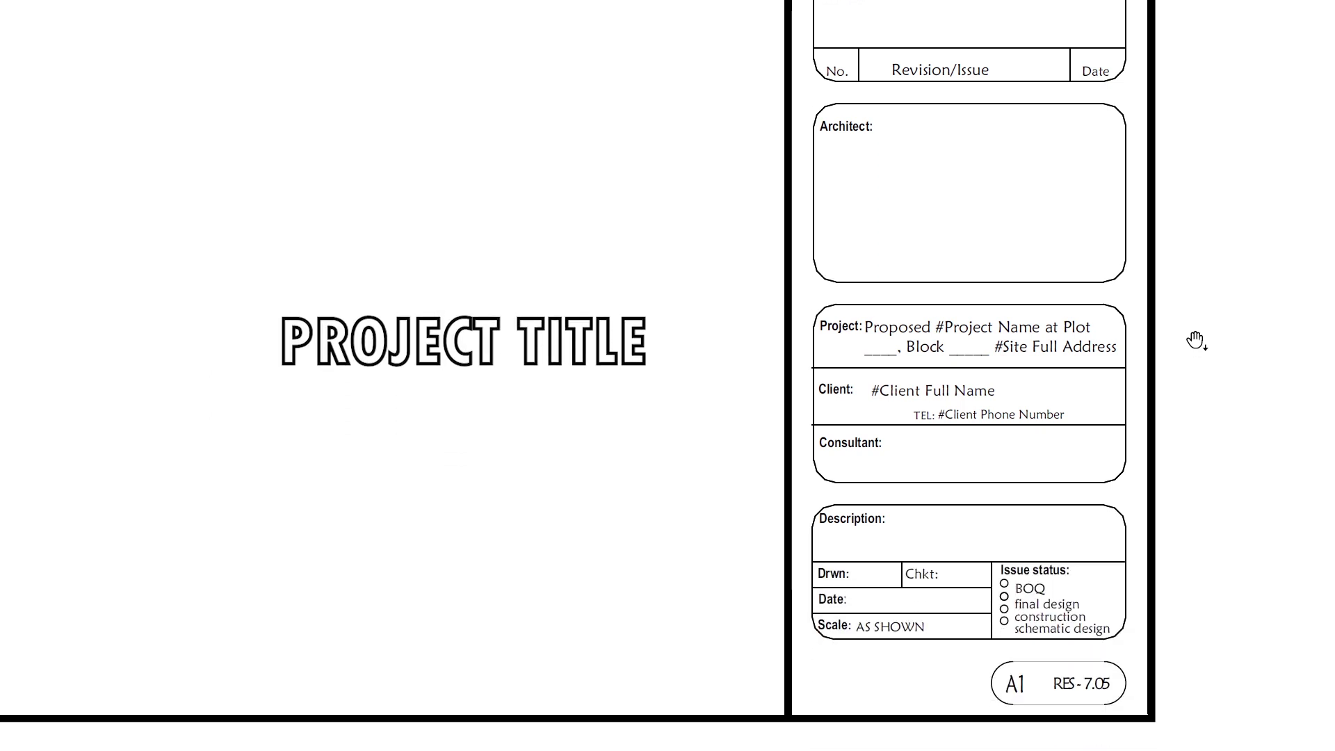
scroll(1195, 277, "down", 1)
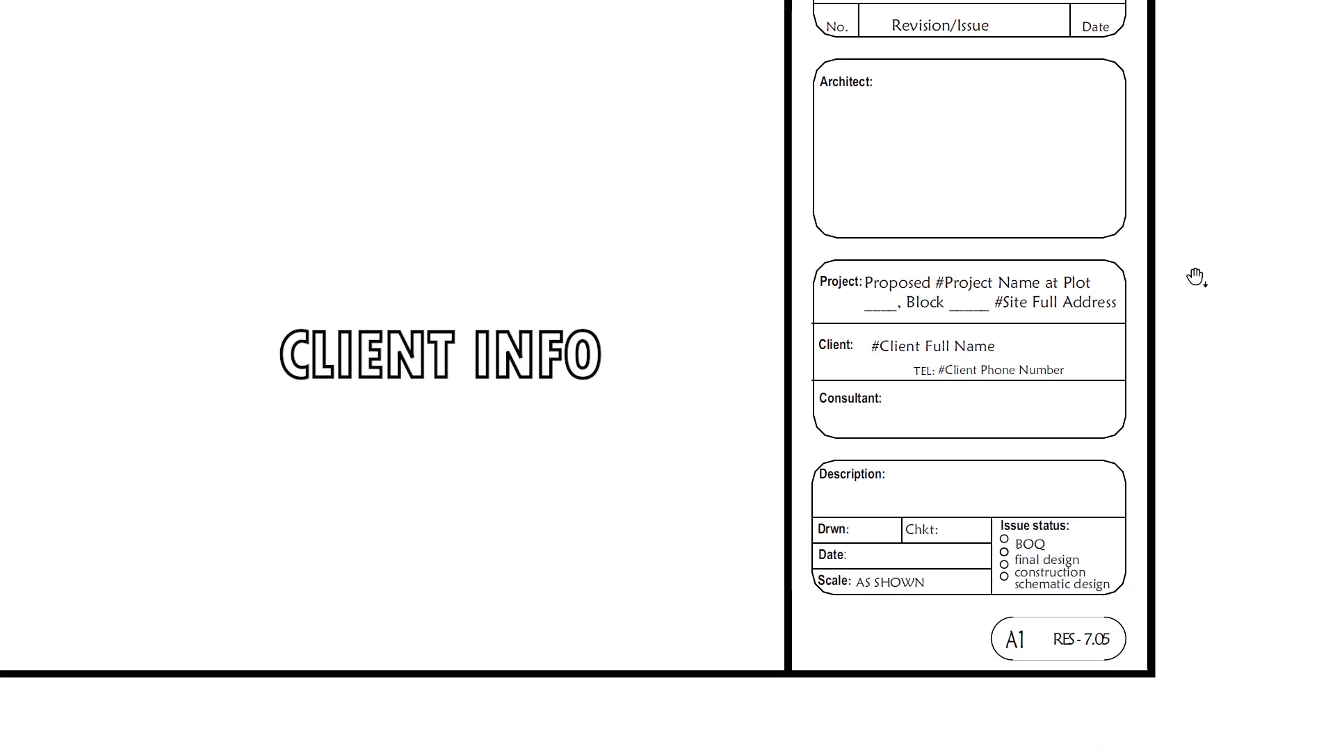
scroll(1195, 277, "down", 2)
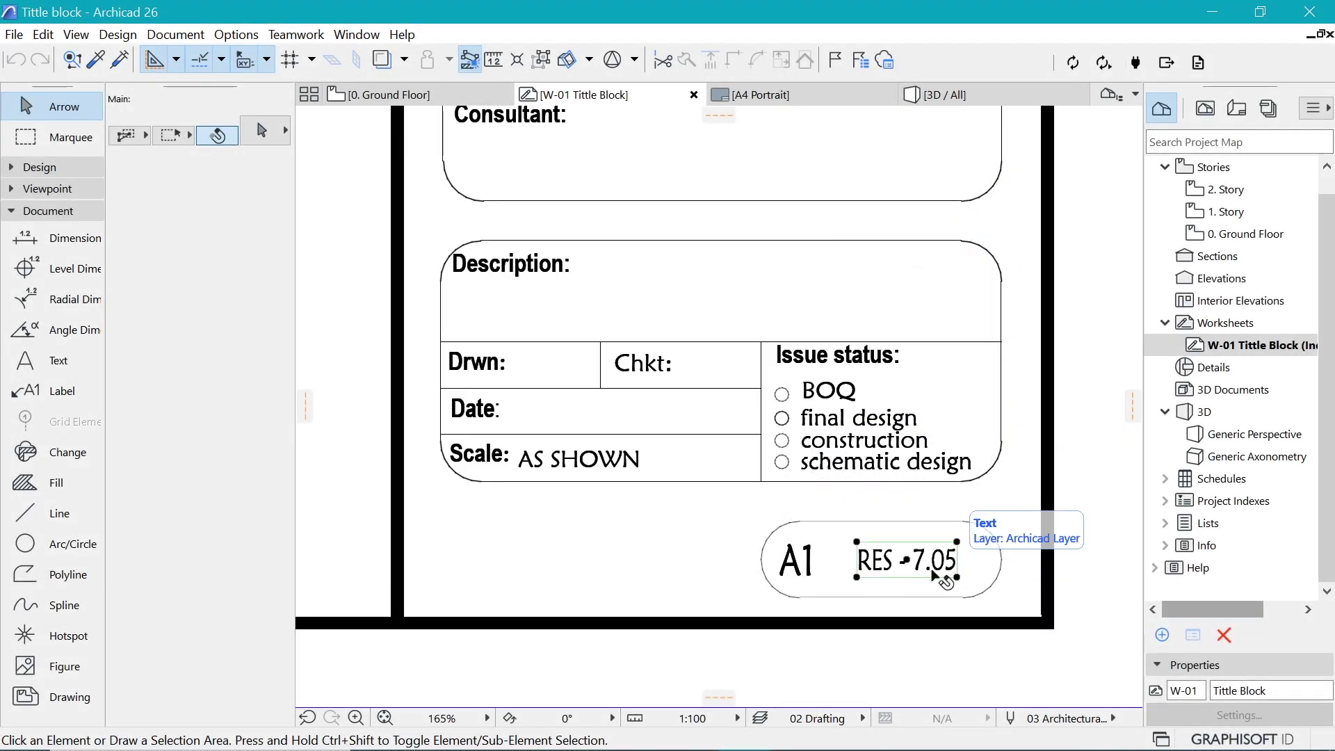
left_click(929, 572)
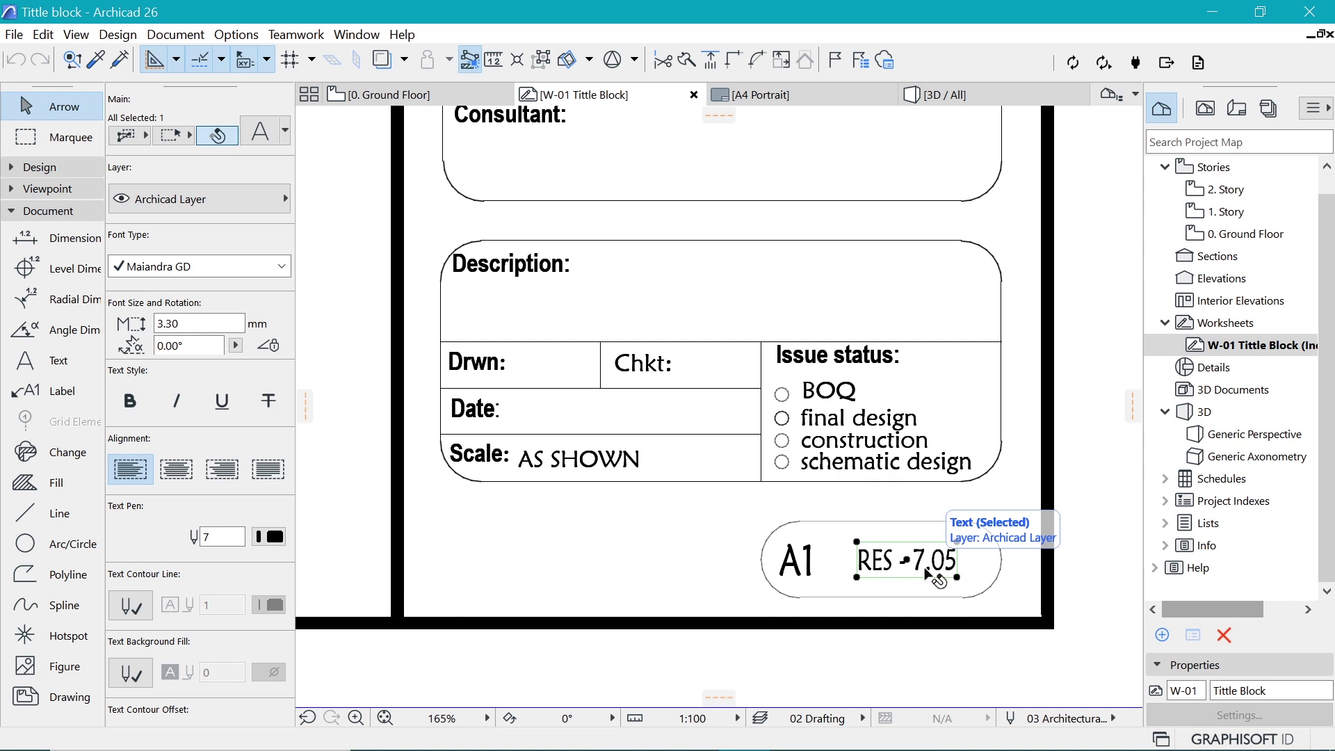
left_click(1010, 506)
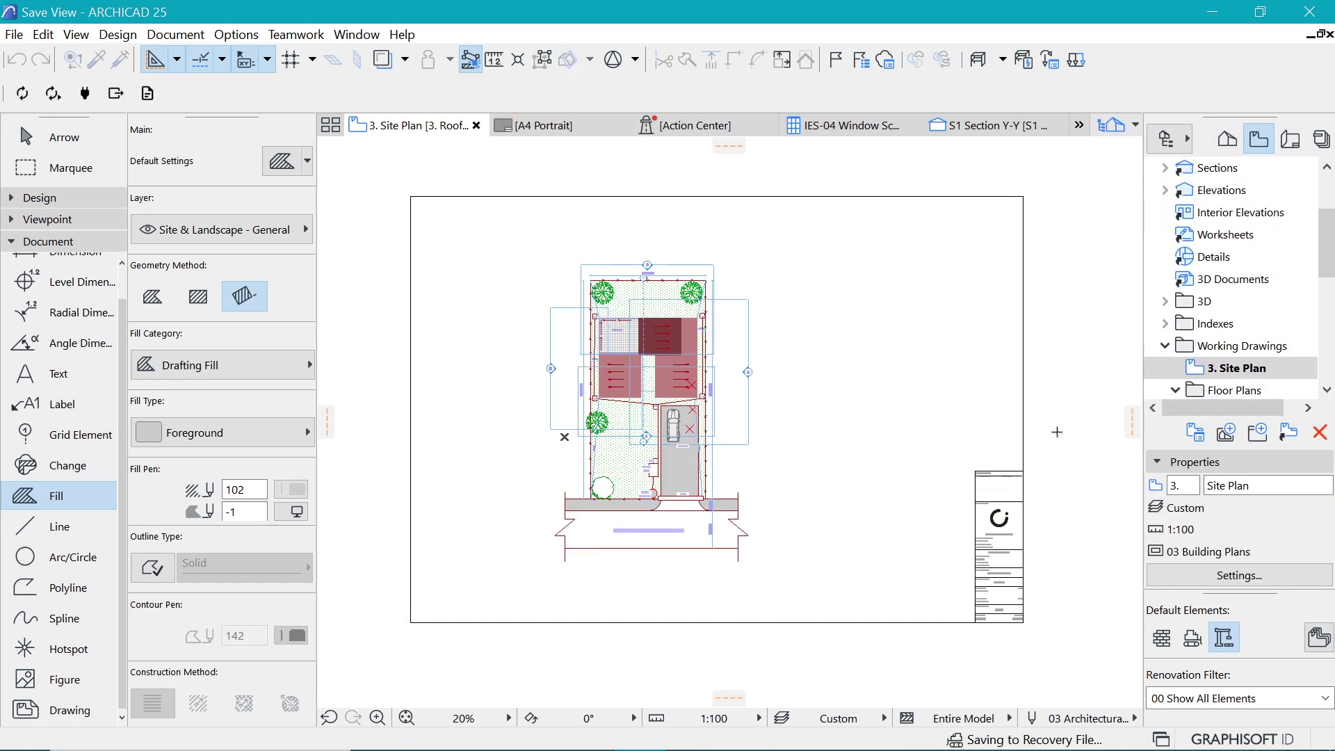
- Delete the title block and sheet frame drawn around the site plan
key("Escape")
left_click(1081, 671)
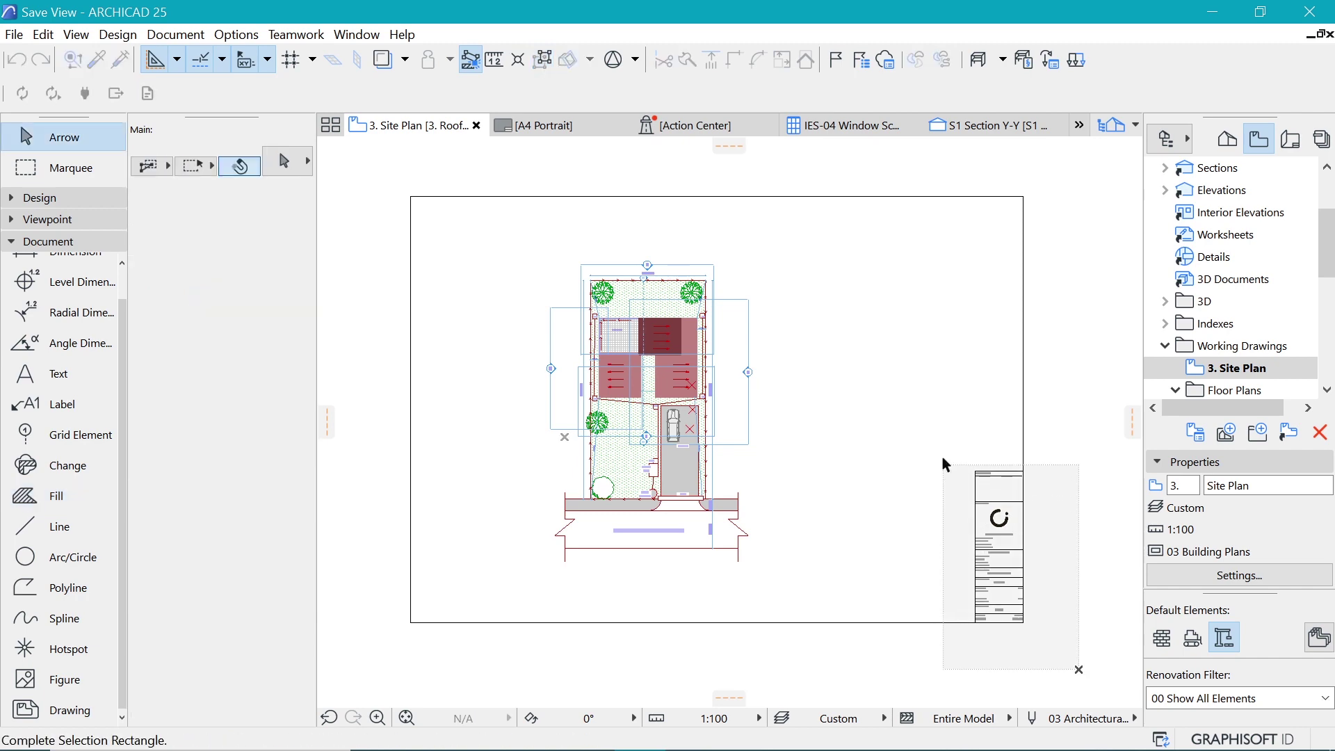
left_click(941, 453)
key("Delete")
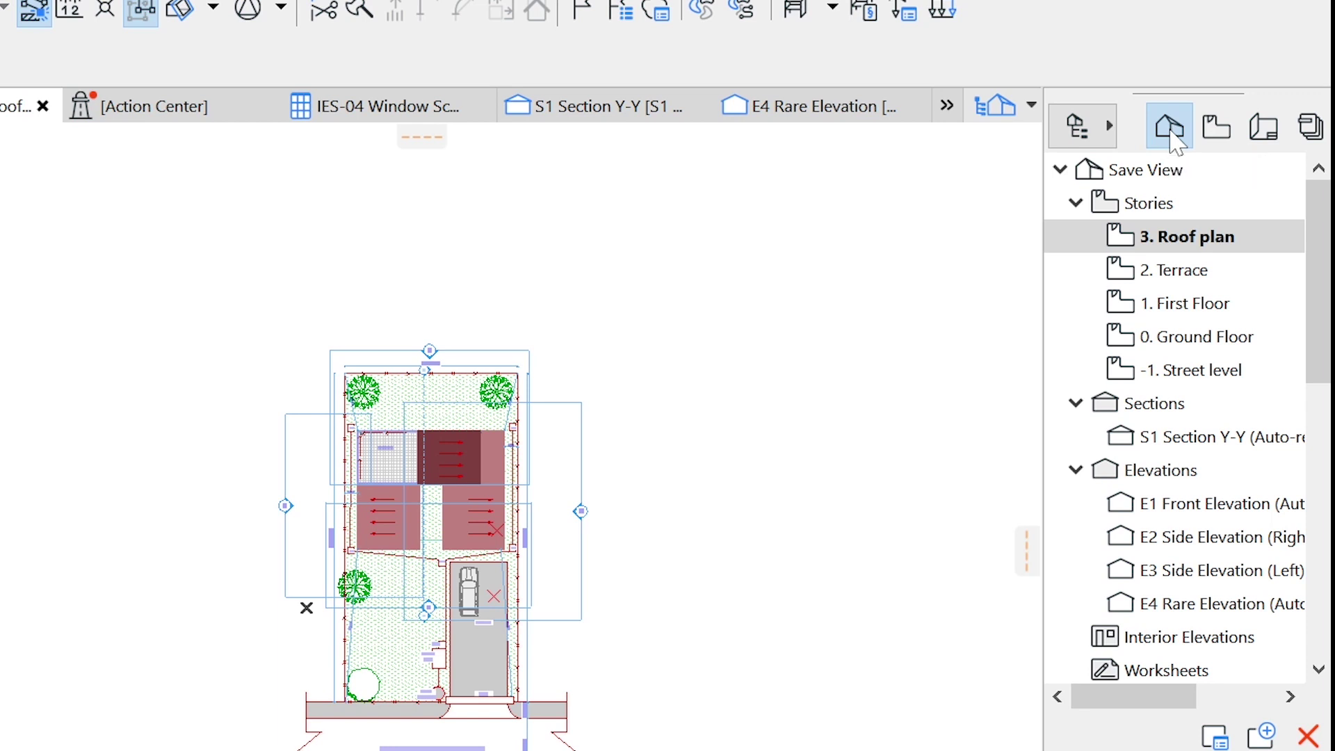
- Show the View Map and look through the saved views in the Working Drawings folder
left_click(1218, 127)
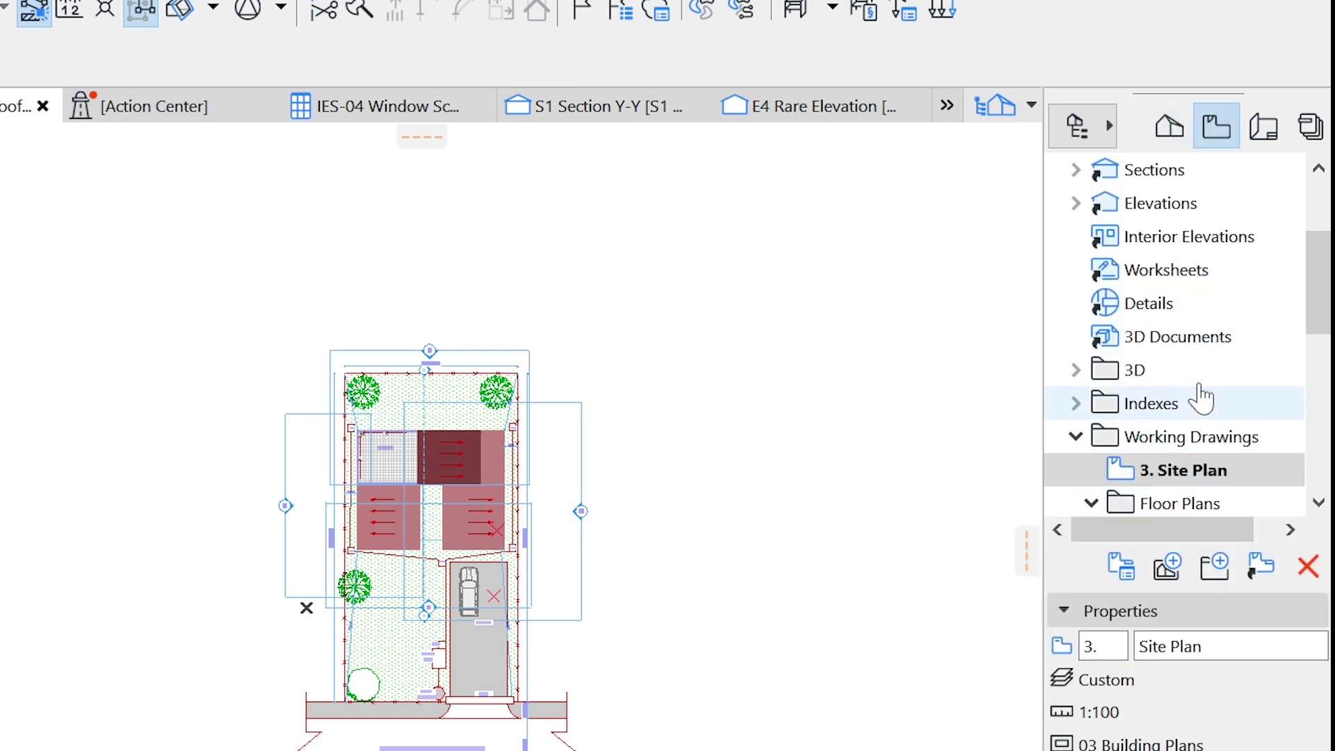
scroll(1199, 390, "down", 1)
scroll(1200, 389, "down", 4)
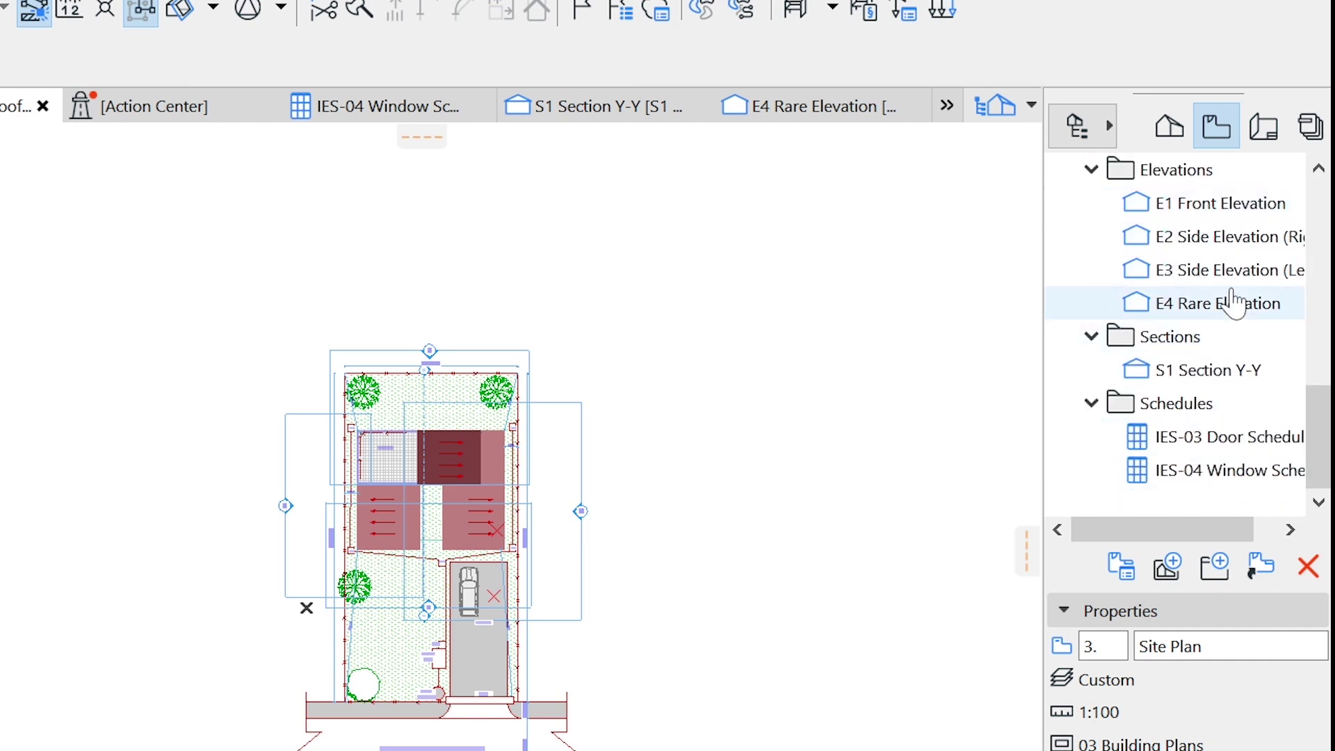
scroll(1232, 303, "up", 3)
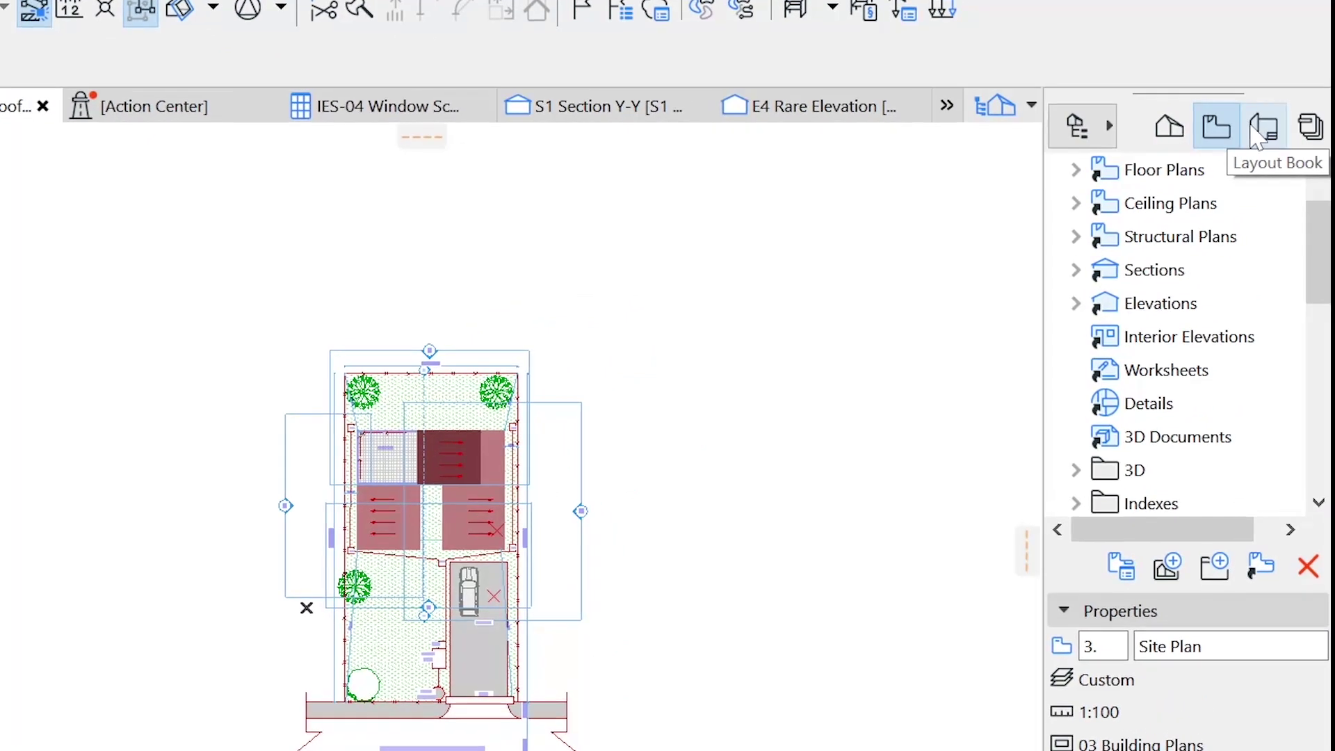
- Show the Layout Book and review the layouts in the A.01 Floor Plans and A.02 Elevations subsets
left_click(1259, 139)
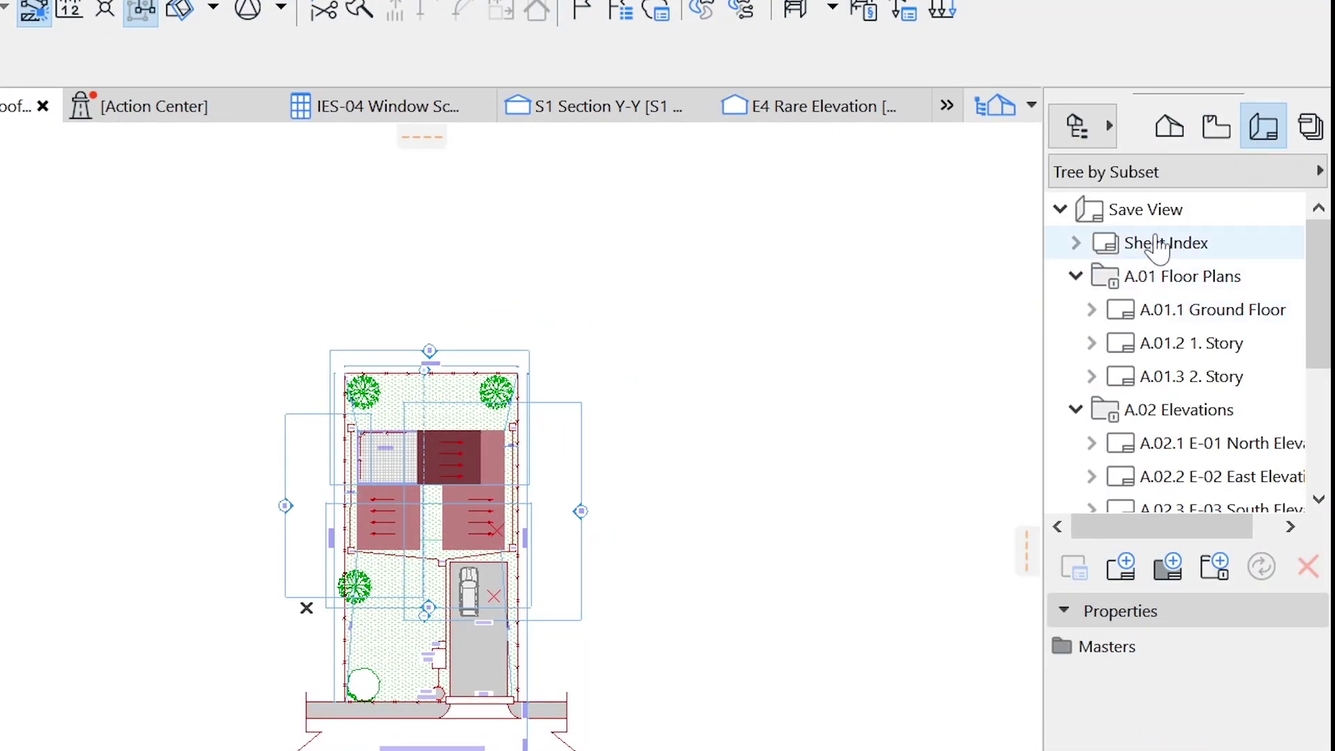
scroll(1157, 254, "down", 1)
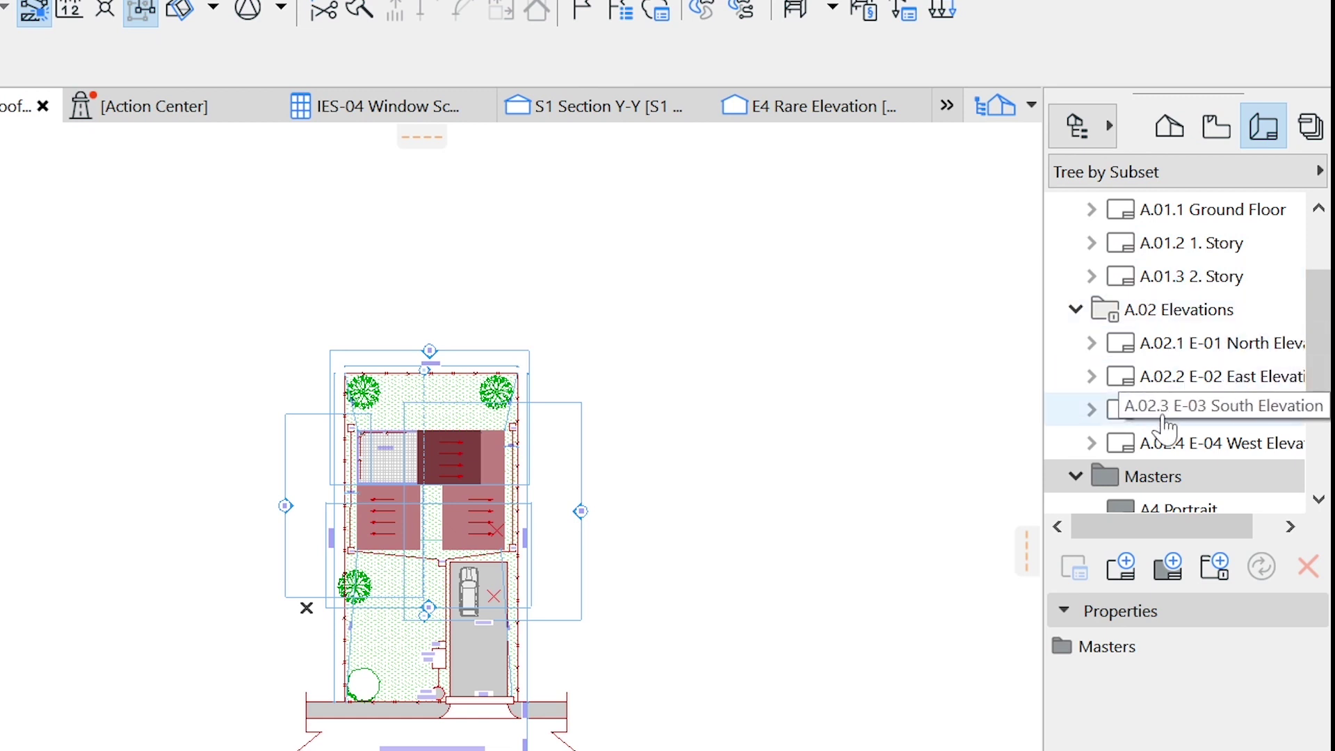
scroll(1170, 417, "up", 1)
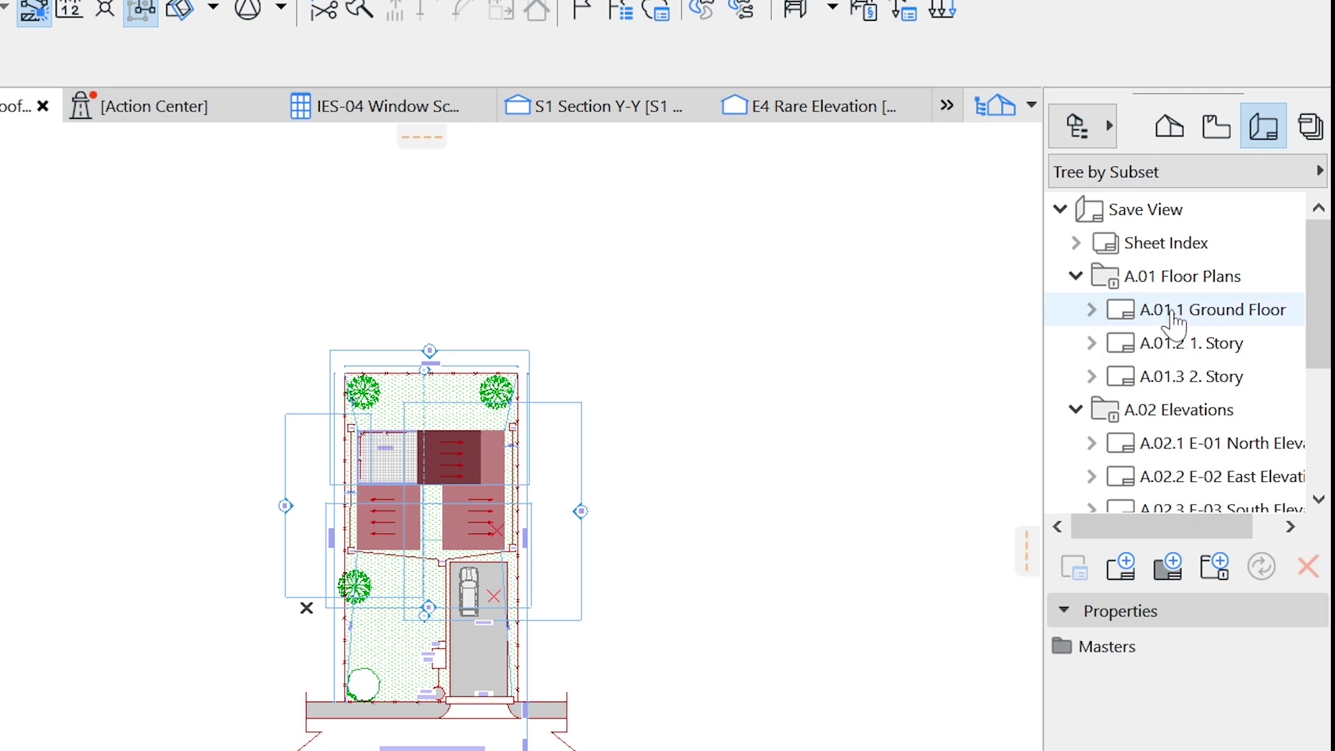
left_click(1179, 314)
left_click(1176, 346)
left_click(1189, 379)
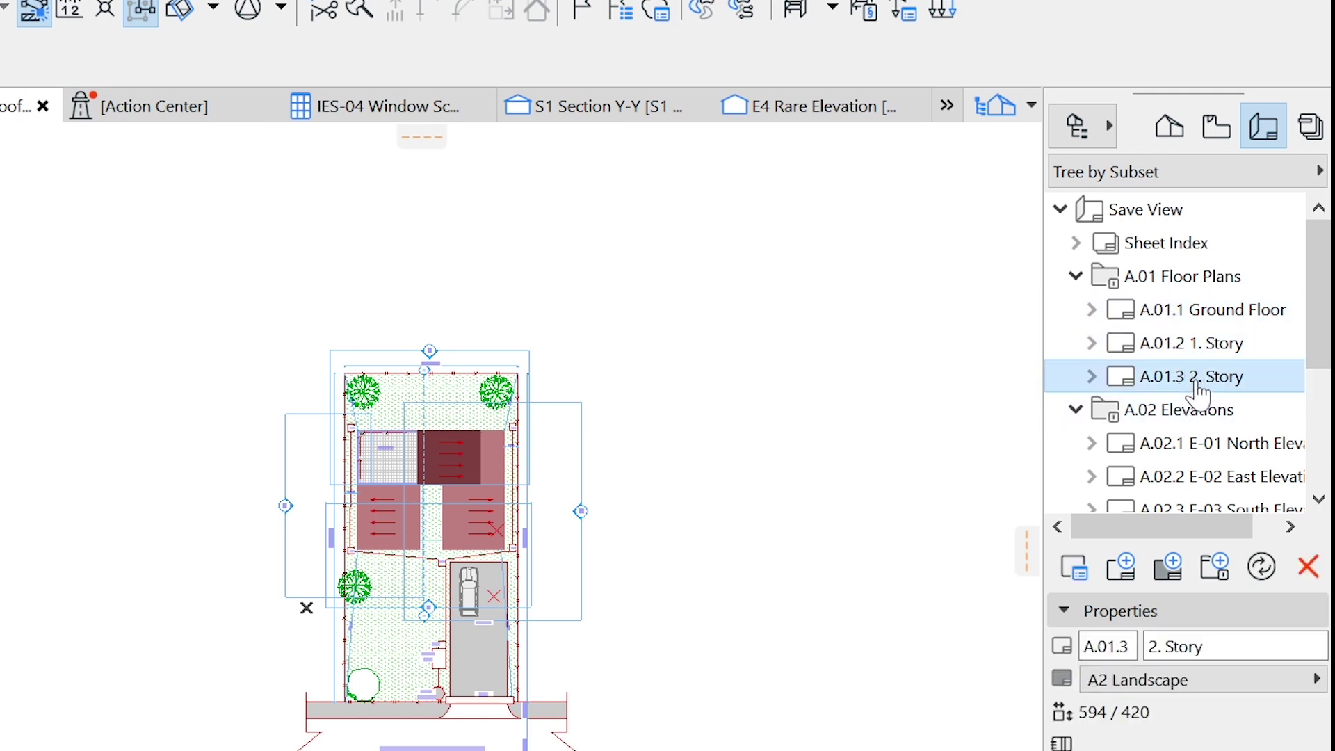
scroll(1206, 375, "down", 2)
scroll(1197, 393, "up", 1)
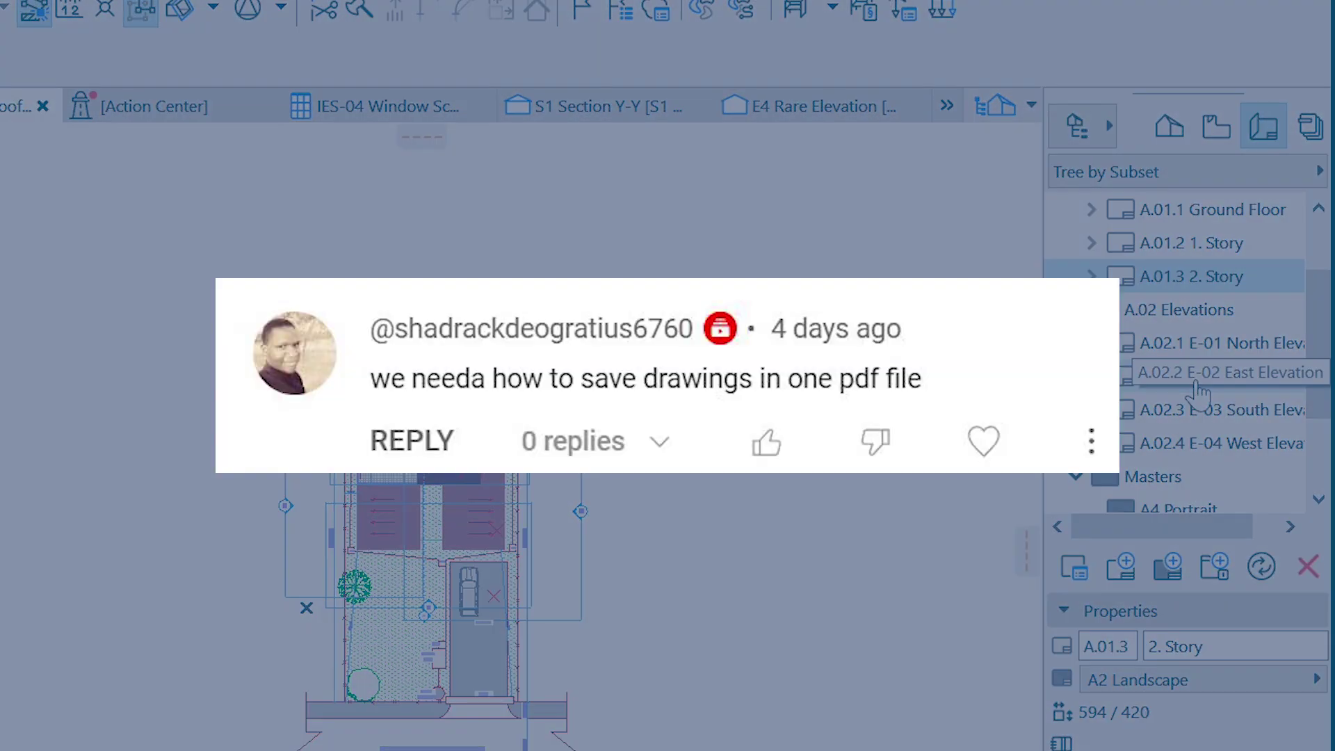
scroll(1197, 393, "up", 1)
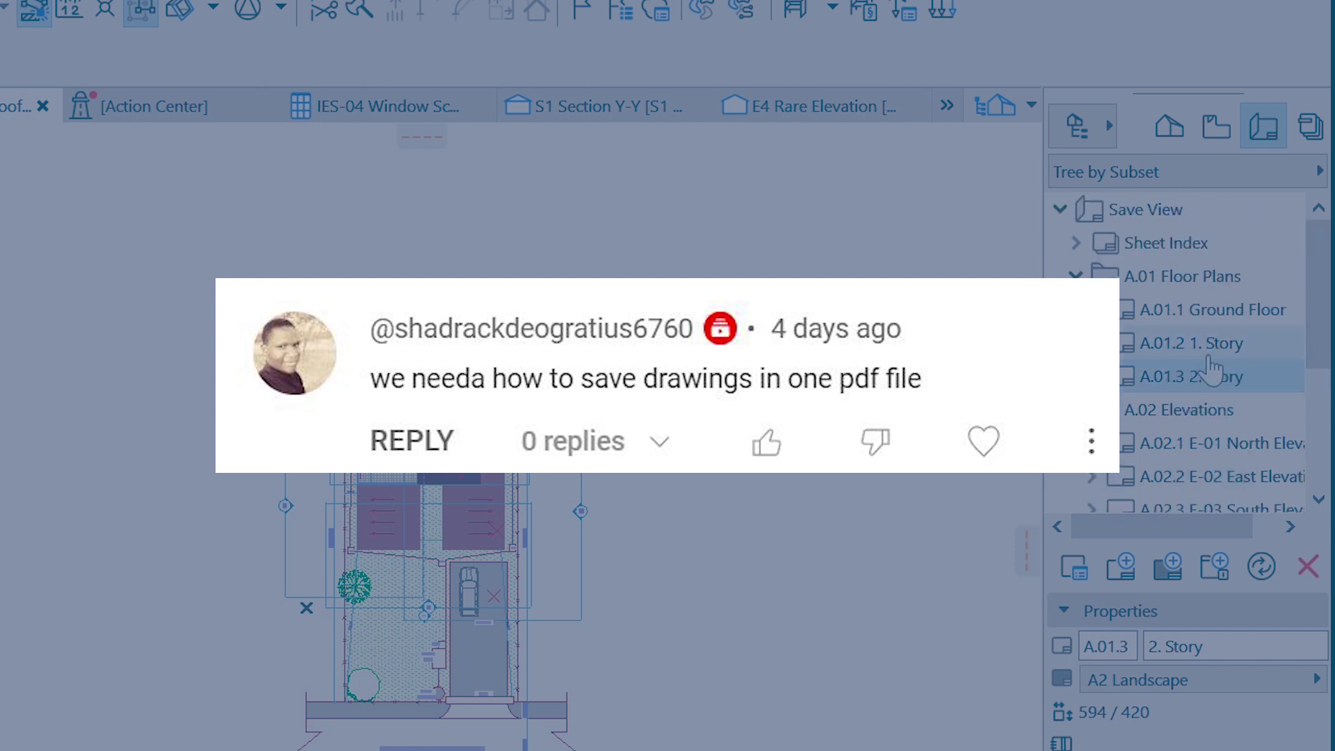
left_click(1215, 314)
left_click(1211, 379)
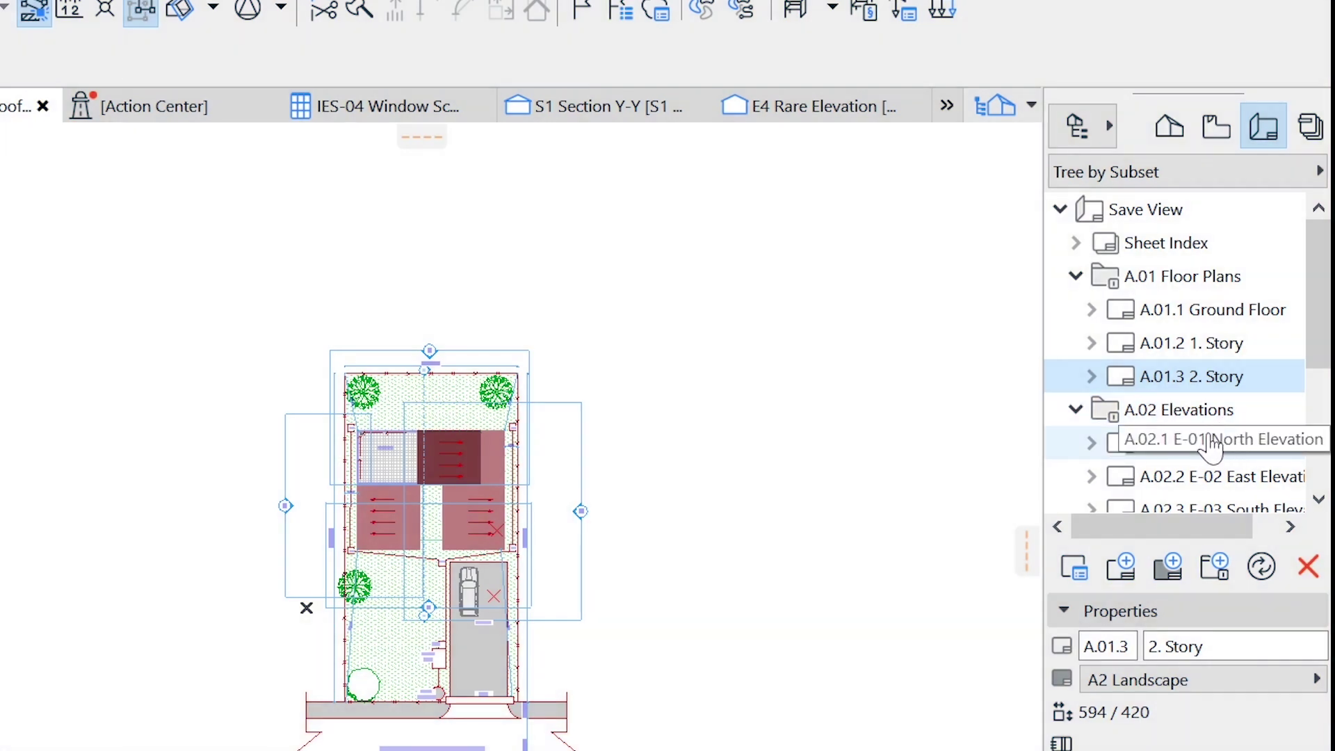
scroll(1141, 307, "down", 2)
left_click(1179, 410)
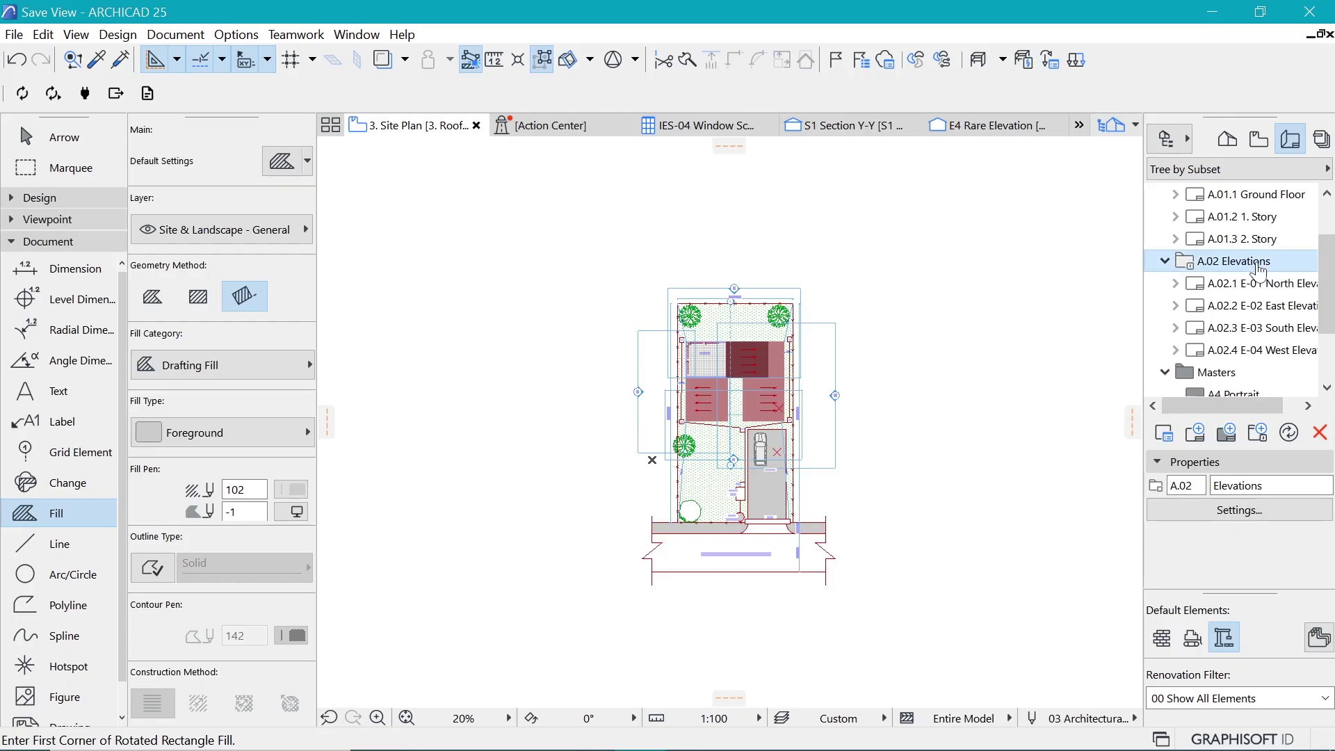
left_click(1213, 443)
left_click(1255, 327)
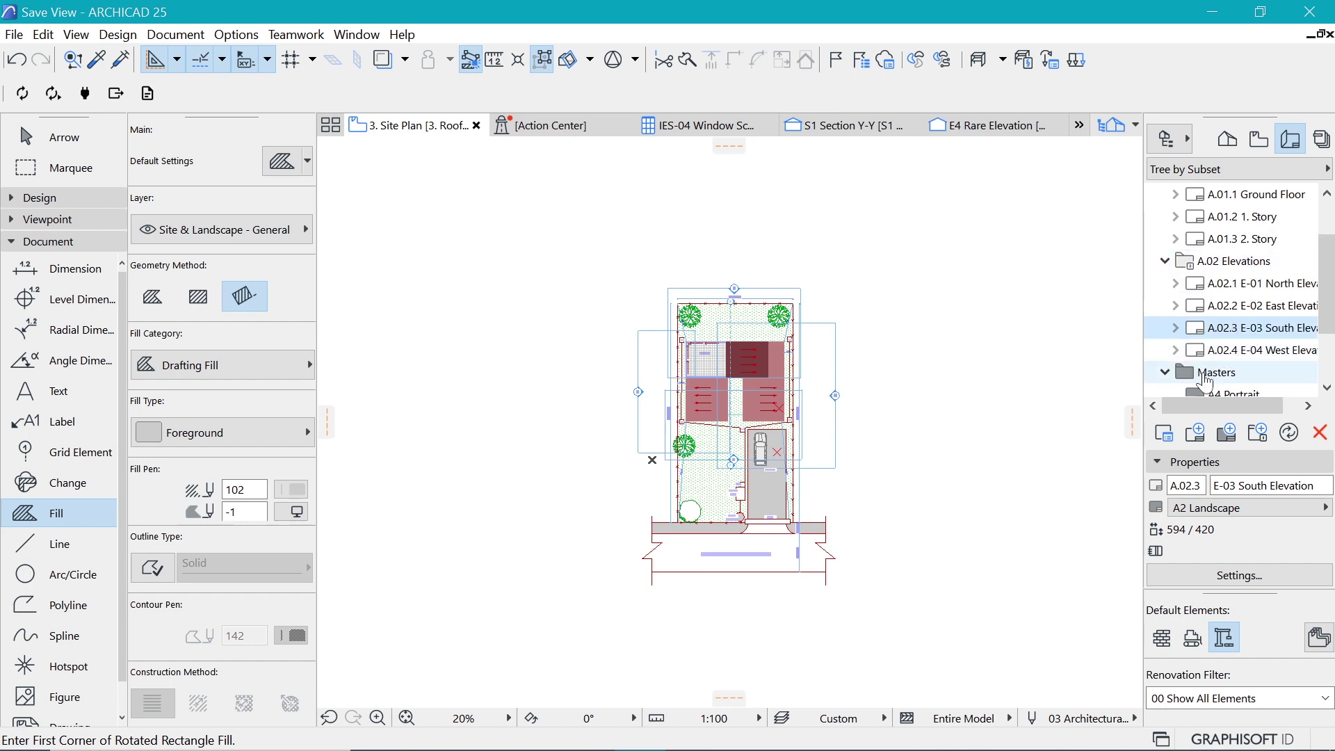
- Review the A4 Portrait, A3, A2 and A1 Landscape master layouts in the Masters folder
left_click(1217, 373)
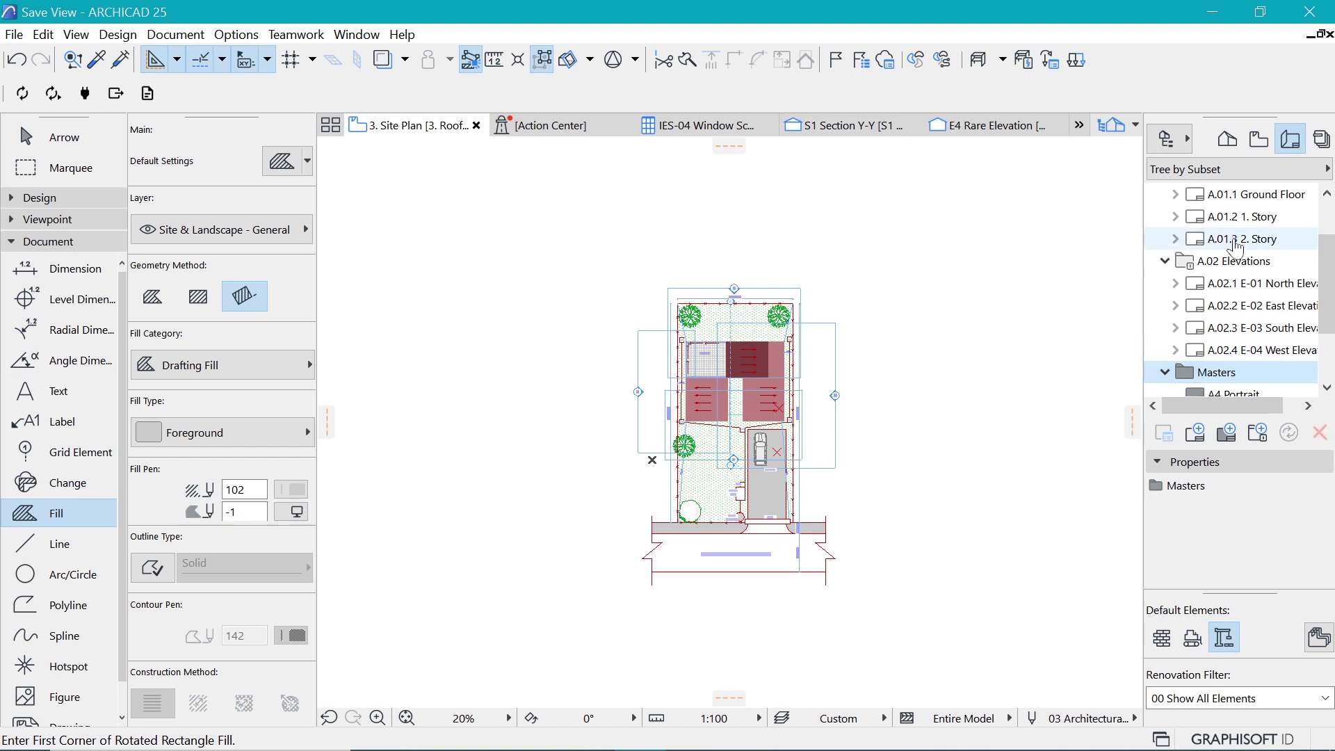
scroll(1236, 250, "down", 2)
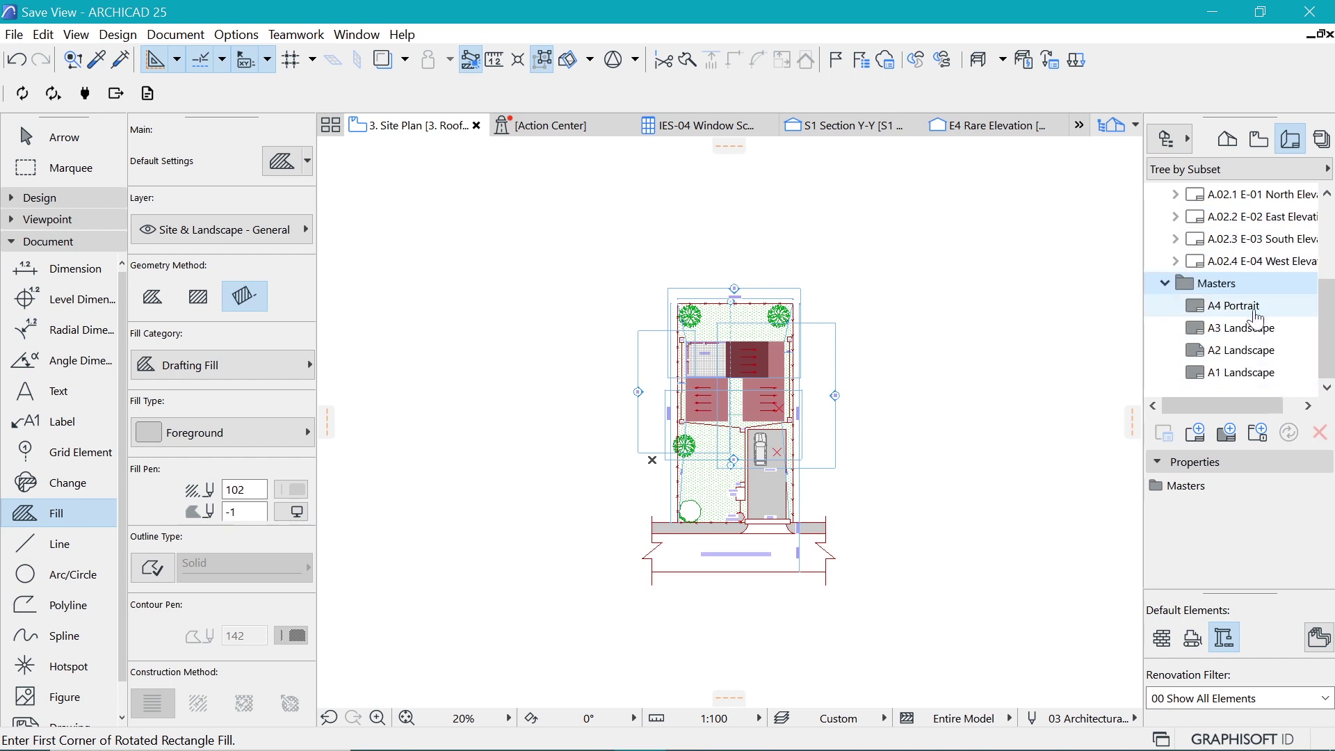
left_click(1248, 308)
left_click(1248, 332)
left_click(1249, 351)
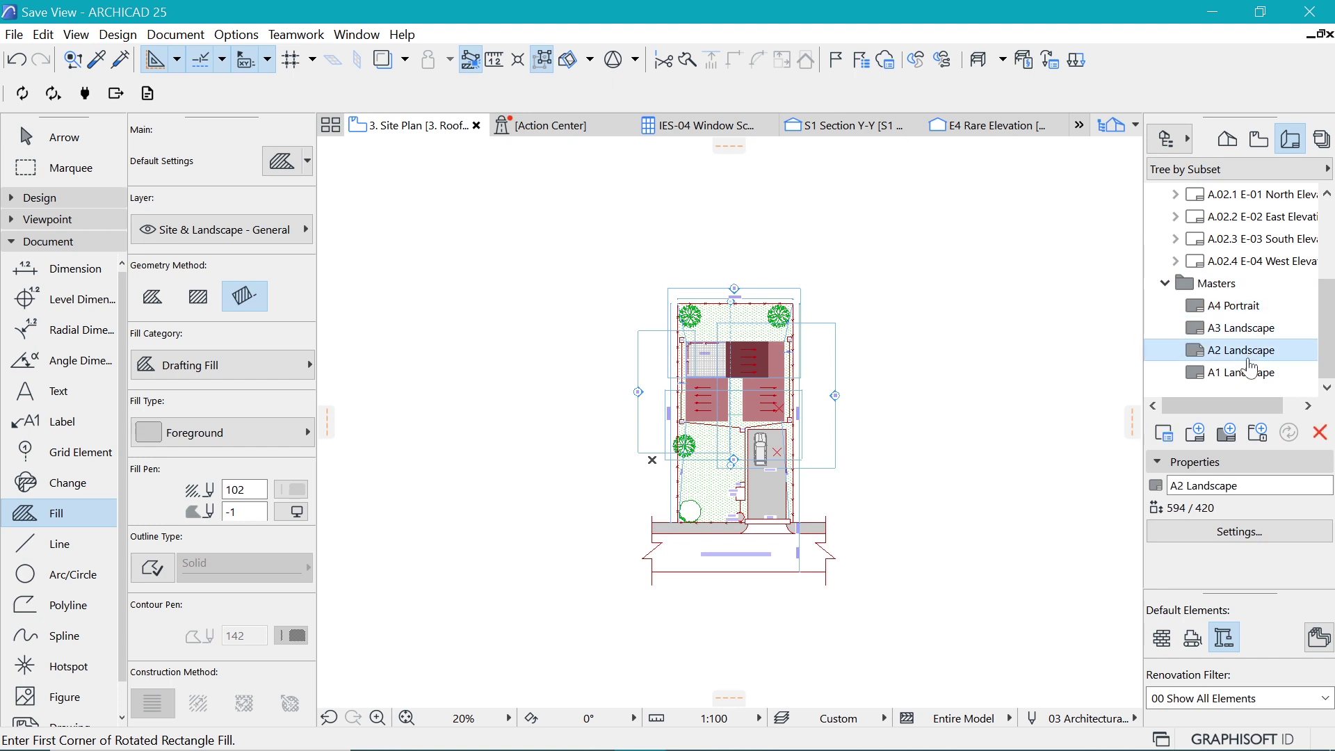
left_click(1252, 374)
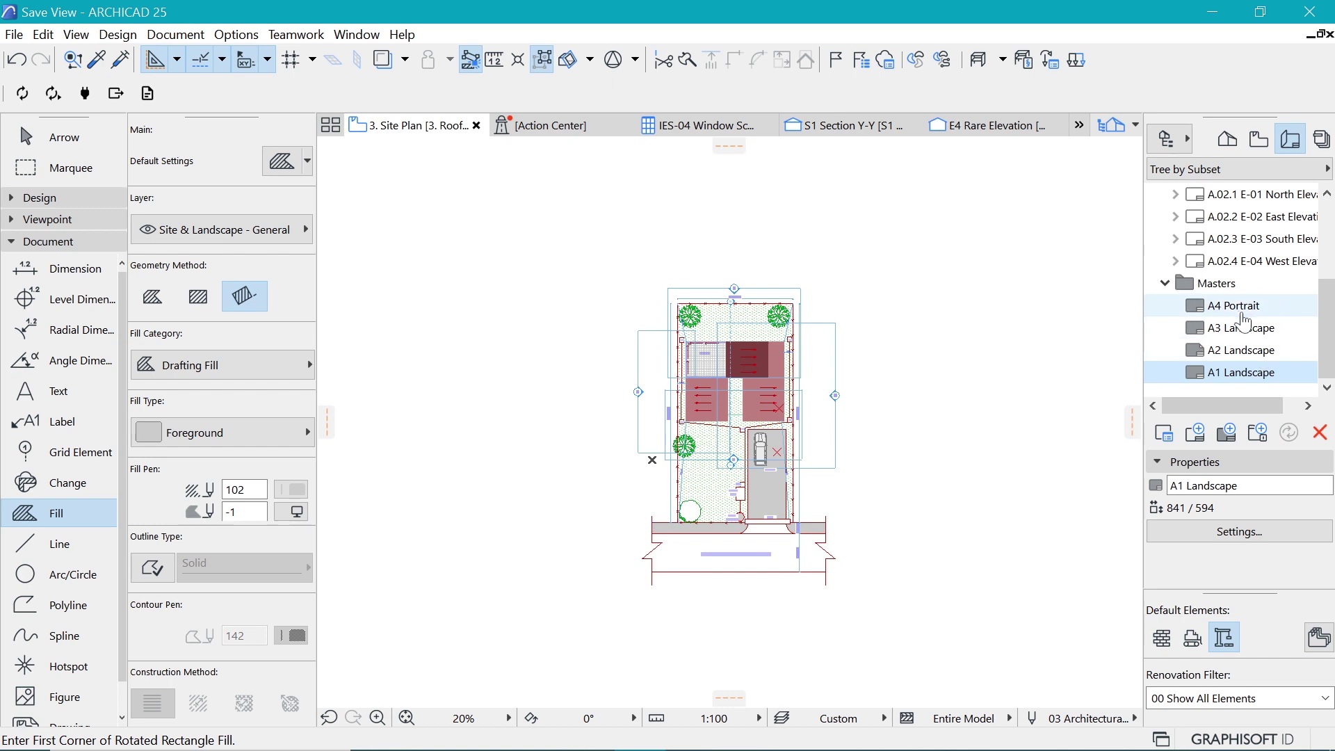
- Open the A4 Portrait master layout and examine its page frame and title block
double_click(1242, 312)
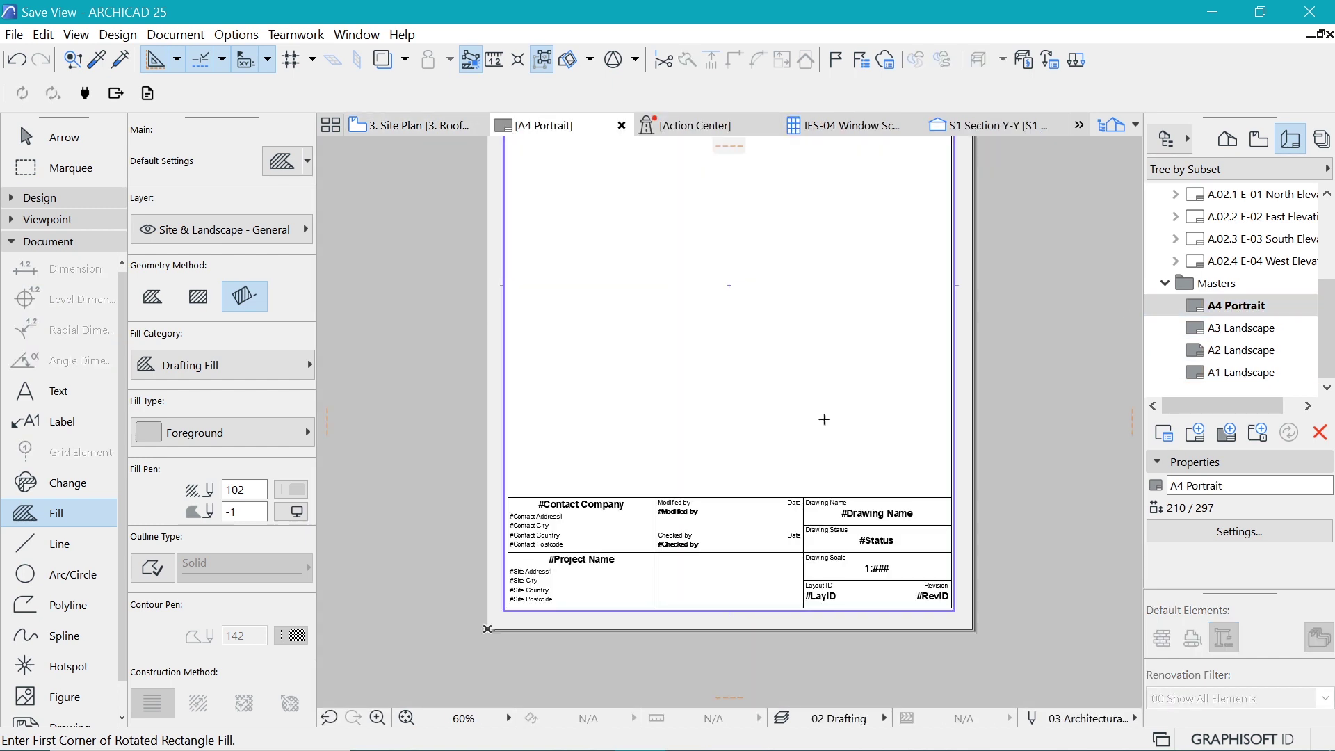
scroll(824, 419, "down", 3)
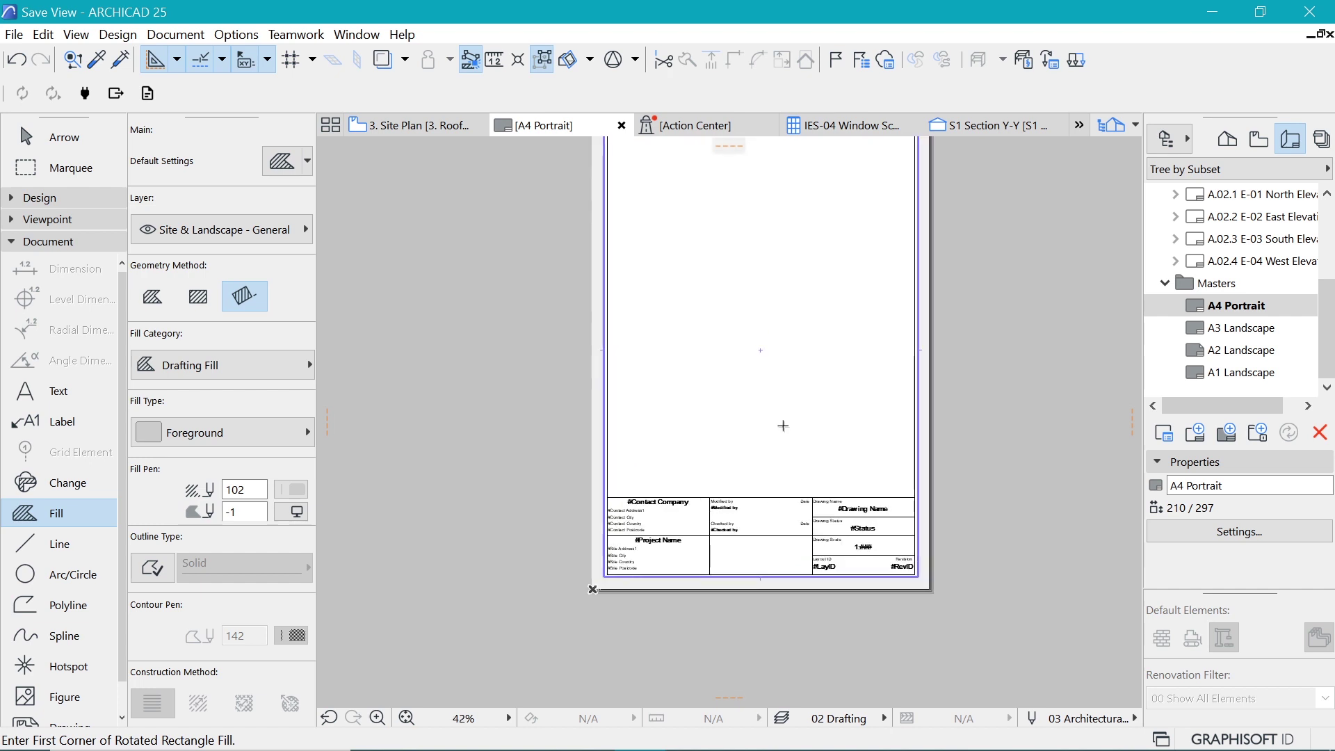
scroll(782, 424, "up", 3)
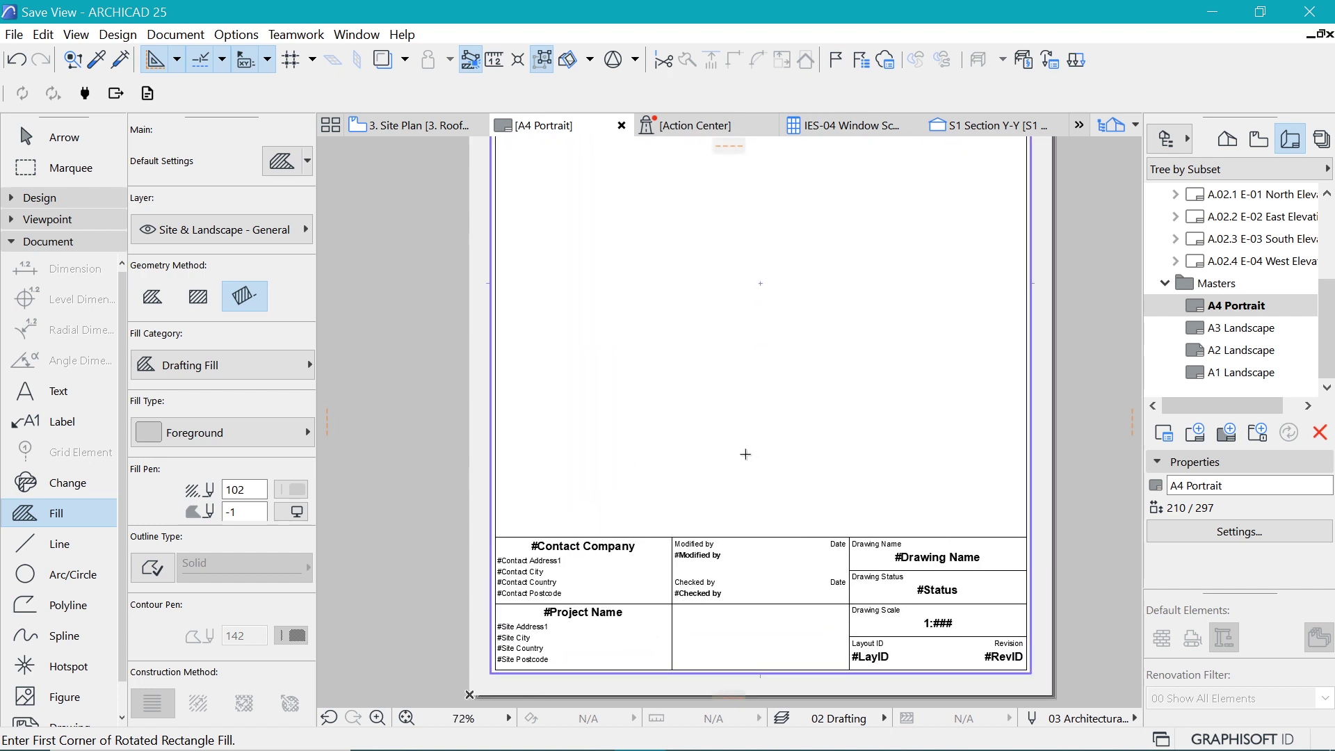
scroll(746, 454, "down", 4)
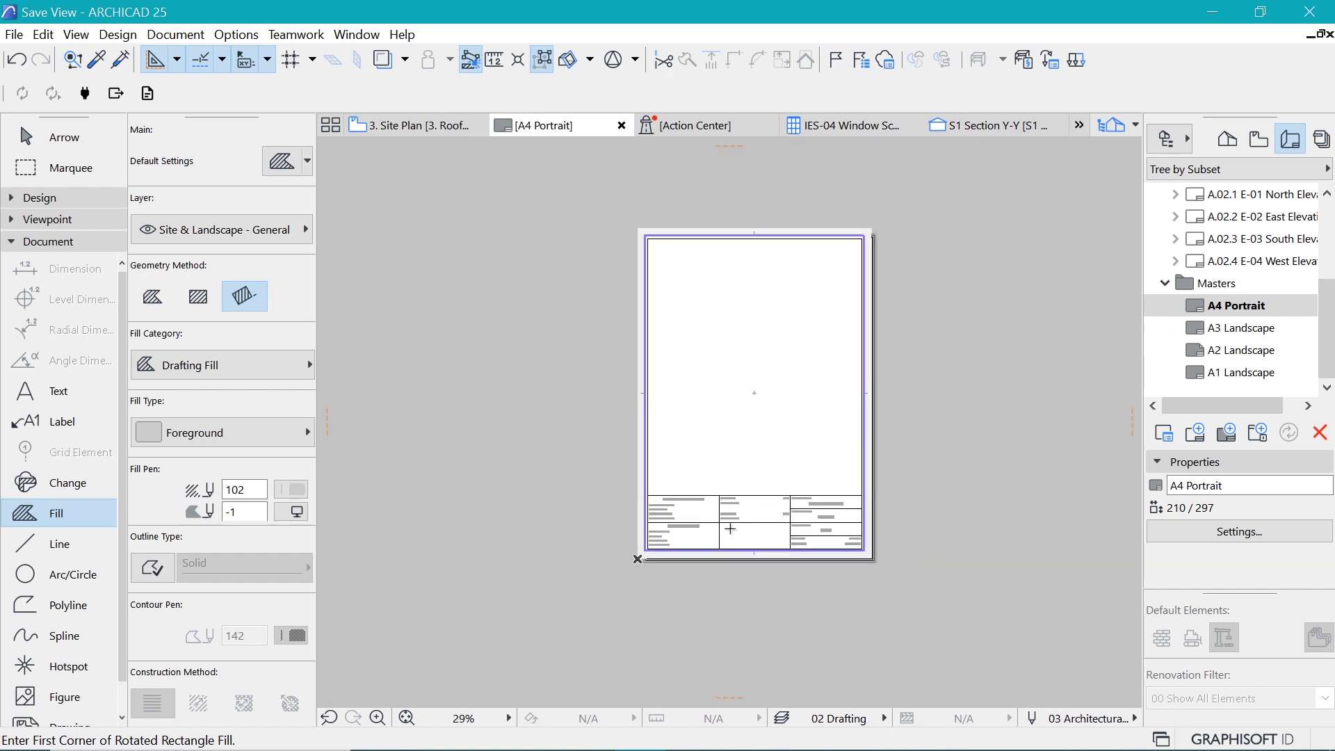
scroll(730, 530, "up", 2)
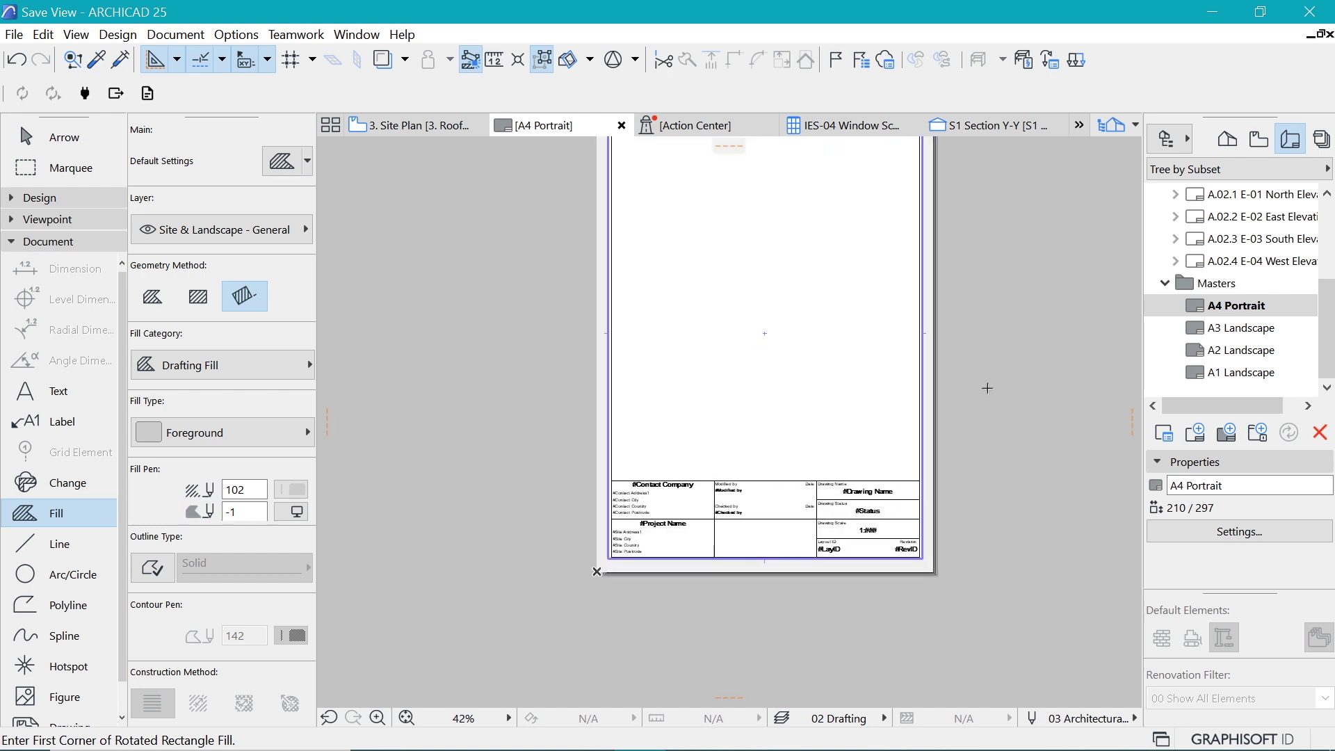
scroll(798, 620, "down", 1)
scroll(765, 350, "down", 1)
scroll(765, 349, "up", 1)
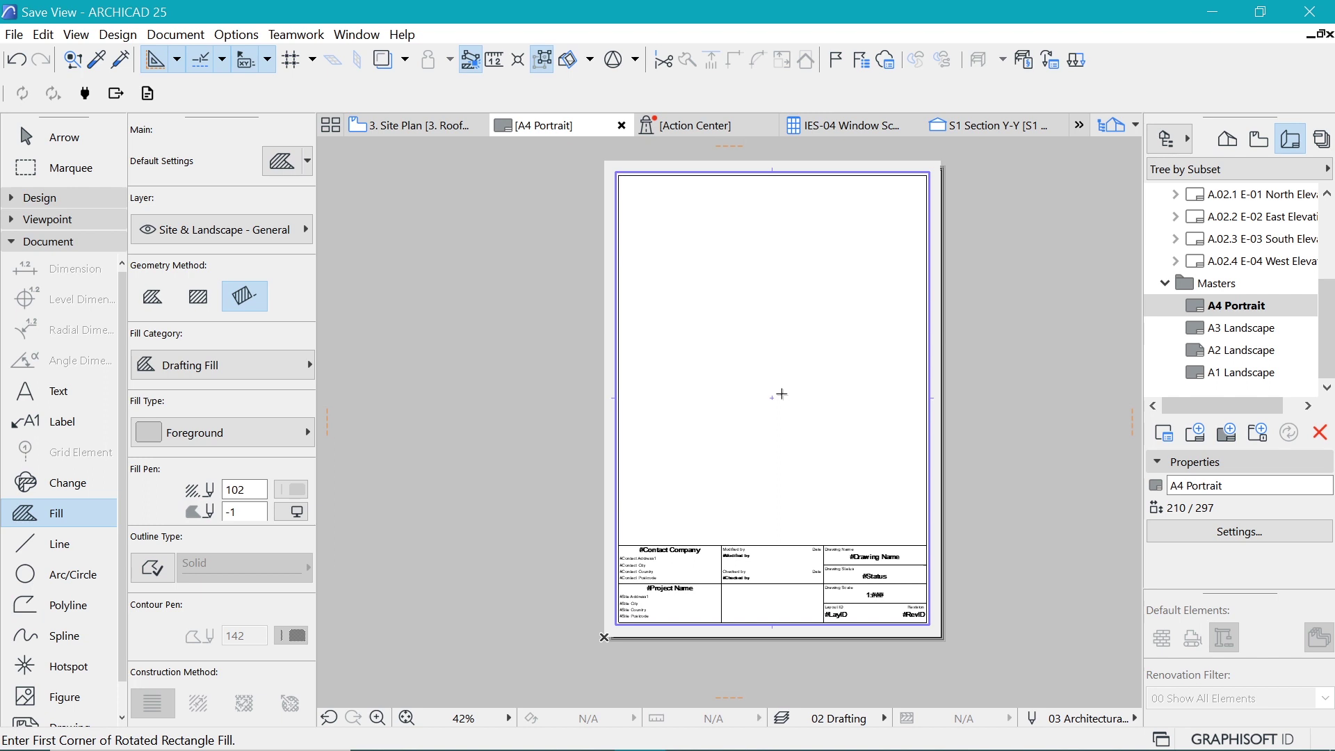
- Move all title block lines and texts, except the page frame, horizontally off the right side of the A4 sheet
key("Escape")
left_click_drag(566, 482, 973, 661)
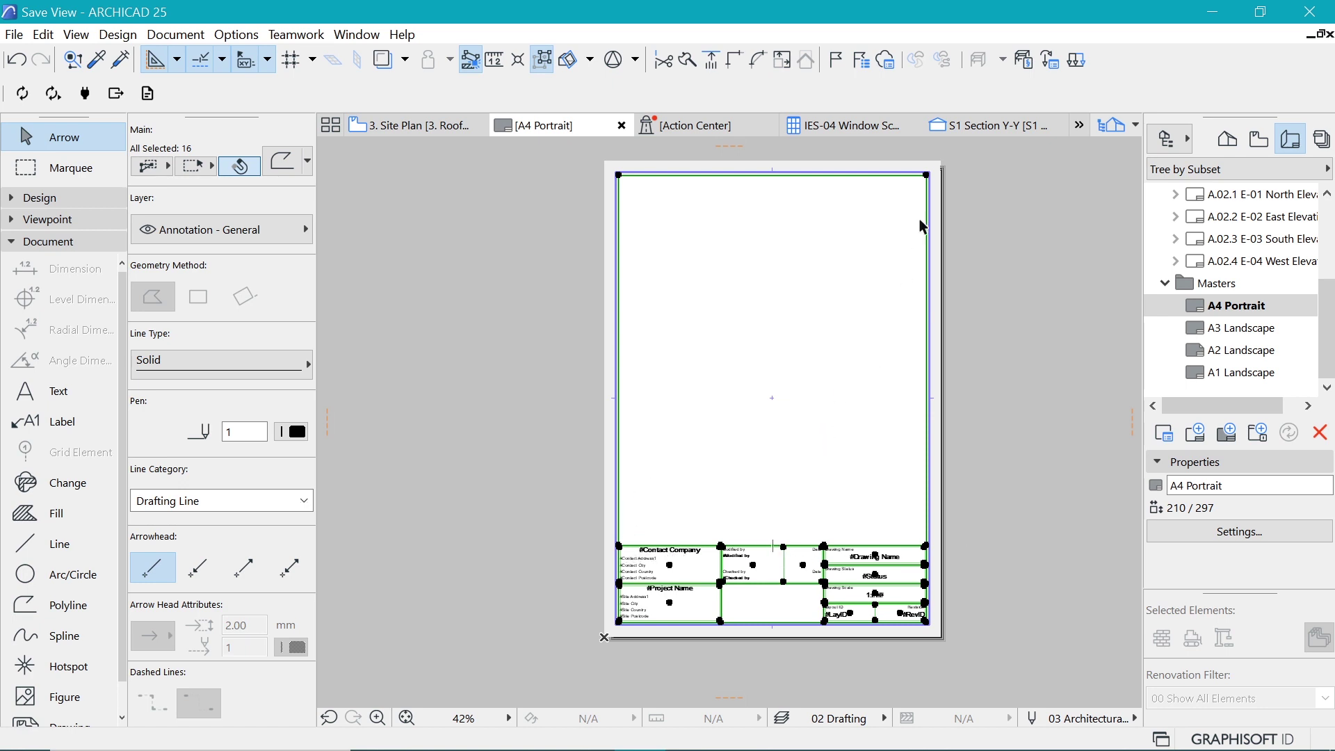
left_click(918, 236, "shift")
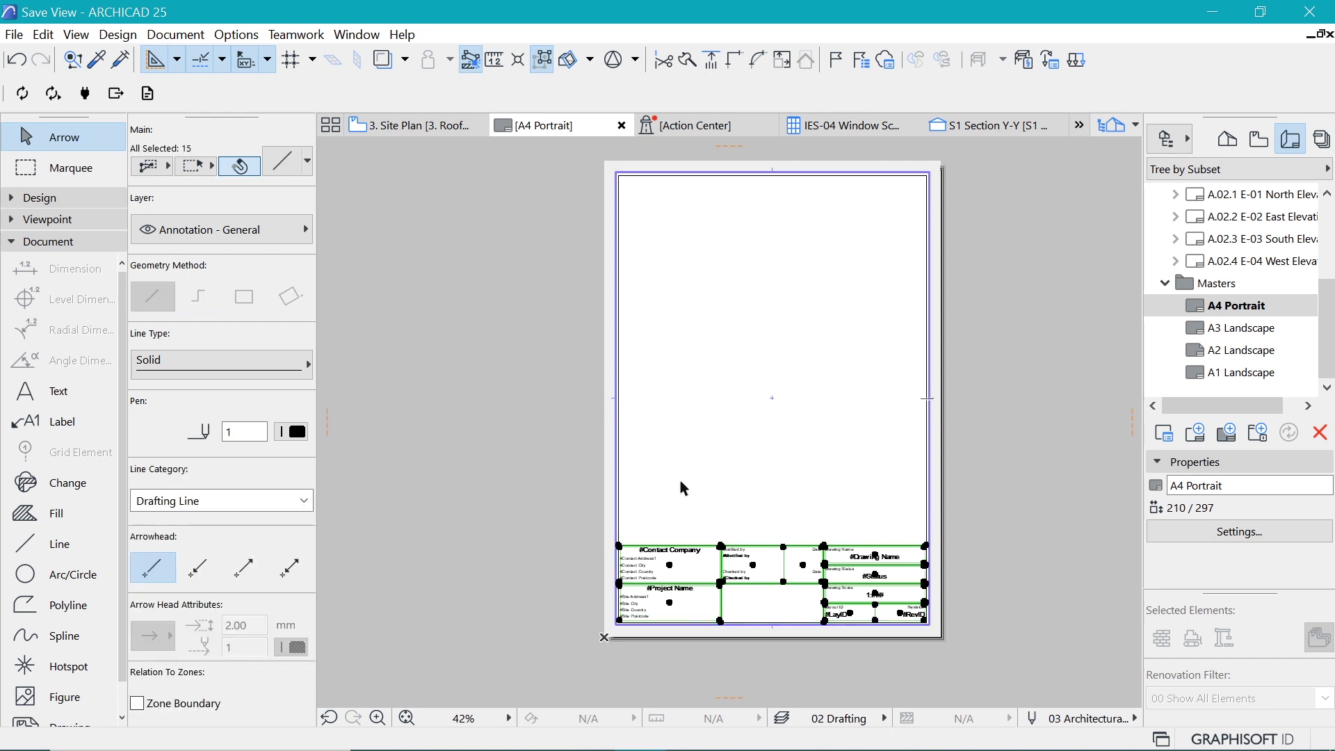
key("ctrl+d")
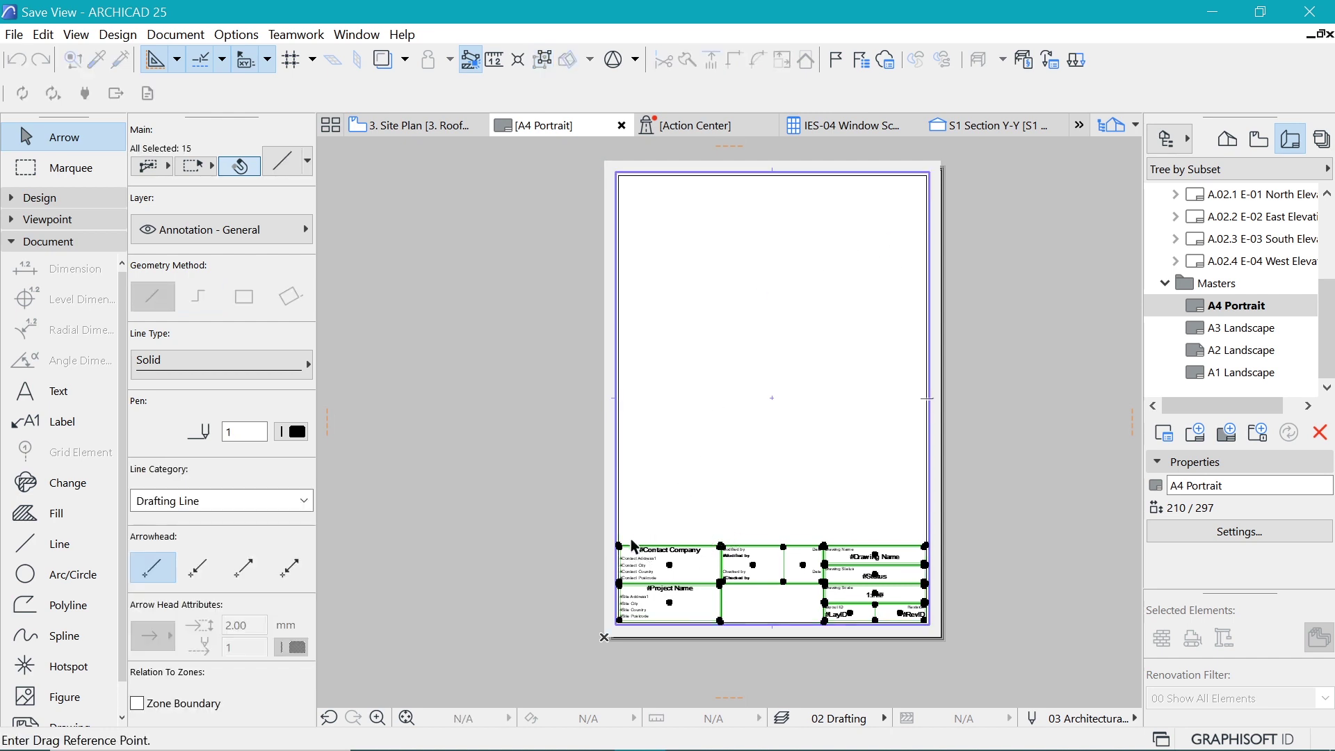
left_click(619, 546)
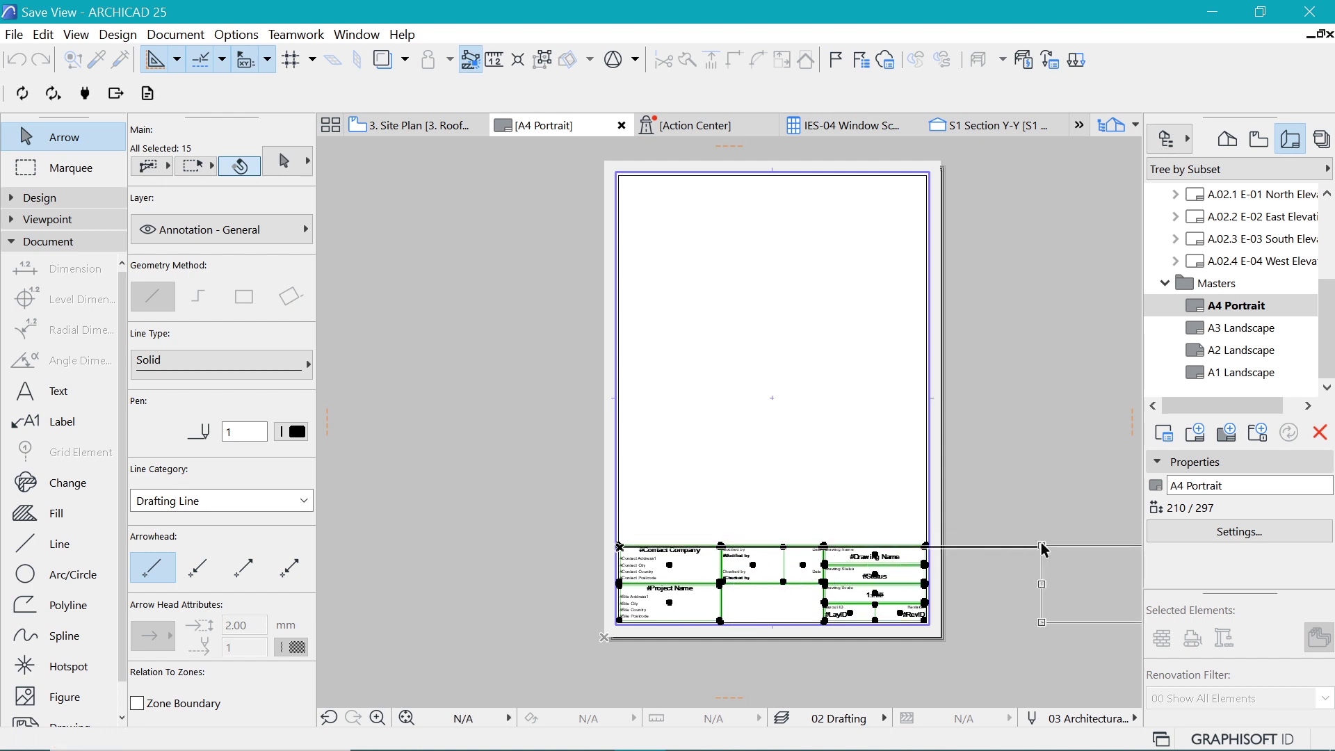
left_click(1041, 546)
left_click(915, 545)
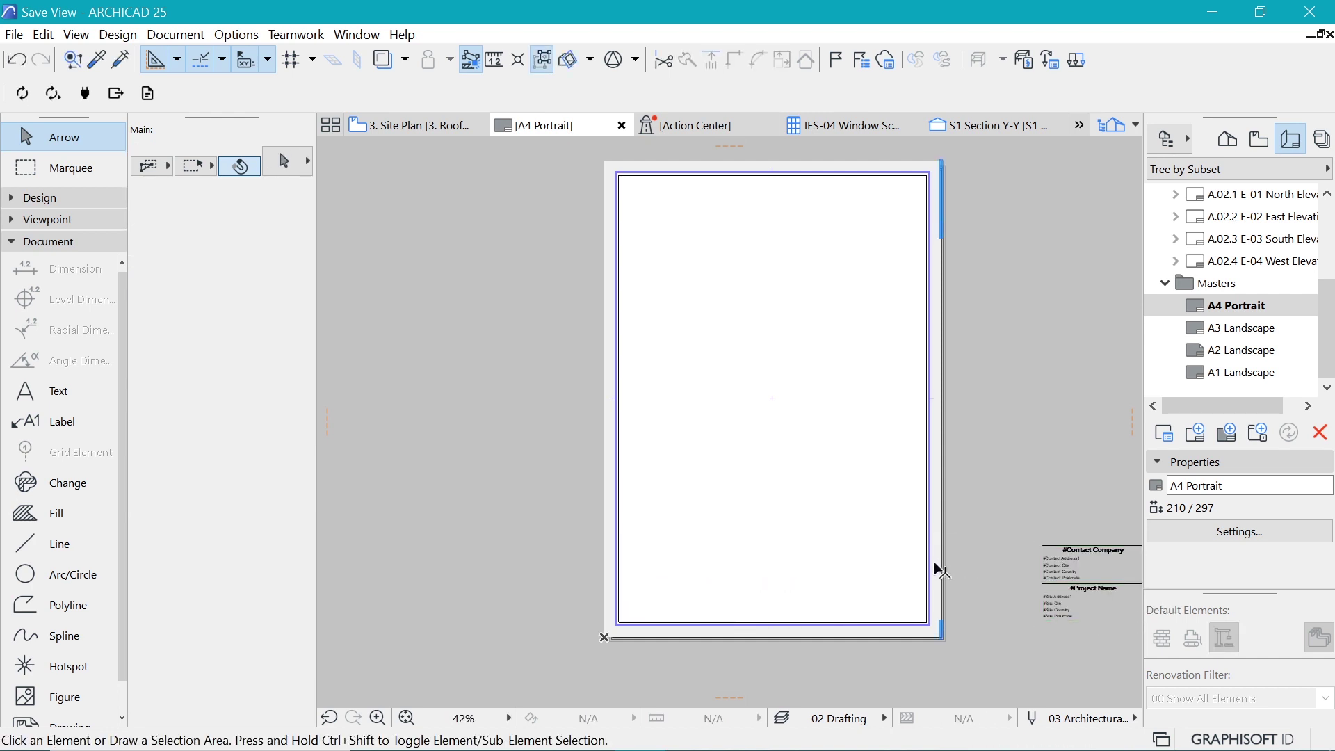
scroll(924, 564, "up", 3)
scroll(916, 563, "up", 10)
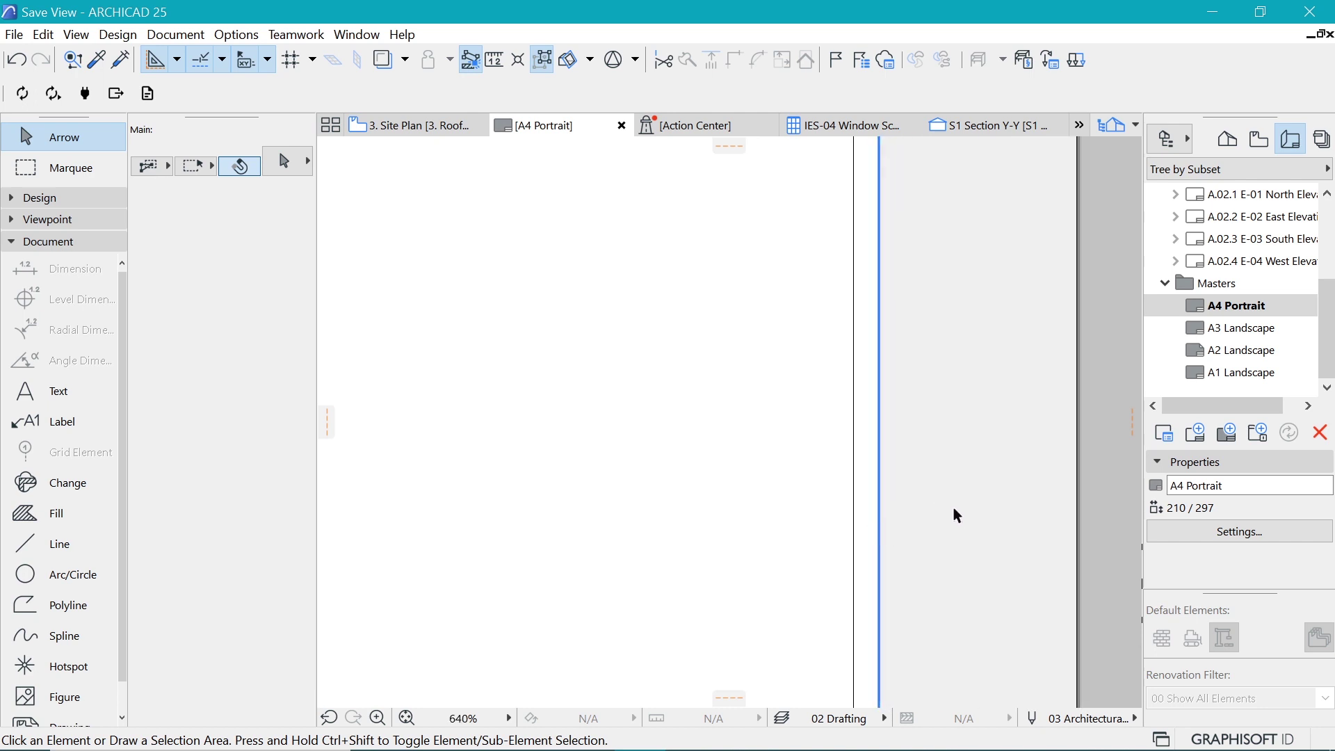
key("ctrl+apostrophe")
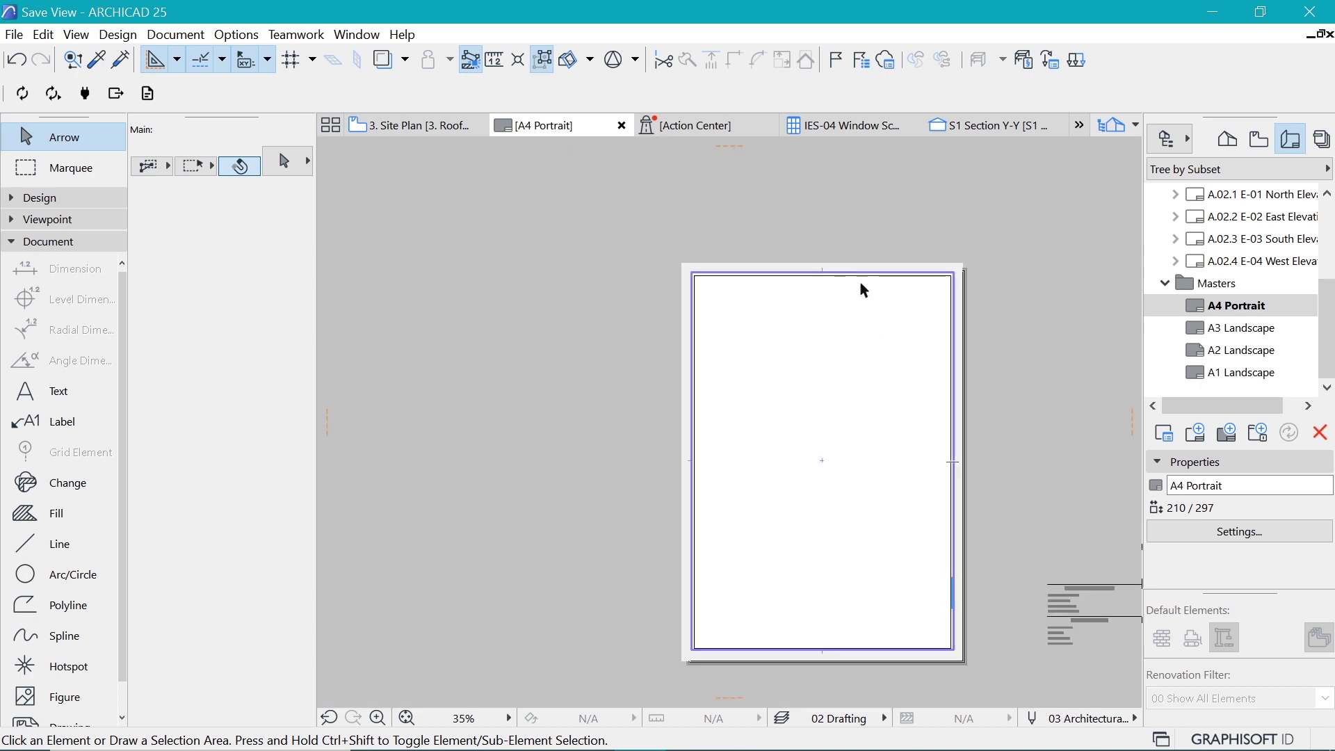
- Select the page frame polyline, examine its corners against the sheet margins, and deselect it
left_click(821, 275)
scroll(677, 270, "up", 6)
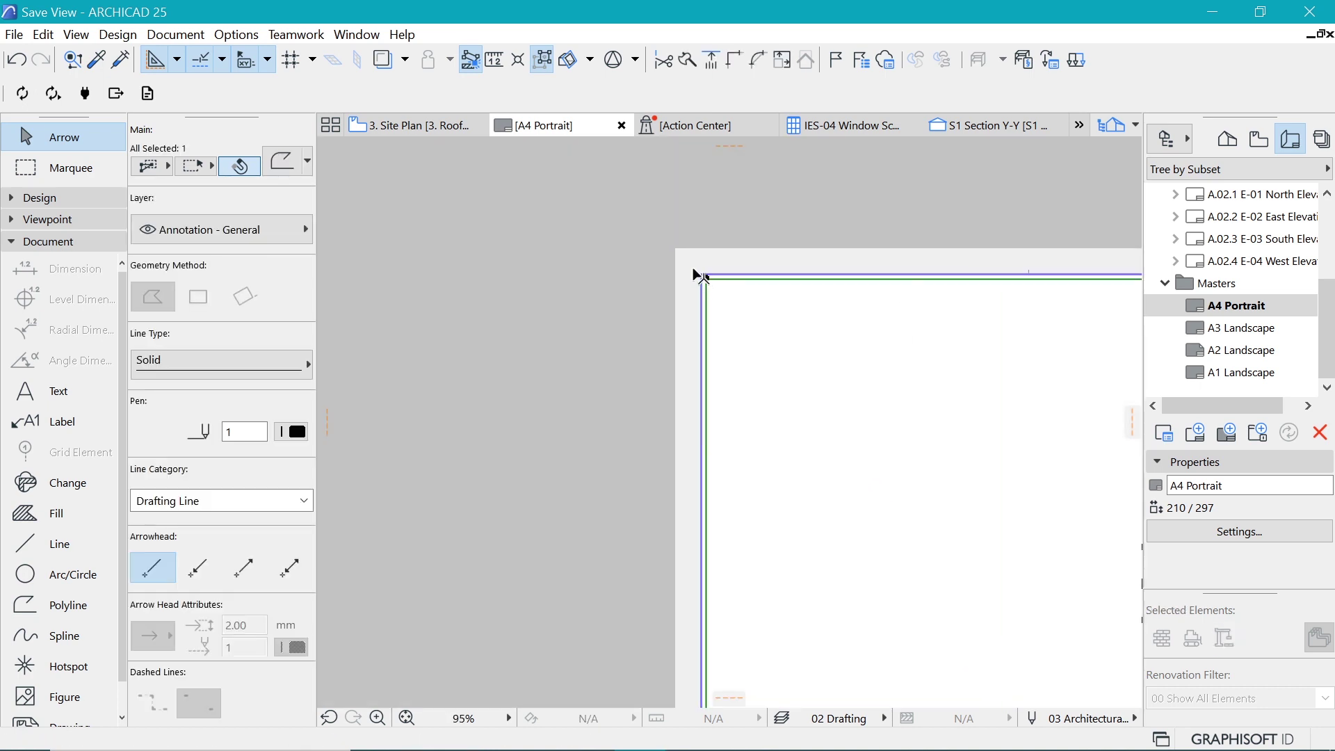
scroll(753, 208, "down", 7)
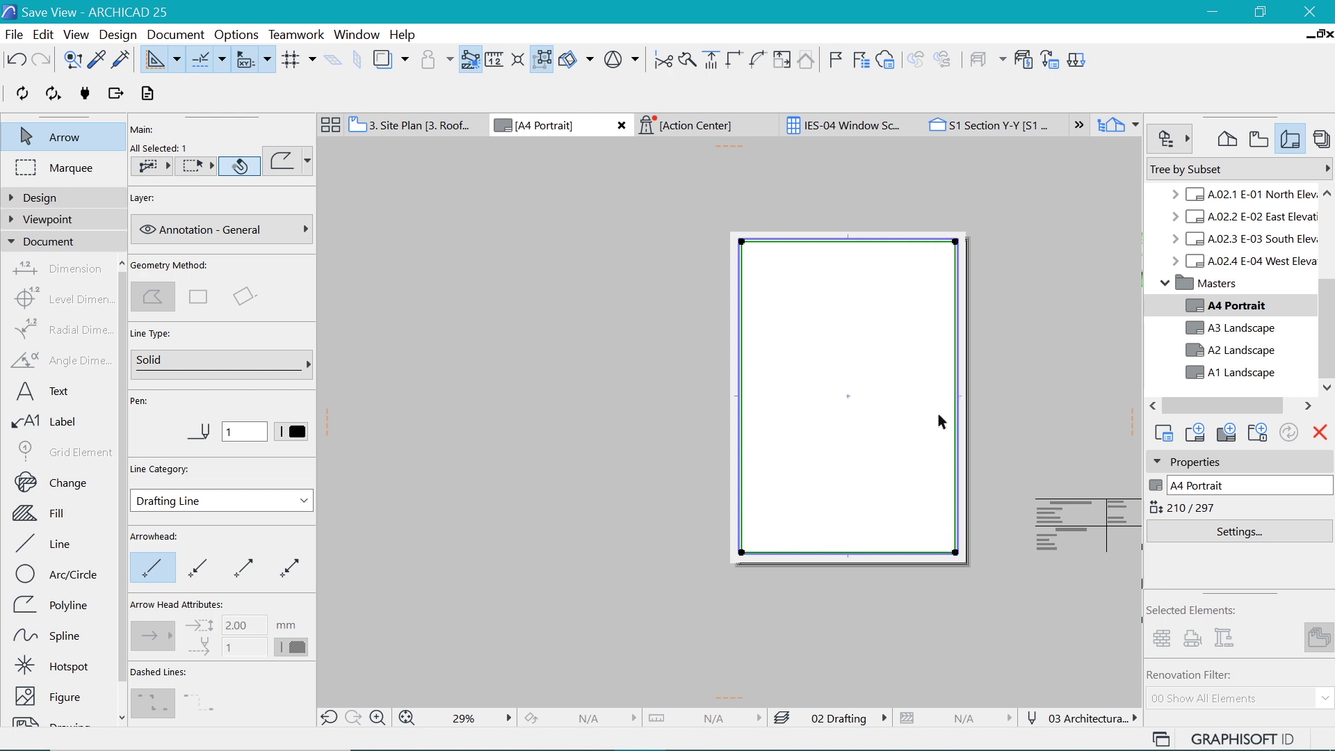
scroll(921, 486, "up", 3)
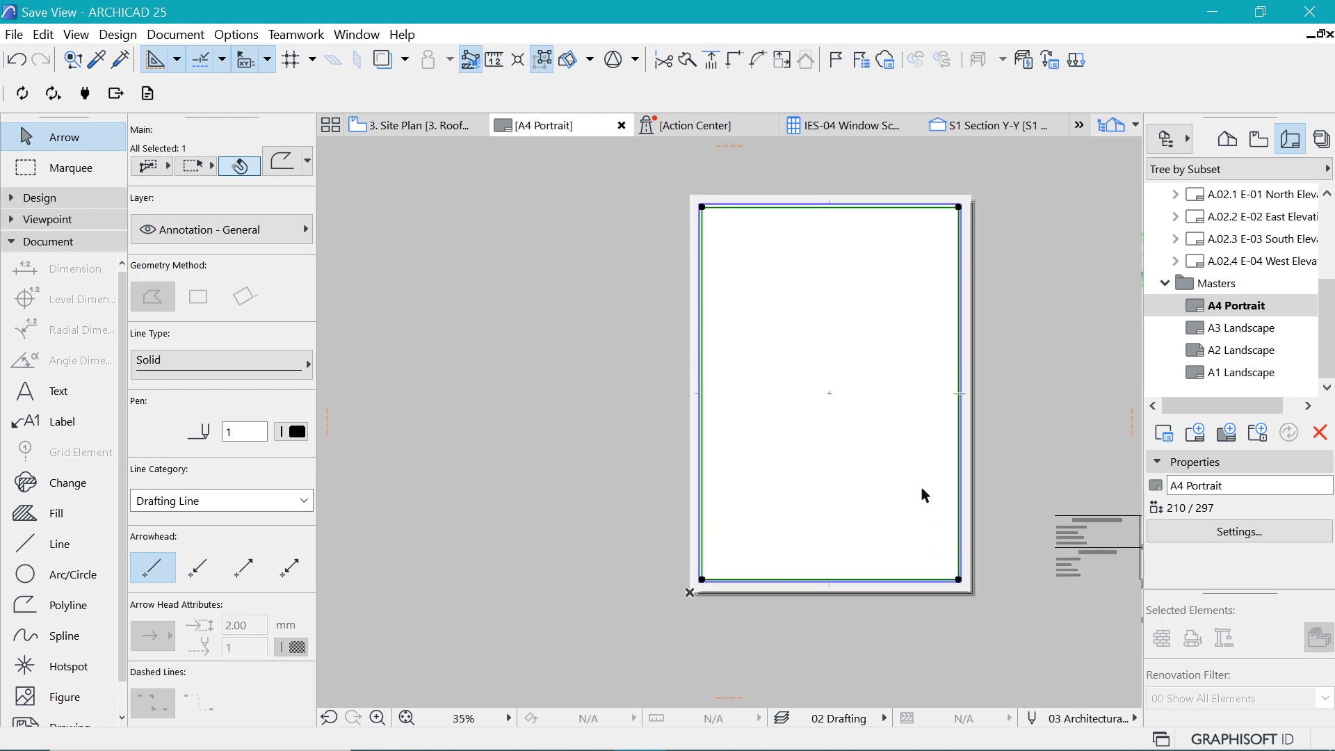
left_click(1011, 552)
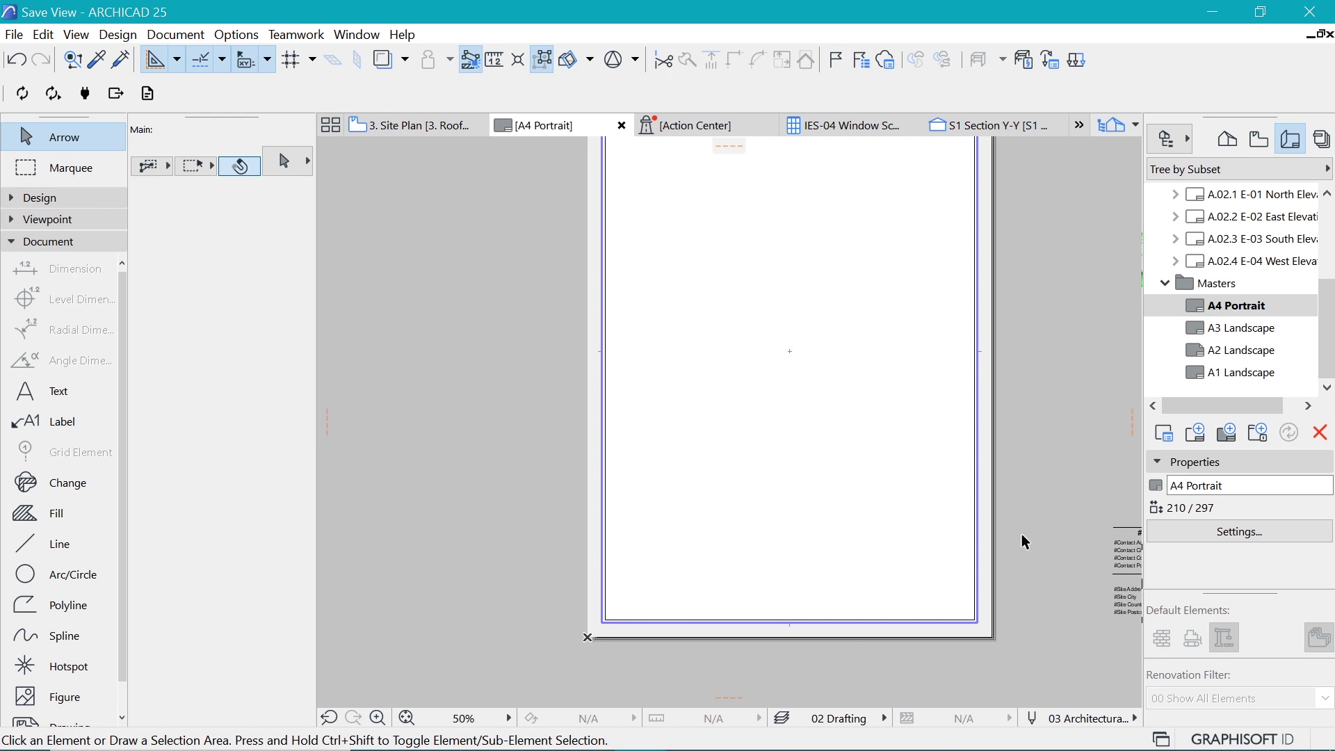
scroll(758, 468, "down", 2)
scroll(695, 480, "up", 2)
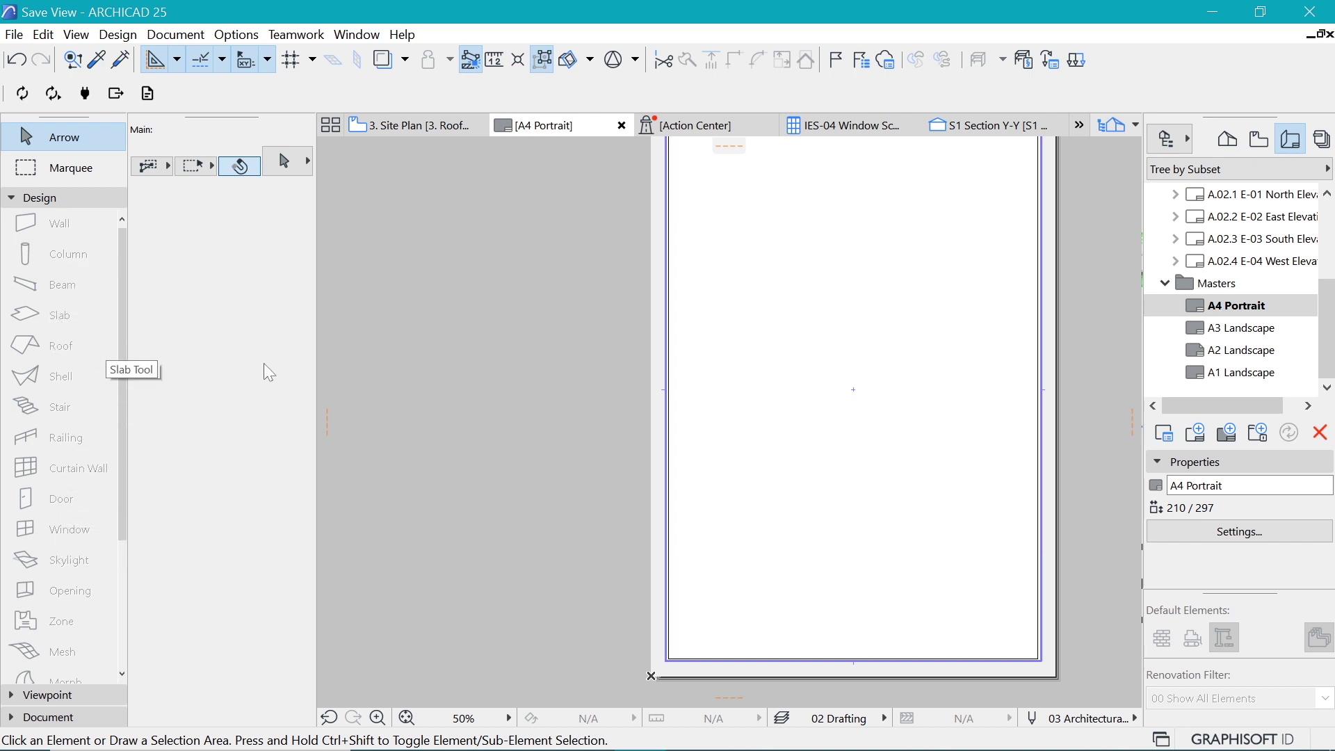
- Activate the Polyline tool with the rectangular method and try to start a rectangle at the sheet's lower-left margin corner
left_click(69, 198)
left_click(73, 241)
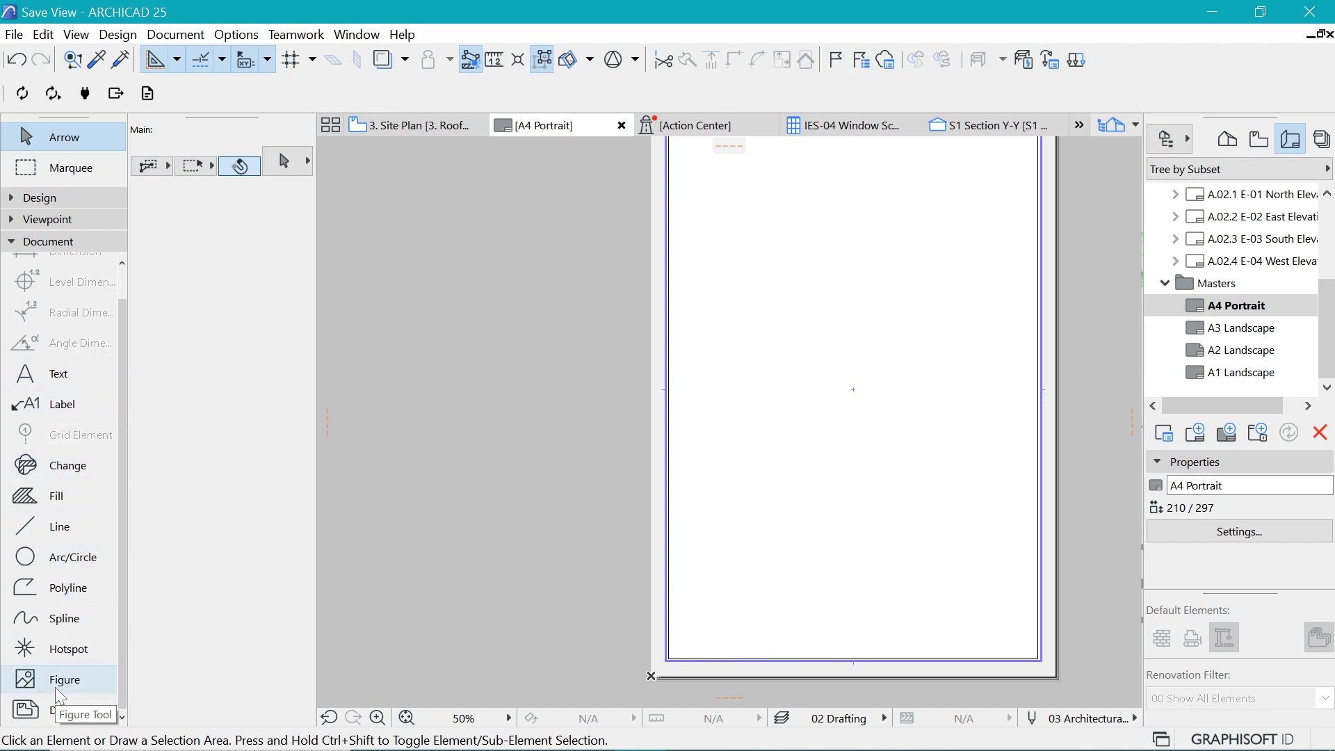
left_click(44, 591)
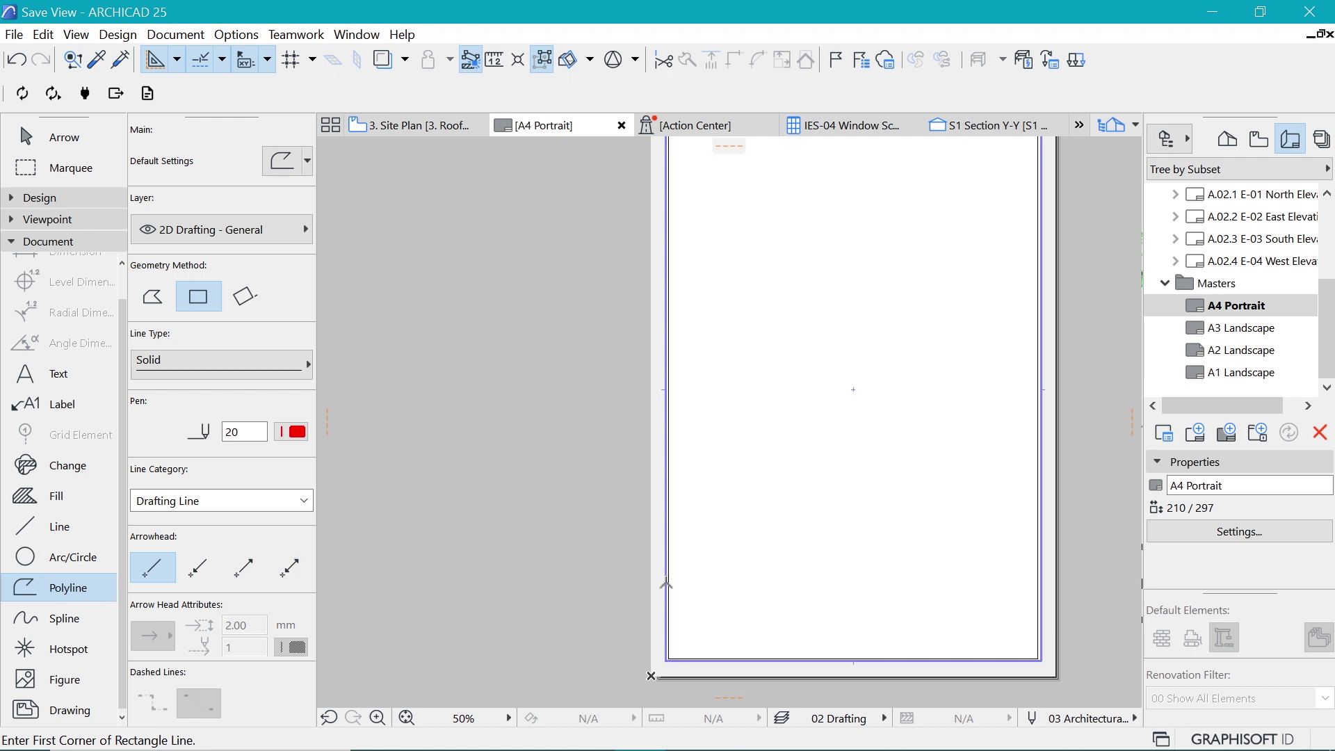
scroll(786, 682, "up", 3)
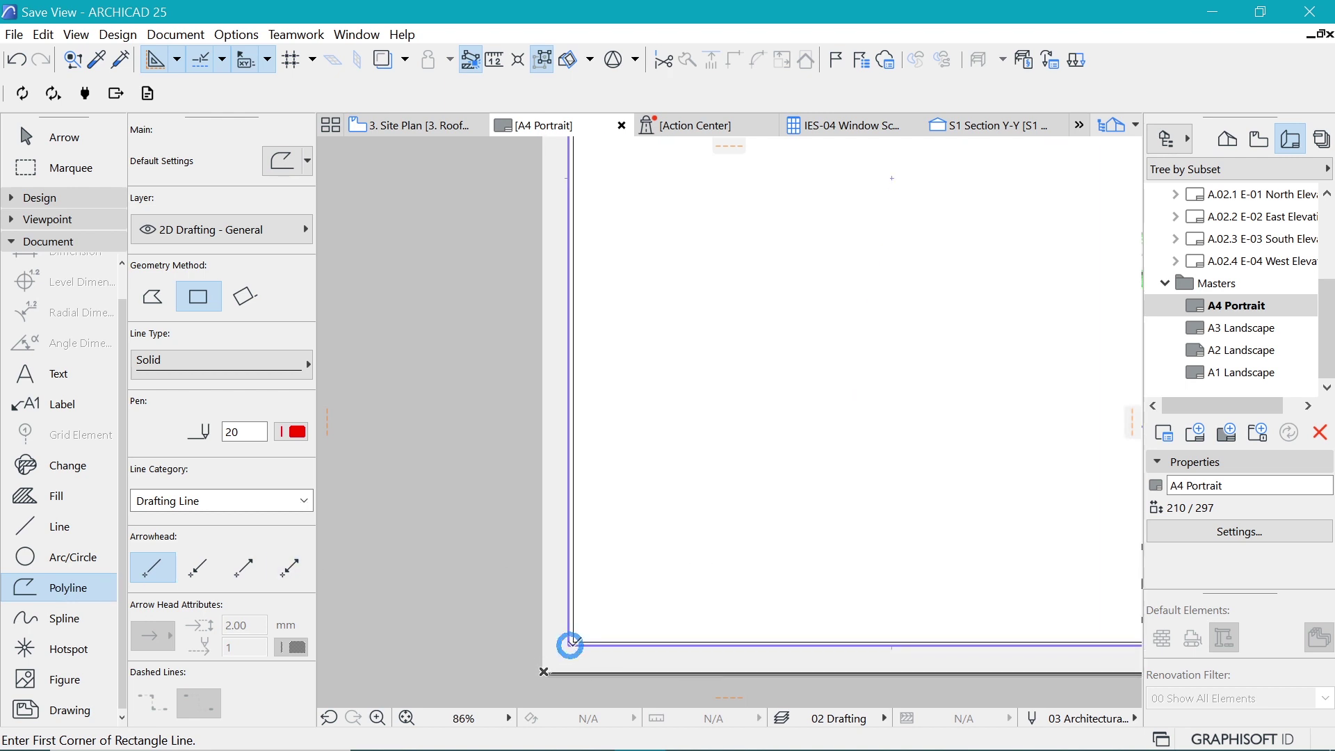
left_click(570, 644)
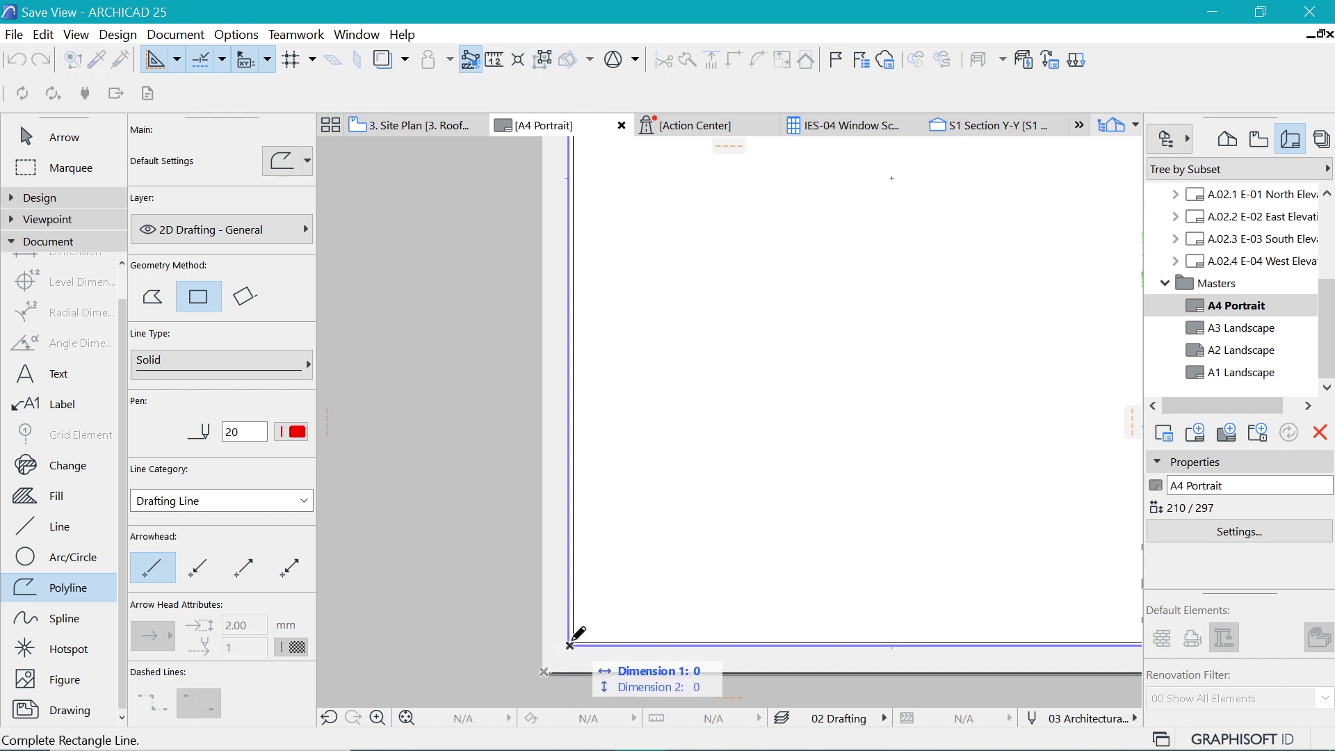
left_click(544, 670)
scroll(570, 638, "up", 3)
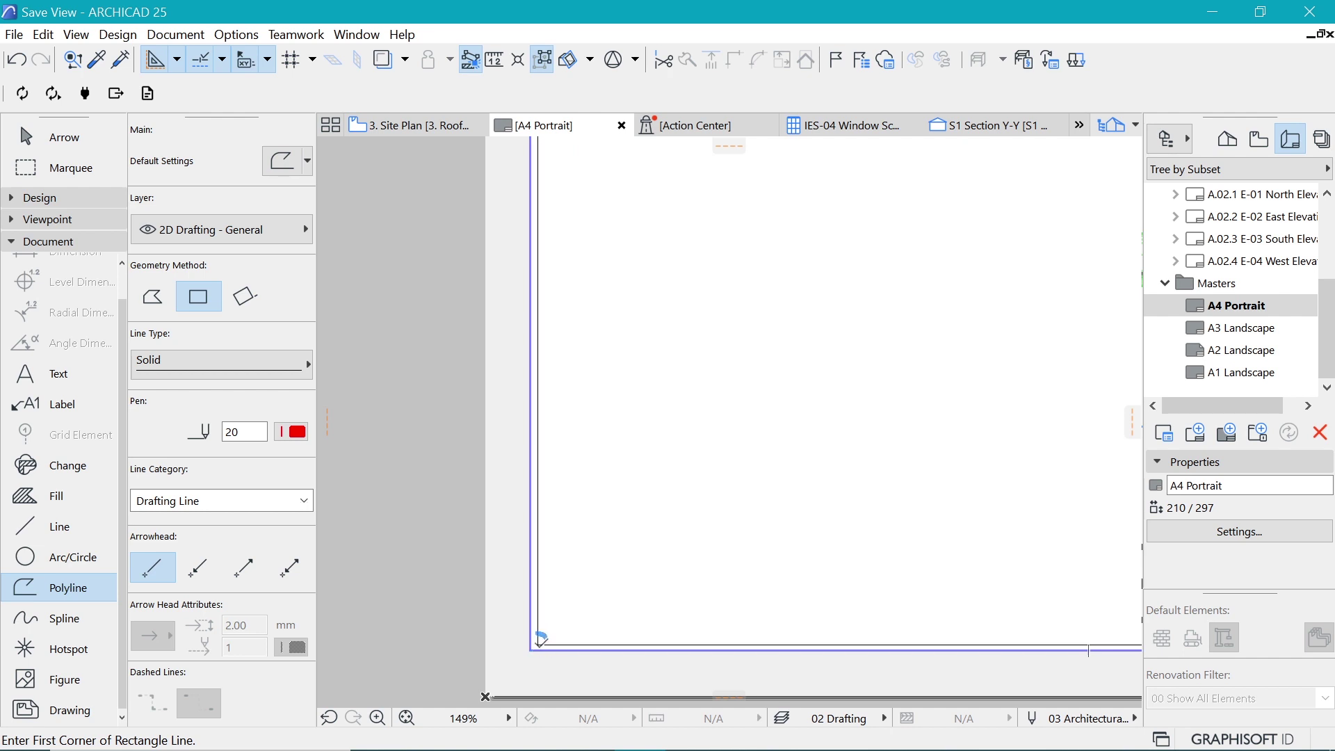
- Draw a 192 by 30 mm rectangle from the page frame's lower-left corner across its full width, and select it
left_click(533, 648)
scroll(444, 625, "down", 3)
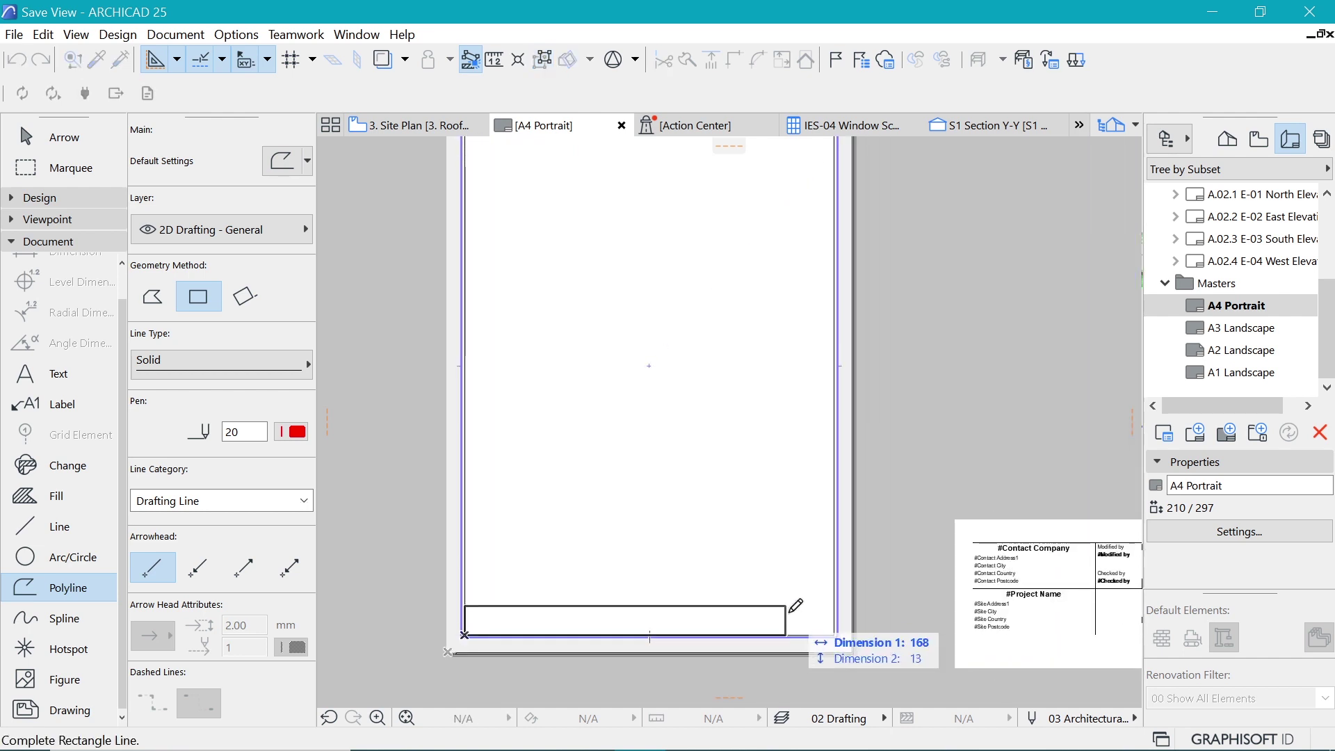
scroll(817, 602, "up", 3)
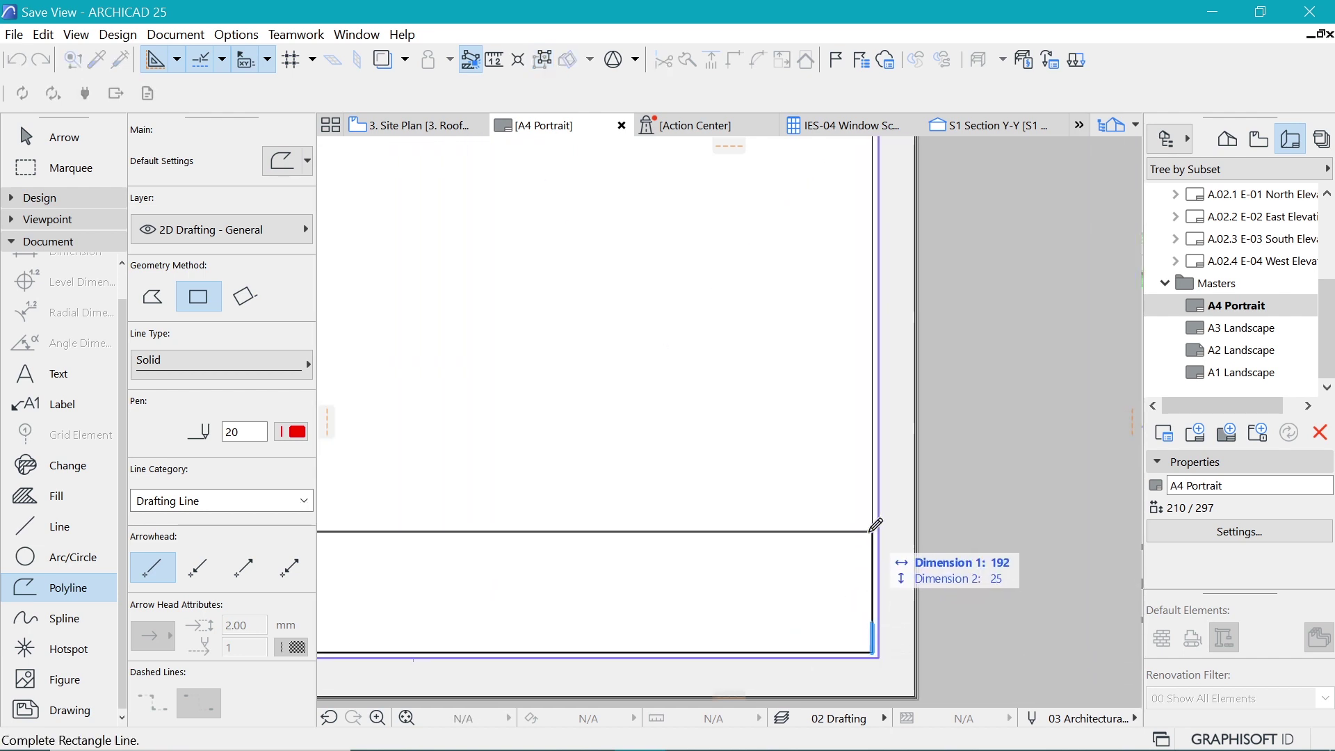
scroll(875, 532, "down", 2)
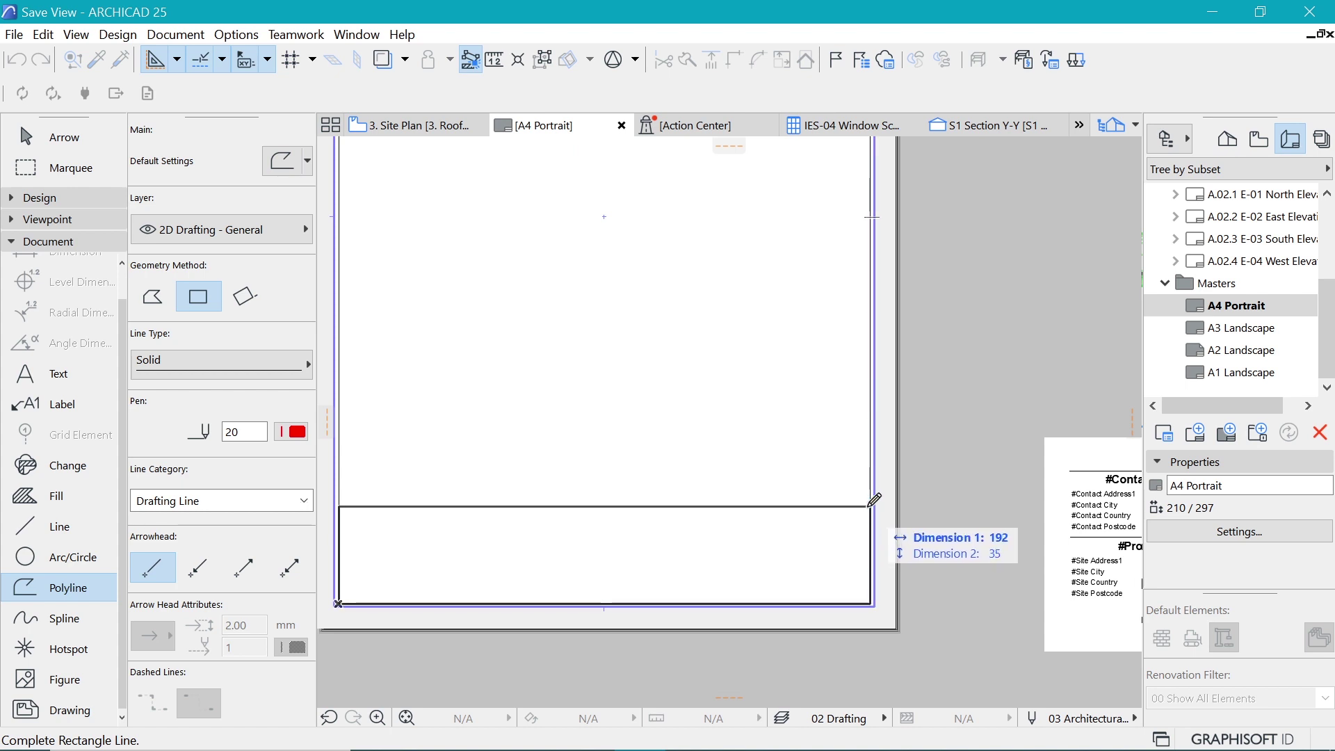
scroll(617, 507, "down", 4)
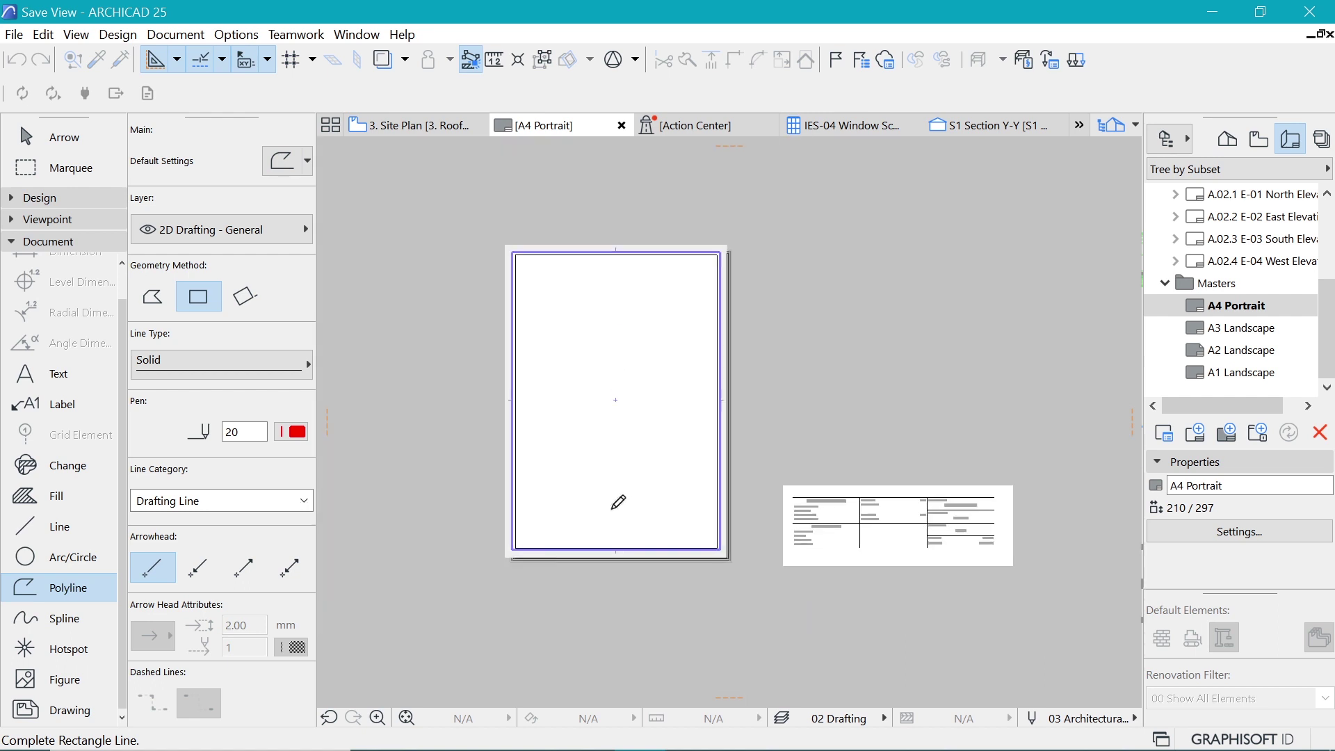
scroll(941, 540, "up", 5)
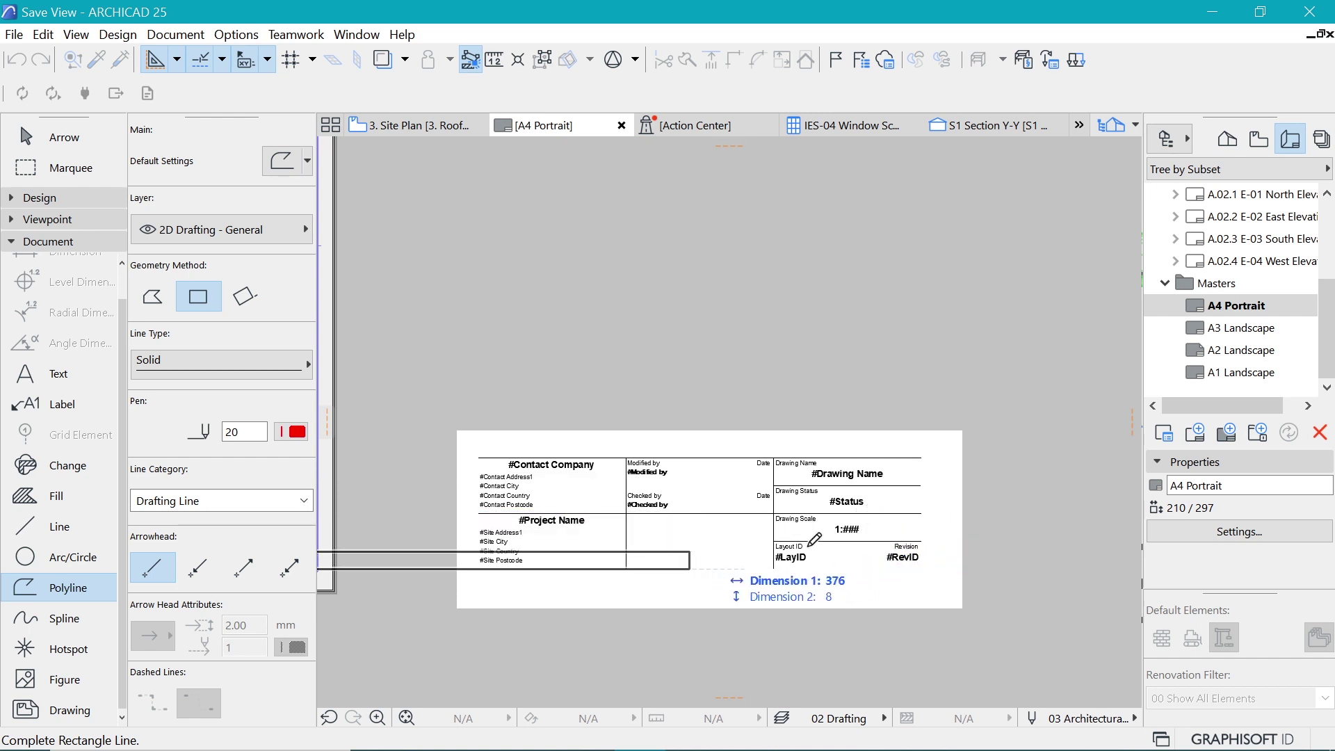
scroll(814, 537, "down", 4)
scroll(626, 536, "up", 4)
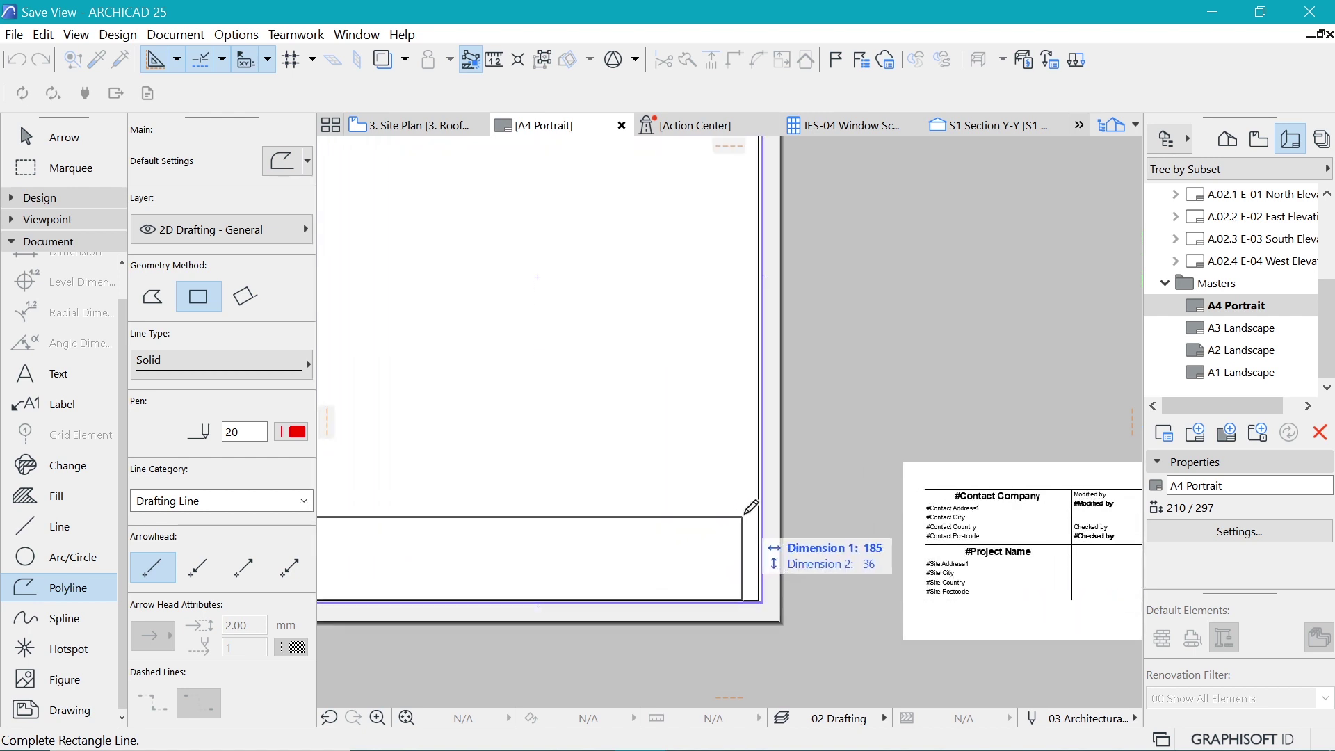
scroll(755, 508, "up", 2)
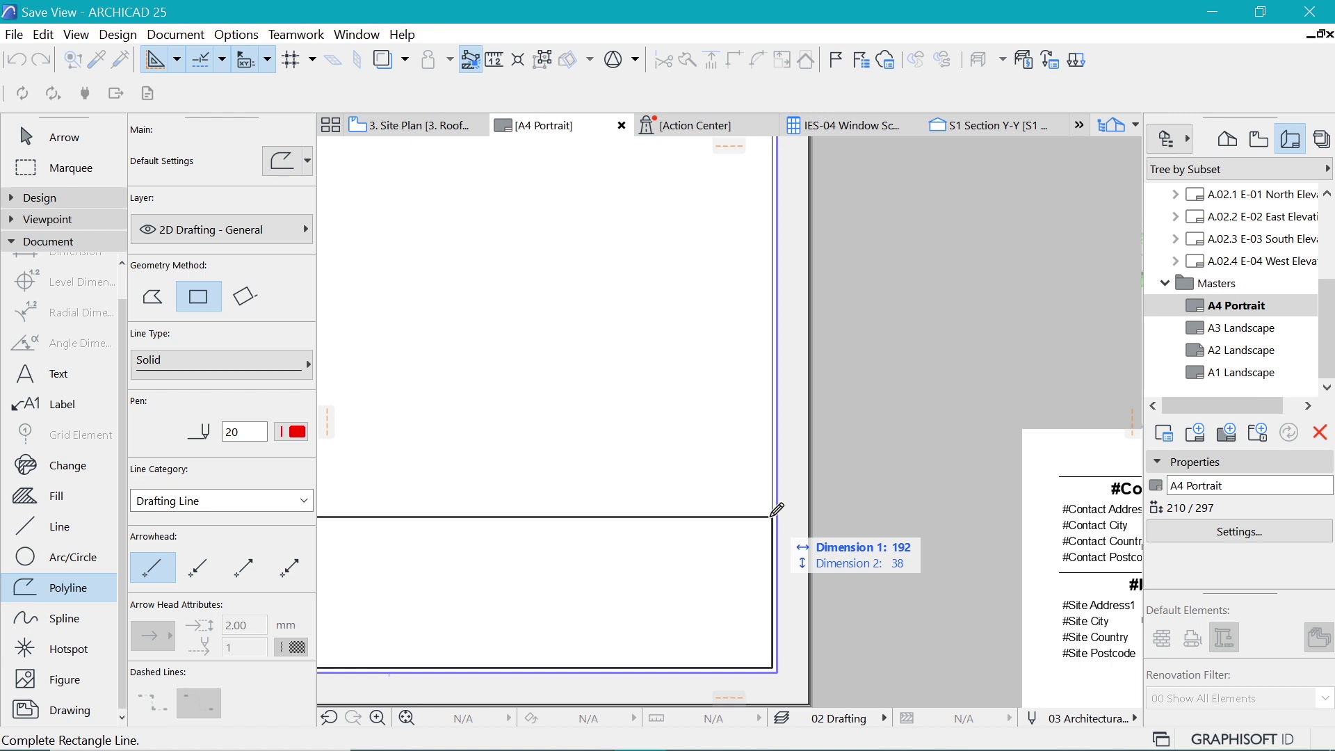
key("Tab")
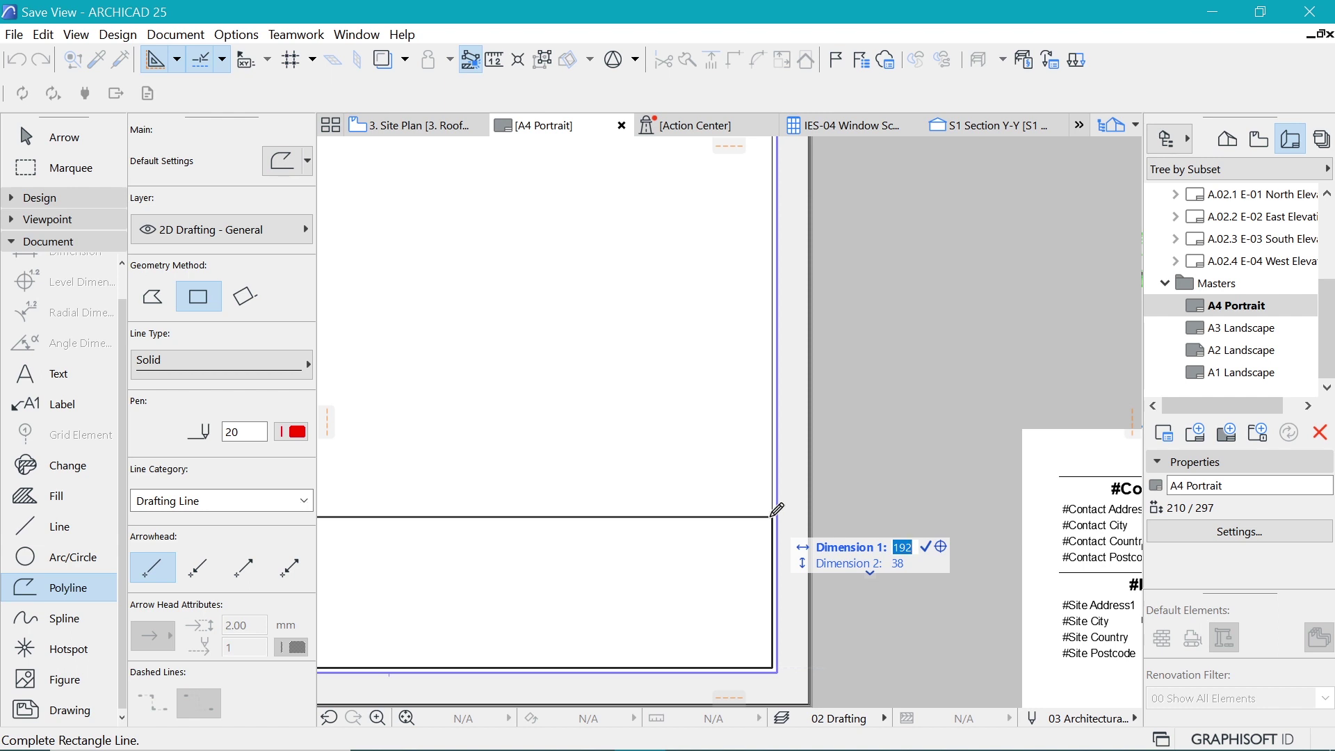
type("30")
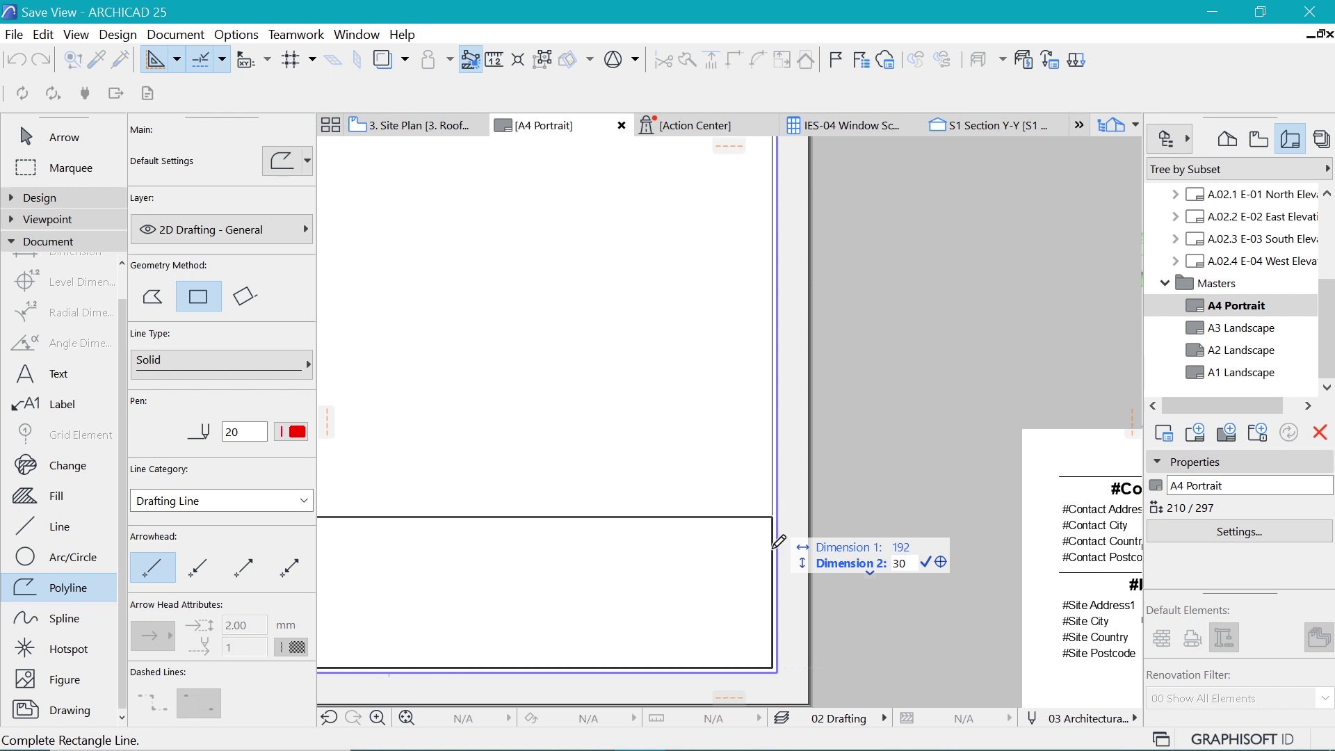
key("Return")
scroll(995, 498, "down", 3)
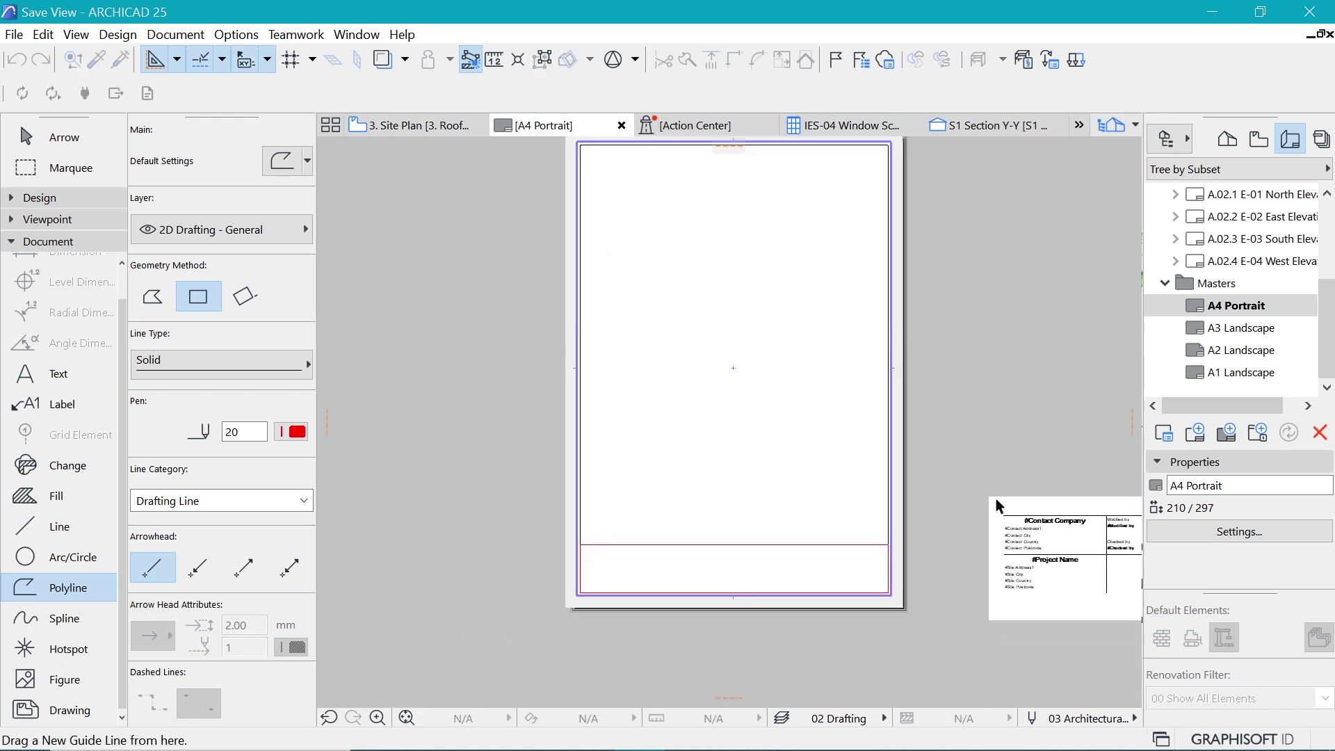
scroll(883, 514, "up", 5)
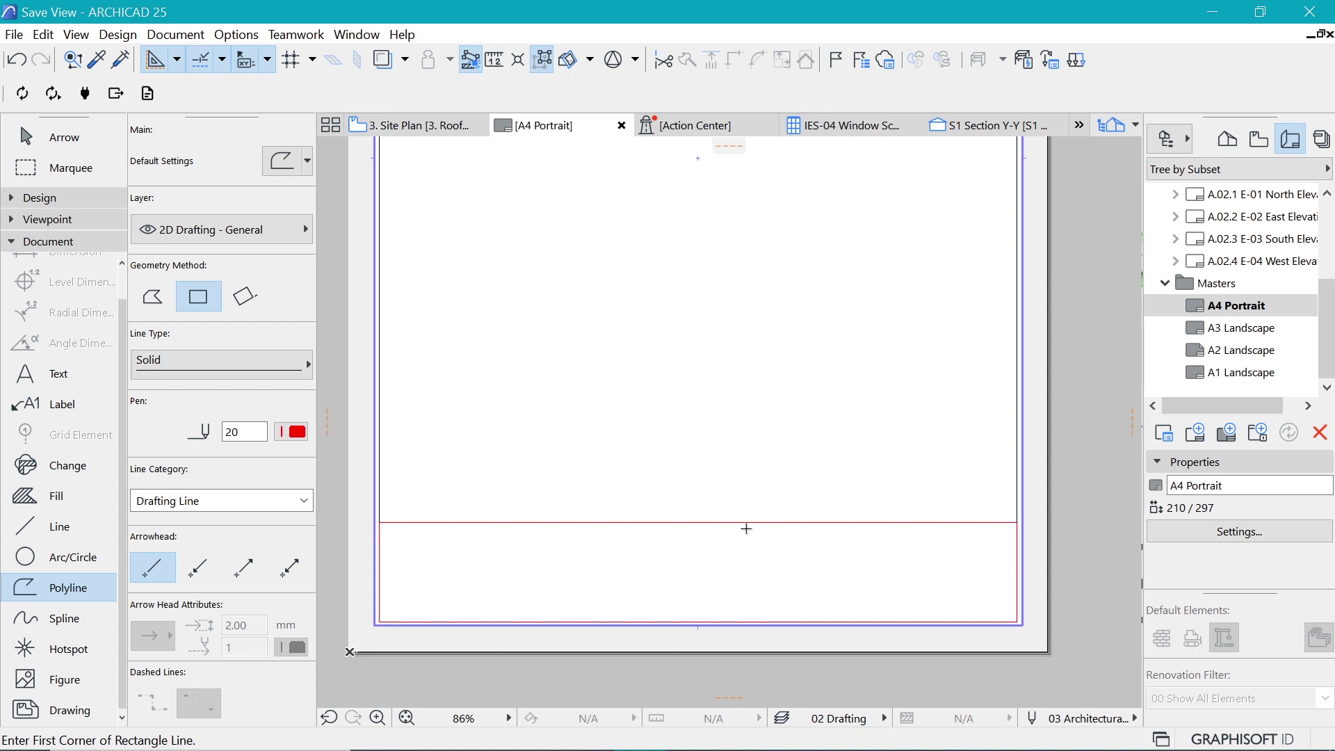
key("Escape")
left_click(720, 528)
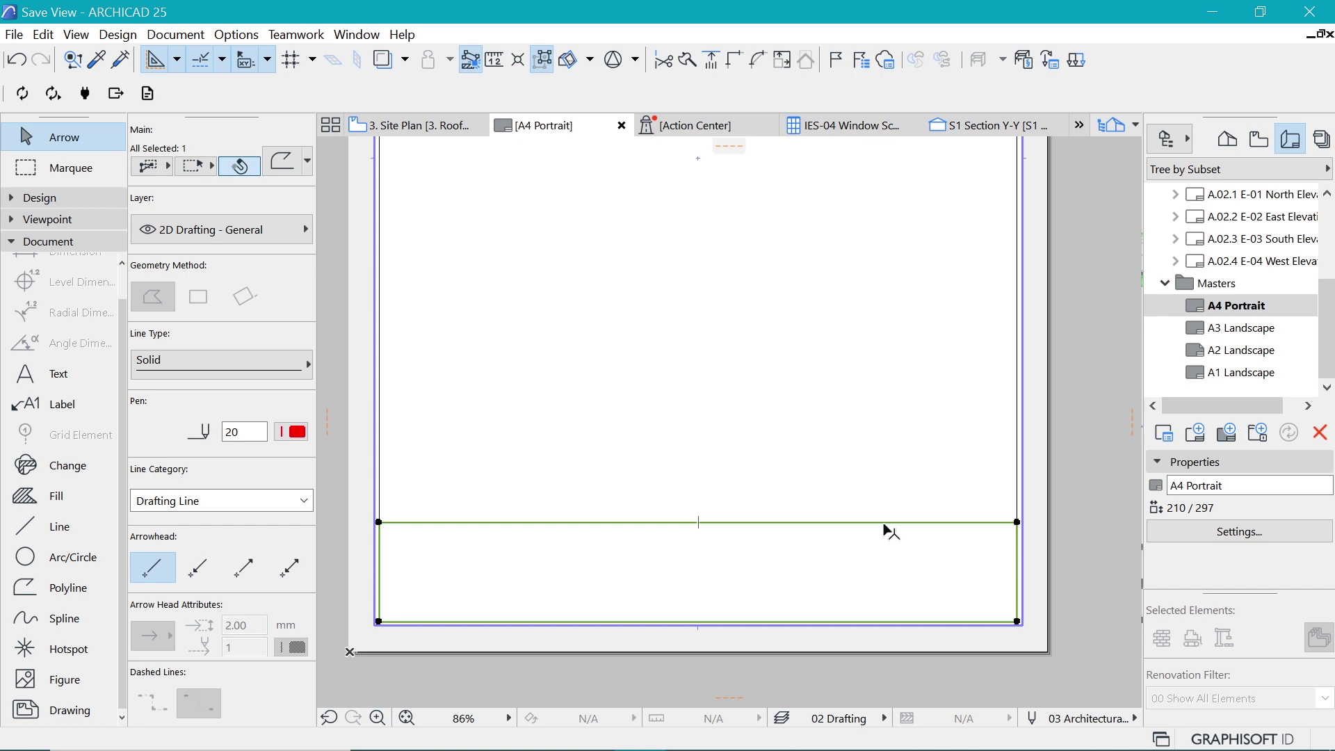
right_click(804, 526)
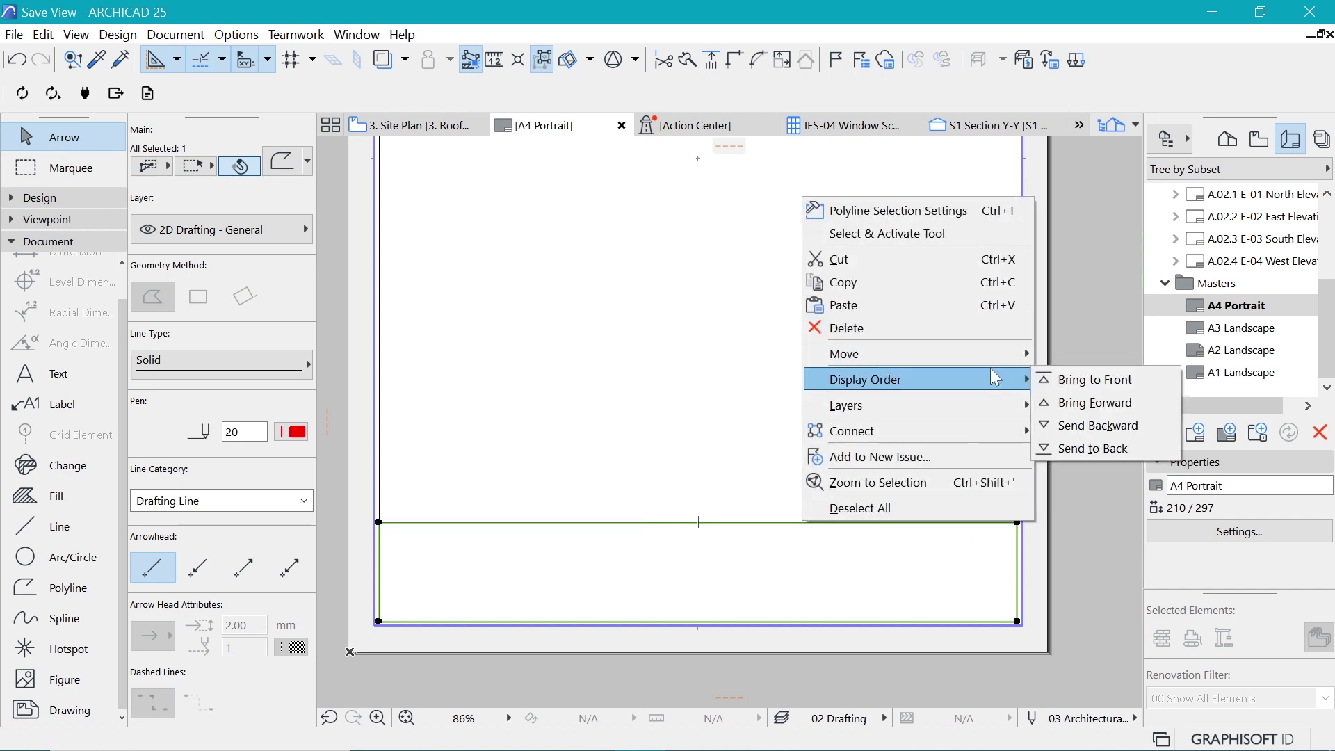
mouse_move(989, 350)
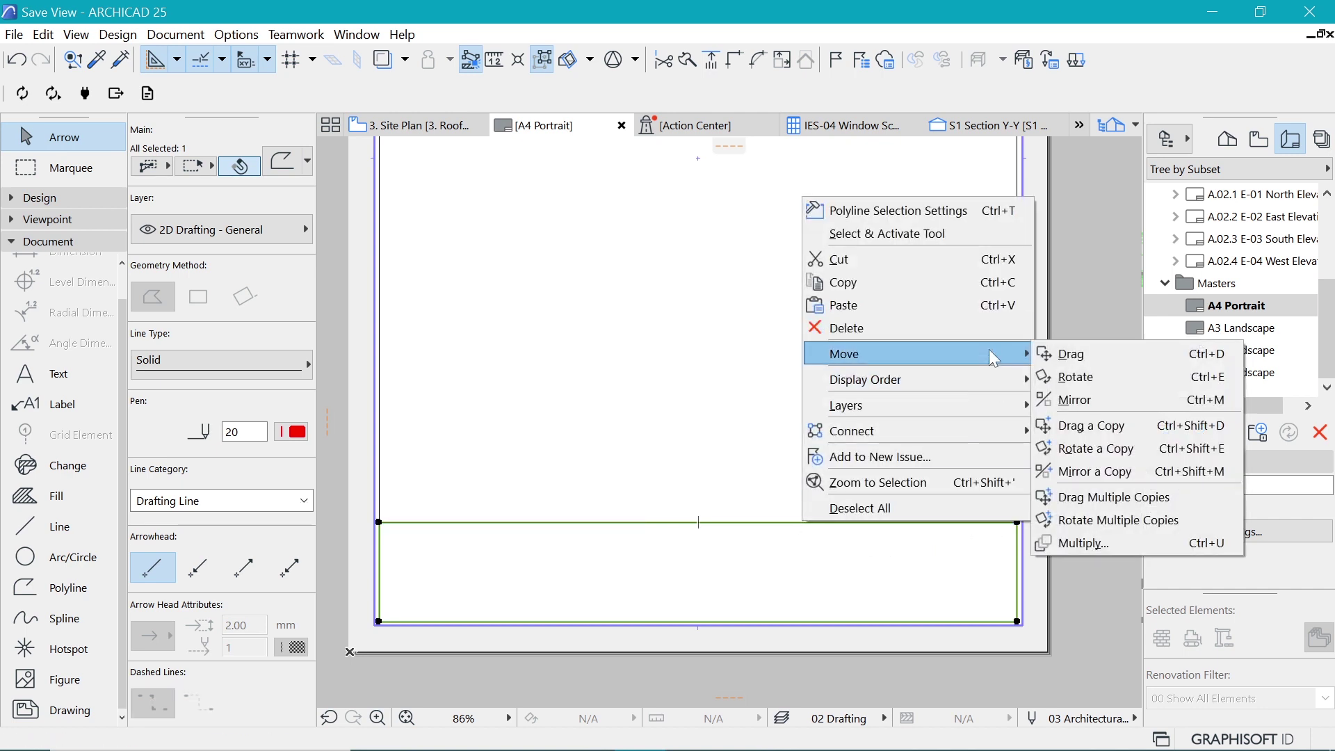
left_click(1111, 425)
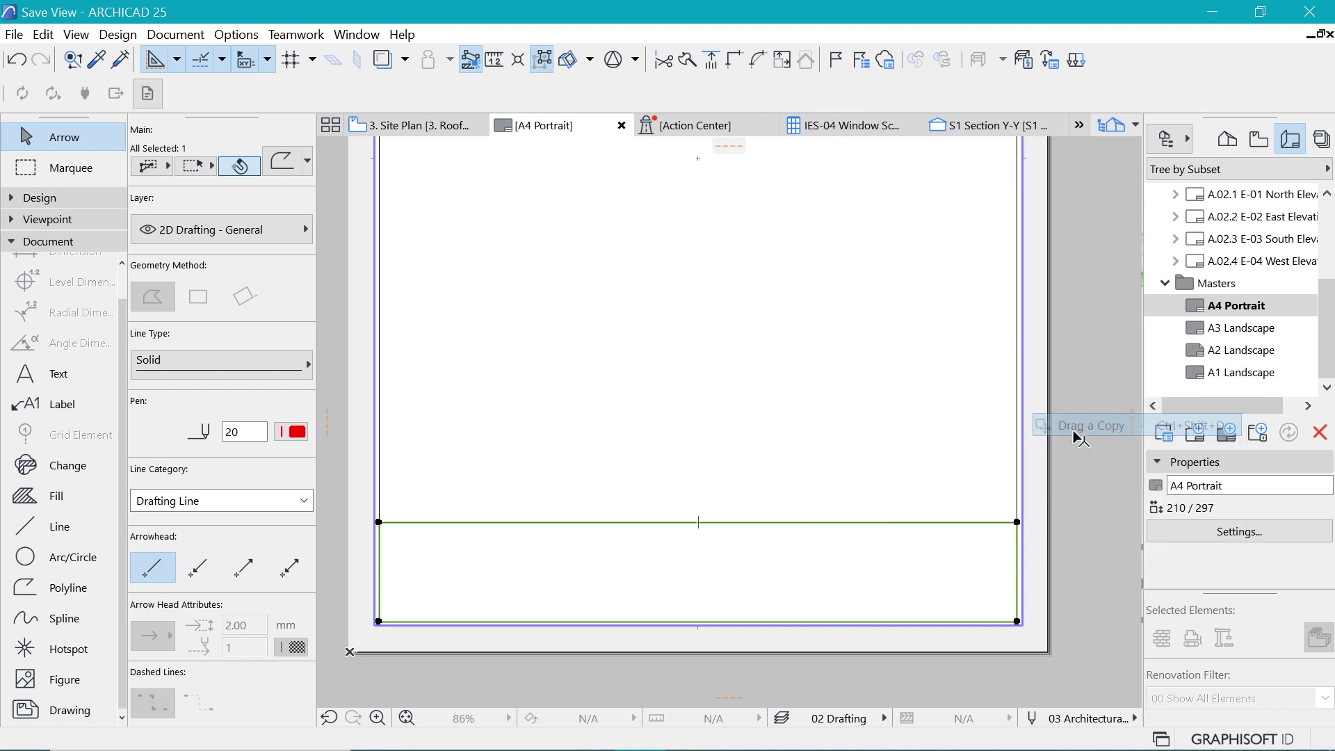
left_click(754, 521)
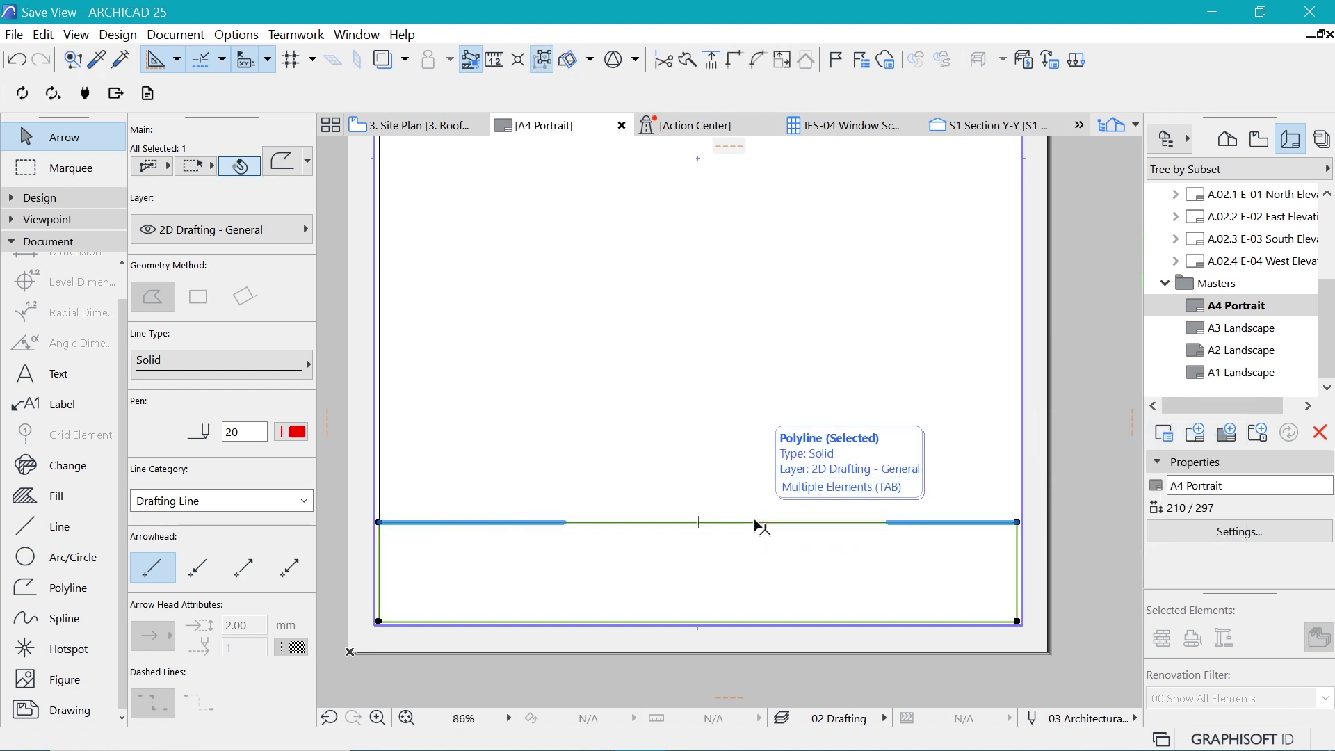
- Offset a copy of the title block rectangle 1 mm inward and clear the selection
left_click(809, 522)
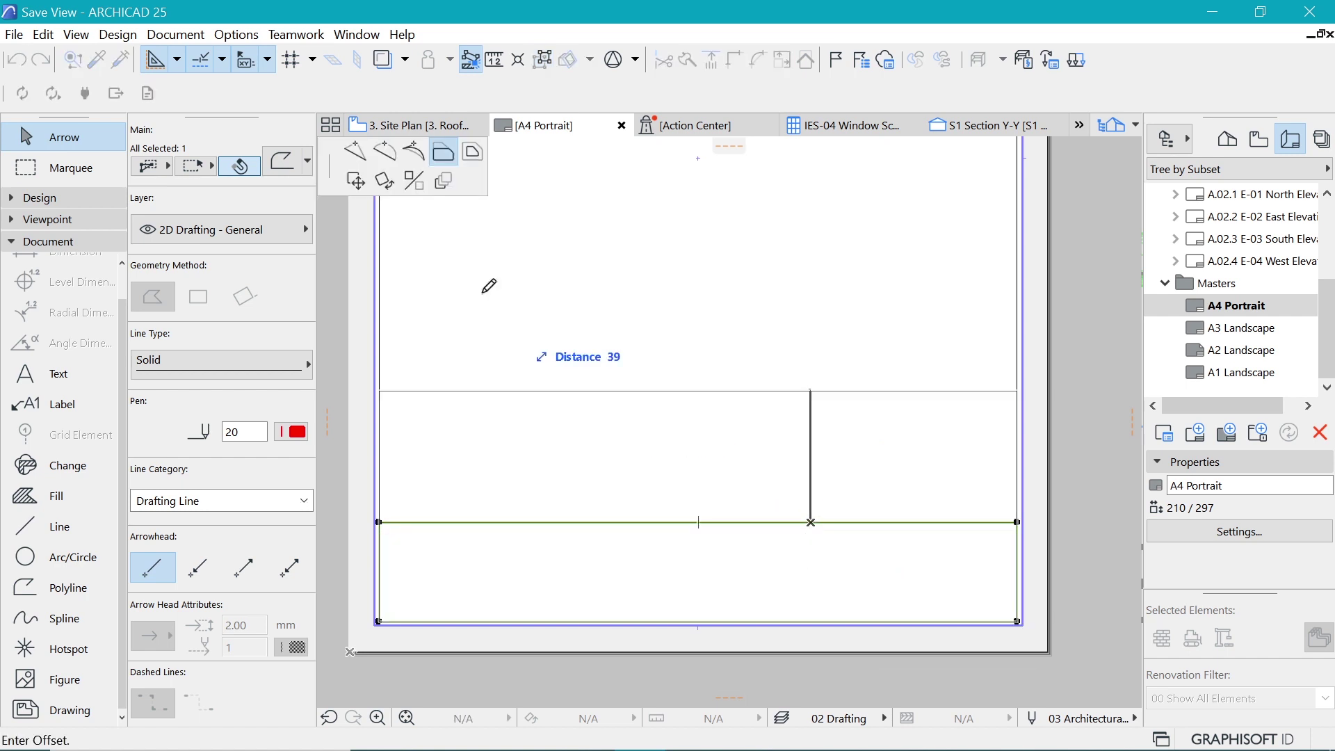
left_click(472, 151)
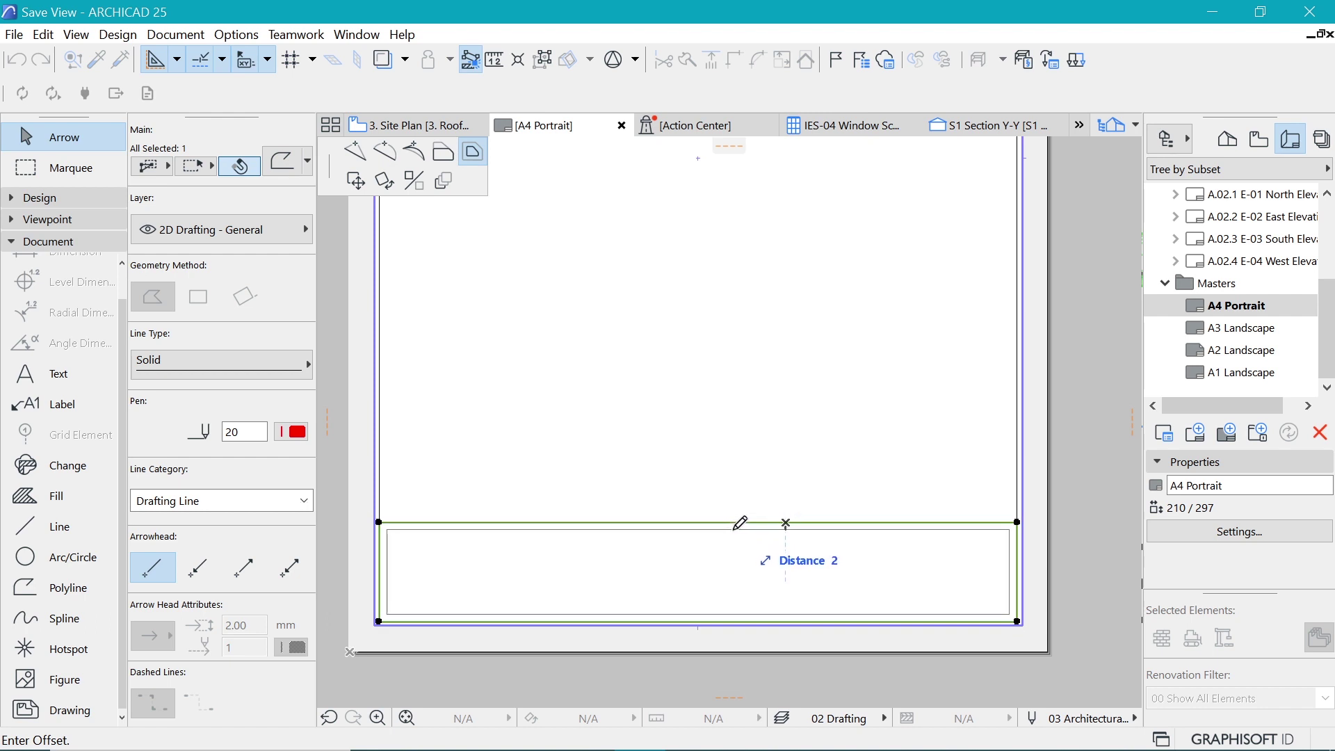
type("1")
key("Return")
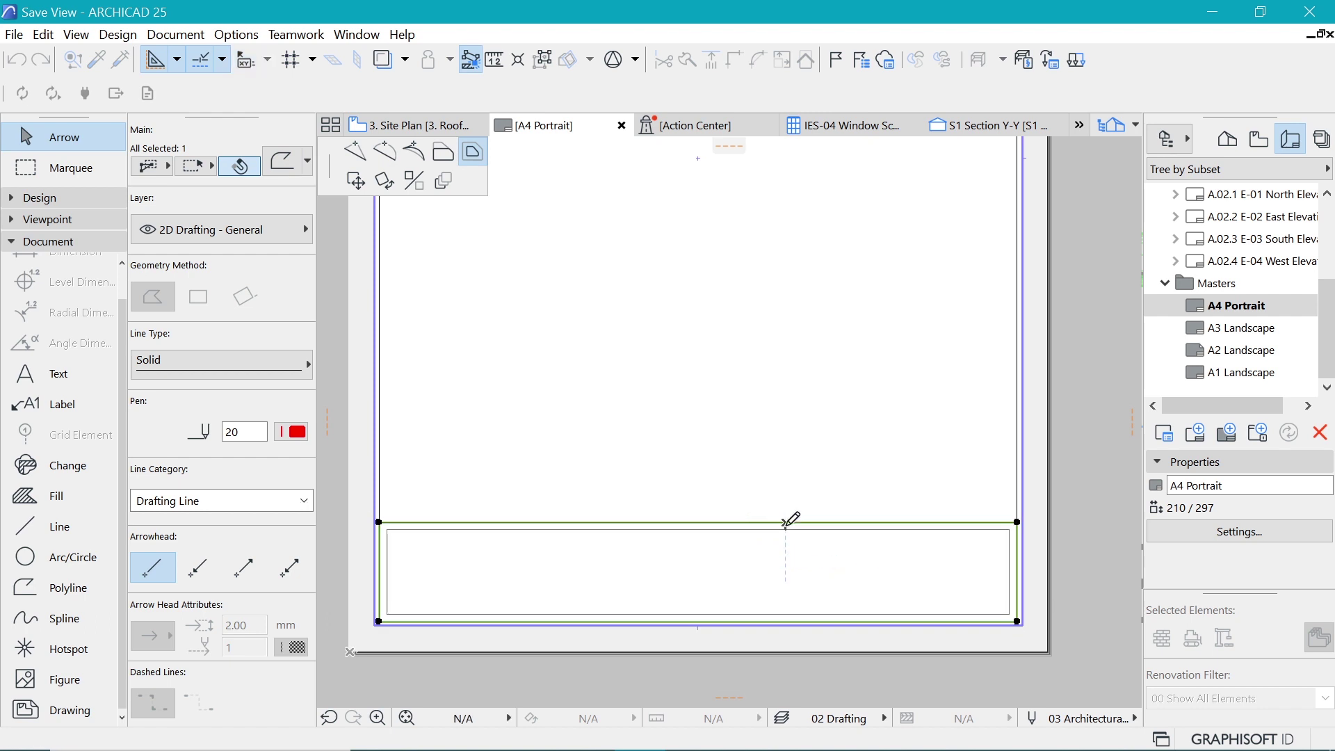
key("Escape")
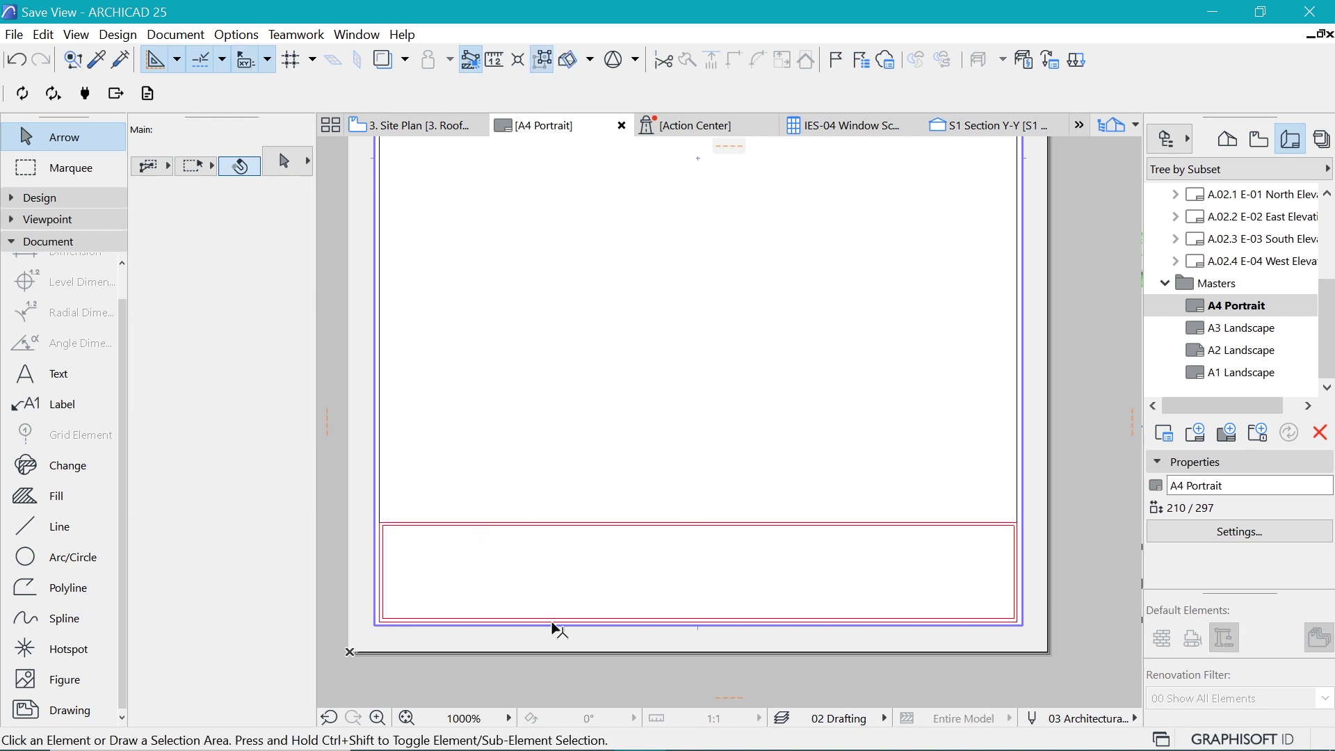
- Set up the Fill tool with the solid Foreground fill type and foreground fill pen 1
scroll(347, 611, "up", 5)
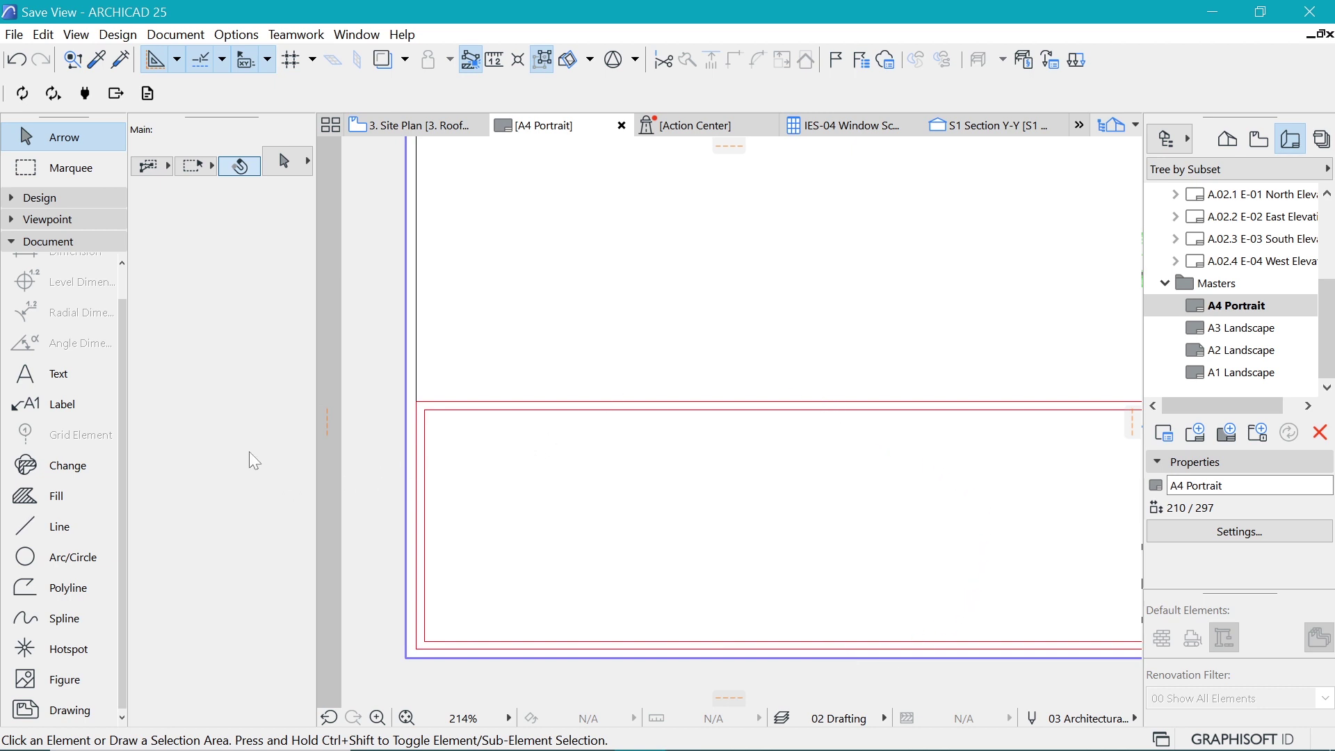
left_click(31, 507)
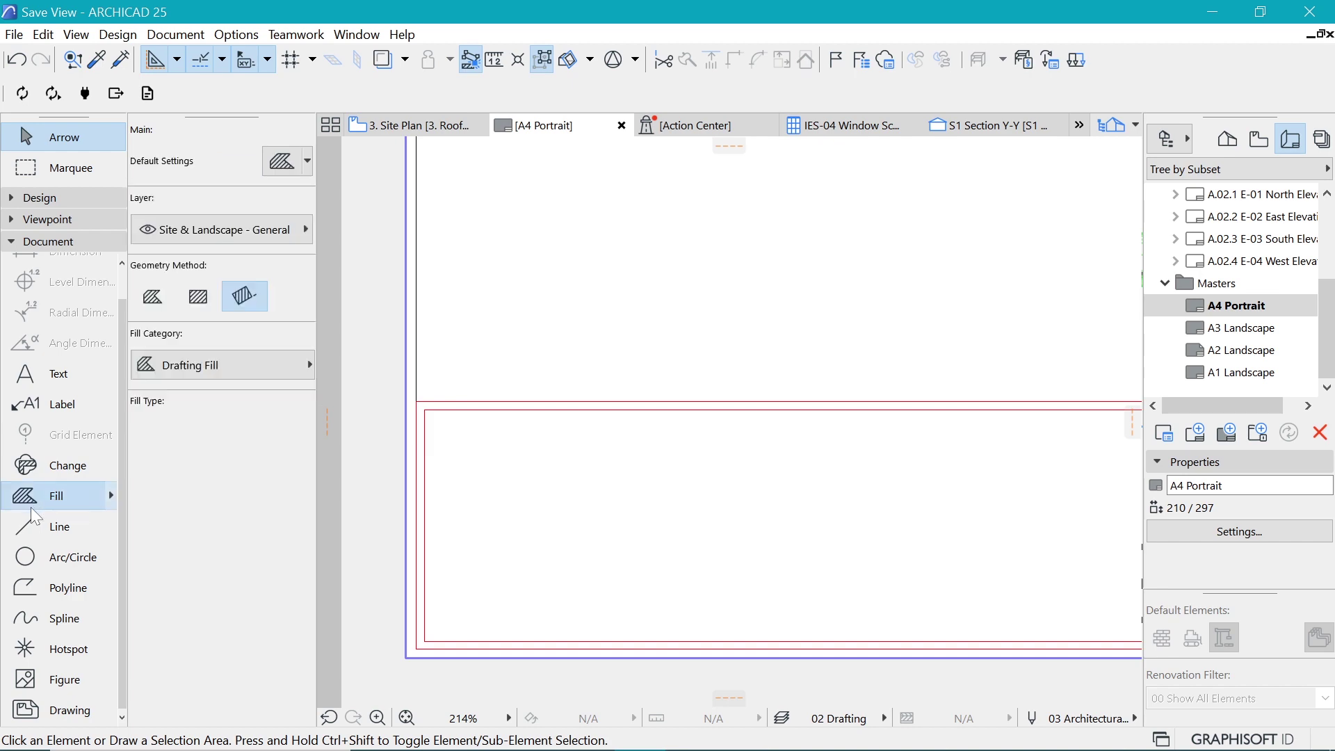
left_click(247, 435)
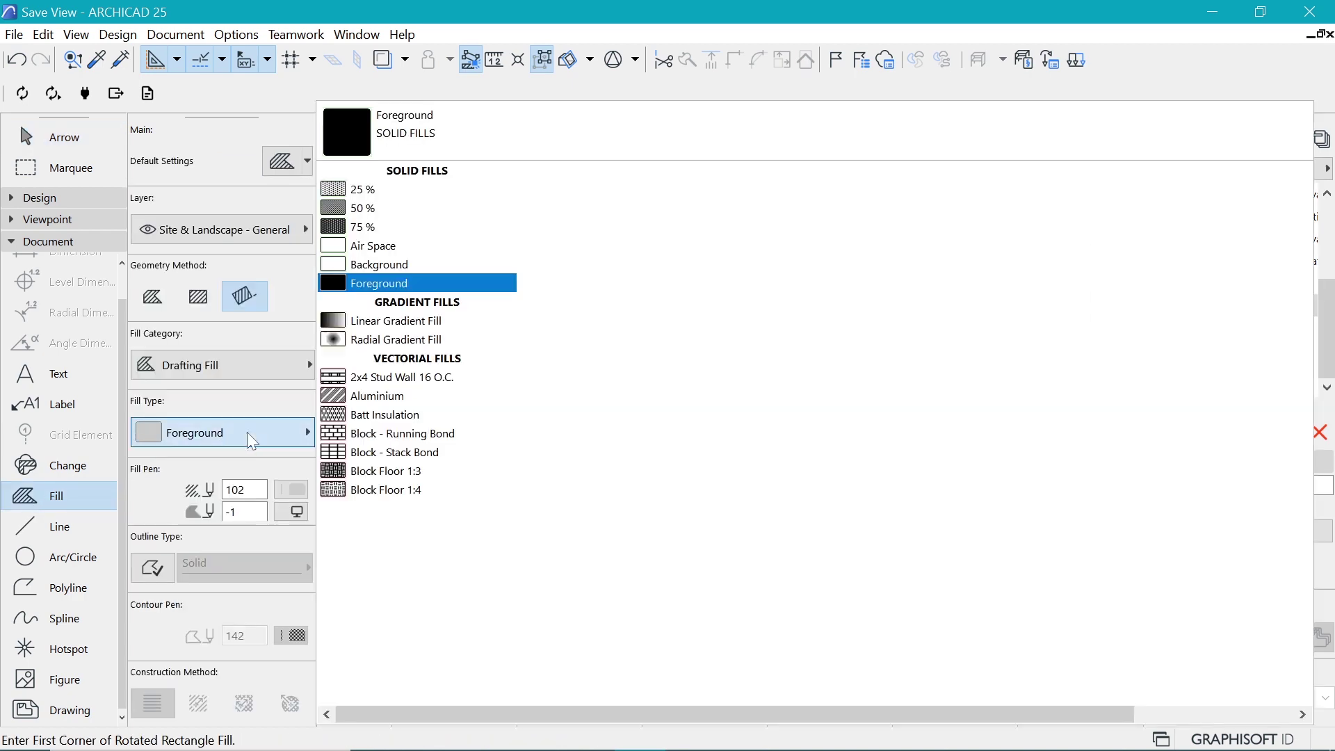
left_click(384, 282)
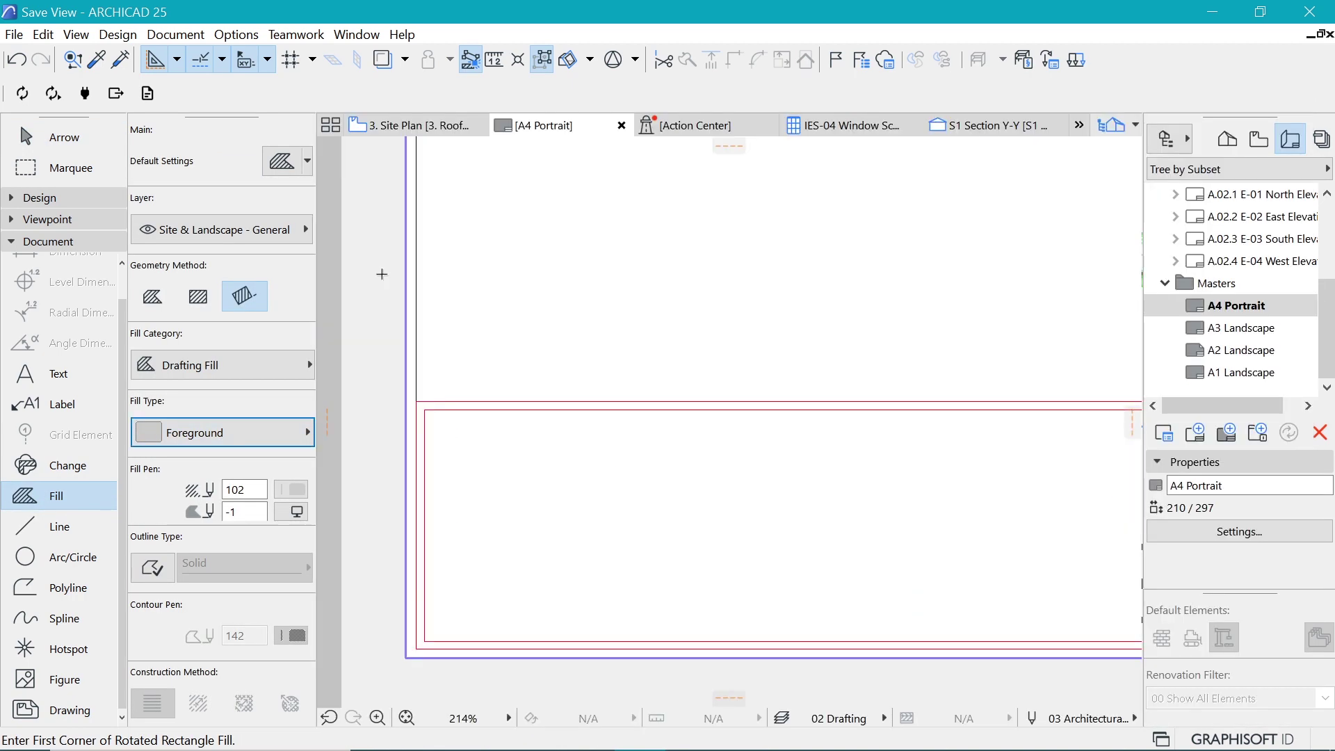
left_click(291, 489)
left_click(319, 486)
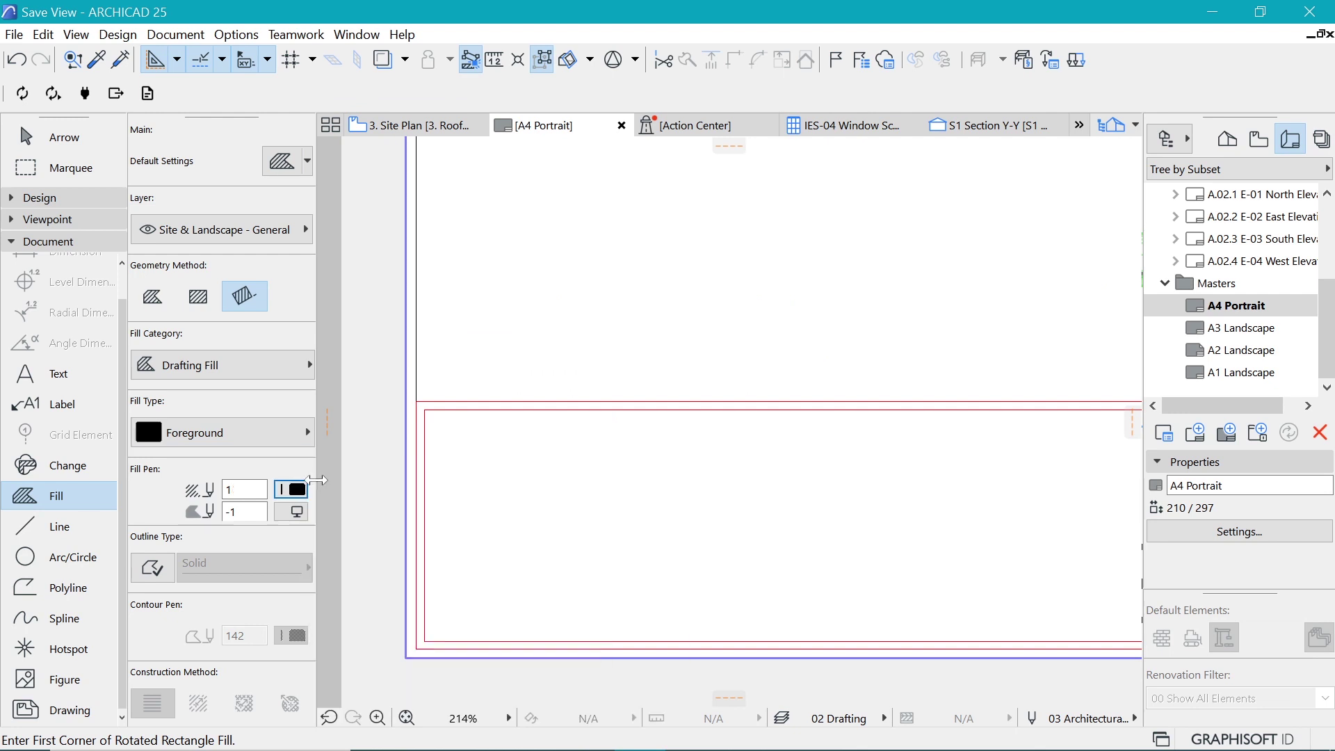
- Fill the title block's outer rectangle and subtract the inner rectangle from the fill, leaving only a solid black border band
left_click(502, 401)
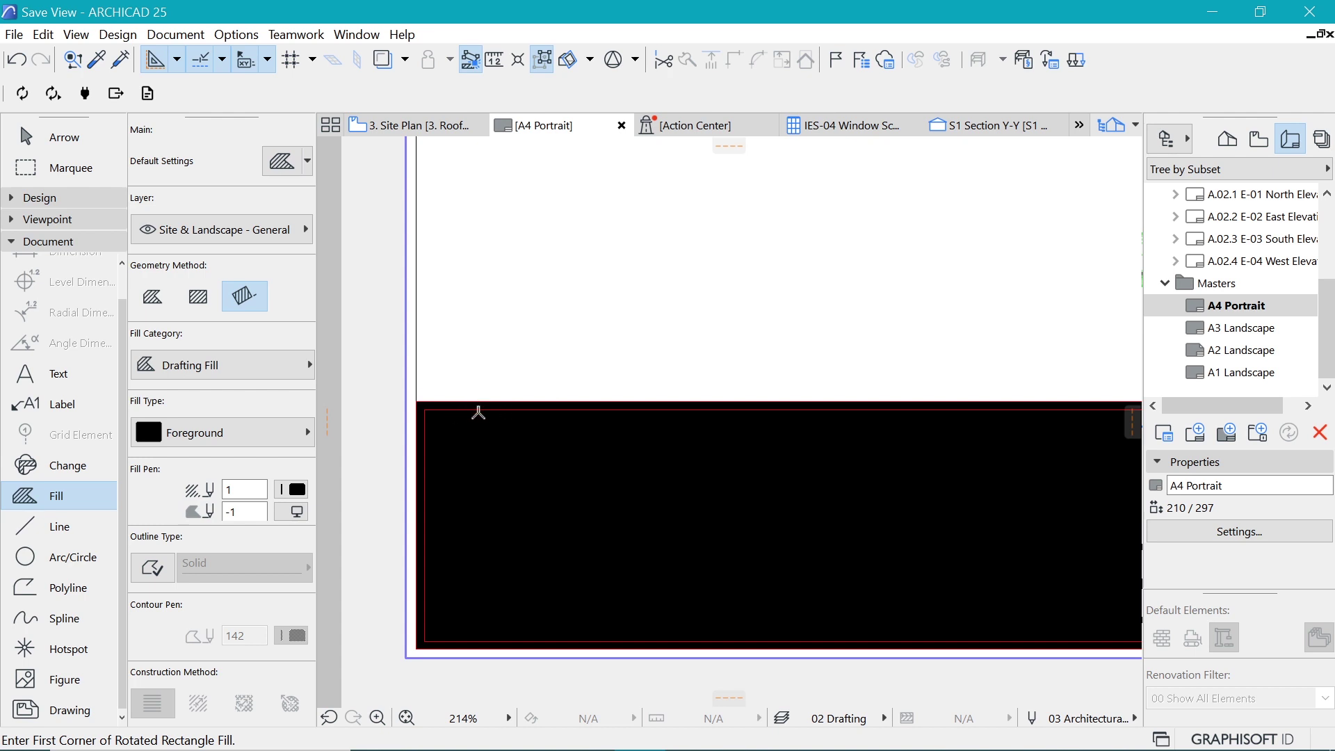
left_click(533, 449, "shift")
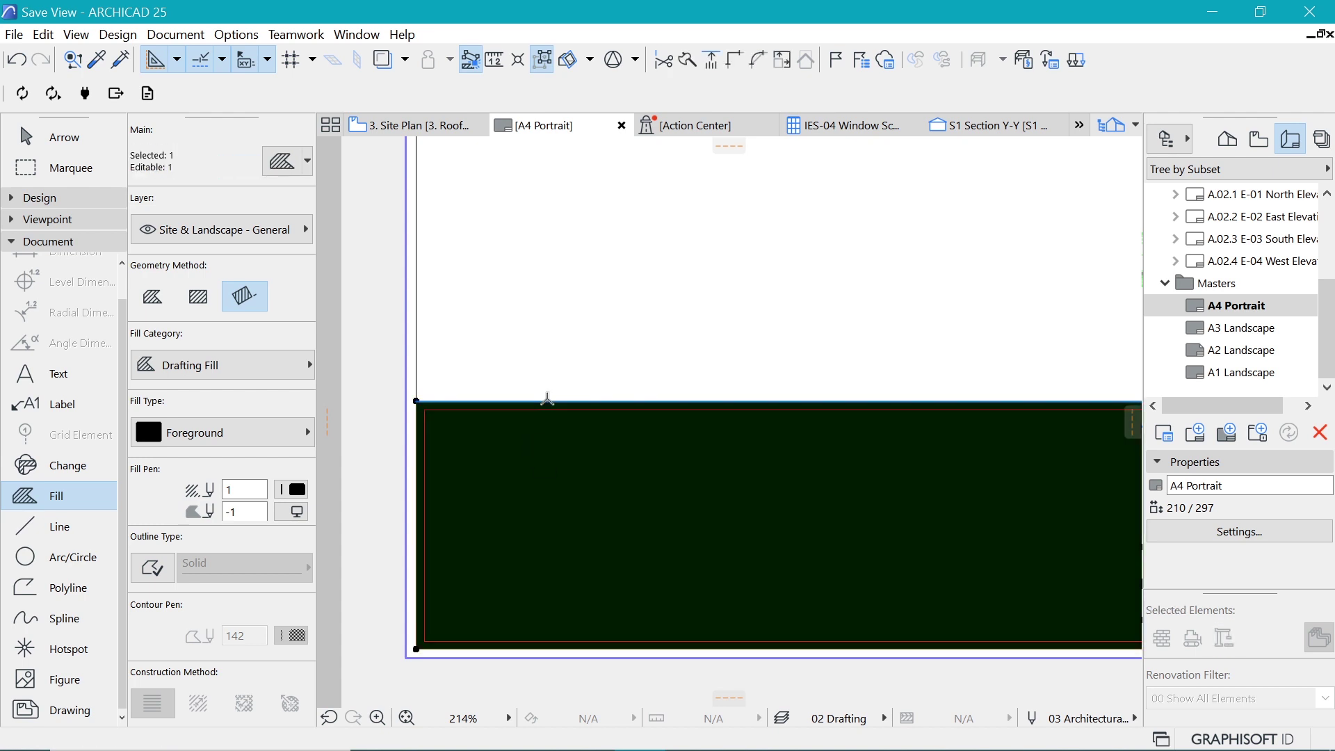
left_click(547, 399)
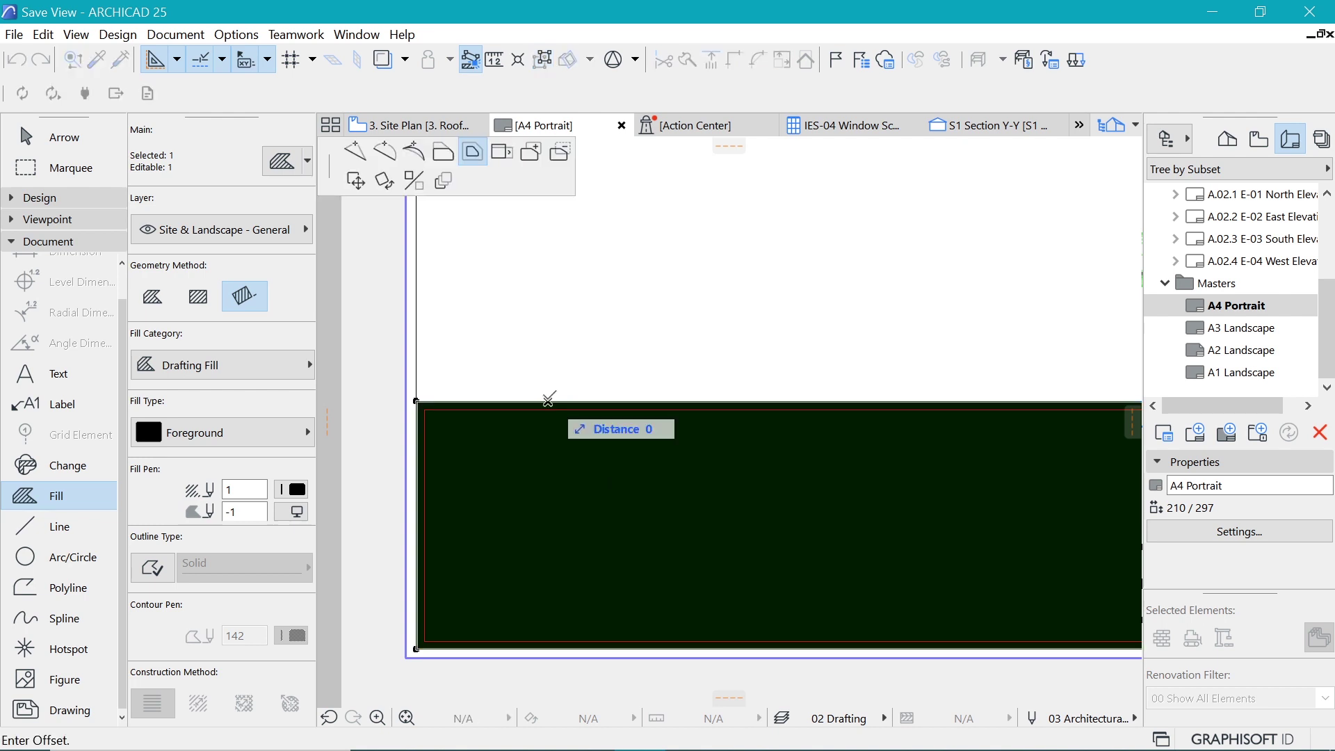
left_click(562, 155)
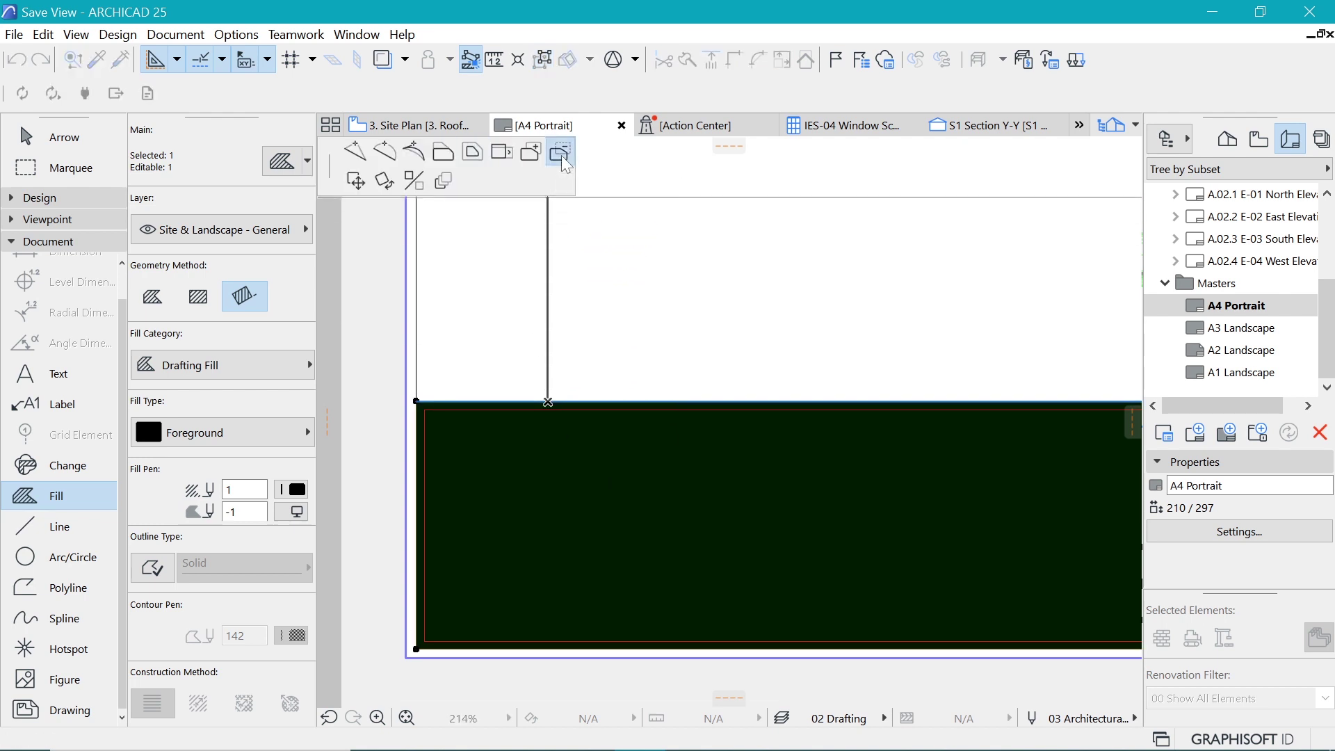
left_click(464, 412)
key("ctrl+shift+'")
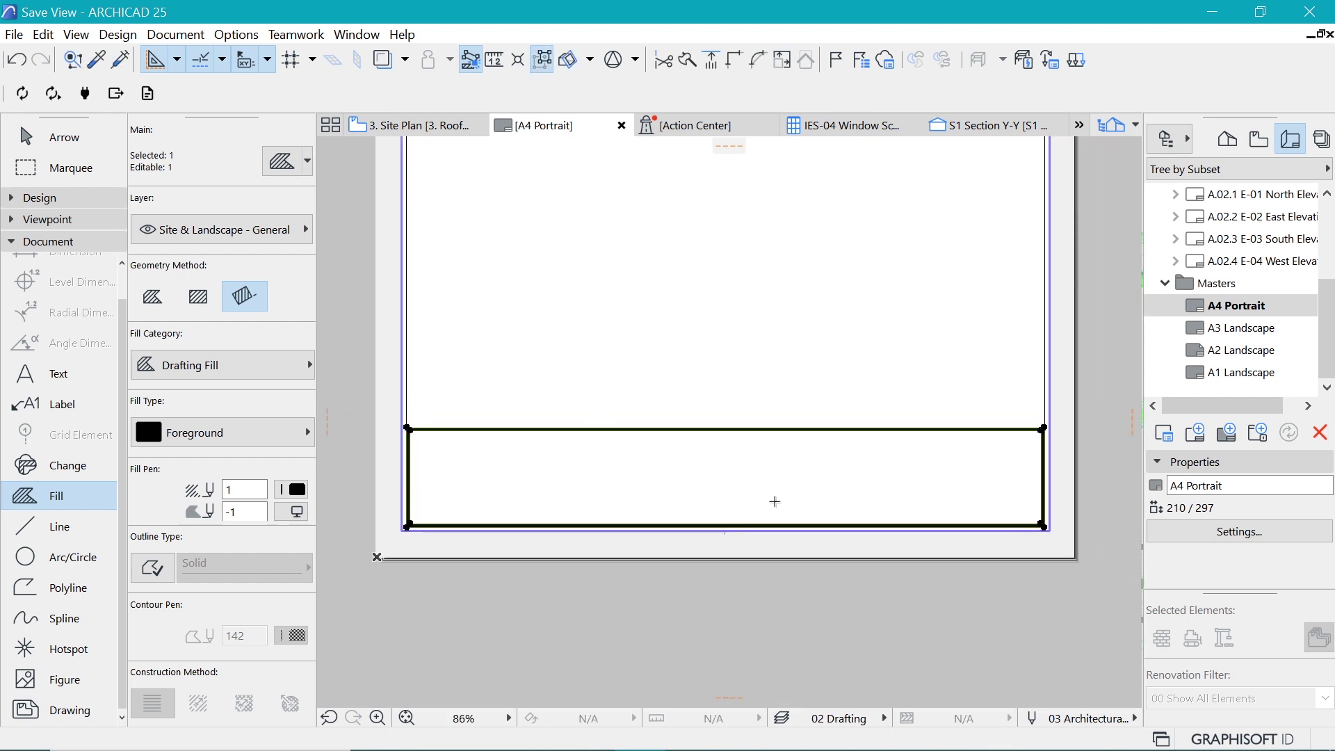
scroll(373, 414, "up", 5)
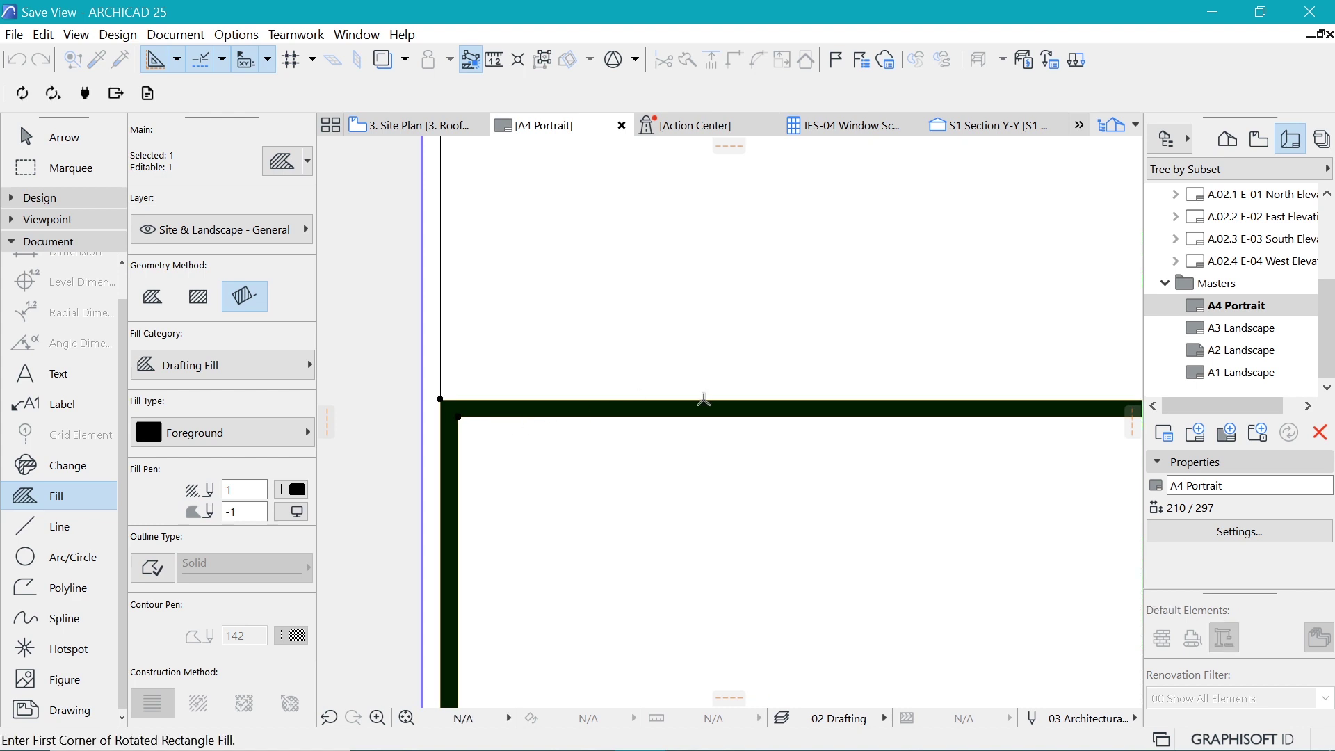
key("Escape")
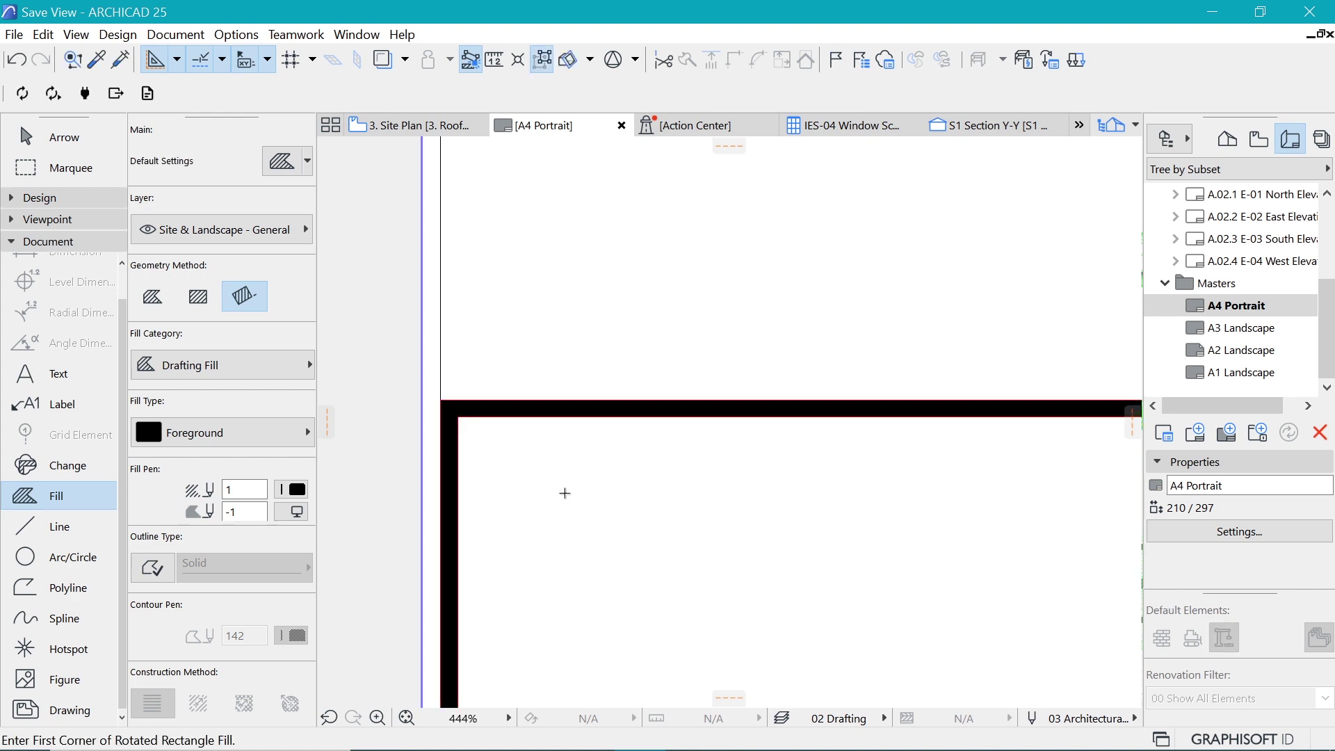
- Select the inner and outer red polyline rectangles along the border fill and delete them
left_click(48, 589)
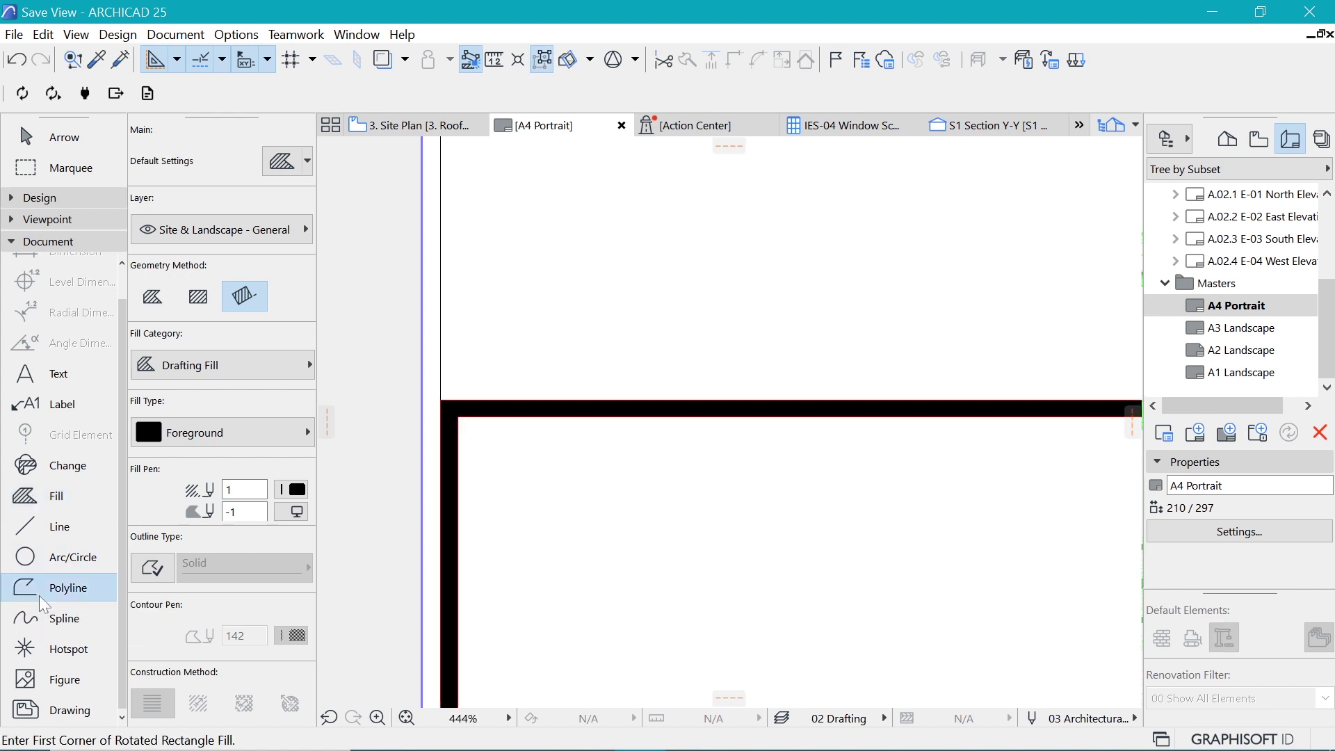
left_click(587, 417)
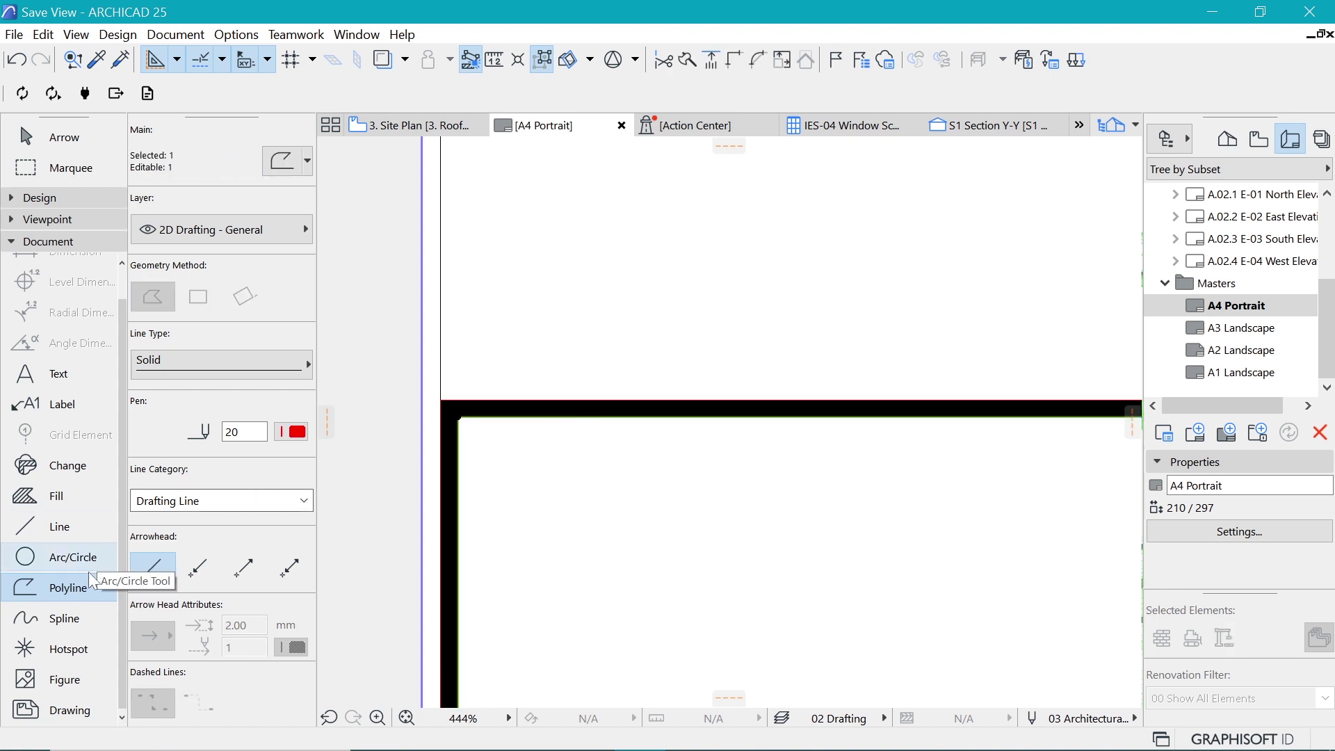
left_click(688, 401, "shift")
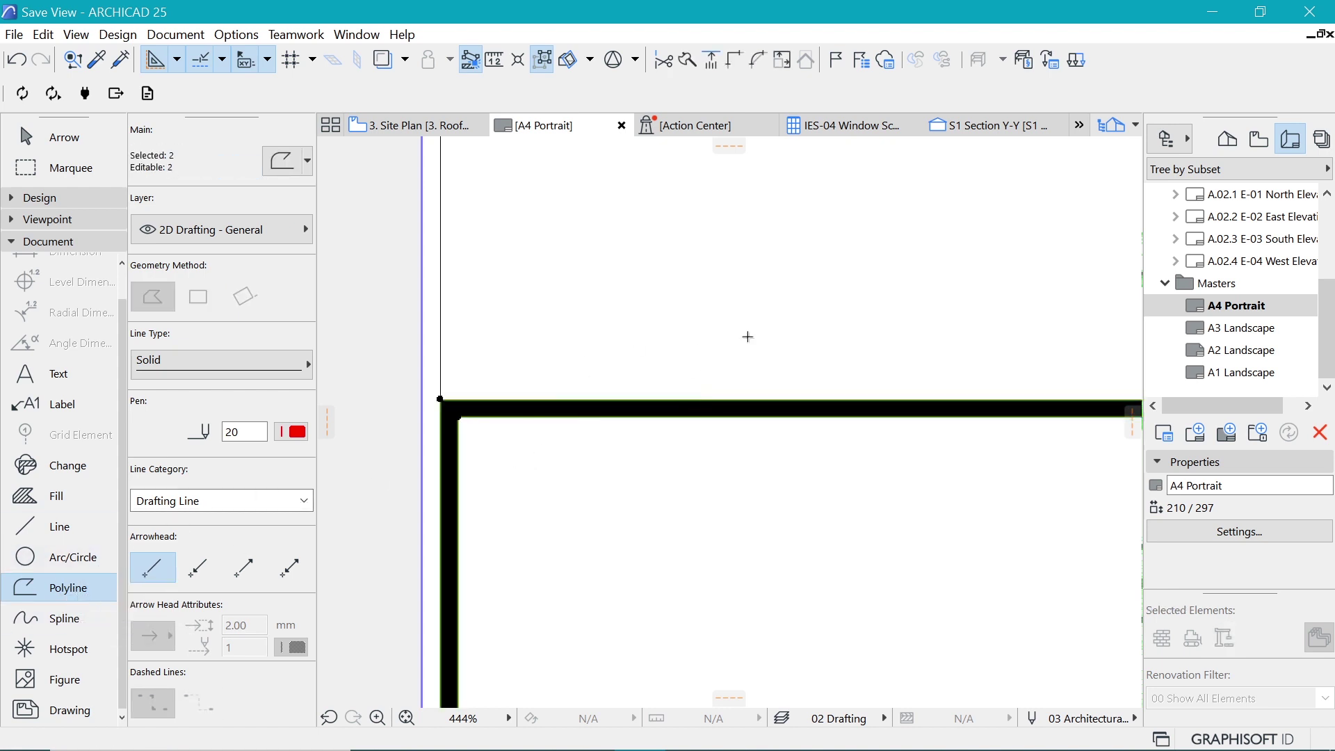
key("Escape")
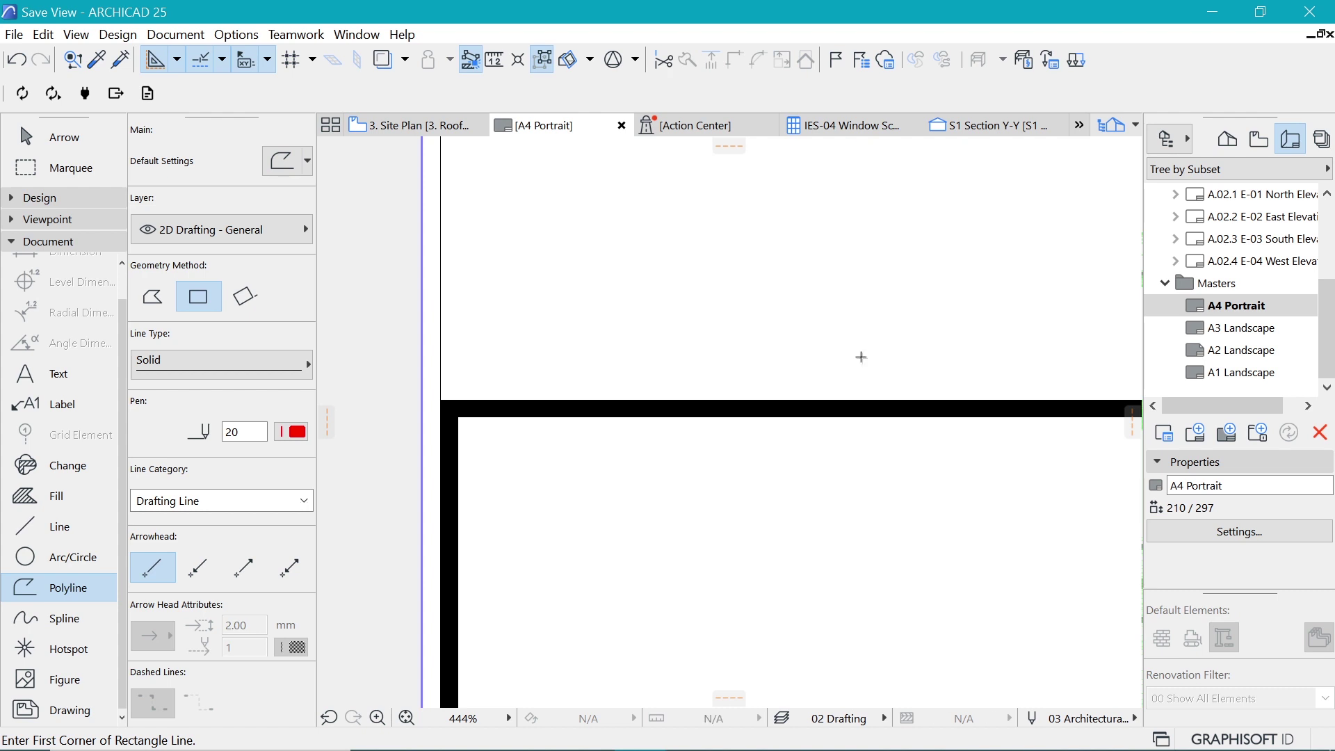
- Switch to the nalitect sq logos folder in File Explorer, place "nalitect square logo bw.png" over the title block, and return to the layout
scroll(648, 439, "down", 6)
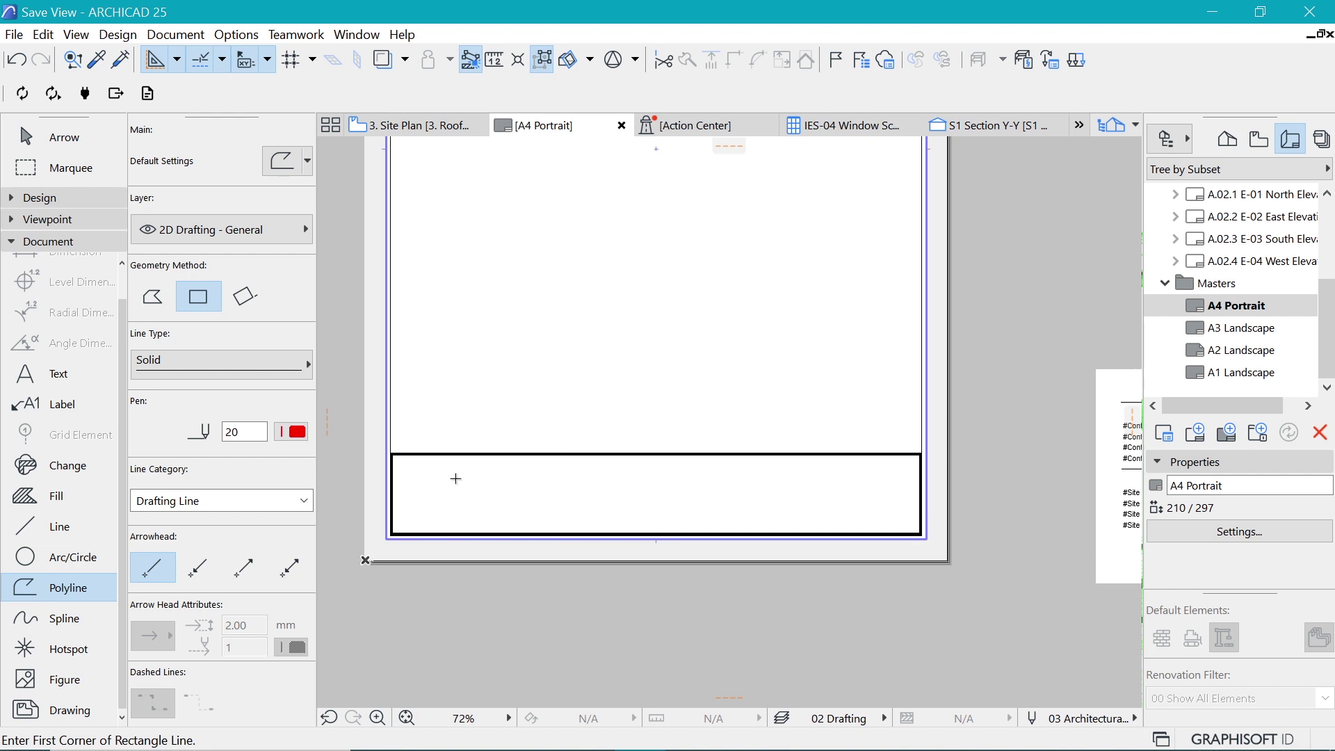
scroll(405, 479, "up", 2)
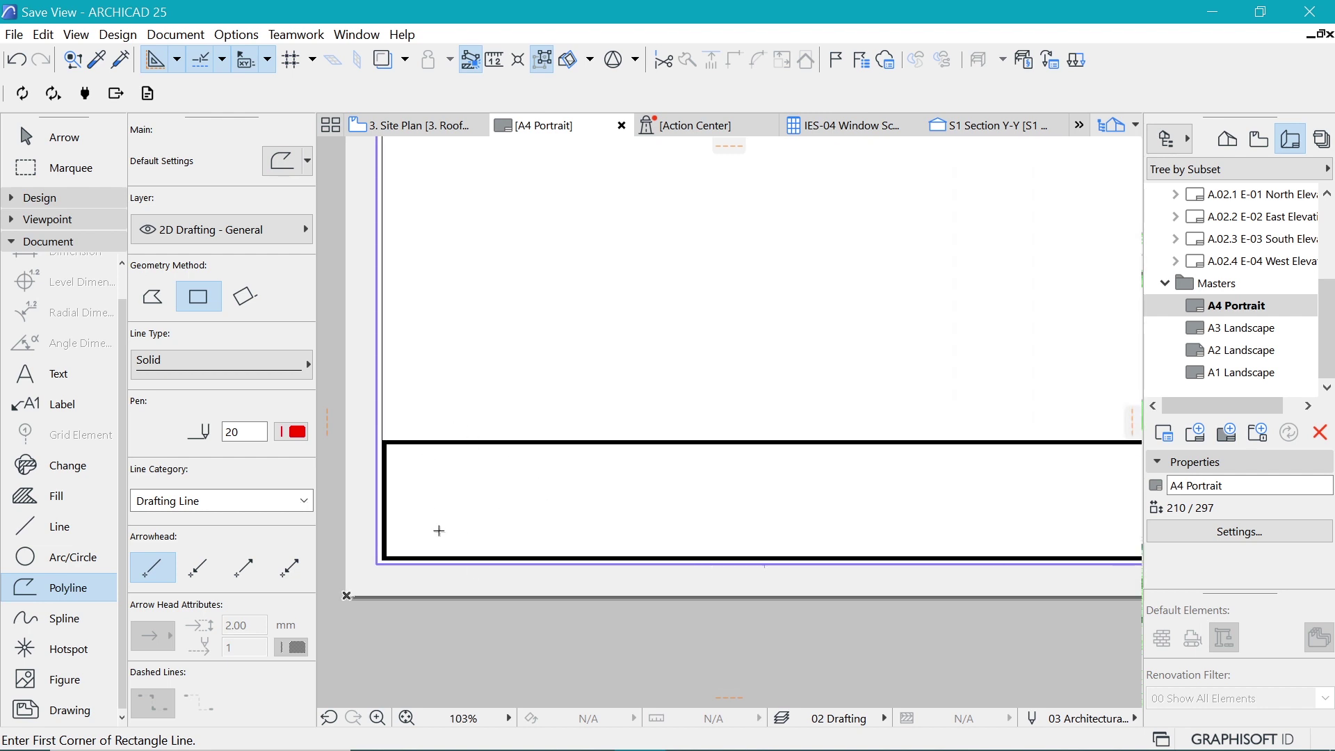
mouse_move(604, 733)
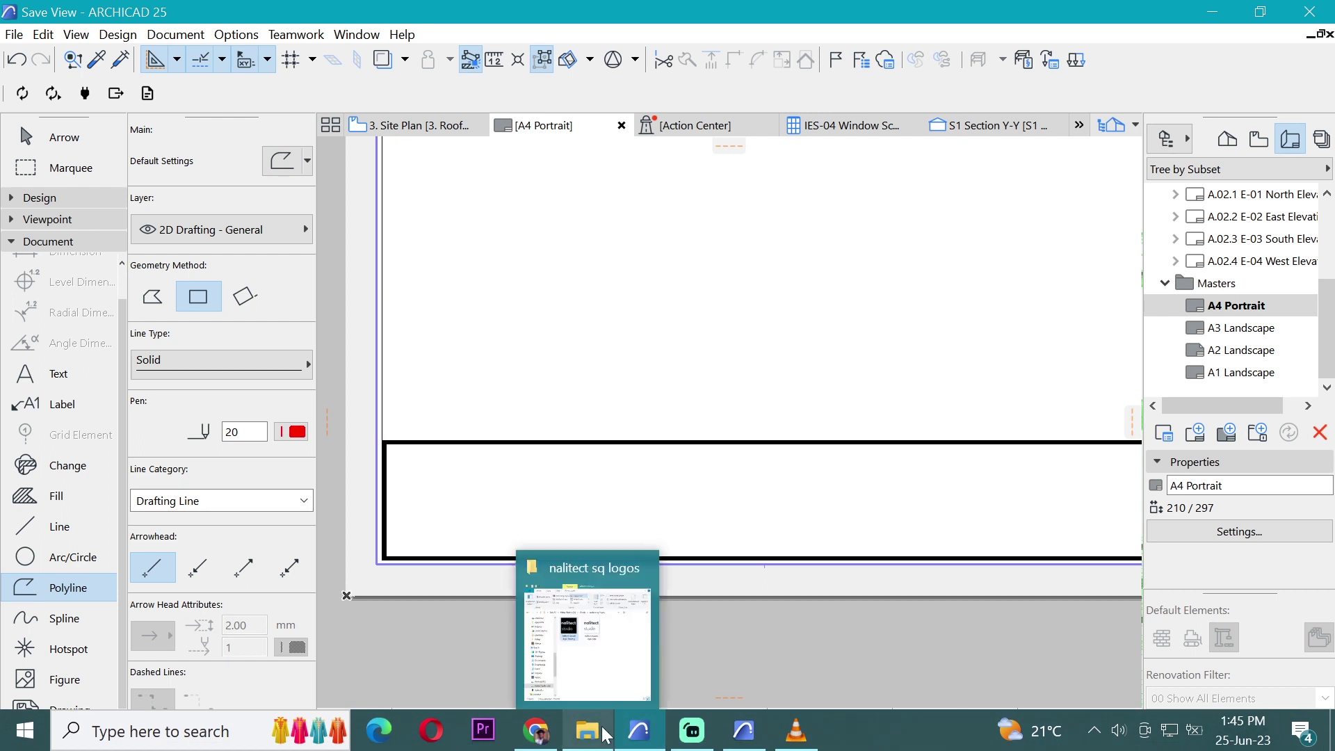
left_click(594, 661)
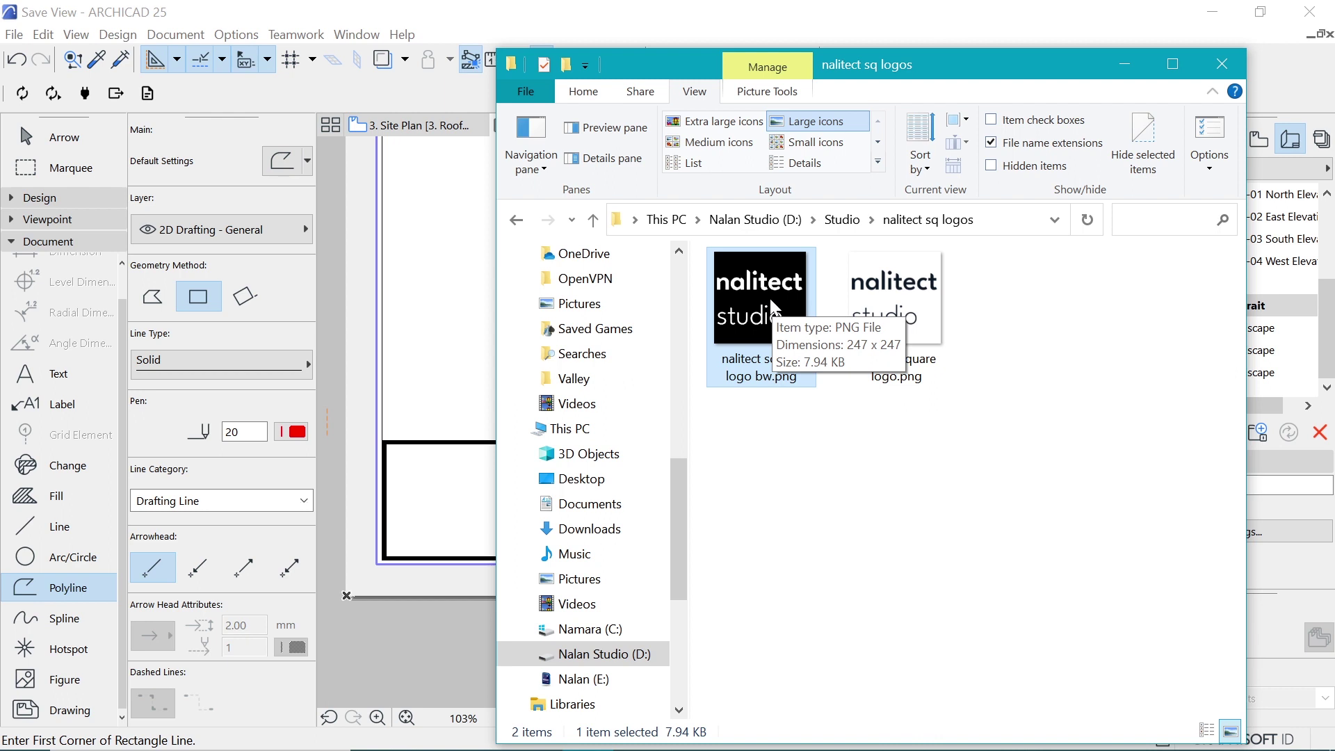
left_click_drag(772, 308, 441, 487)
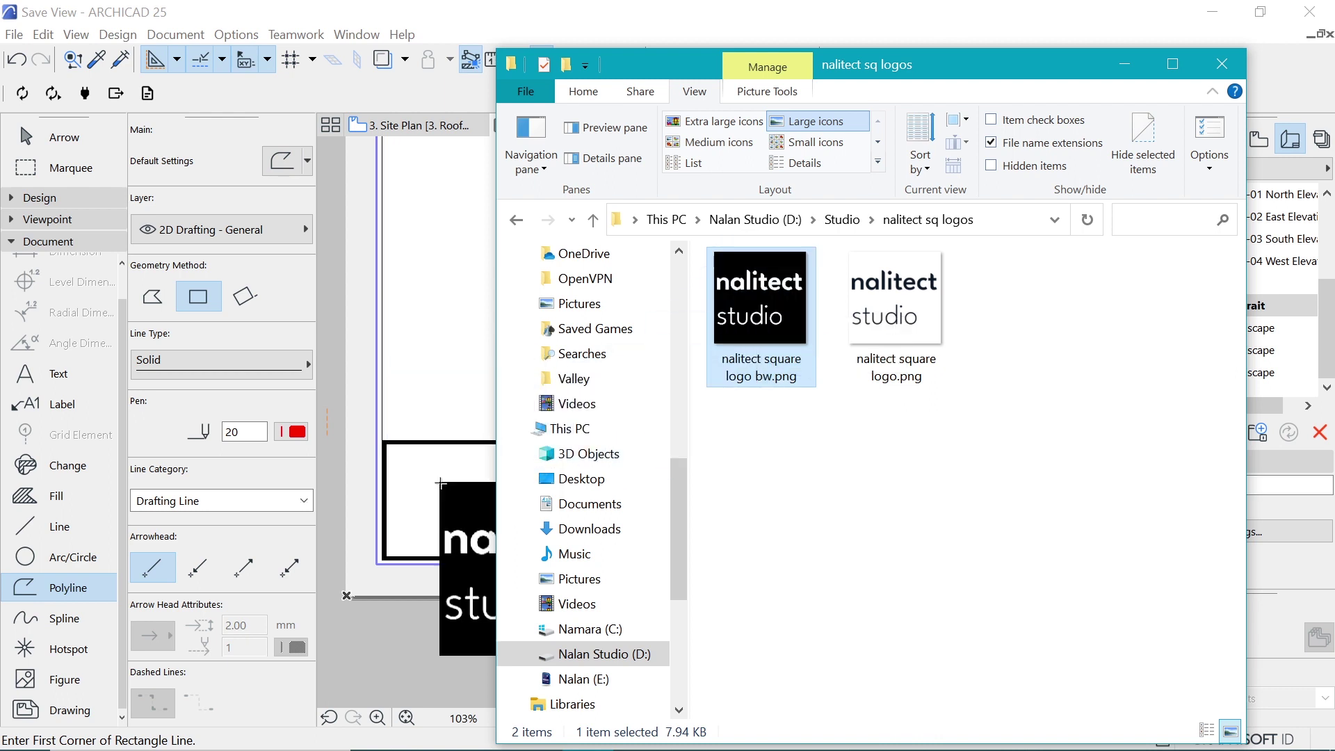
left_click(1124, 64)
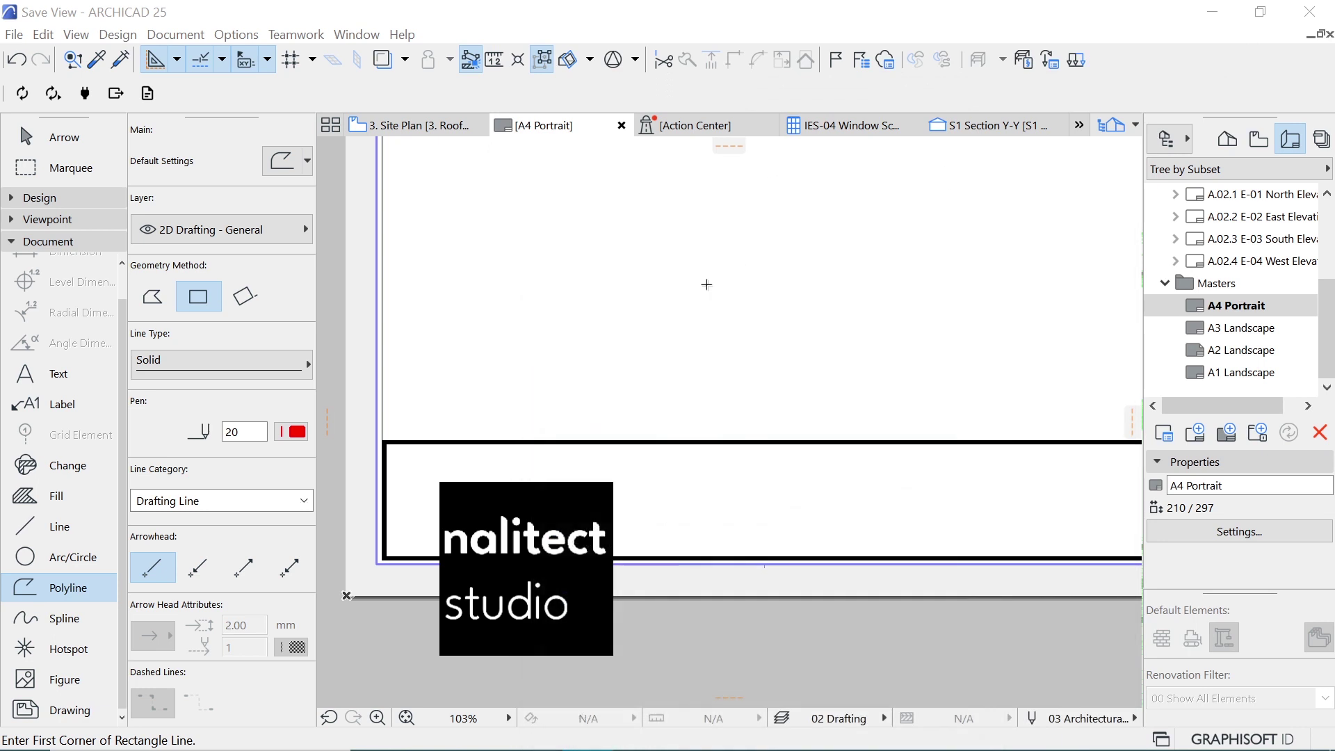
- Move the logo figure by its upper-left corner onto the upper-left inner corner of the title block border
scroll(431, 506, "up", 2)
left_click(474, 479, "shift")
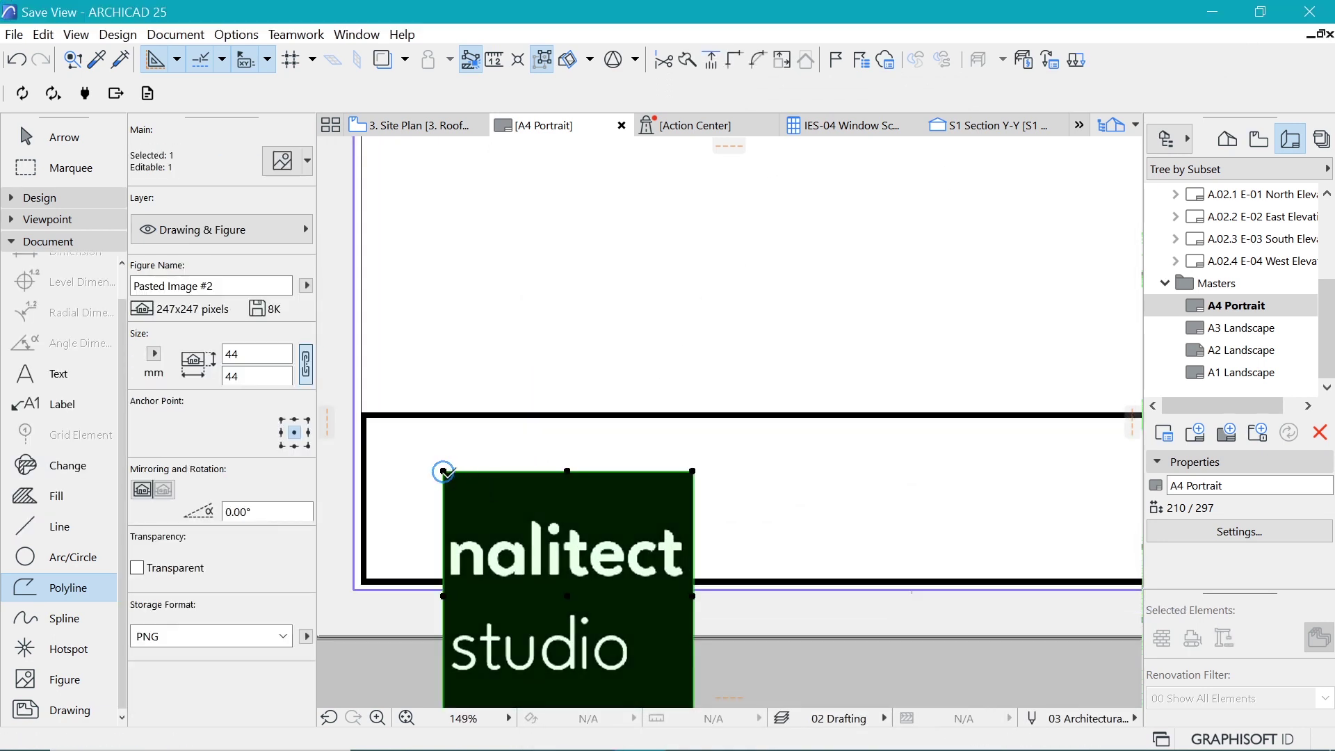
key("ctrl+d")
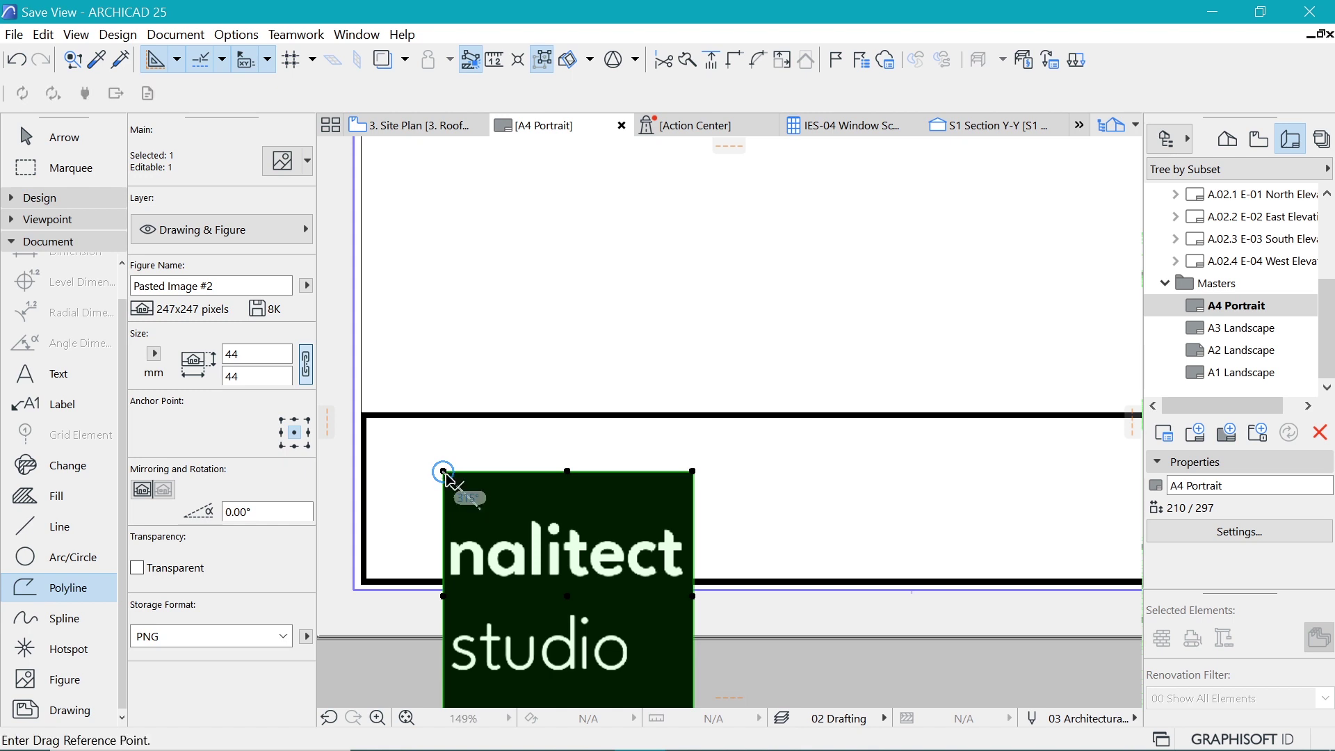
left_click(444, 471)
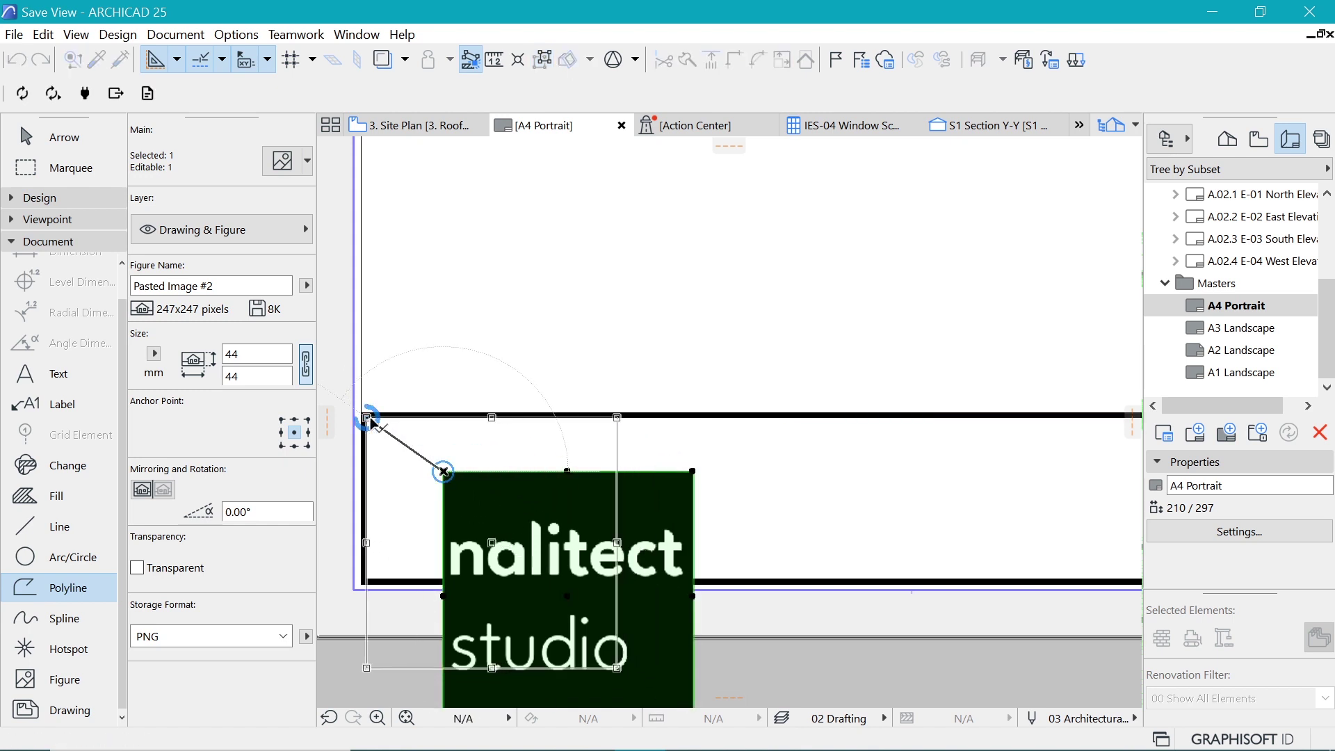
left_click(367, 417)
scroll(612, 393, "up", 2)
scroll(636, 379, "down", 2)
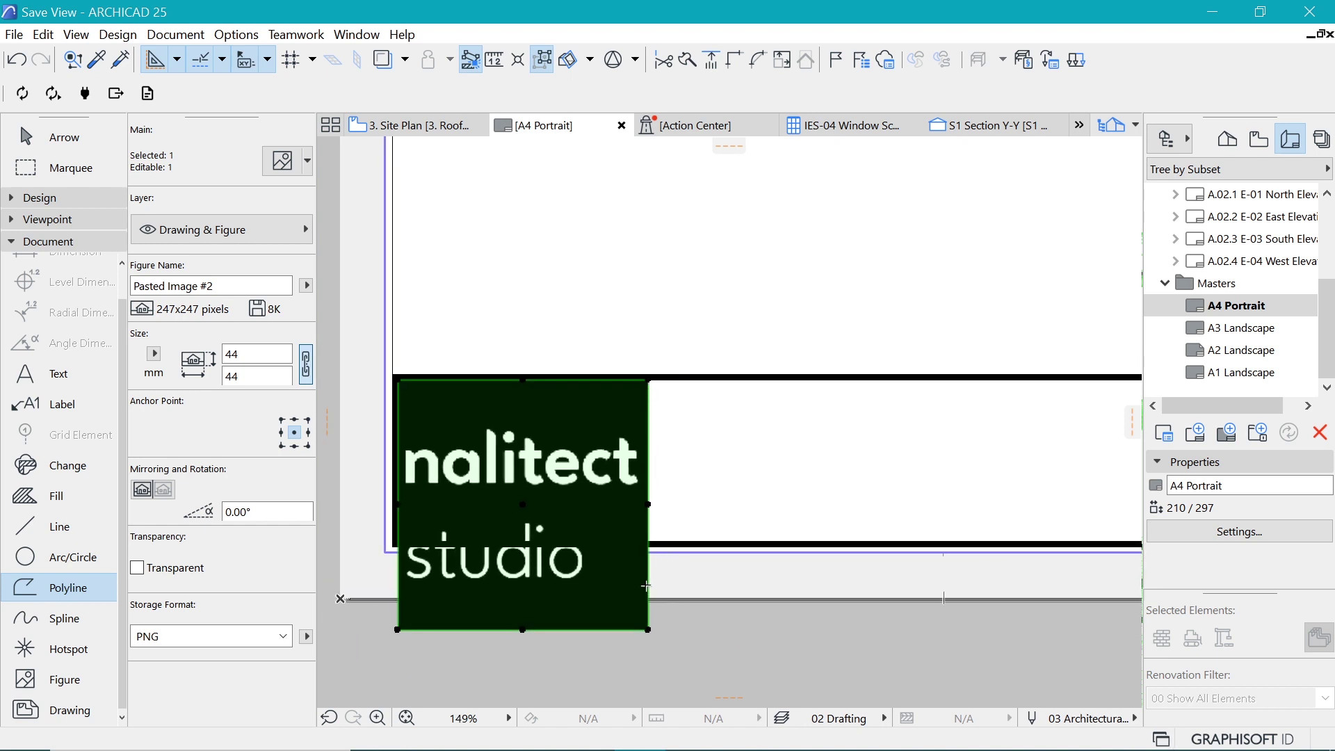
- Resize the logo graphically from its upper-left corner to 26 by 26 mm so it fits inside the title block
left_click(783, 63)
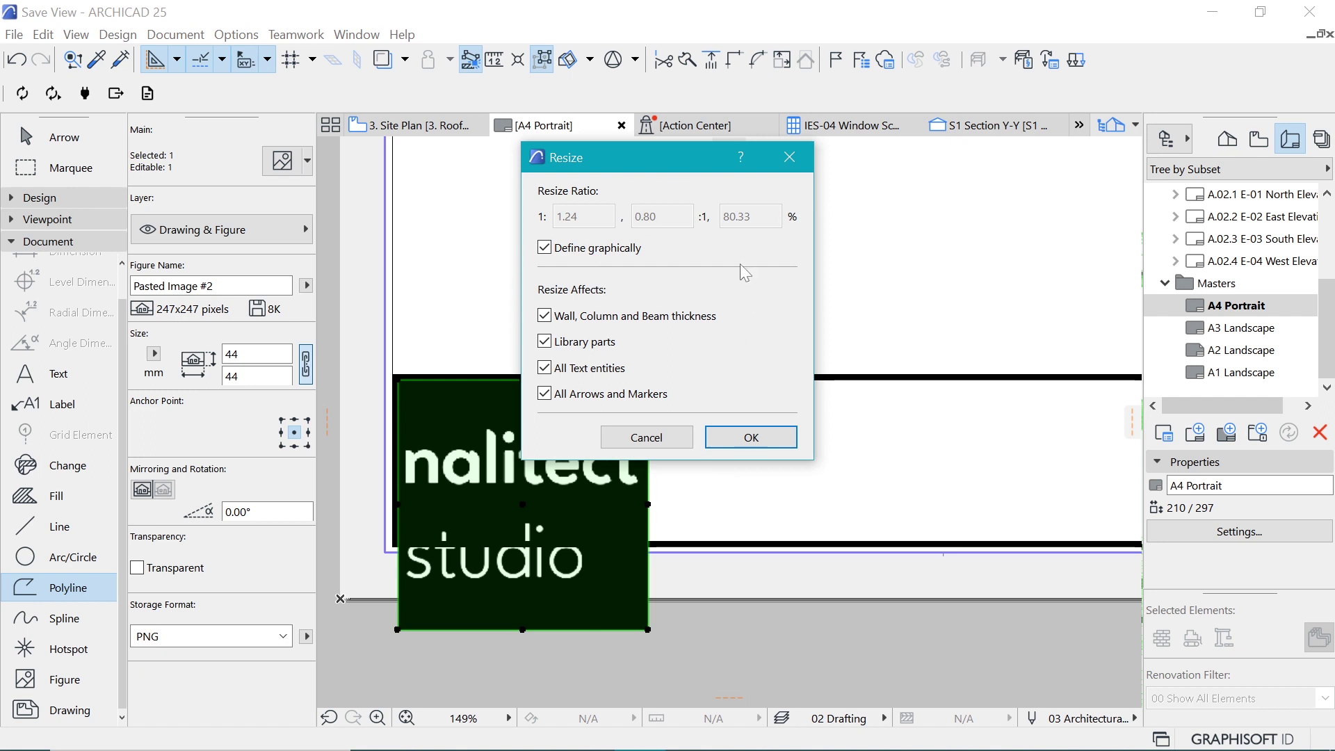
left_click(761, 436)
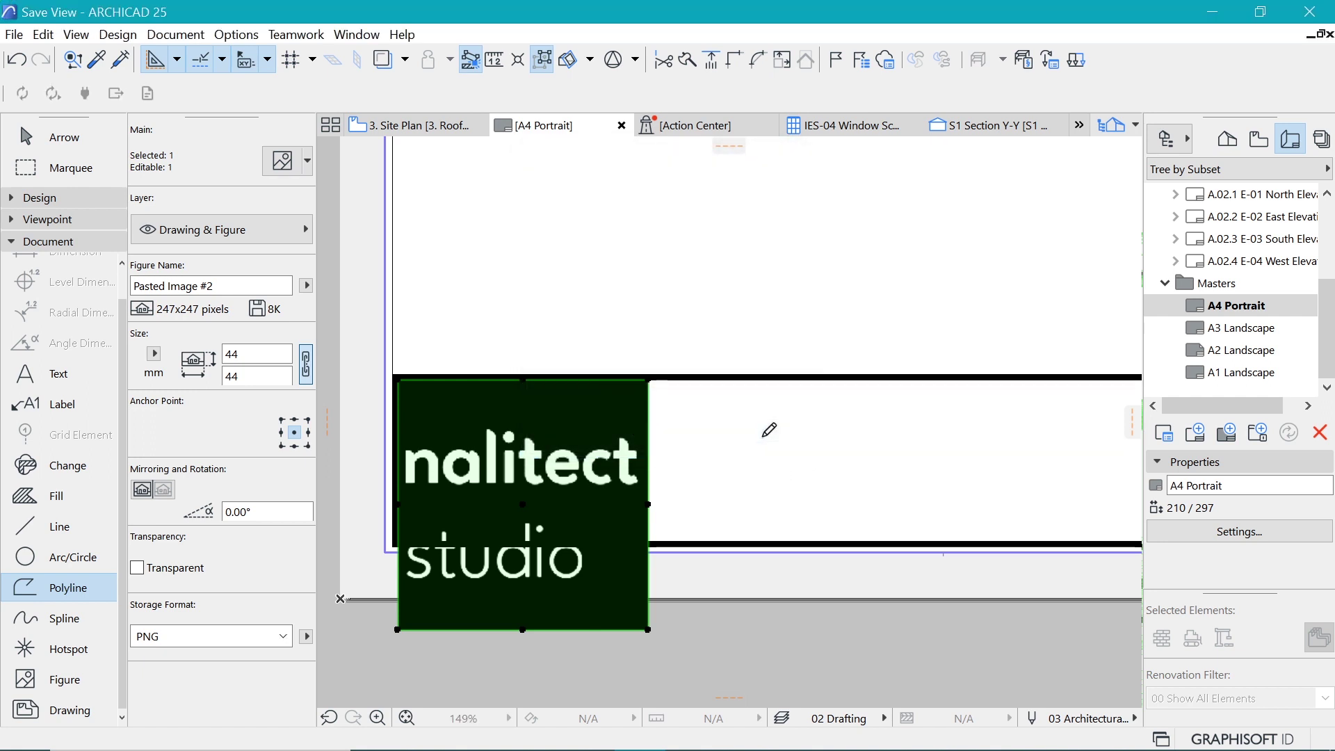
left_click(398, 379)
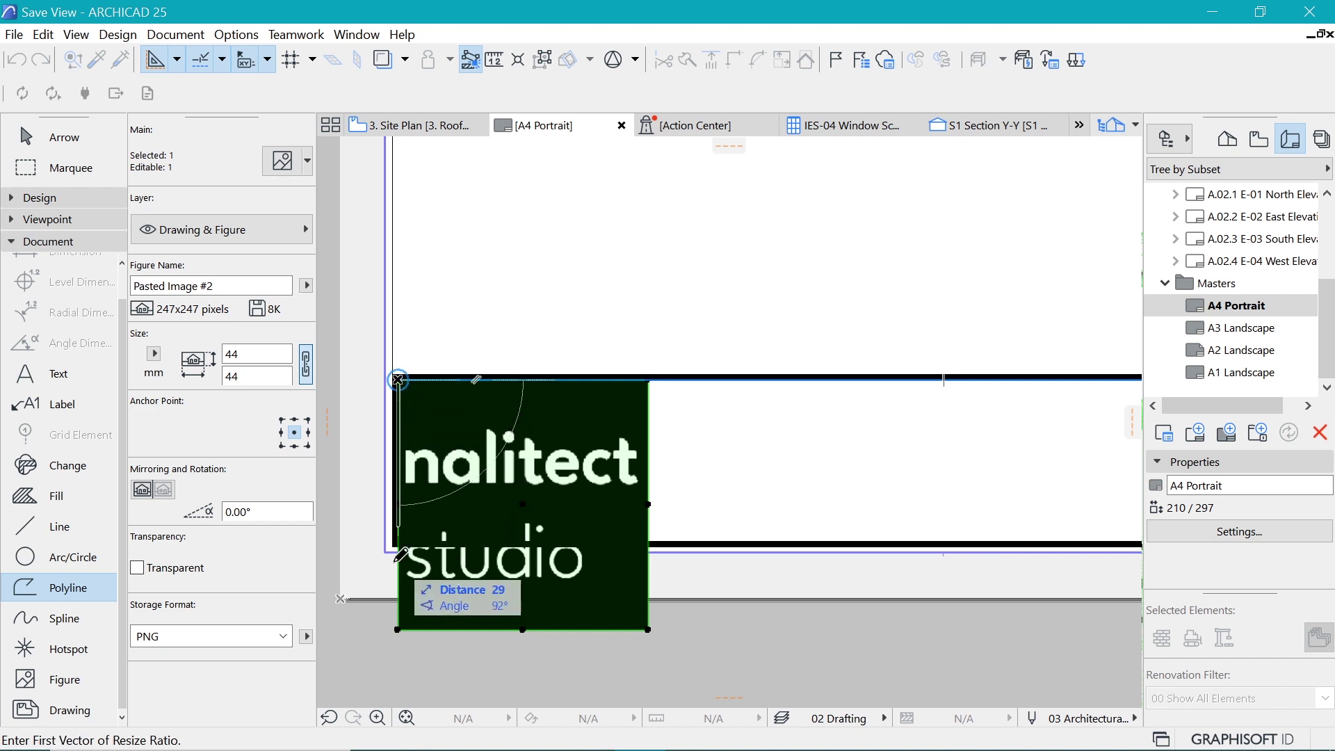
left_click(397, 629)
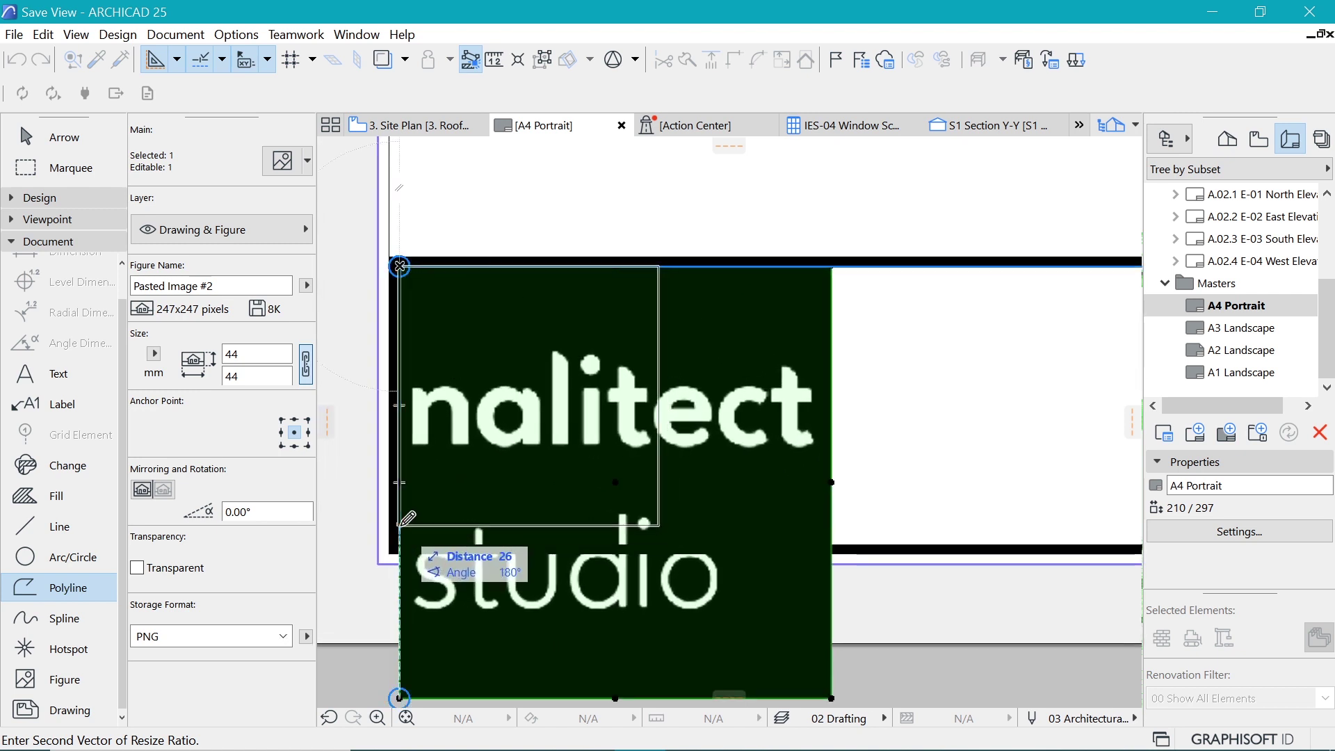
left_click(400, 525)
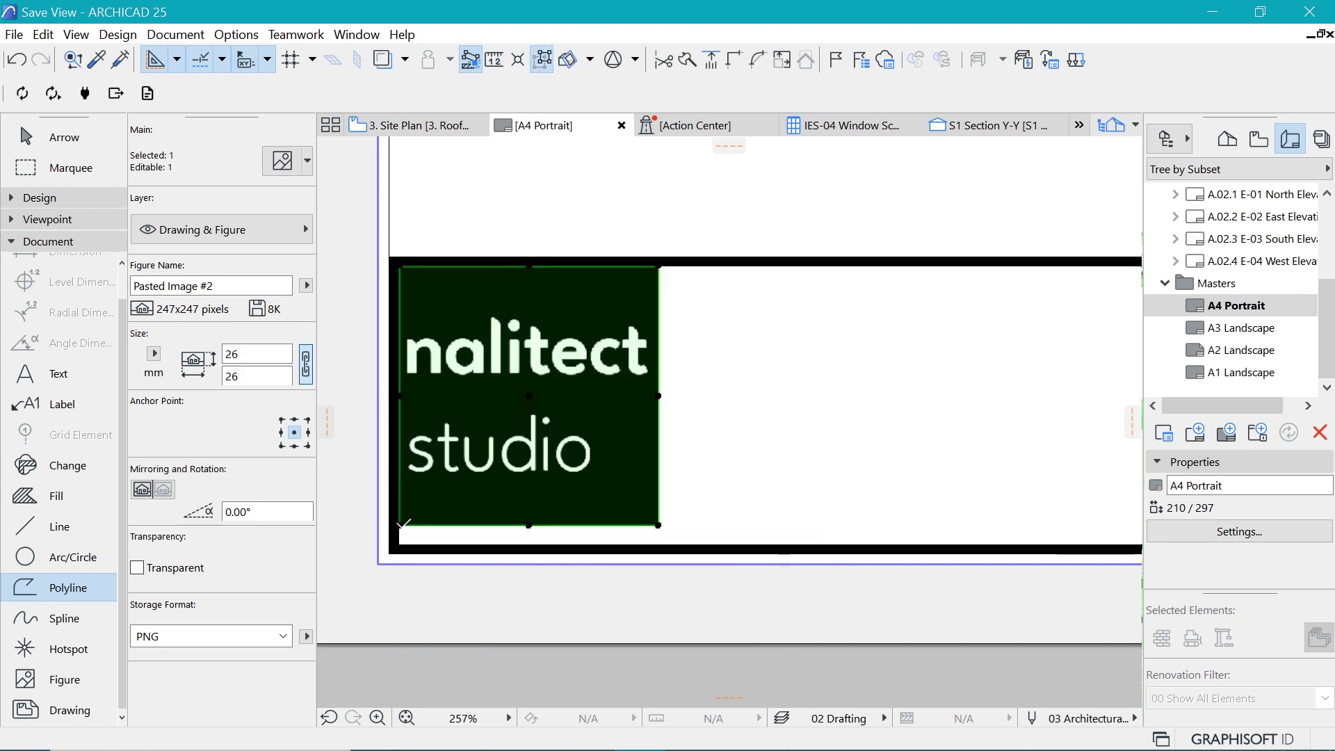
- Move the logo about 1 mm diagonally down and inward from the border to leave a gap around it, and clear the selection
scroll(410, 532, "up", 2)
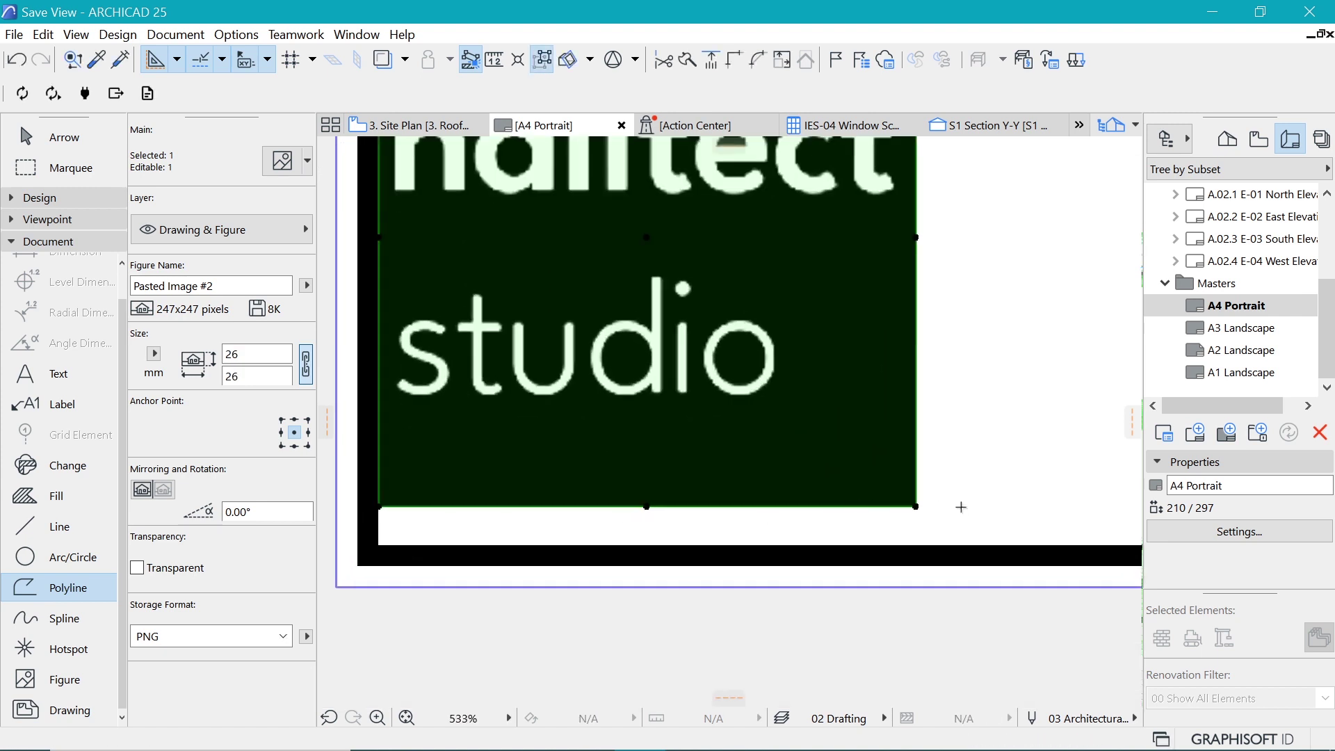
key("ctrl+d")
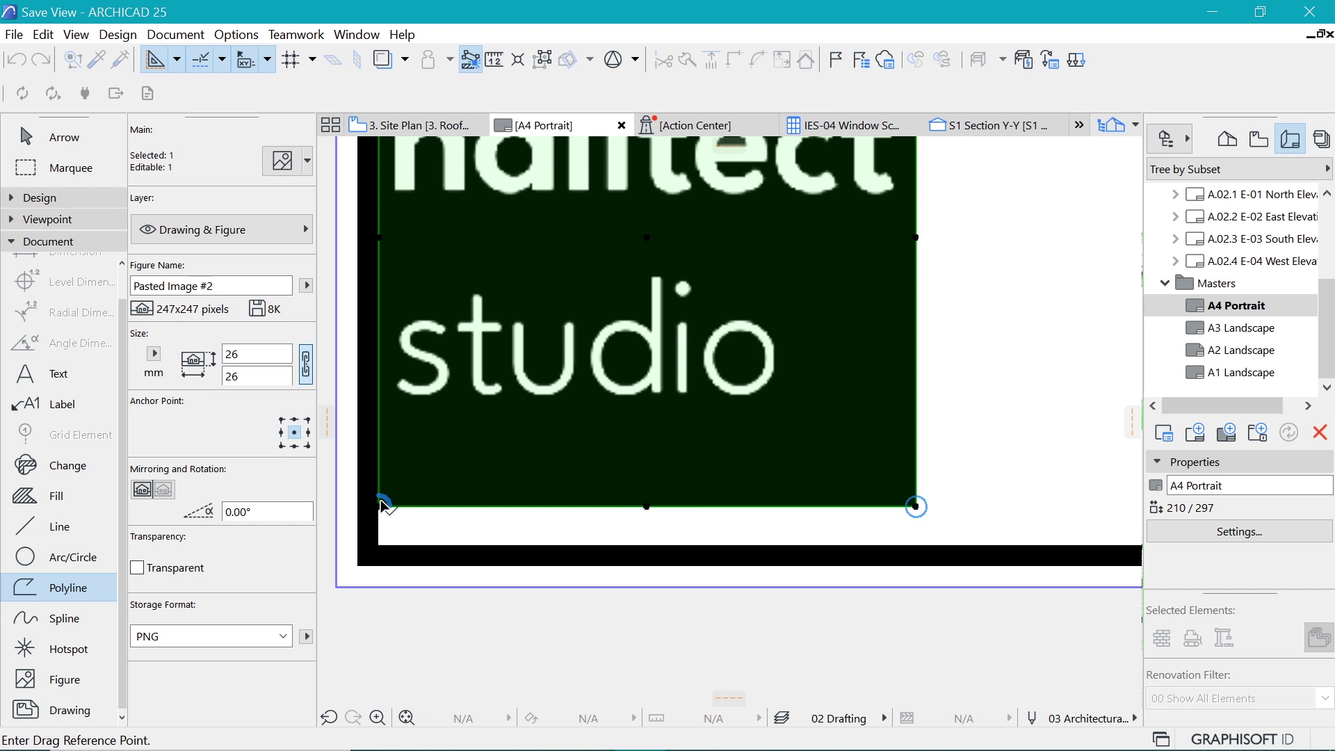
left_click(380, 507)
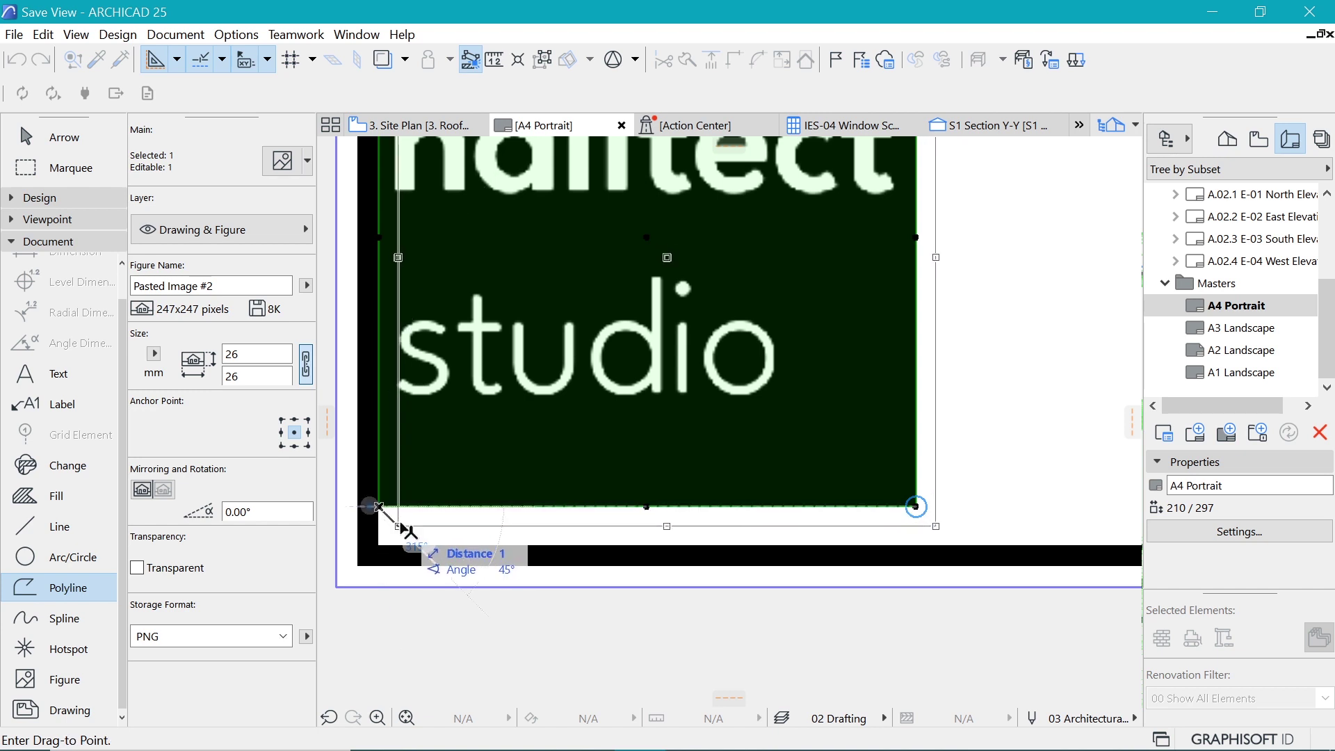
left_click(395, 524)
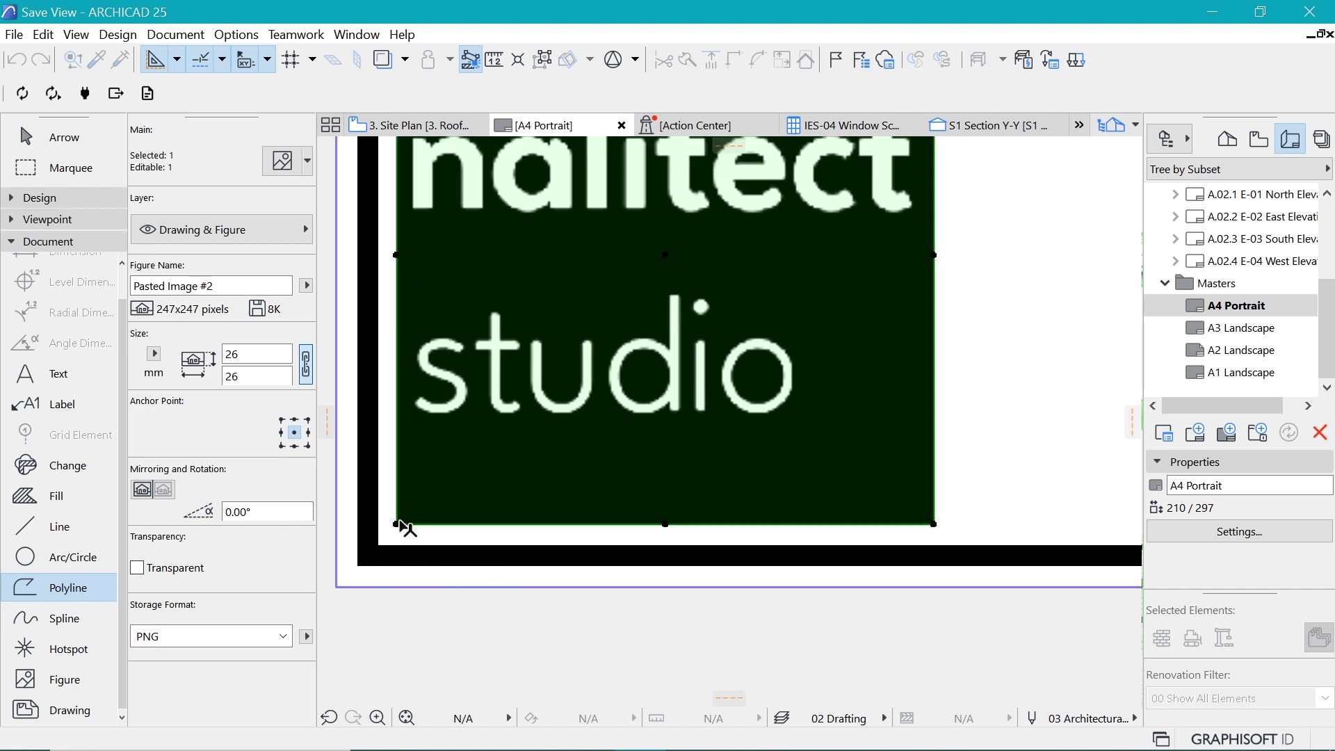
scroll(393, 538, "down", 3)
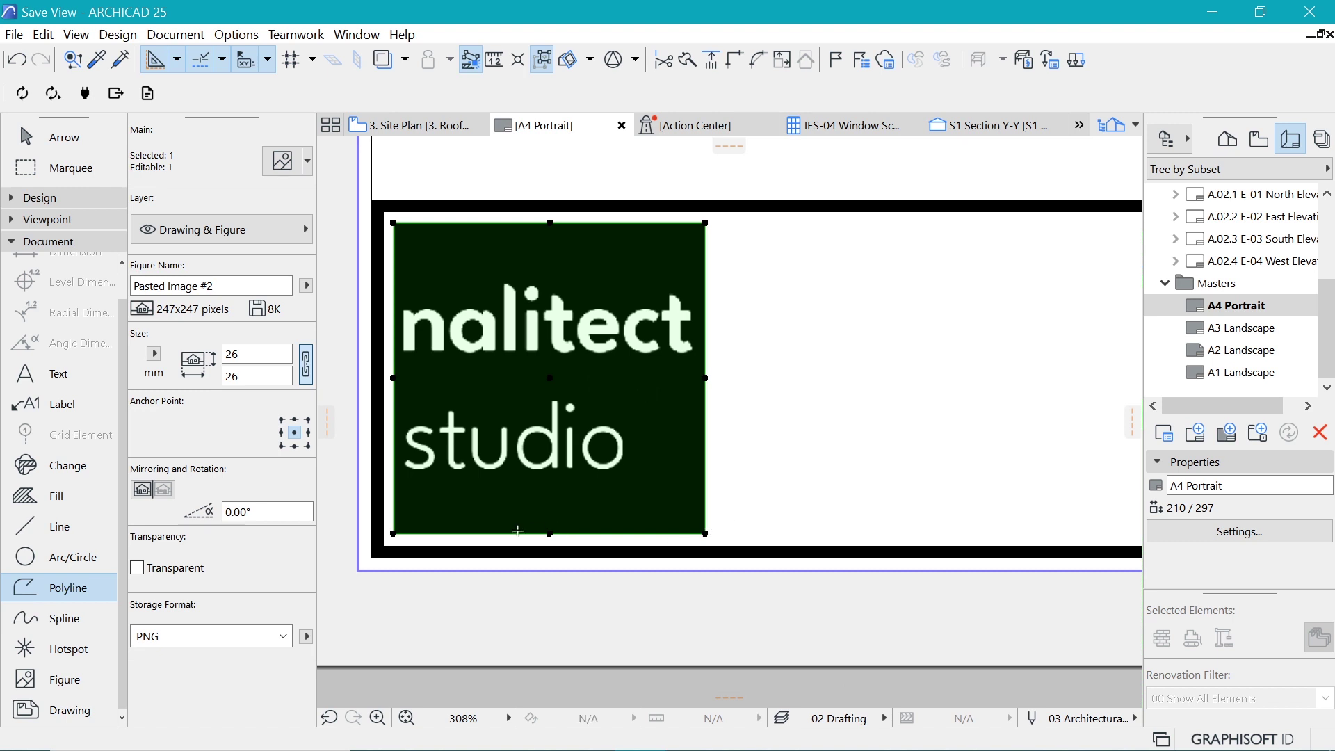
key("Escape")
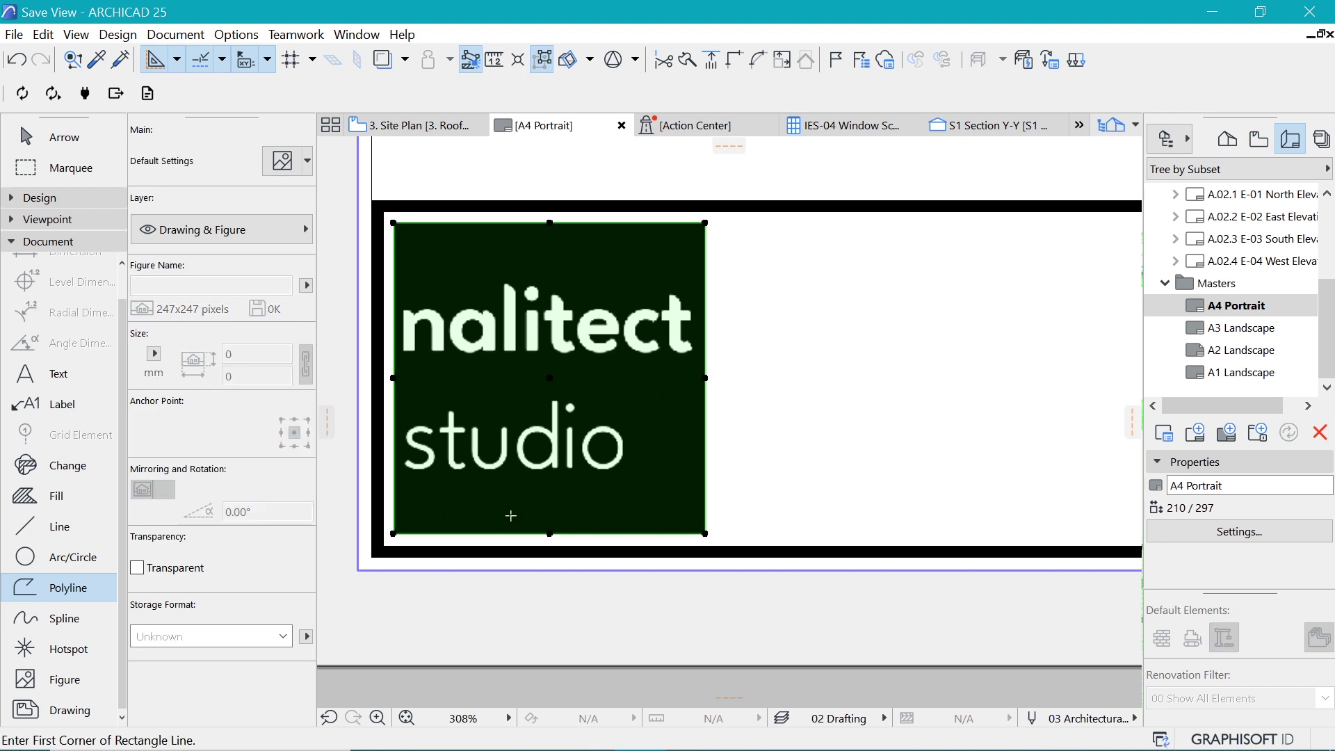
- Add the text "NOTE" inside the title block, just beside the studio logo
scroll(424, 539, "down", 5)
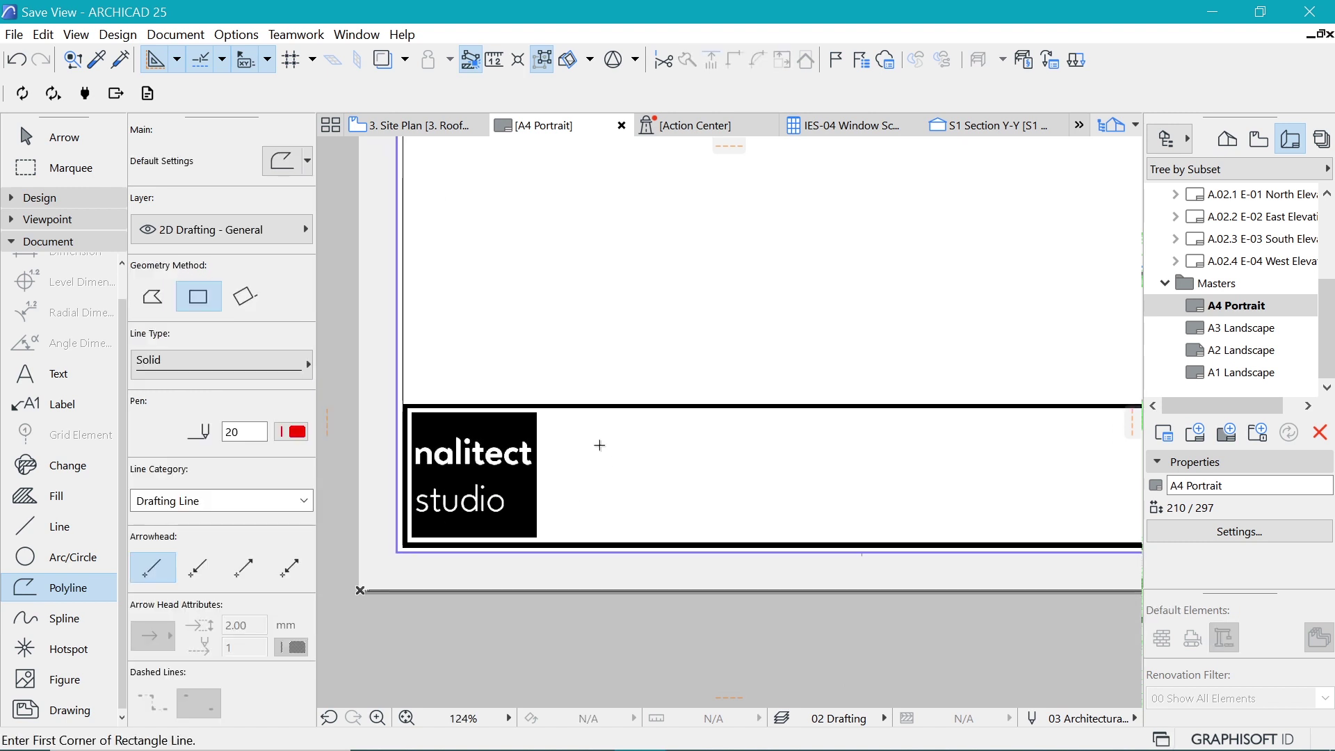
scroll(563, 439, "up", 3)
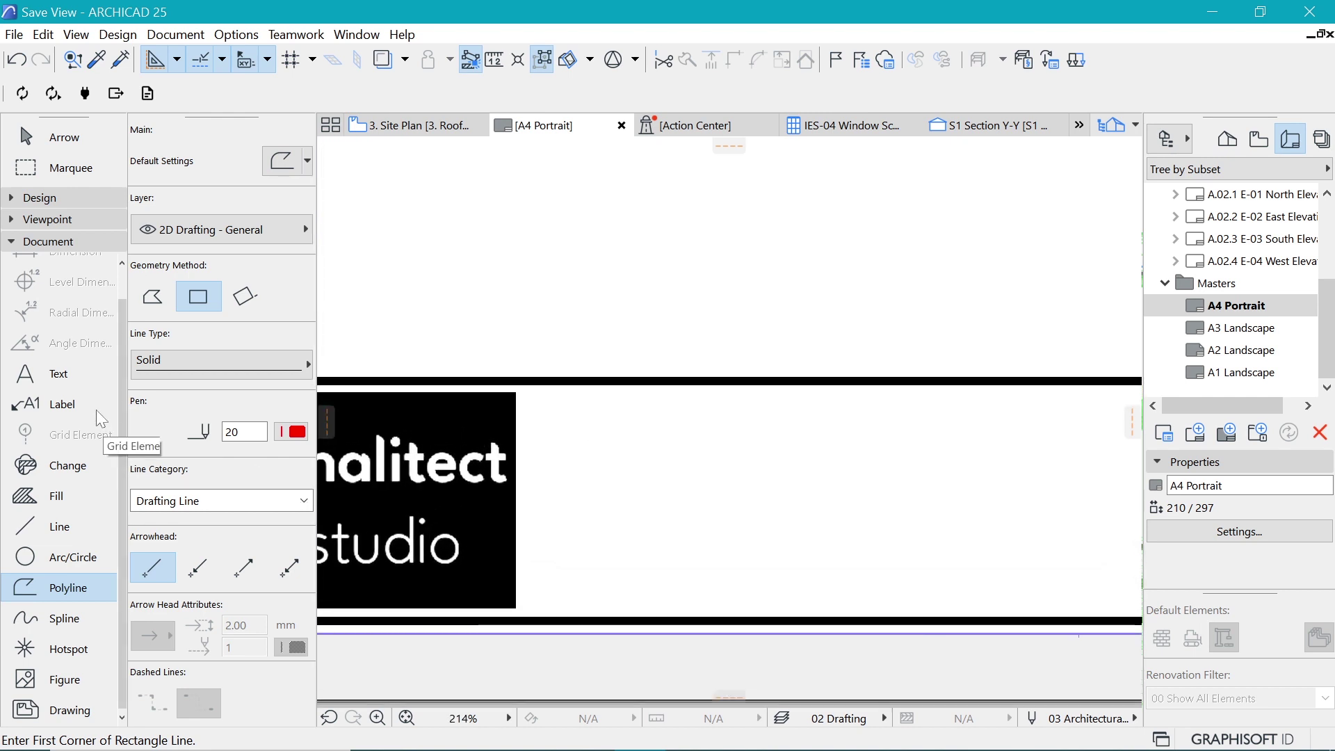
left_click(111, 381)
left_click(84, 380)
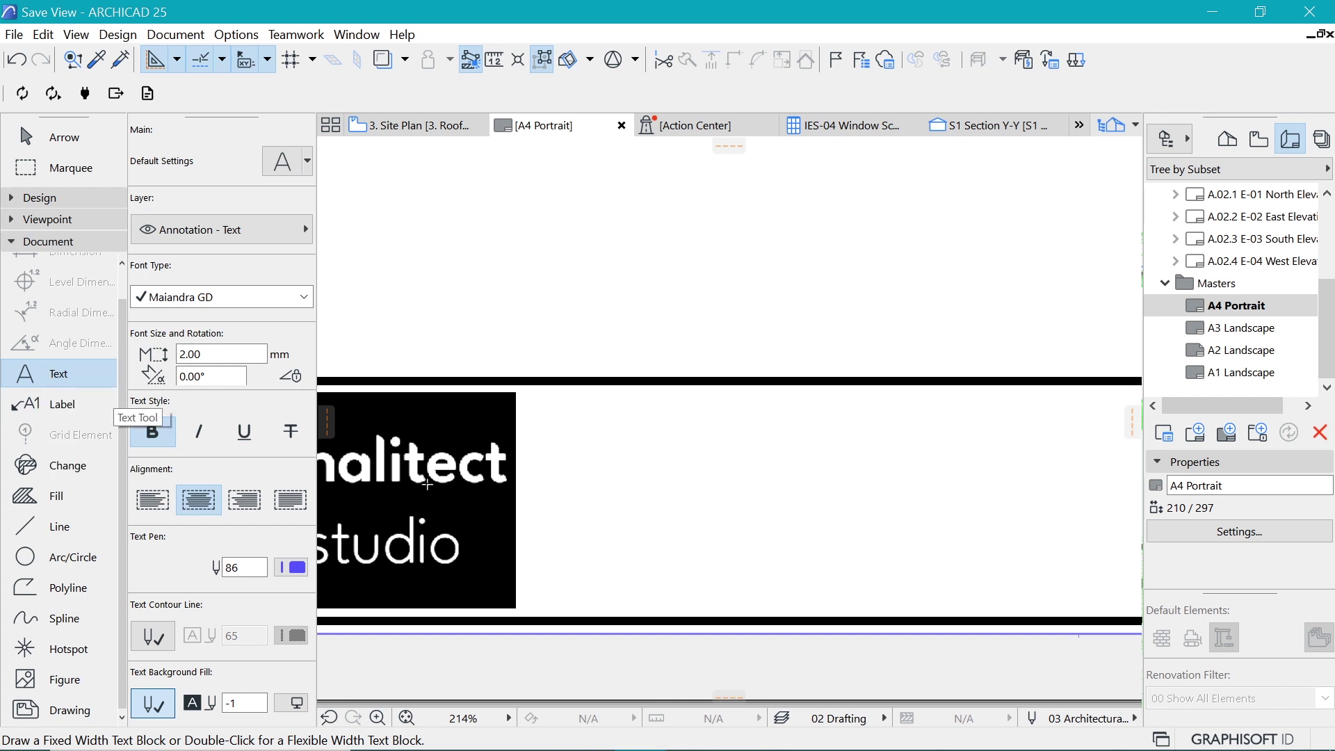
left_click(594, 491)
left_click(594, 491)
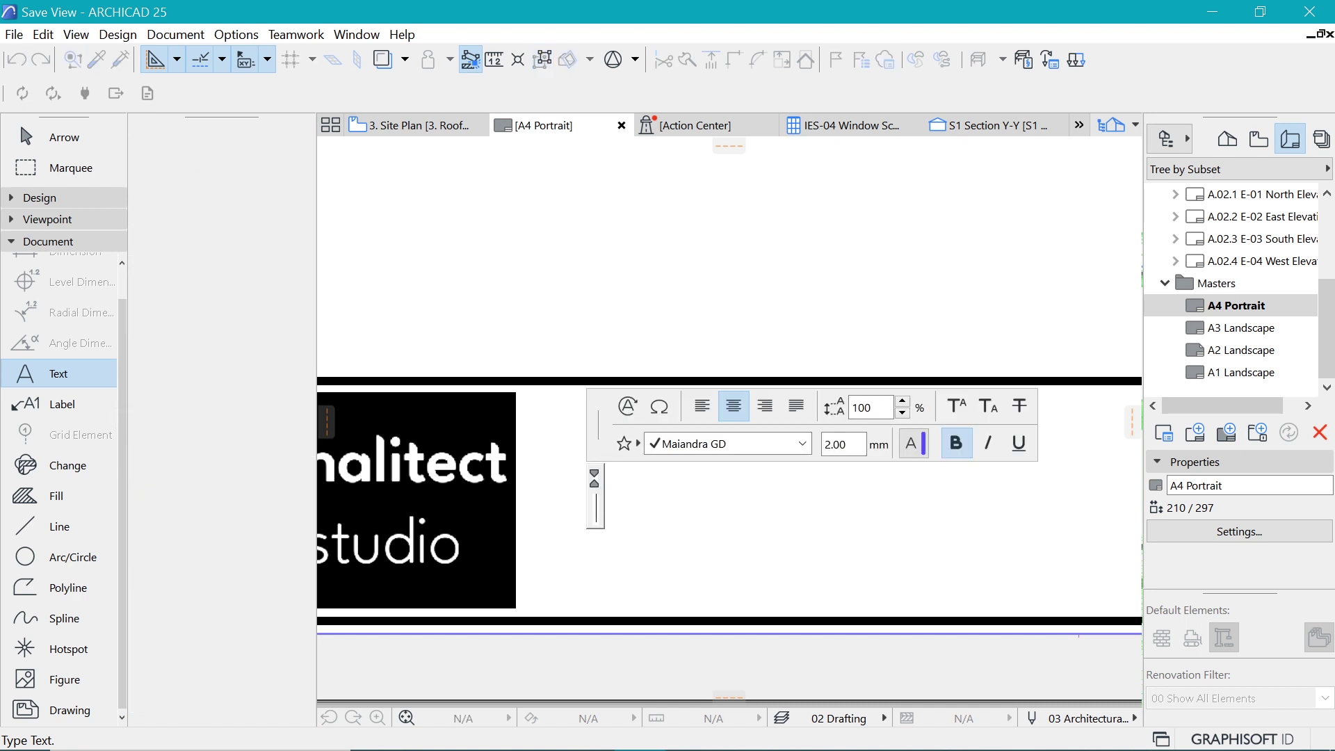
type("NOTE")
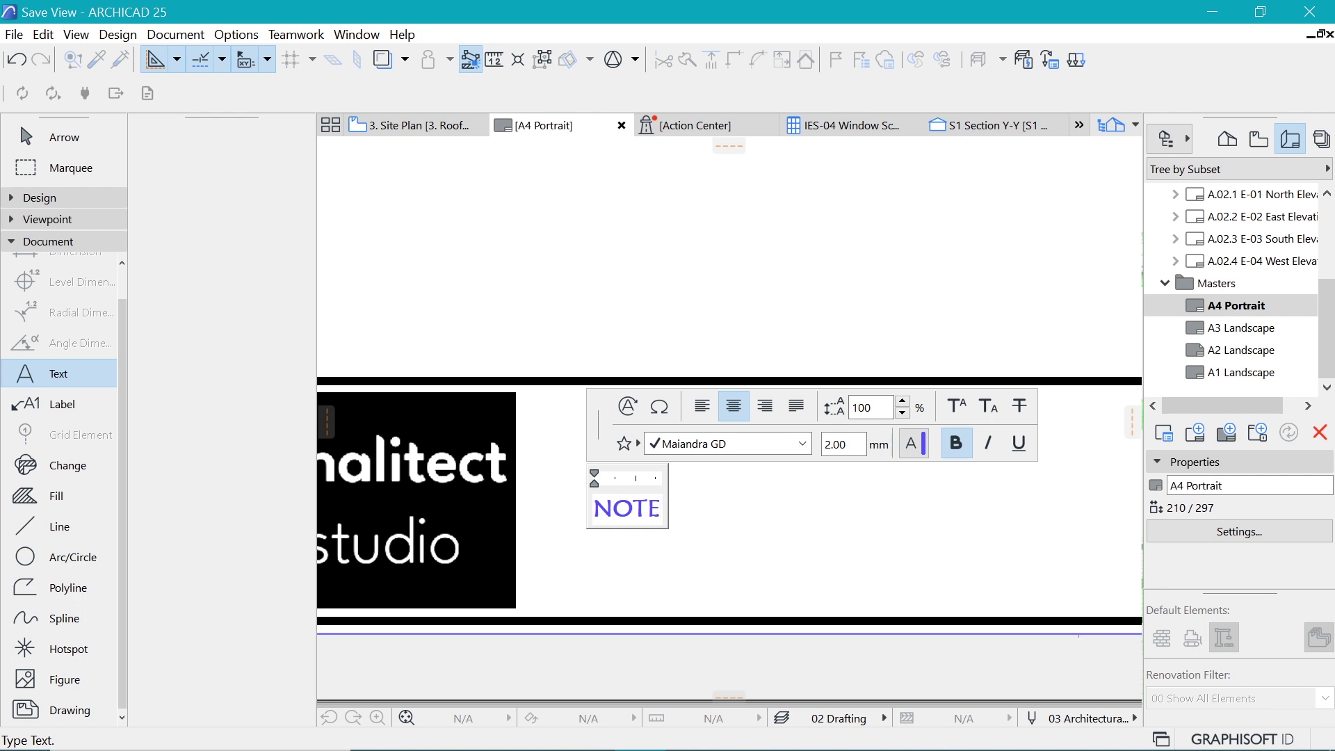
left_click(614, 521)
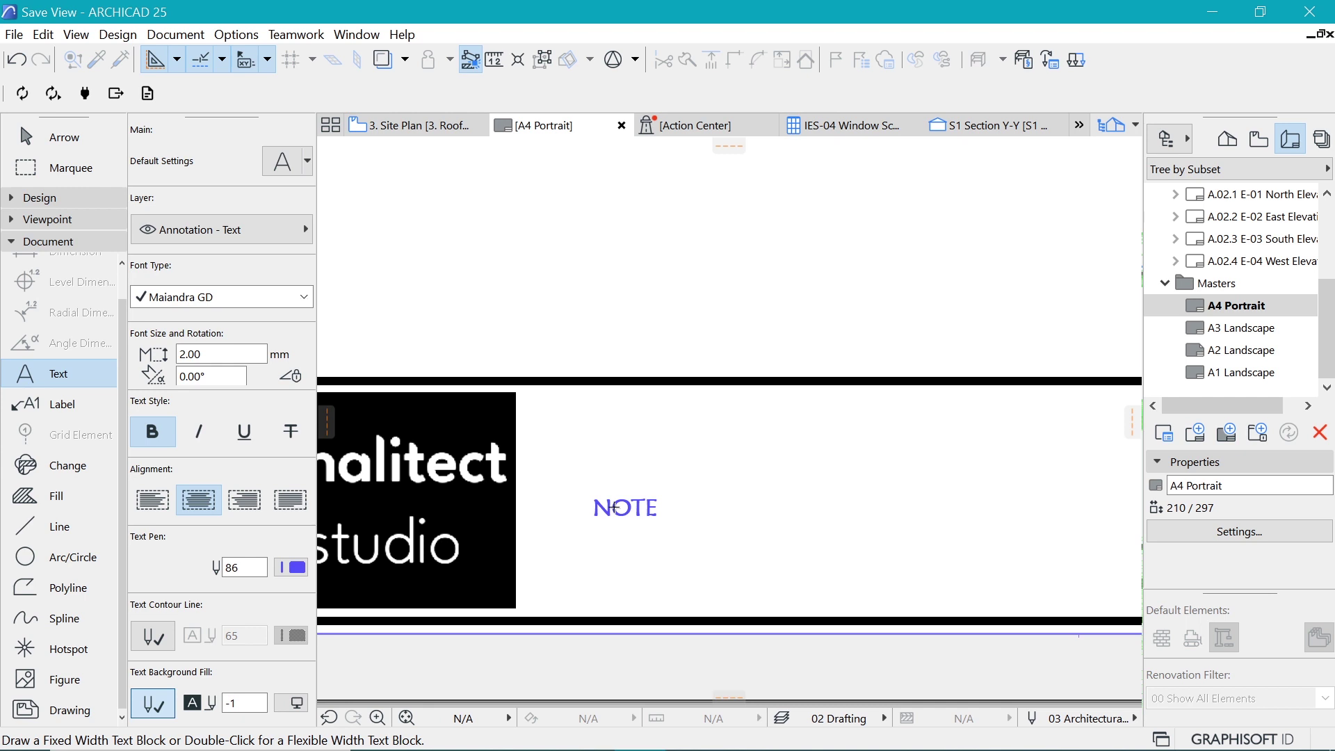
- Set the NOTE text height to 5 mm and move the text about 9 mm diagonally upward toward the logo
left_click(189, 354)
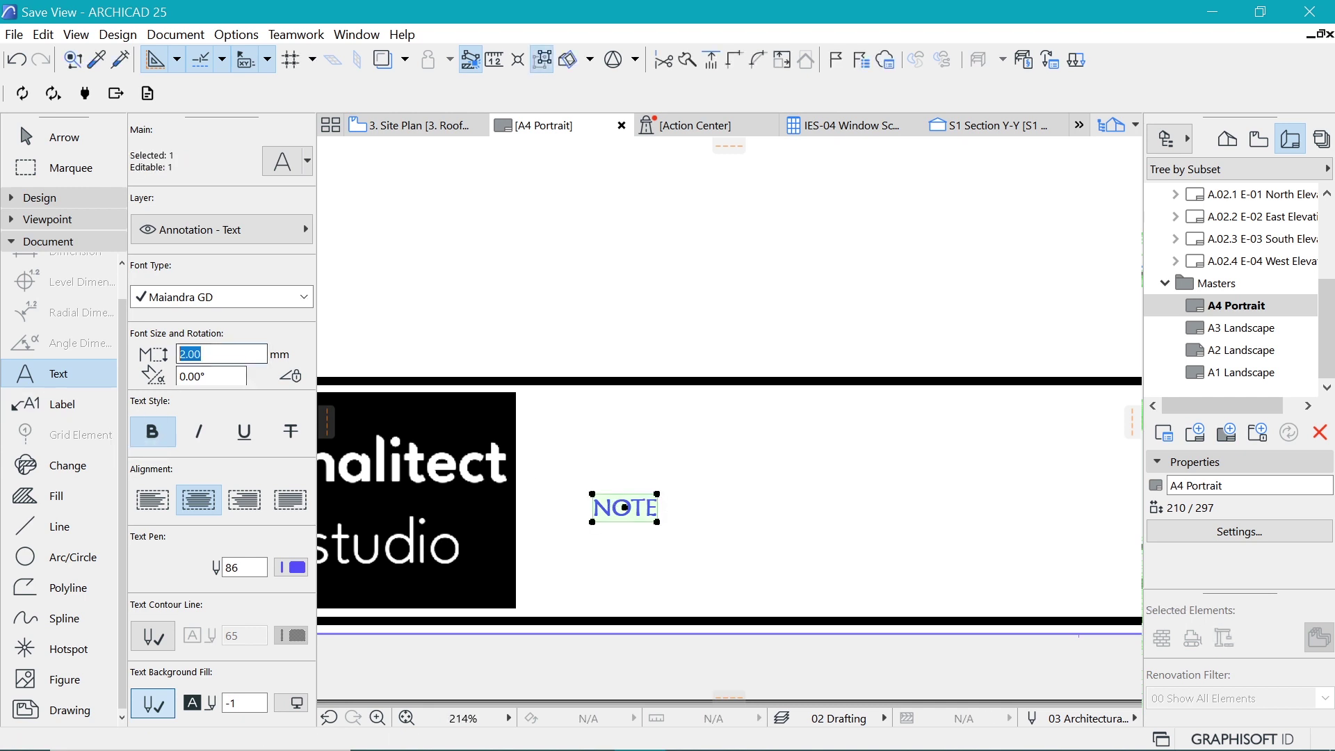
type("5")
key("Return")
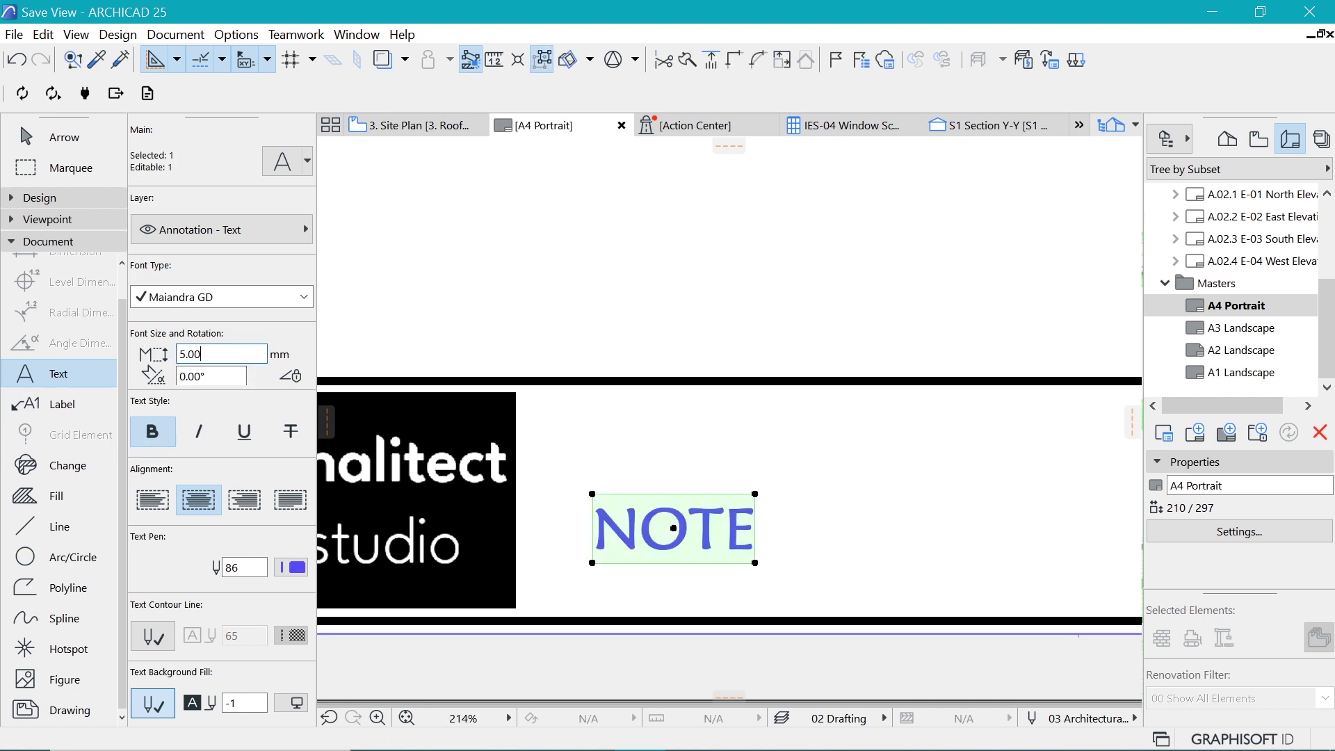
key("ctrl+d")
left_click(673, 528)
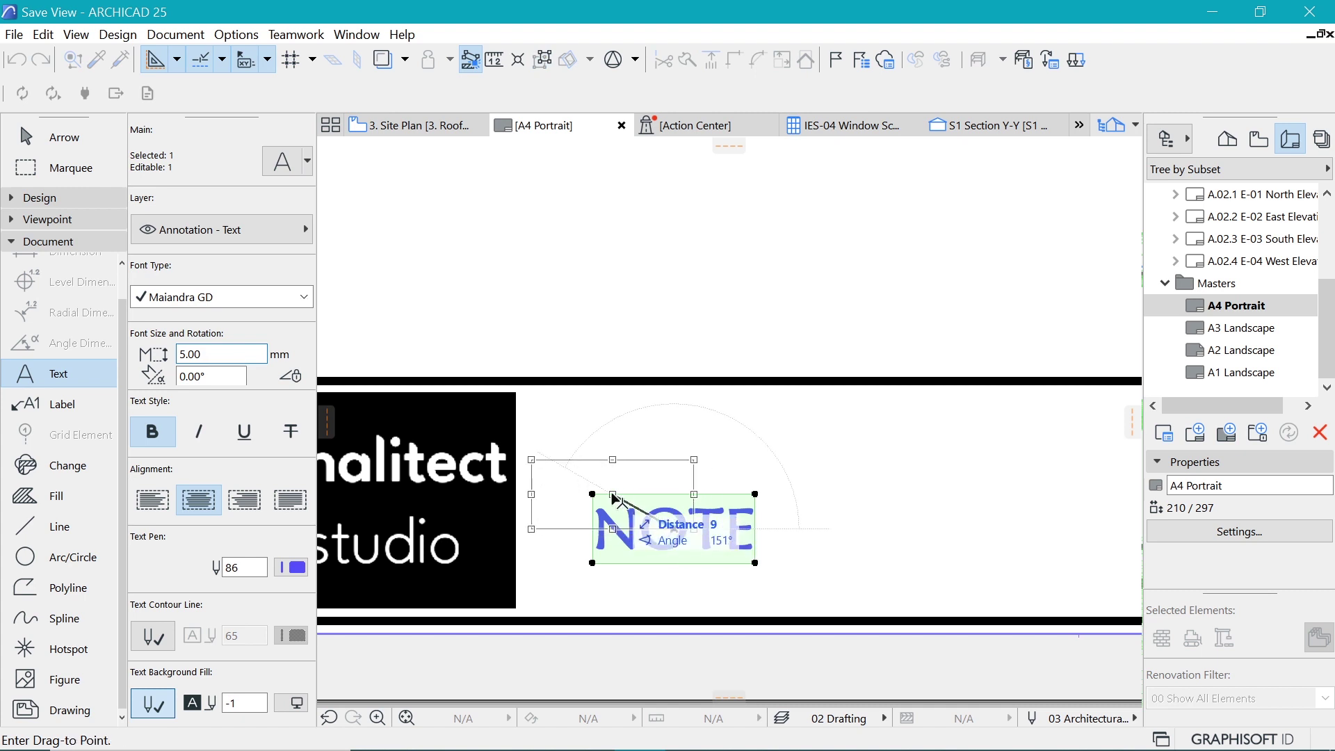
left_click(620, 496)
key("Escape")
- Activate the Line tool and pick up the parameters of the thin line above #Contact Company in the reference title block
scroll(627, 438, "down", 3)
scroll(682, 417, "up", 1)
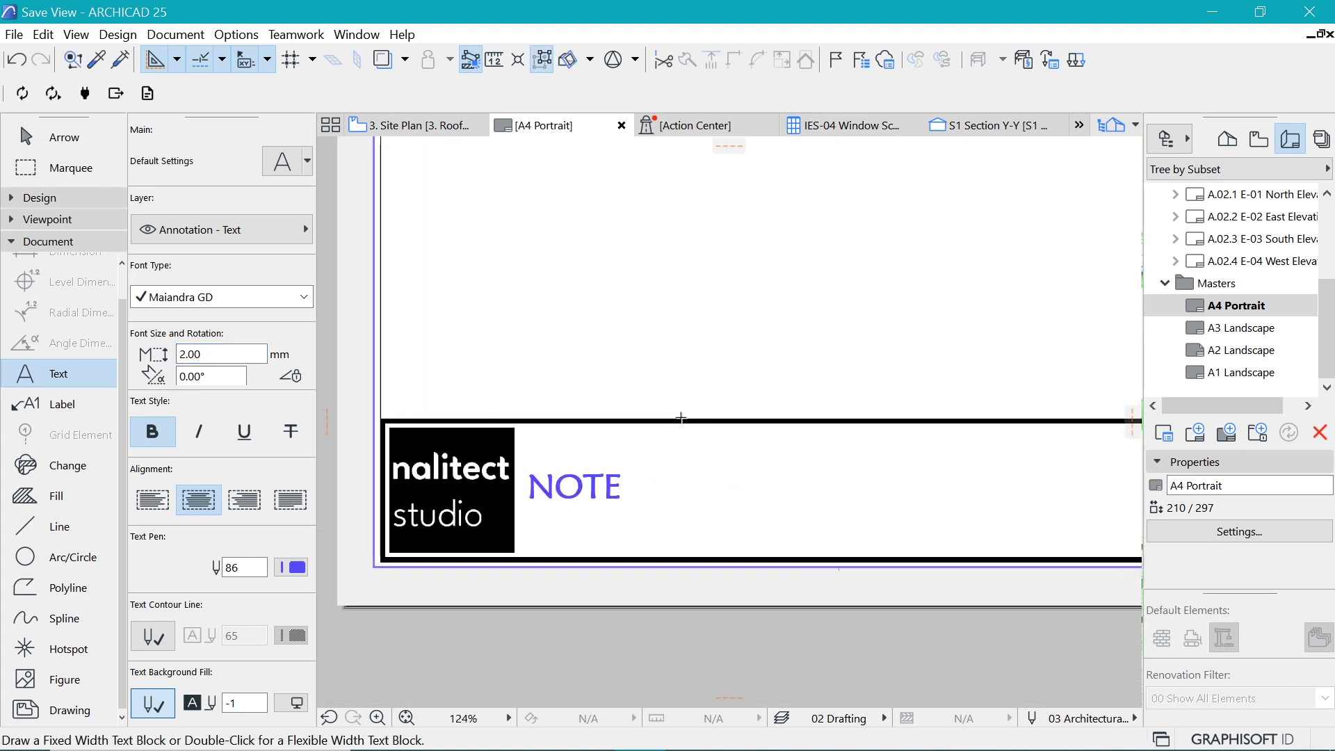
left_click(47, 528)
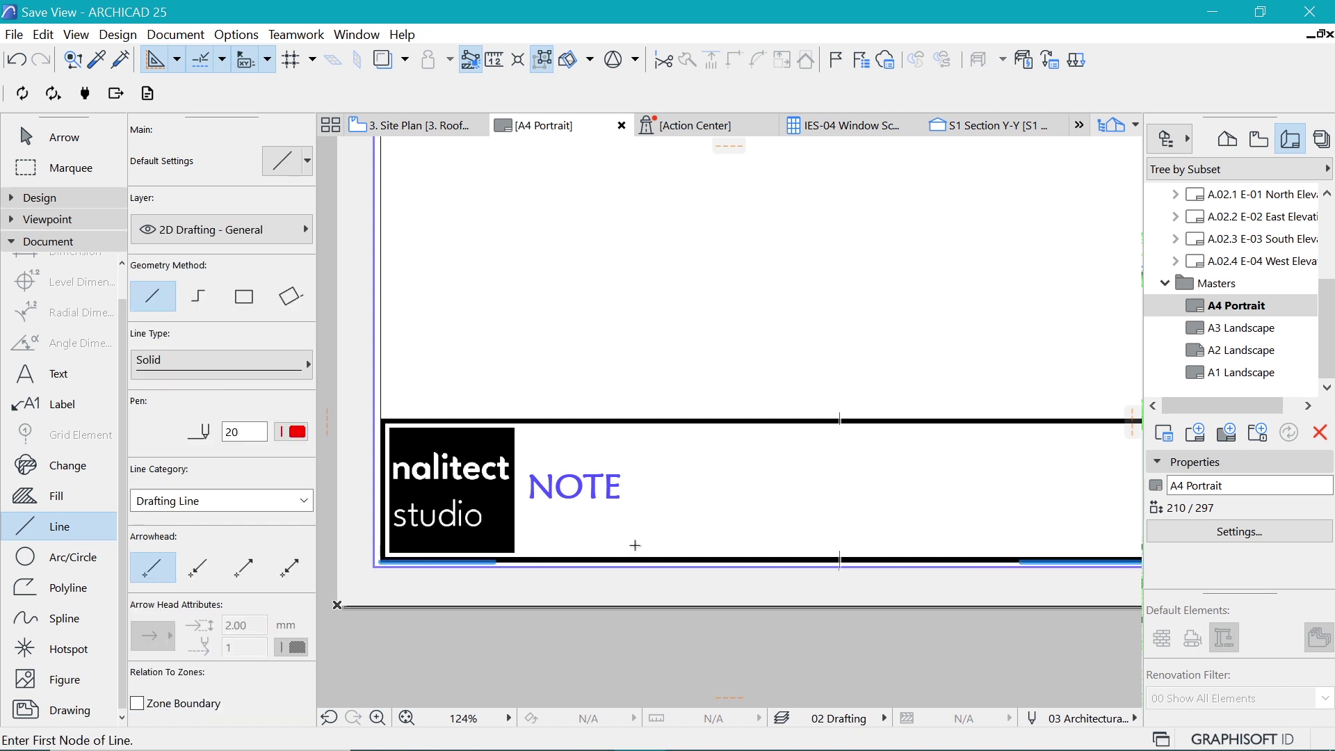
left_click(297, 432)
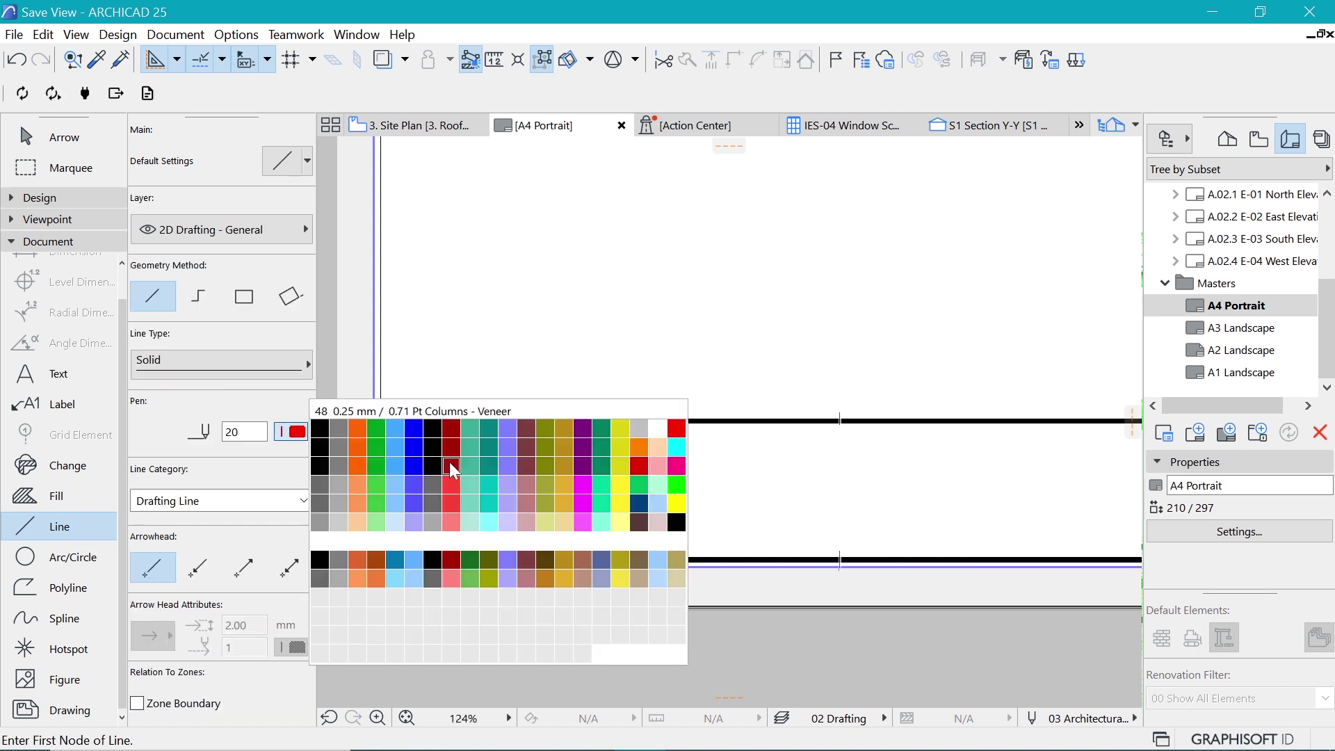
left_click(280, 451)
scroll(438, 358, "down", 3)
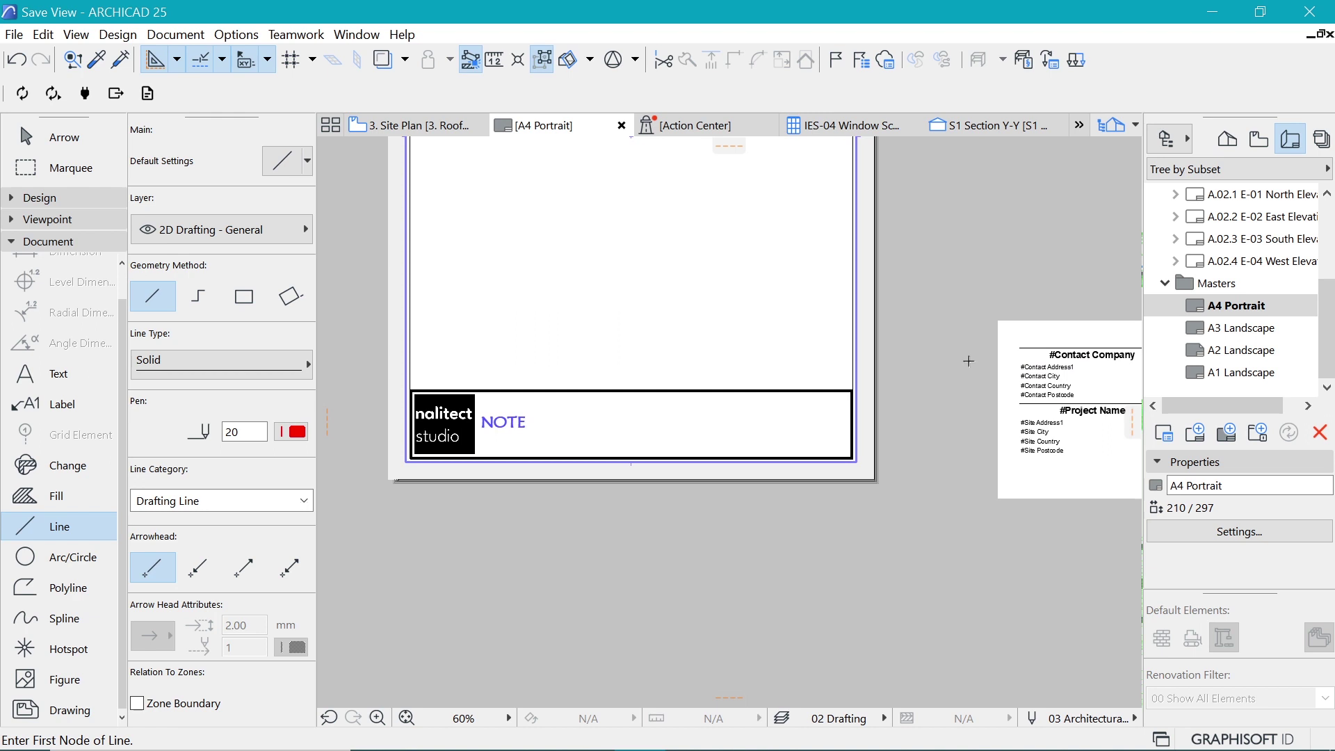
scroll(222, 348, "down", 2)
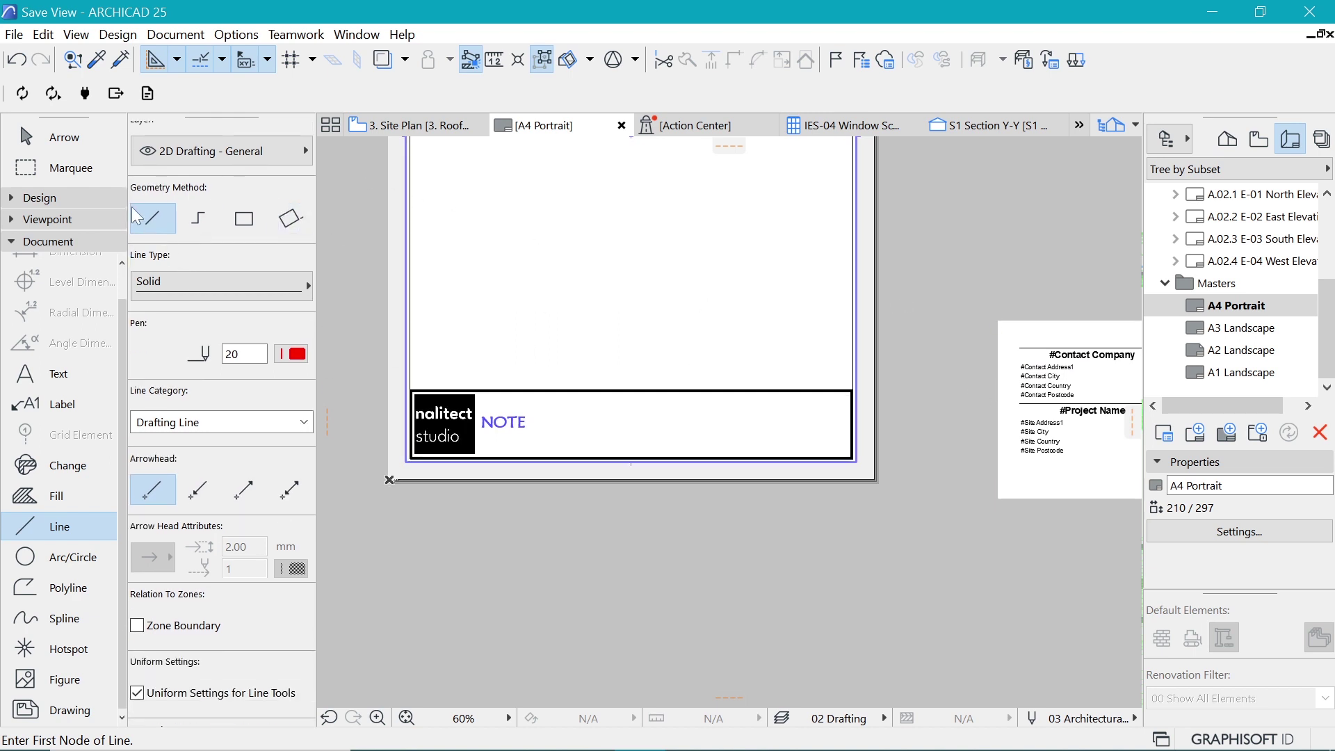
scroll(136, 217, "up", 2)
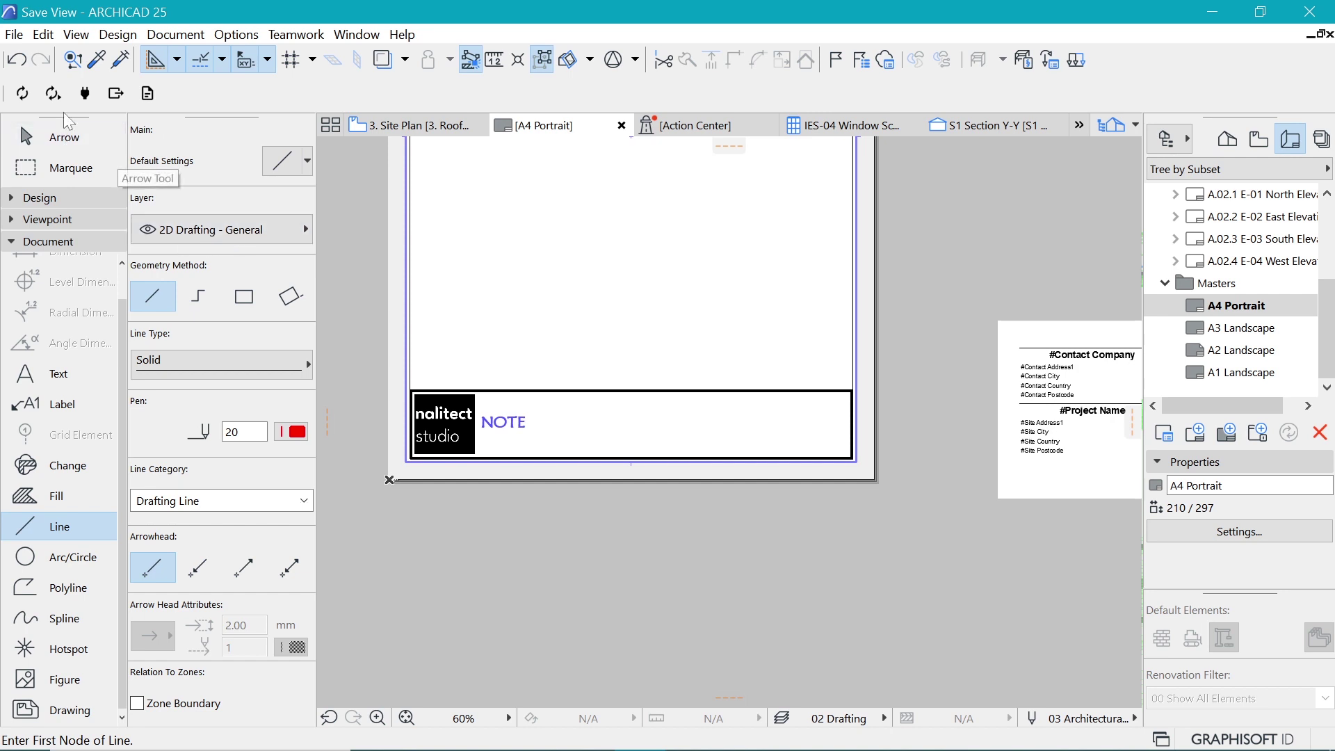
left_click(97, 59)
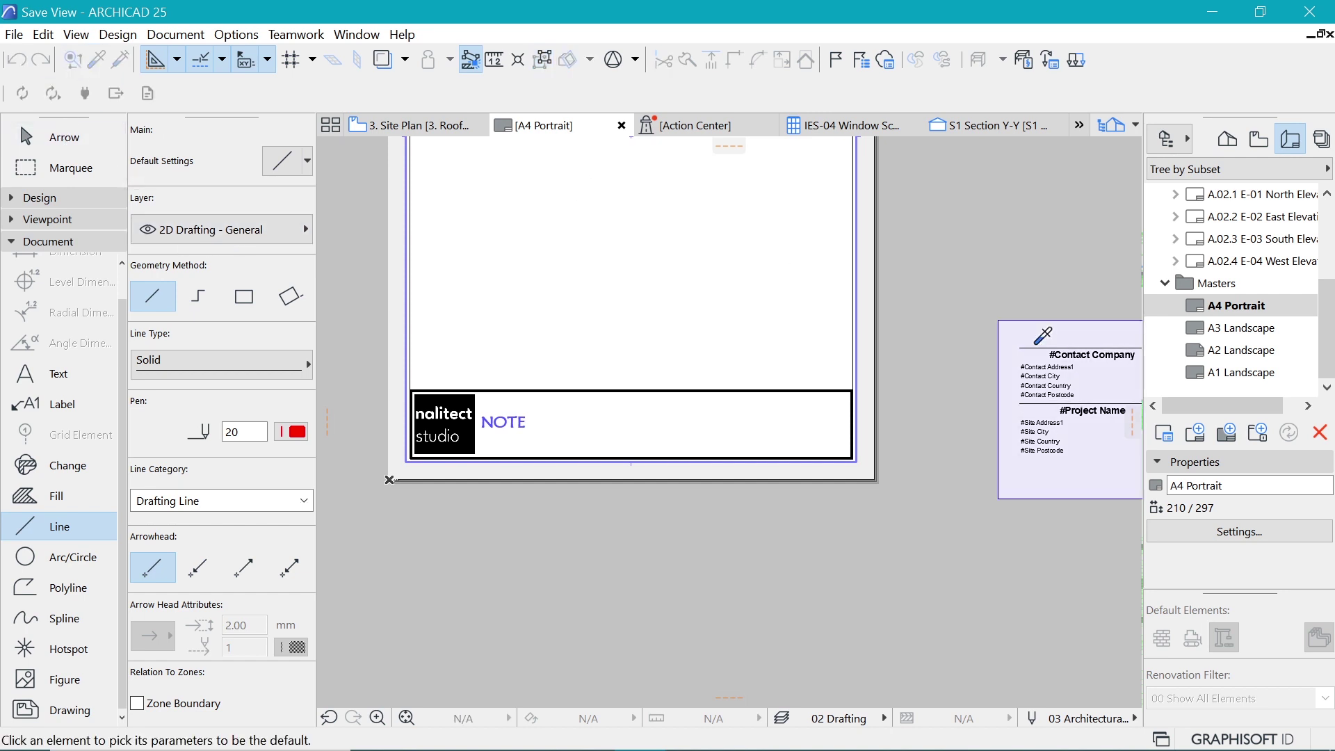
scroll(1008, 340, "up", 5)
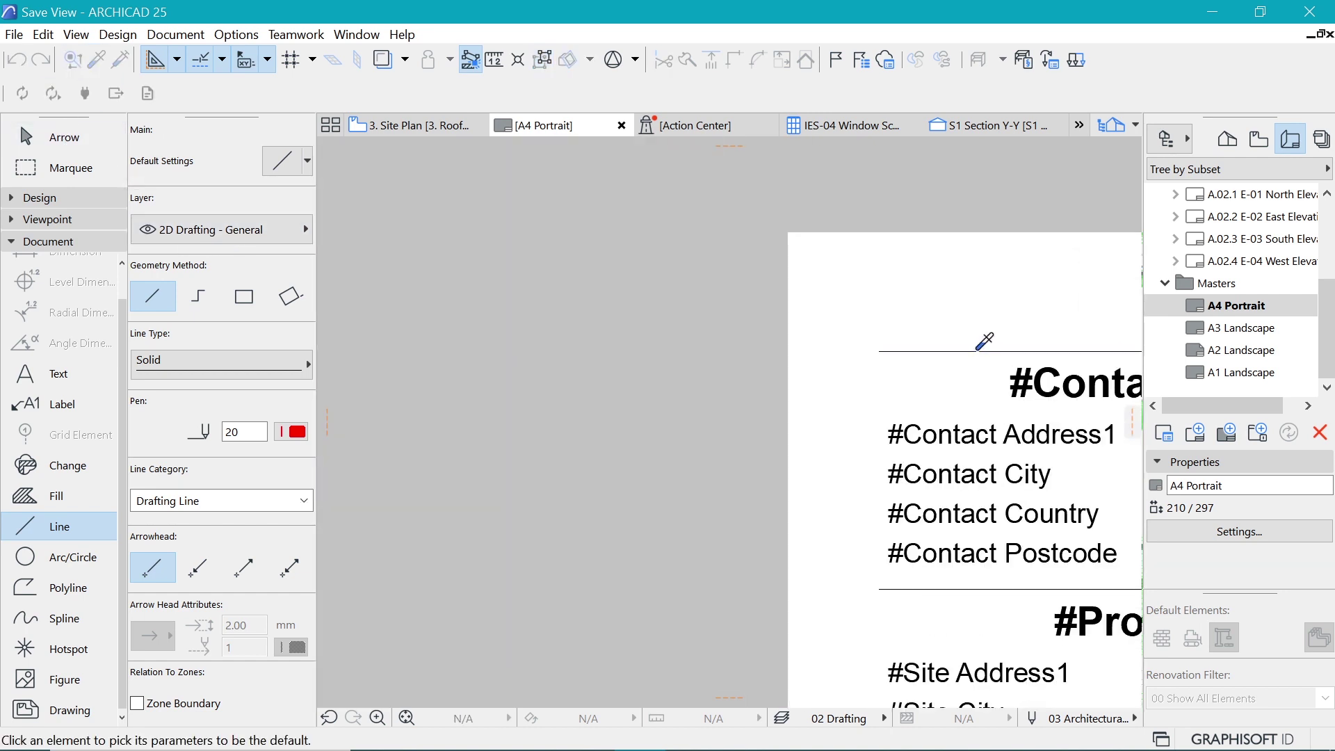
left_click(975, 350)
- Draw a vertical divider line just past the NOTE text, from the lower to the upper border of the title block
scroll(774, 387, "down", 5)
scroll(1088, 374, "up", 2)
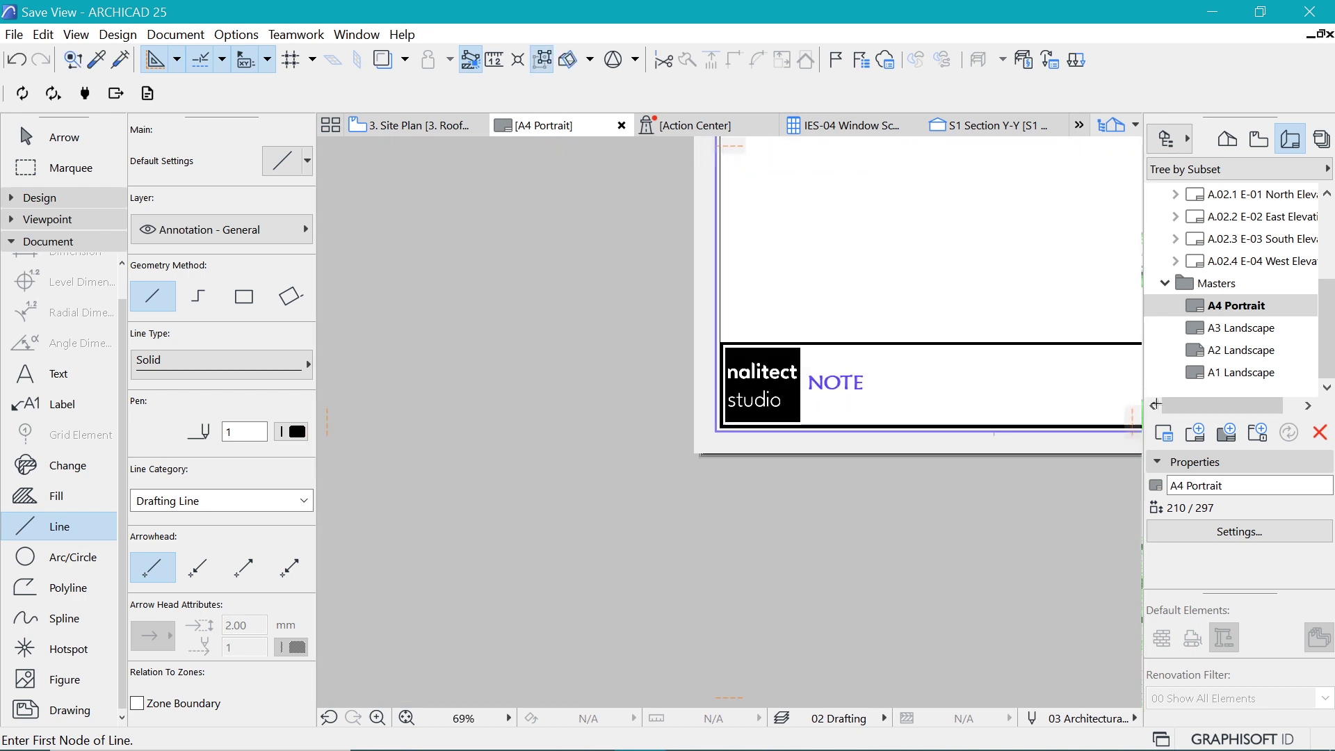
scroll(1089, 375, "up", 3)
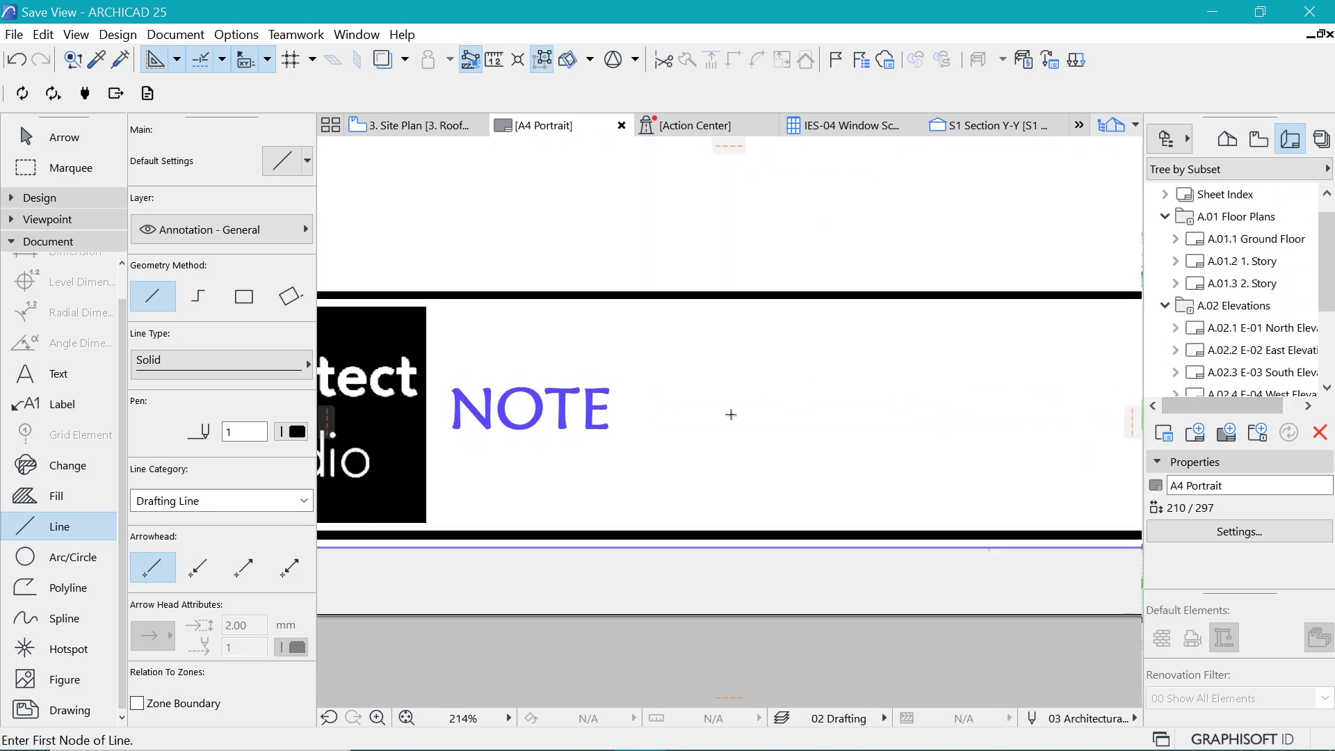
left_click(658, 532)
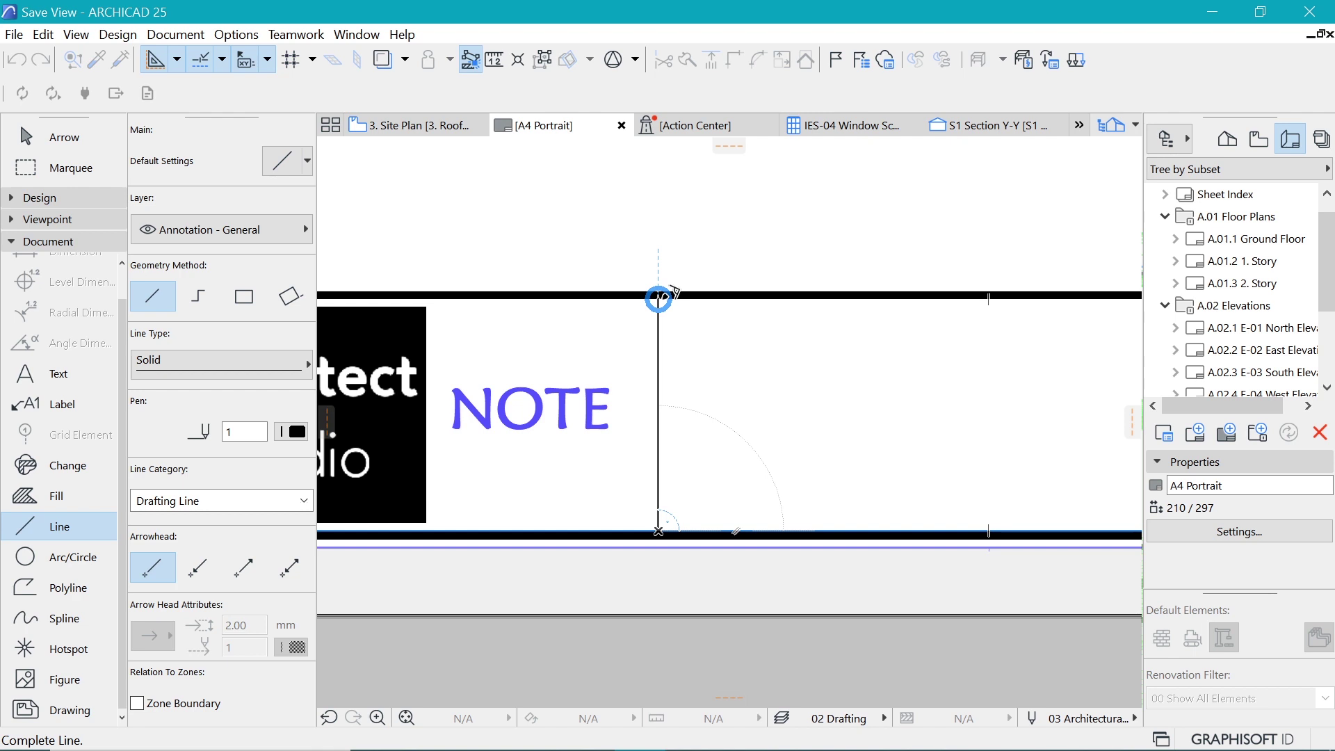
left_click(659, 295)
scroll(535, 471, "down", 4)
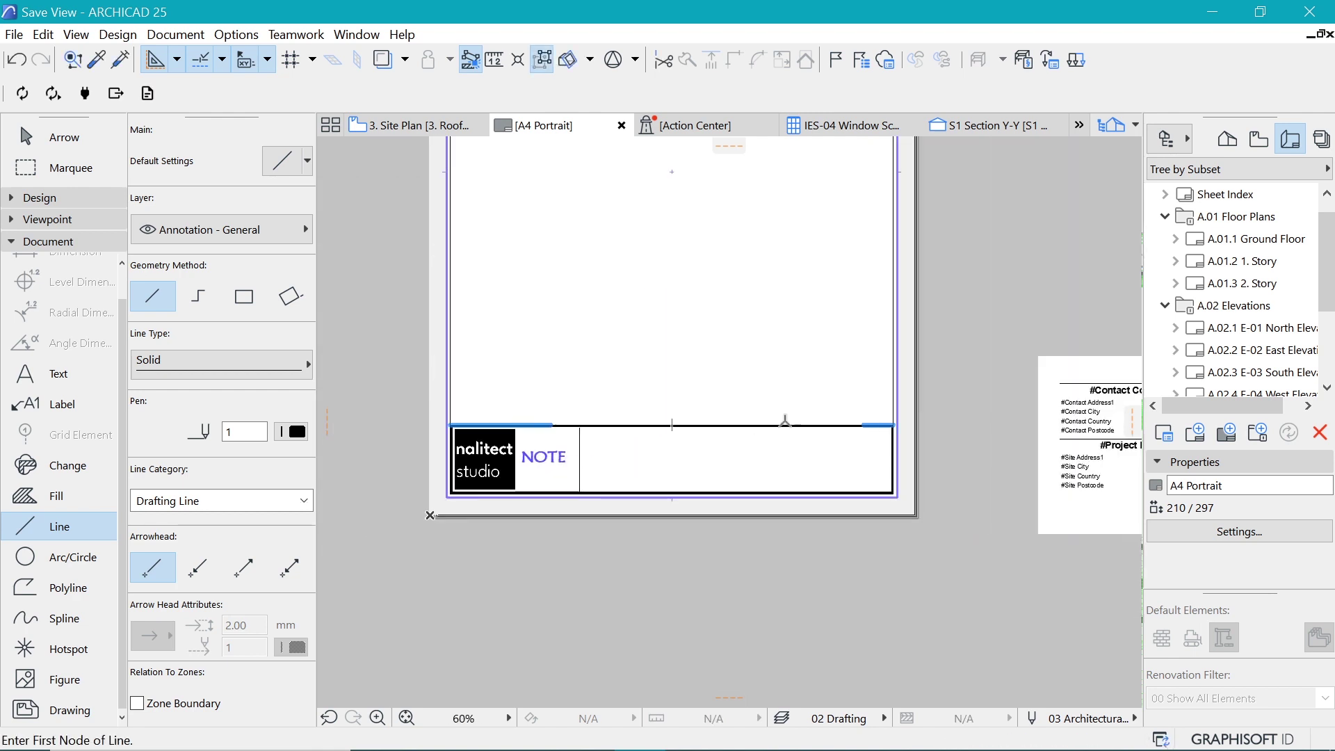
- Select the vertical divider line and move it slightly farther away from the NOTE text
scroll(615, 443, "up", 2)
left_click(581, 430, "shift")
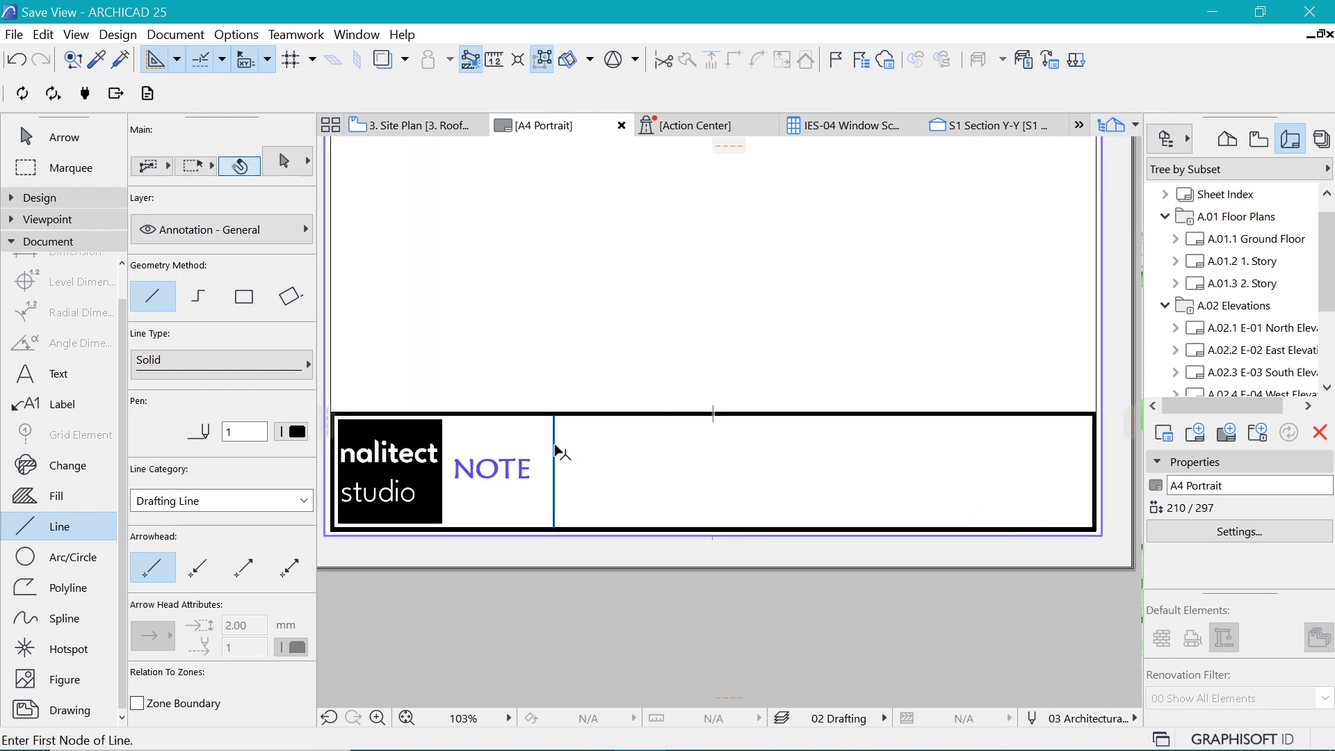
scroll(556, 415, "up", 2)
left_click_drag(554, 413, 574, 411)
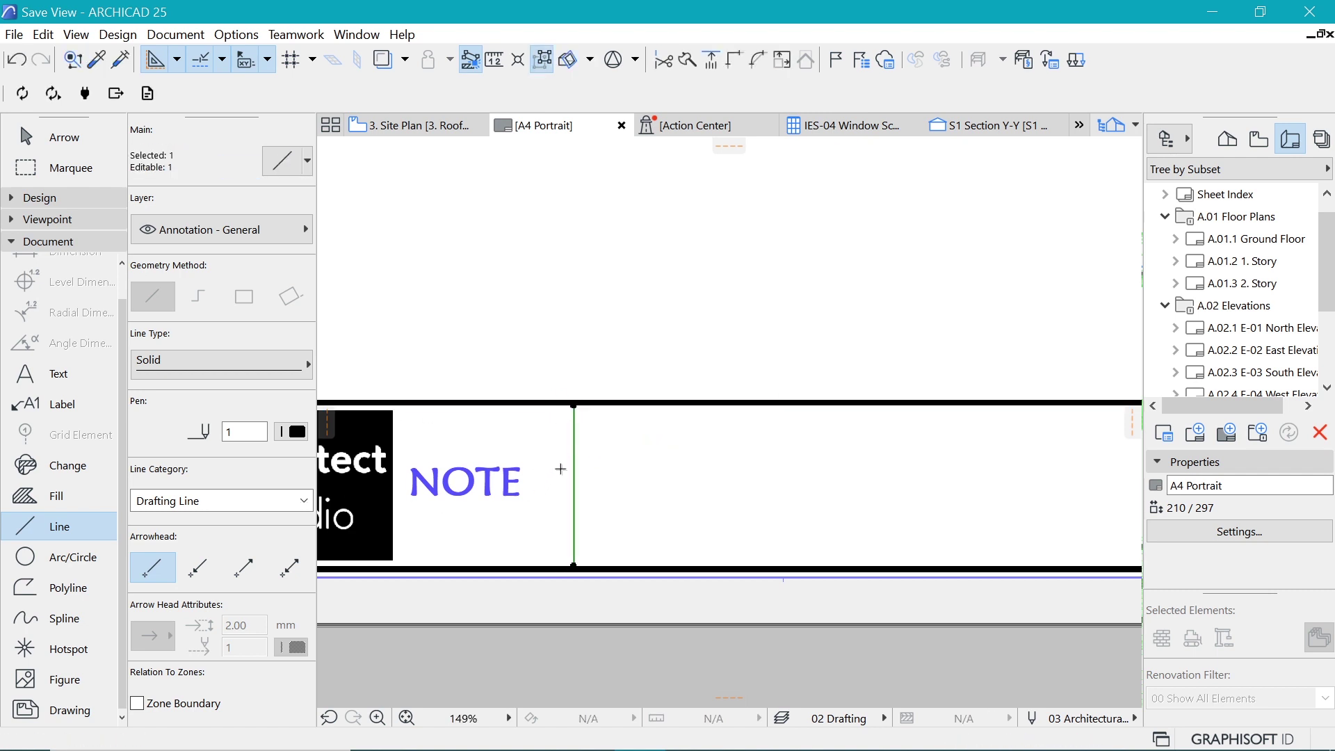
scroll(517, 440, "down", 2)
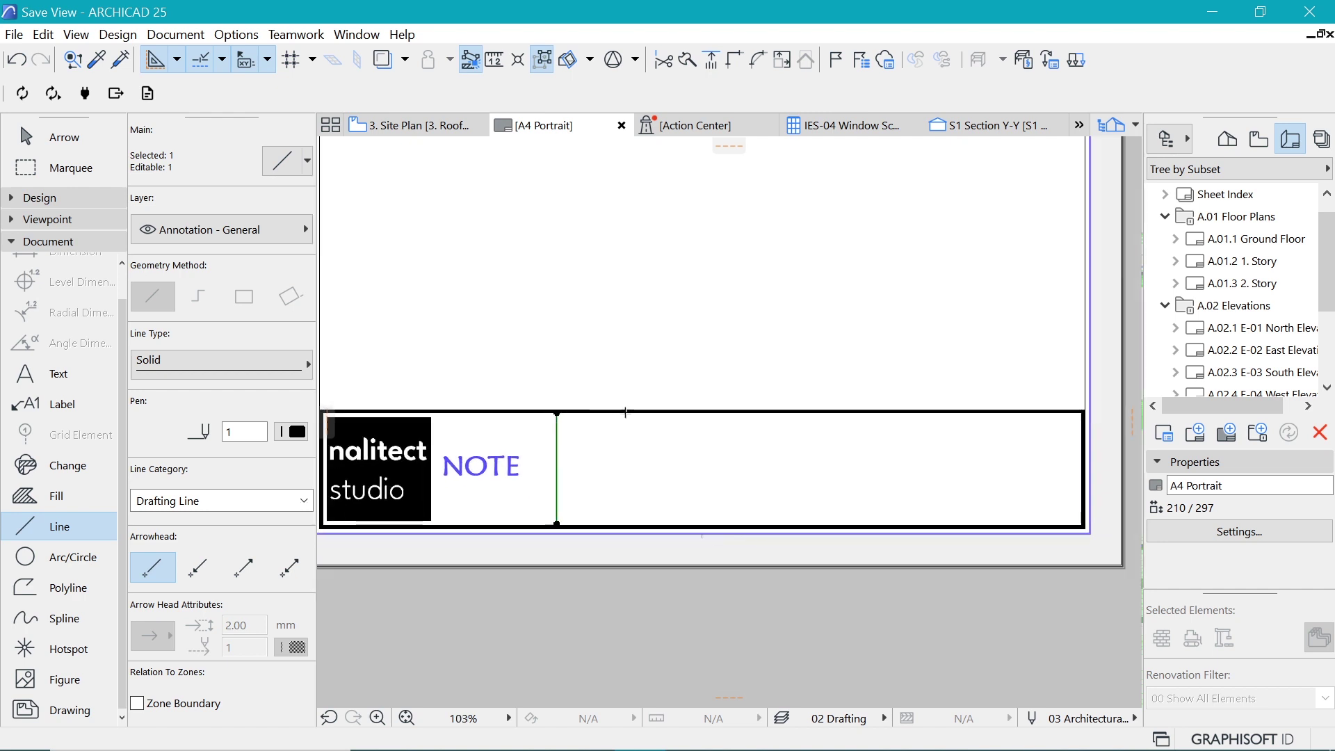
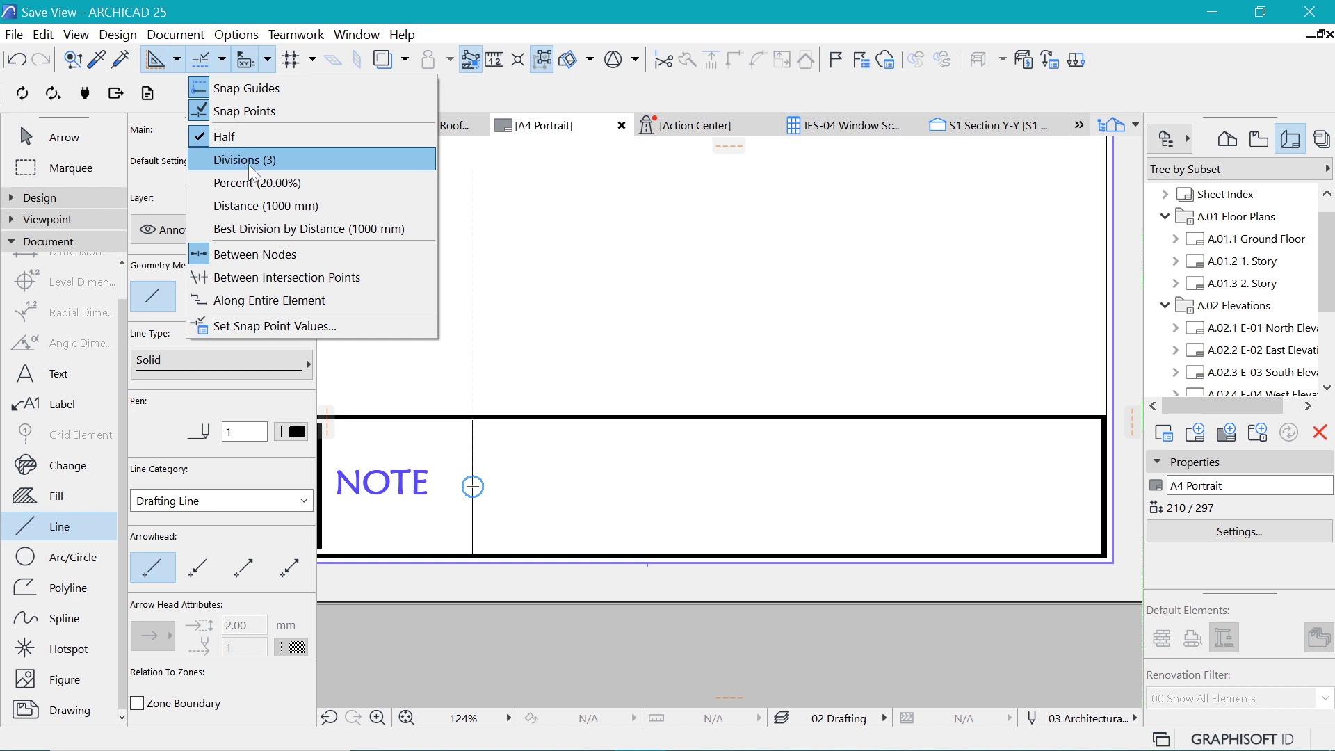
- Set the snap point divisions to 4 and switch the snap points from Half to Divisions
left_click(228, 328)
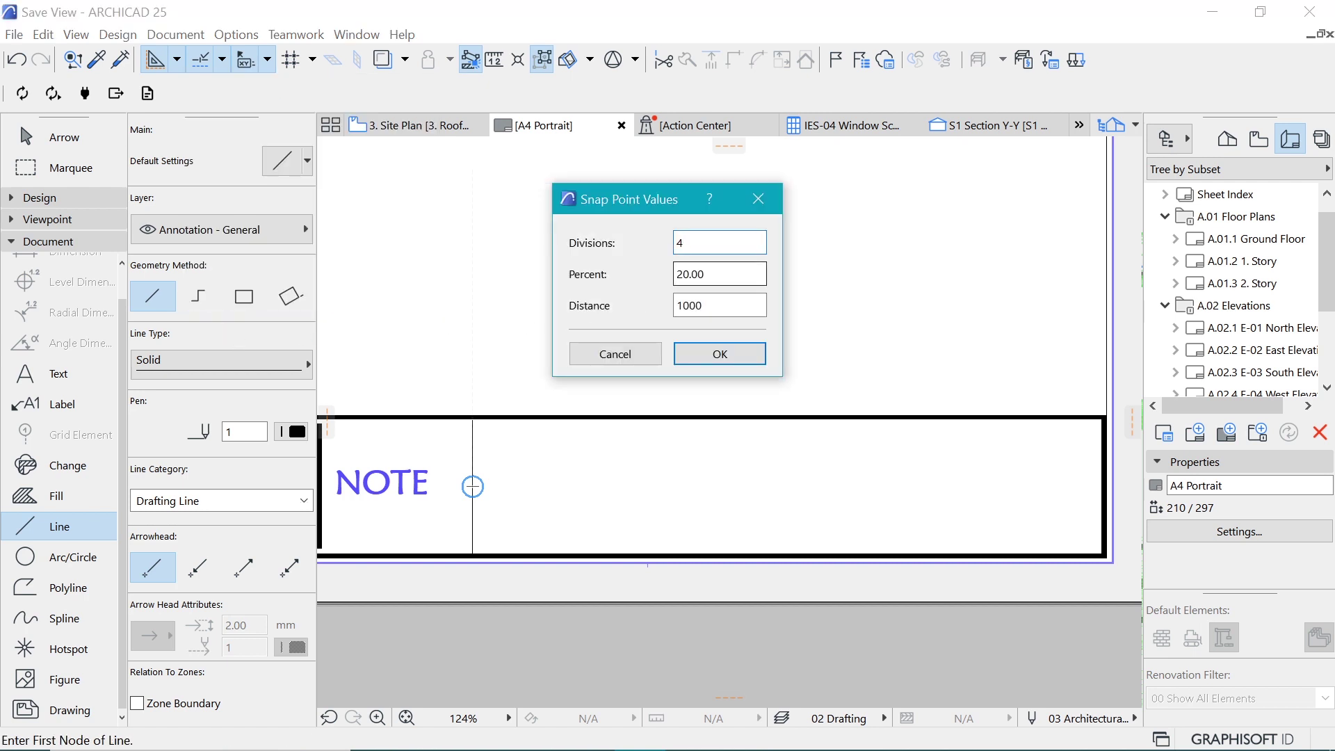
type("4")
left_click(706, 353)
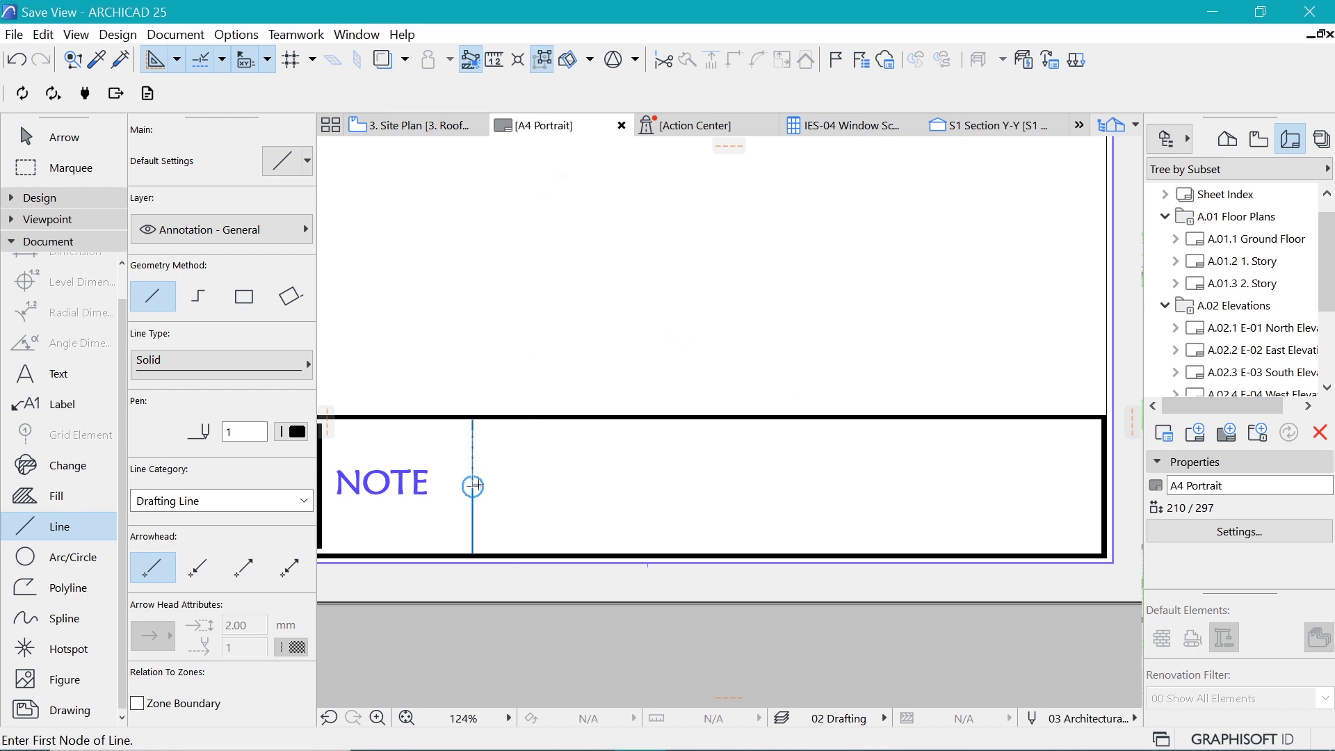
left_click(221, 60)
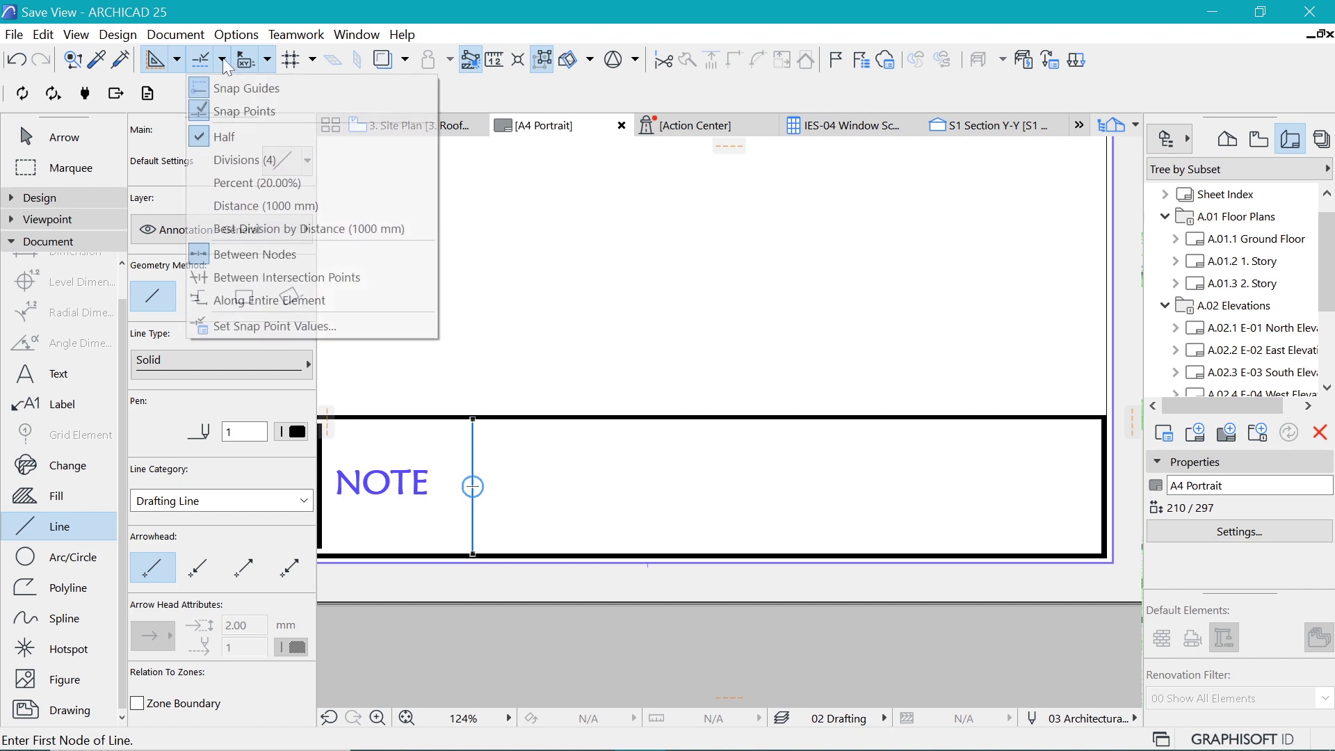
left_click(235, 164)
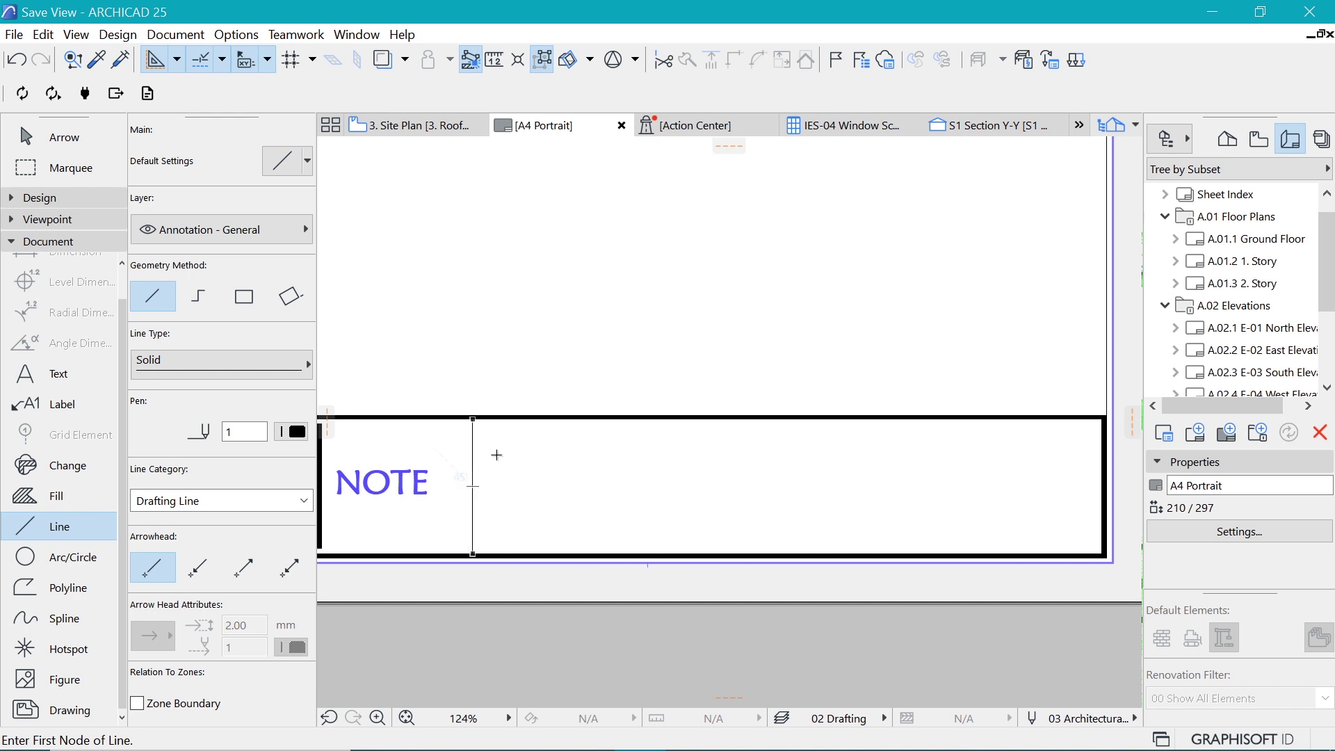
- Draw a horizontal line from the upper quarter point of the vertical divider to the title block's far side border
scroll(487, 489, "up", 2)
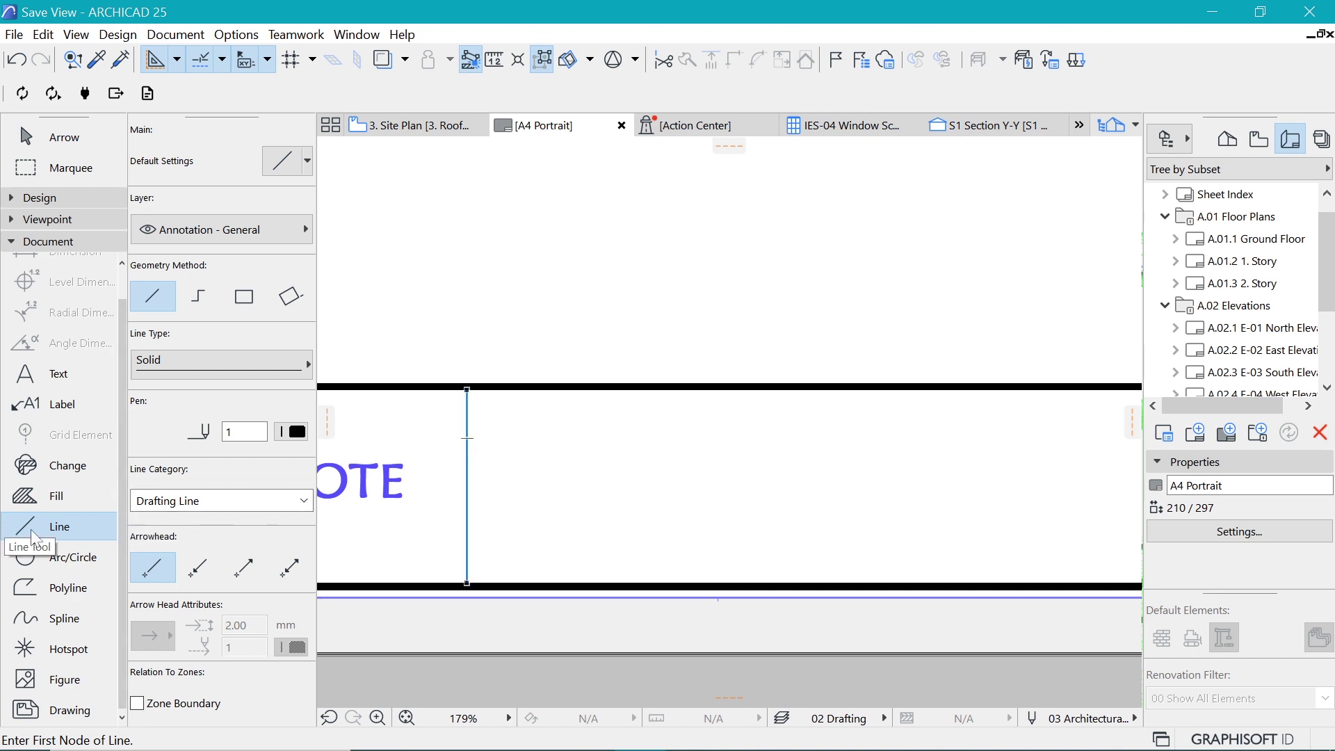
left_click(467, 433)
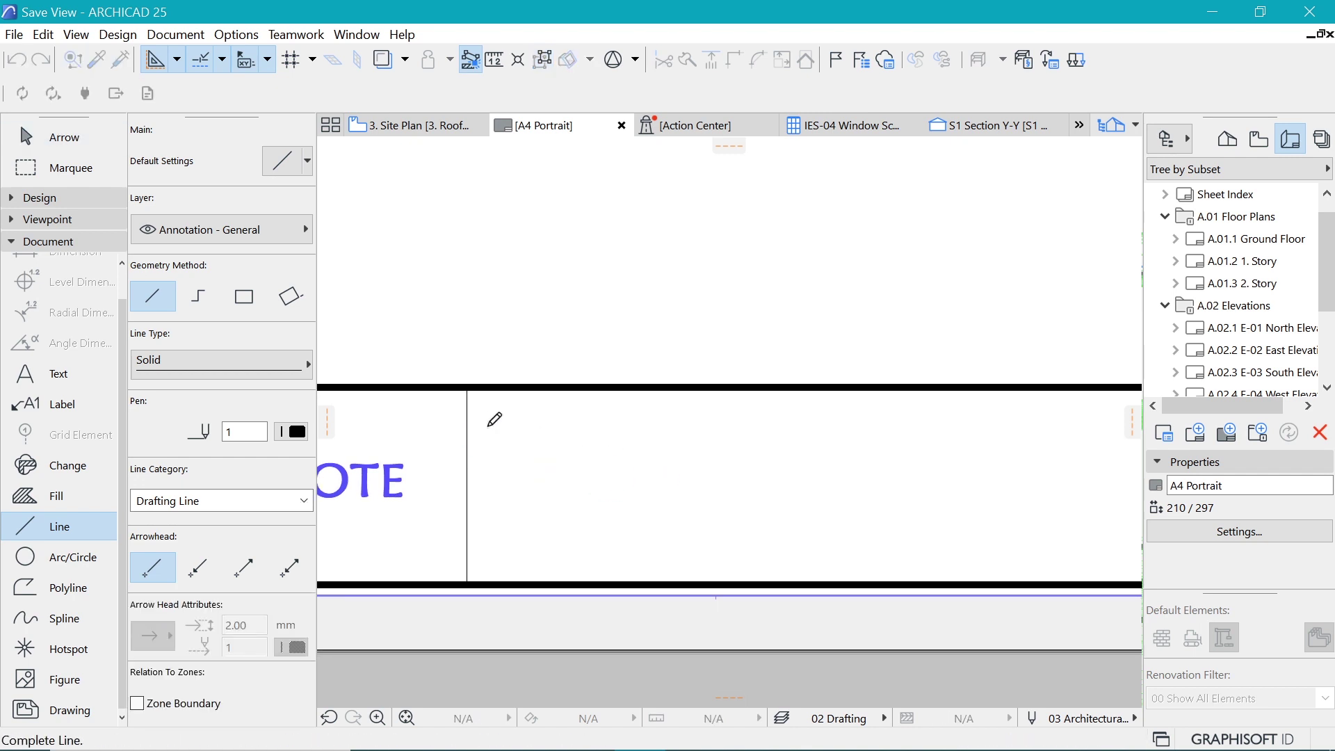
scroll(487, 421, "down", 3)
scroll(902, 426, "up", 3)
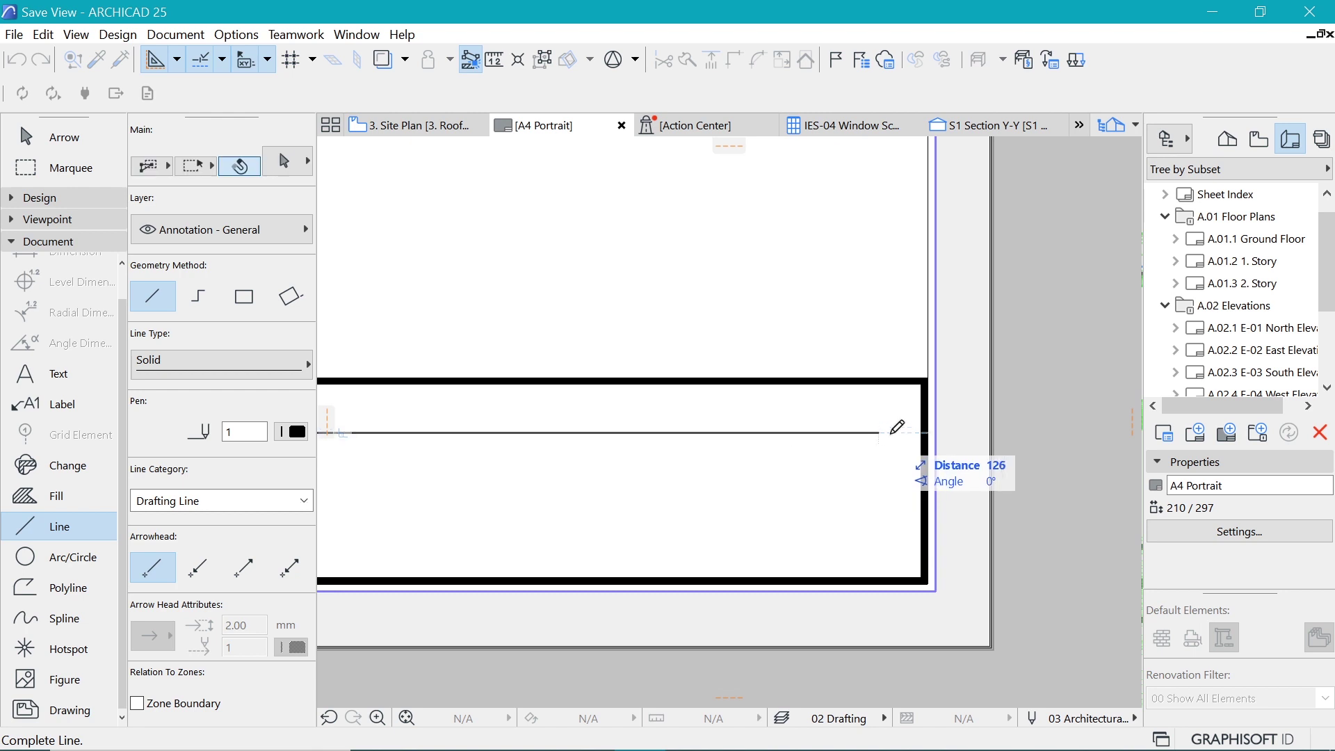
left_click(928, 381)
left_click(542, 59)
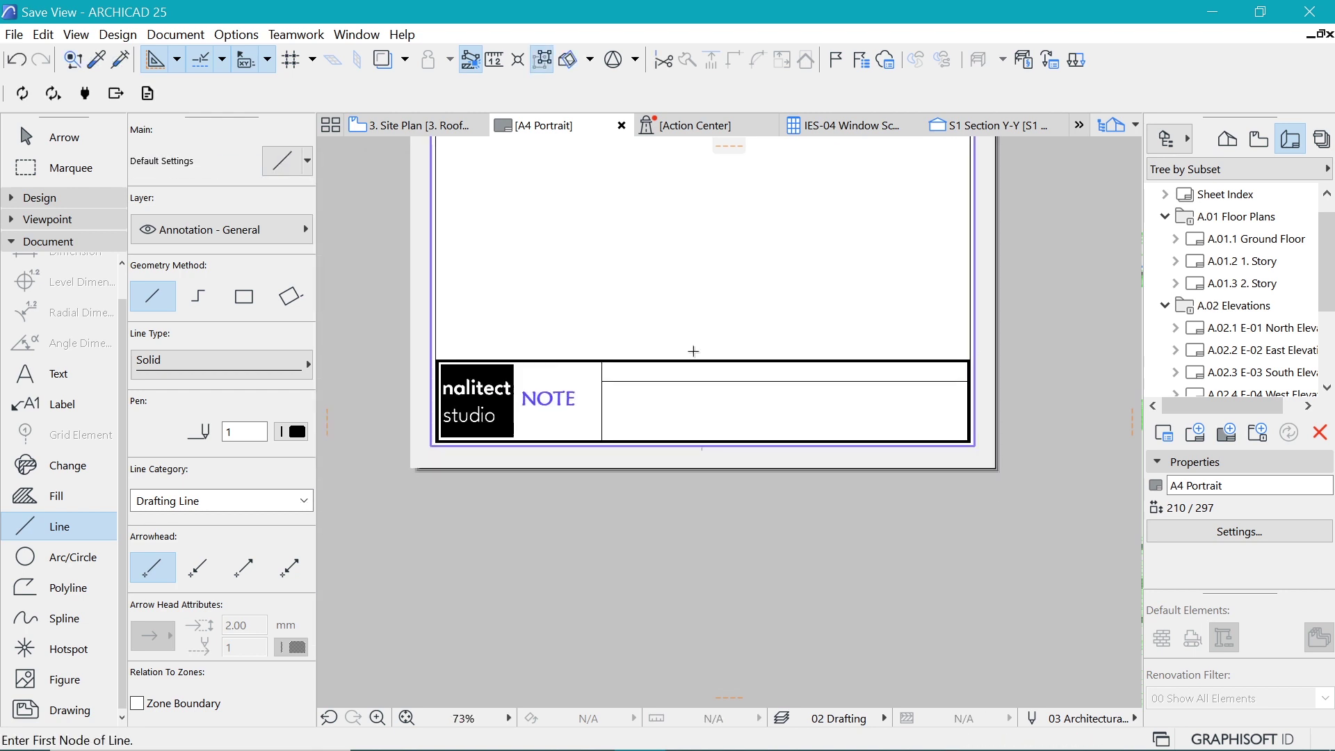
- Drag multiple copies of the horizontal divider line to the middle and lower quarter points of the vertical divider
scroll(693, 352, "up", 4)
left_click(559, 414, "shift")
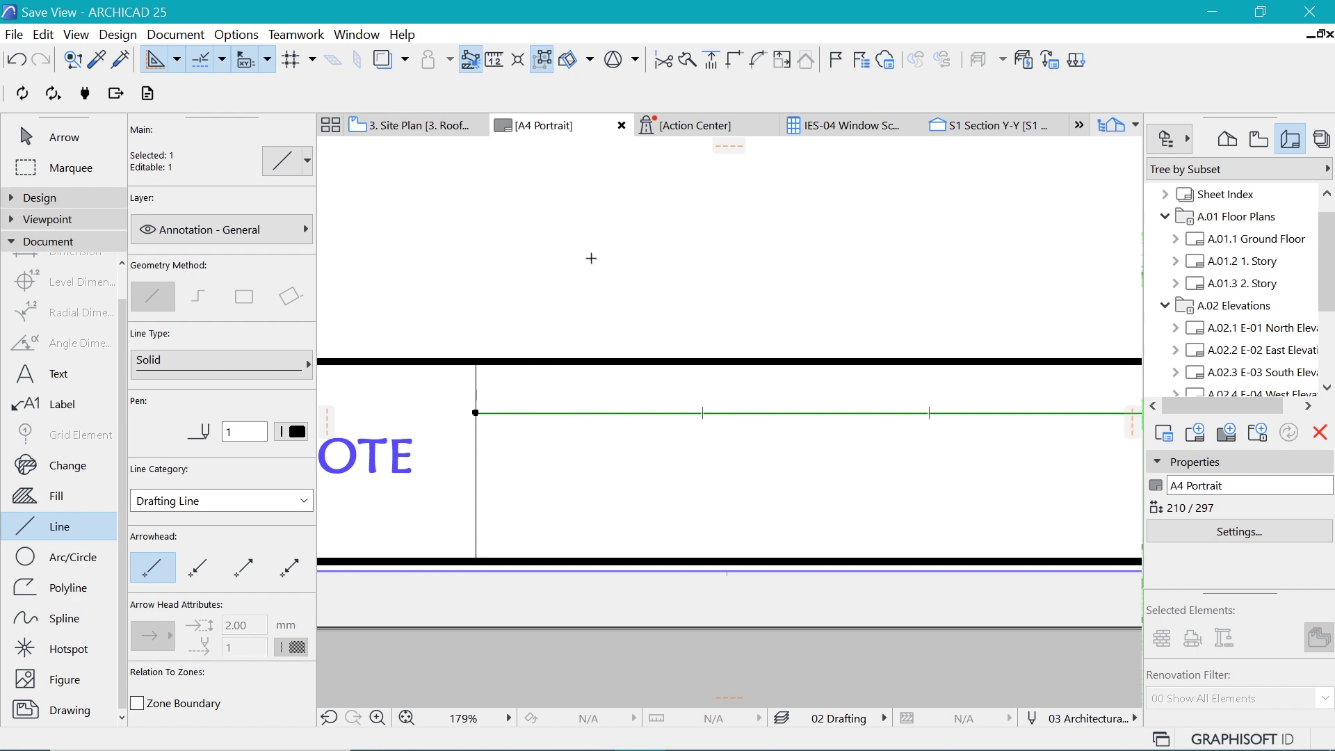
right_click(638, 195)
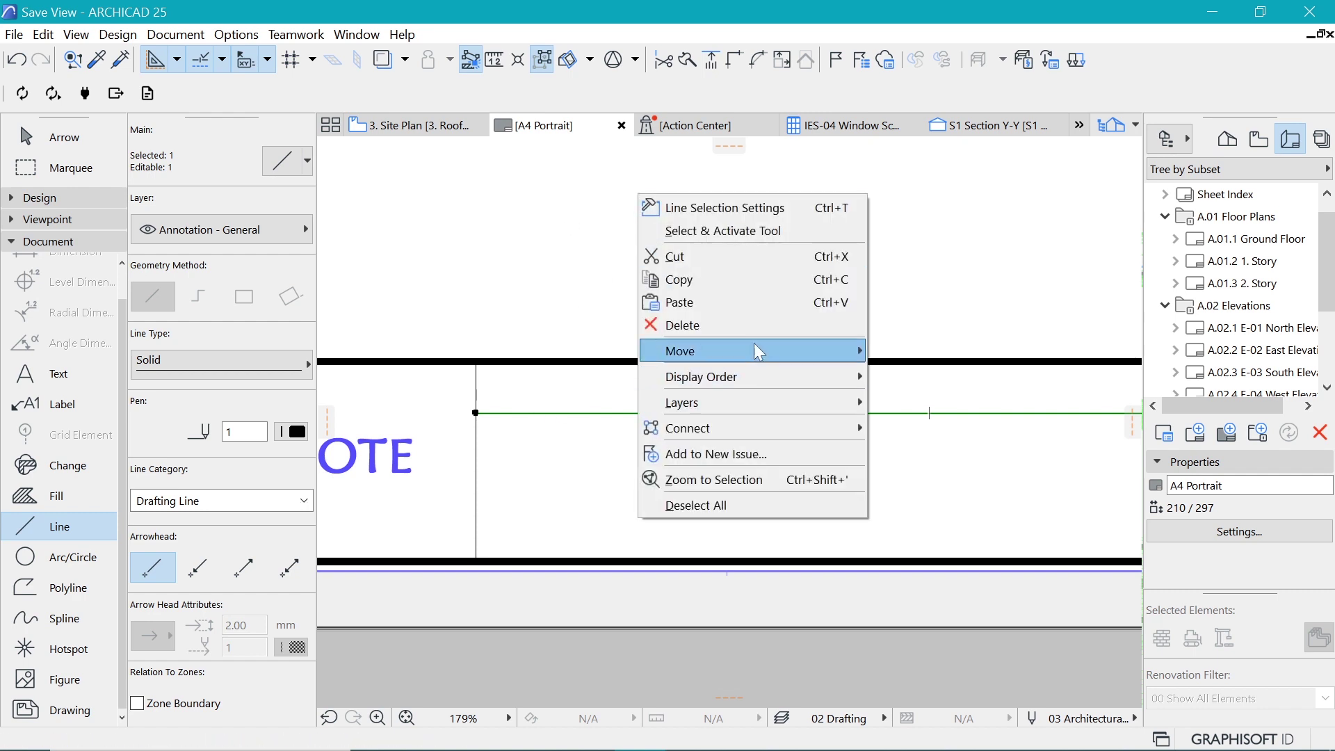
mouse_move(755, 341)
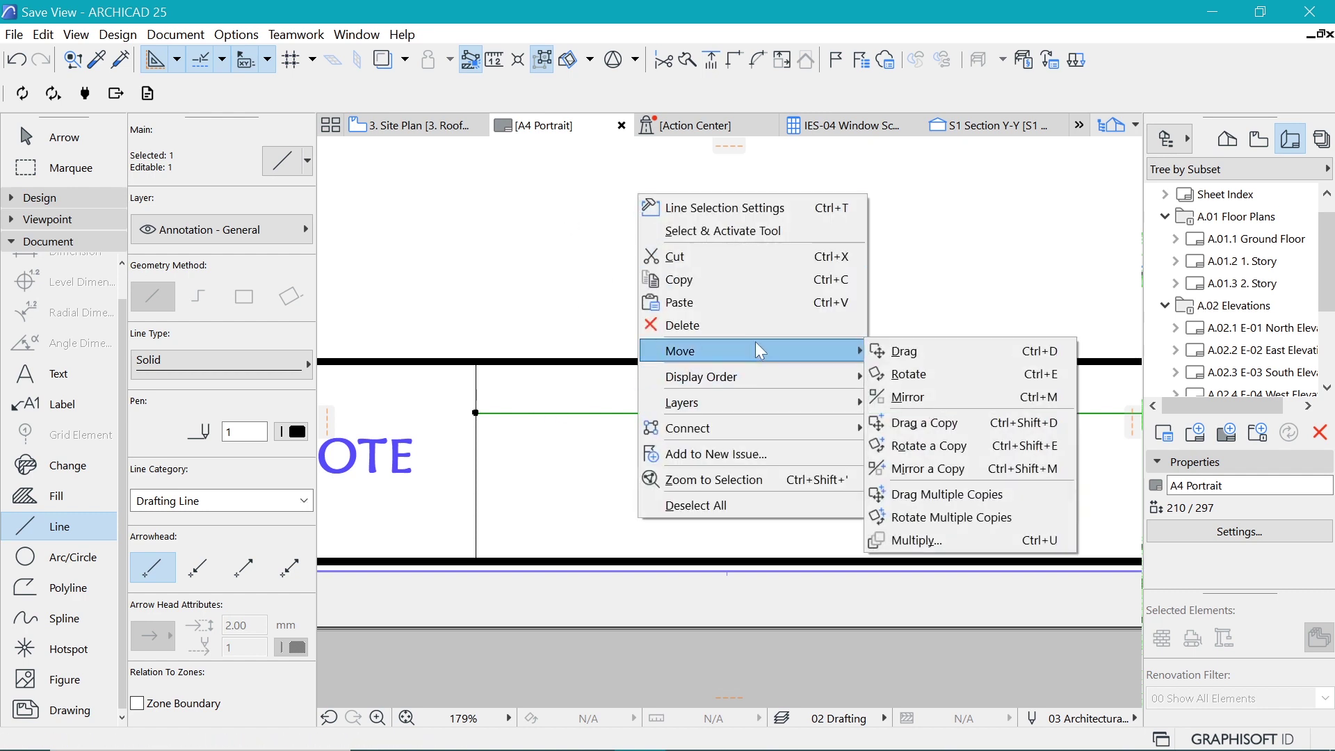
left_click(992, 496)
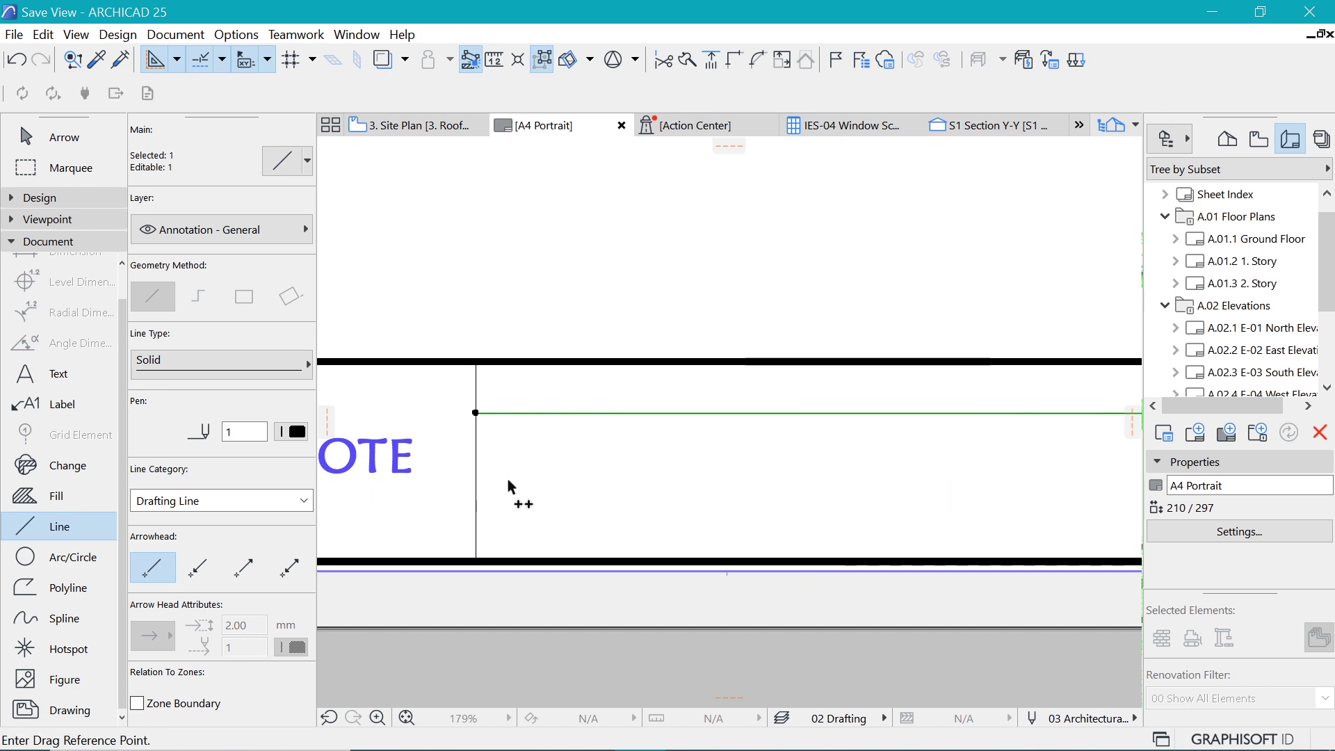
scroll(507, 479, "up", 1)
left_click(471, 400)
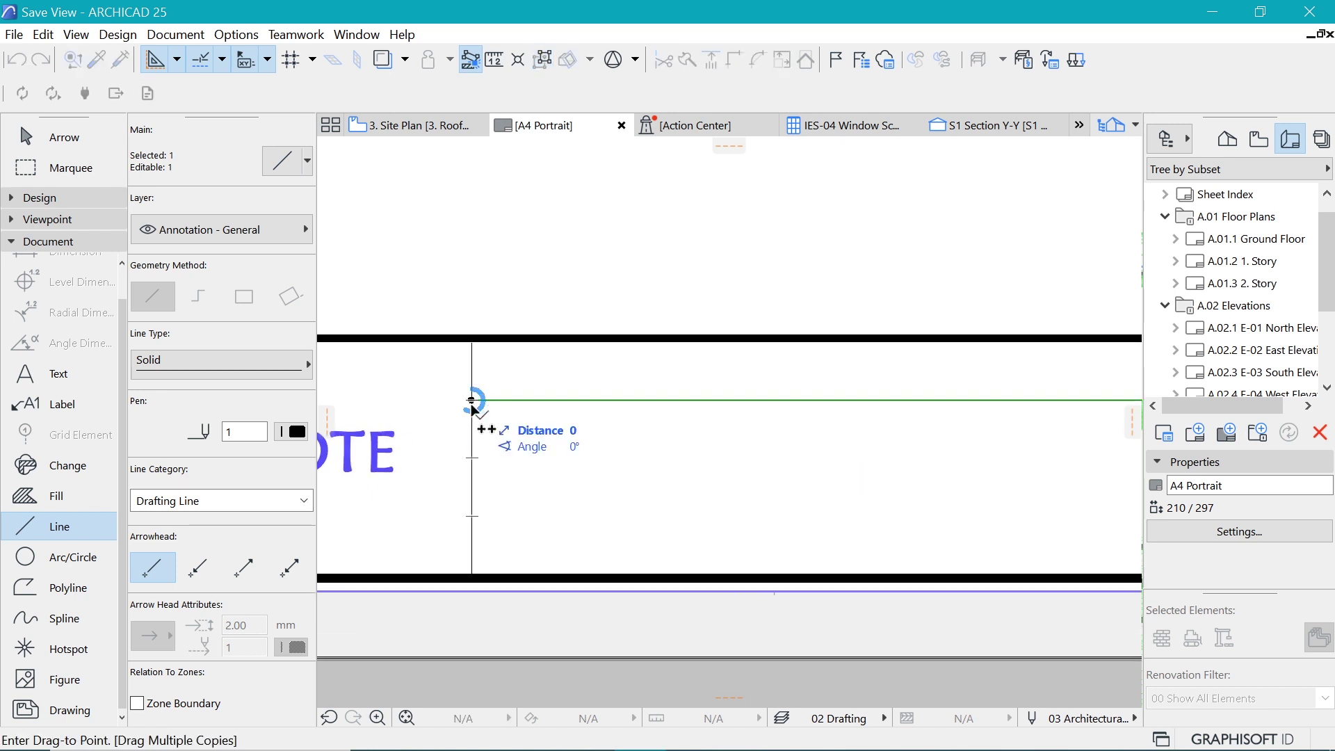
left_click(471, 457)
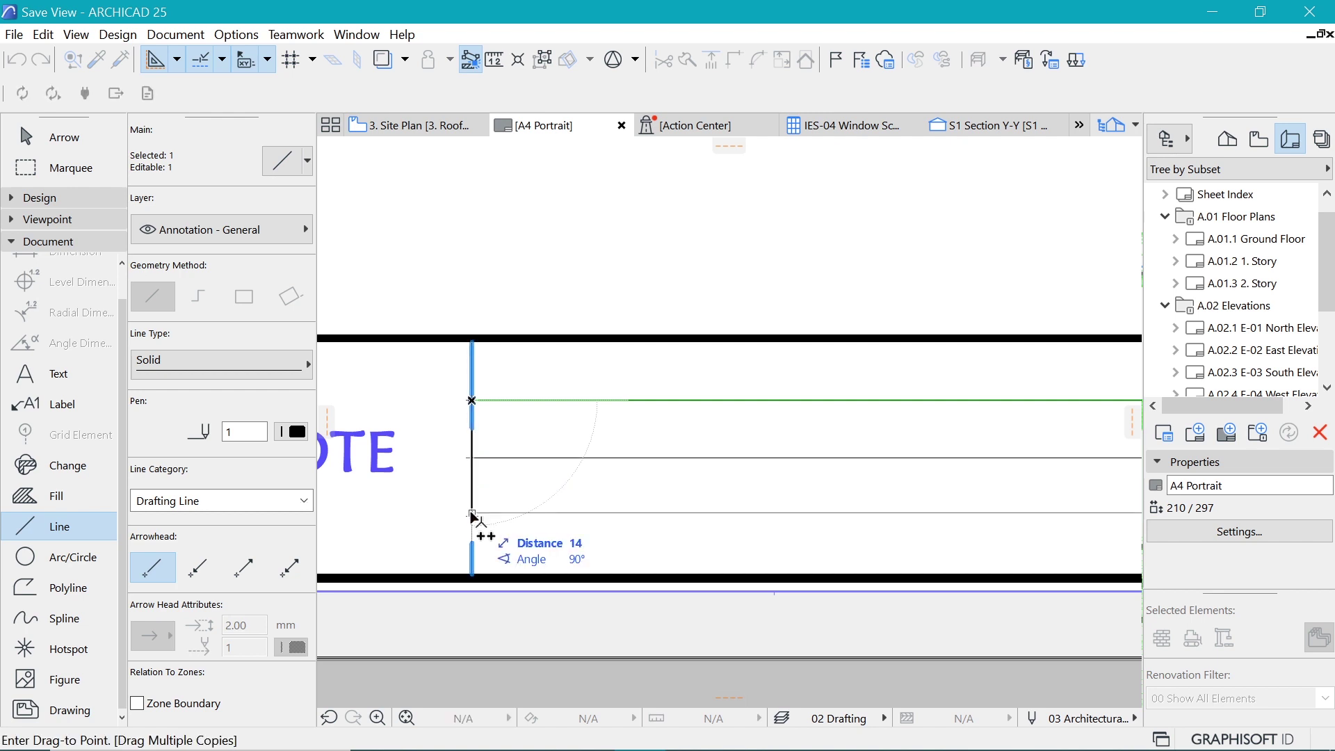
left_click(471, 516)
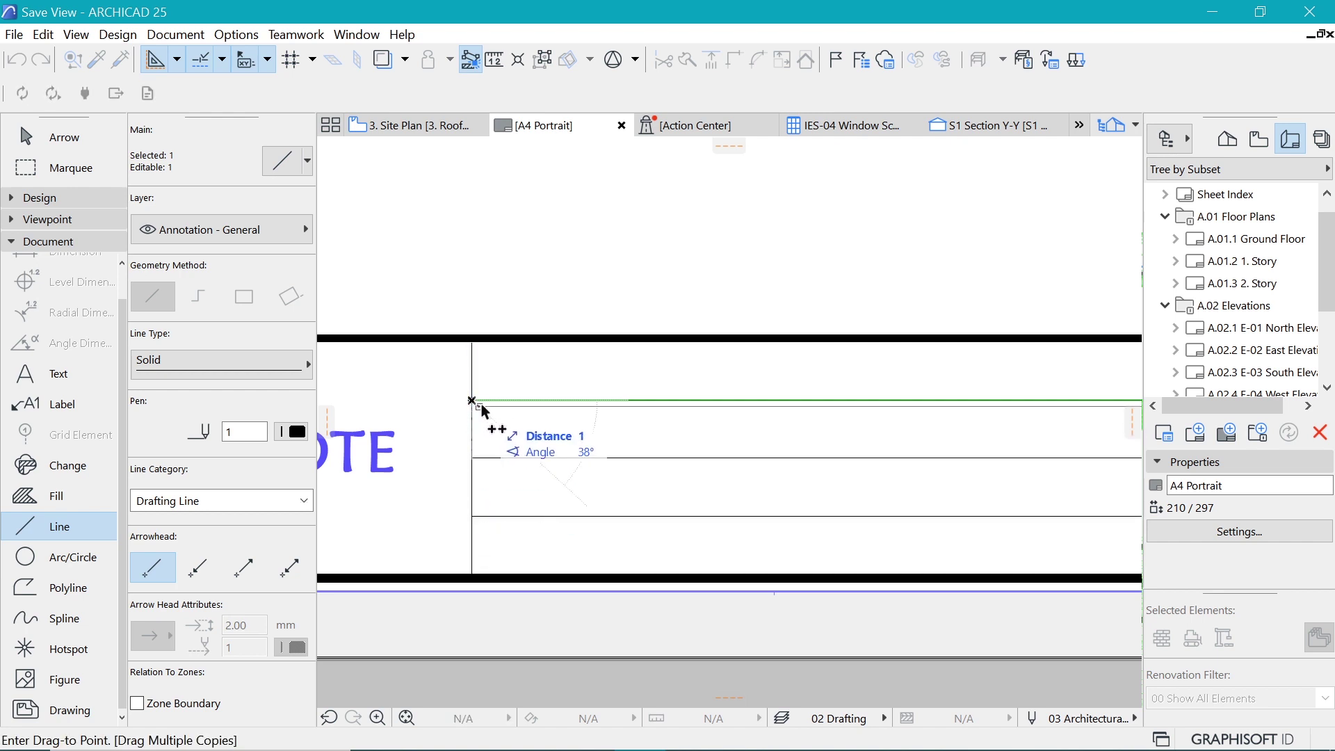
key("Escape")
scroll(350, 505, "down", 3)
key("Escape")
scroll(610, 420, "down", 2)
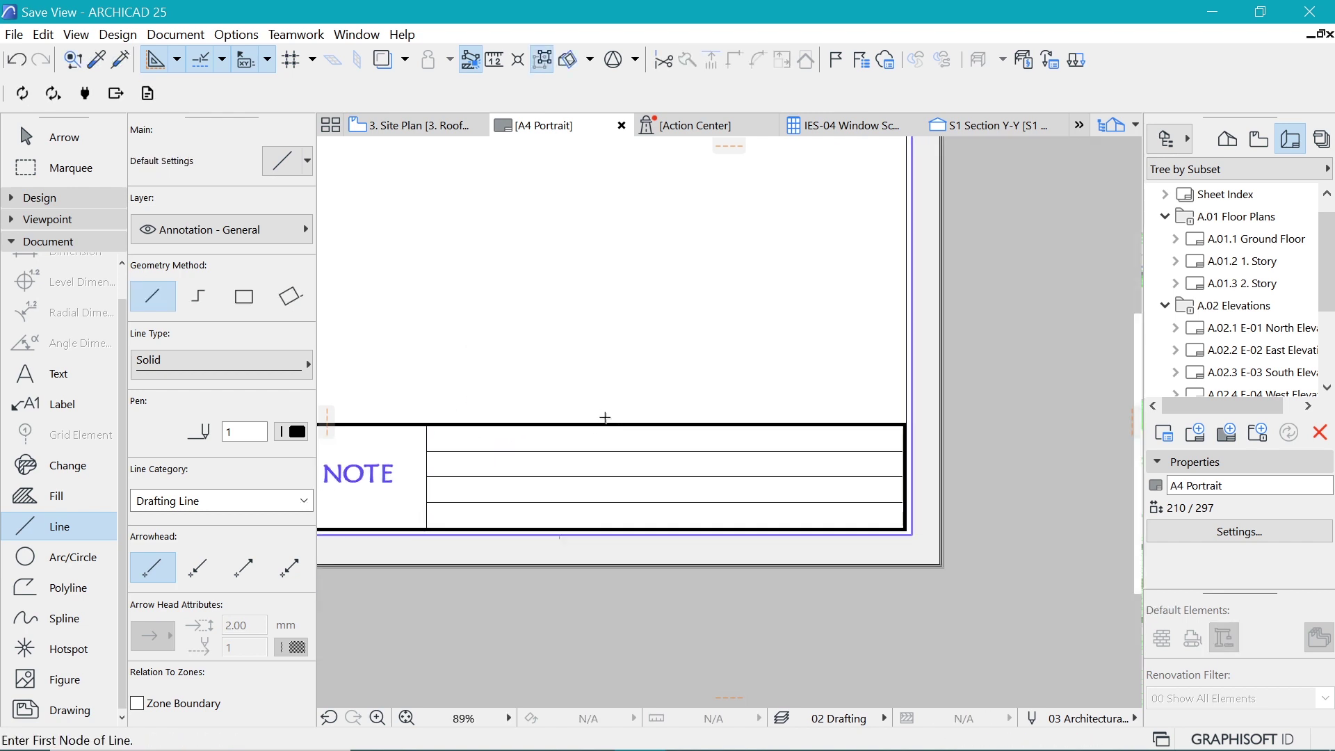
- Add the text "Title" in the uppermost row of the title block, just past the vertical divider line
scroll(515, 447, "up", 3)
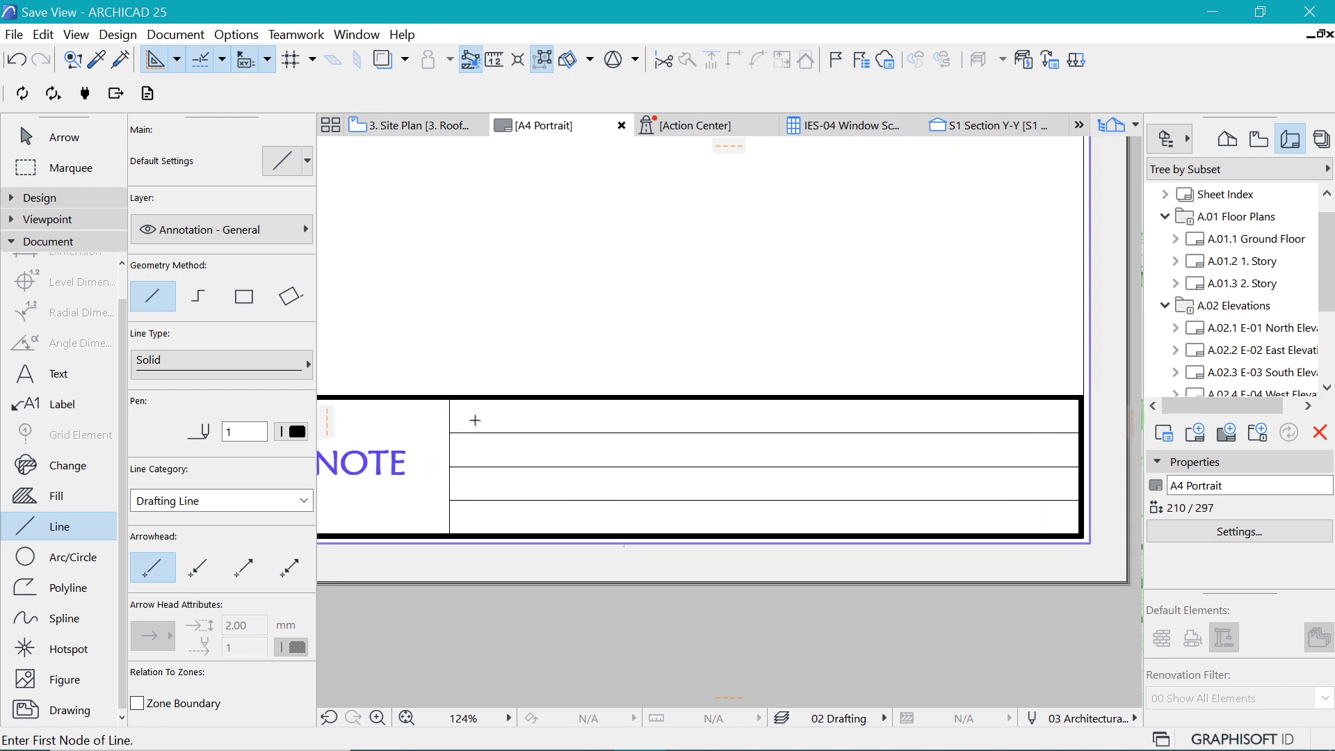
scroll(475, 420, "up", 2)
scroll(514, 460, "down", 2)
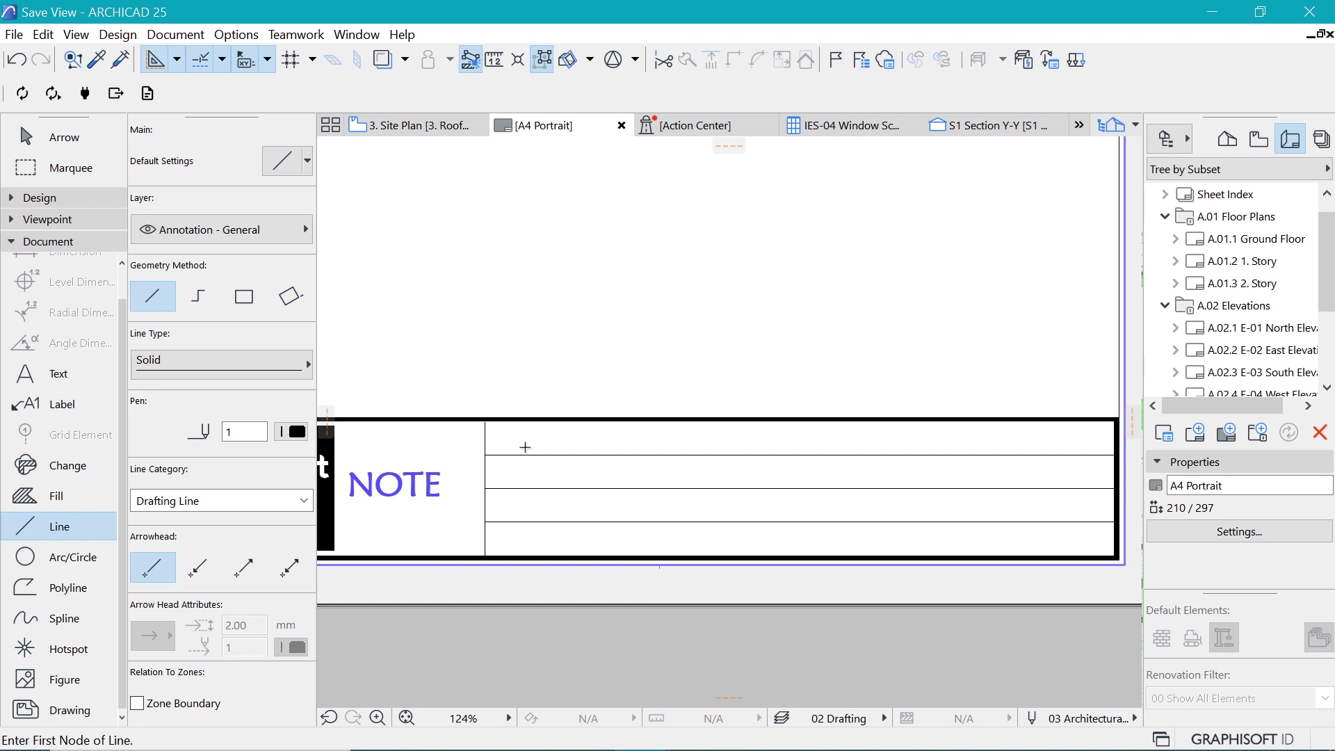
scroll(525, 447, "up", 2)
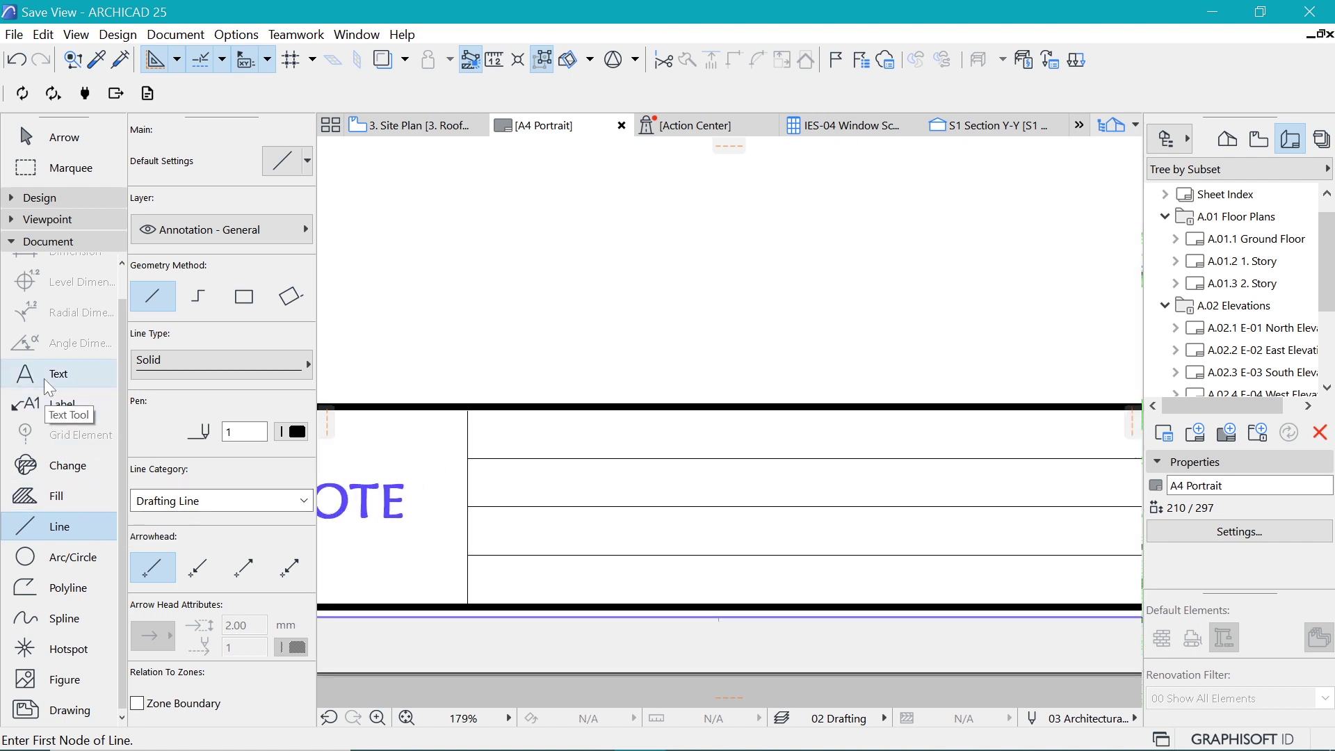
left_click(68, 373)
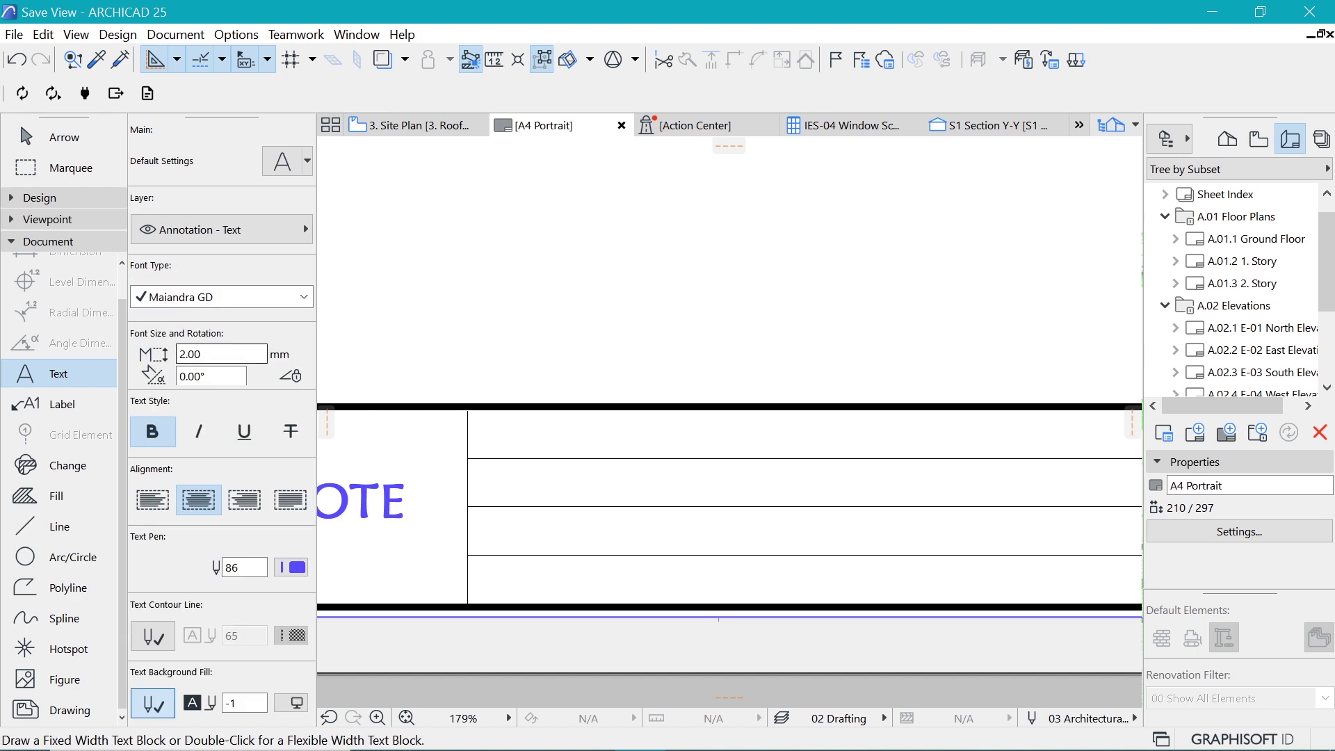
double_click(501, 436)
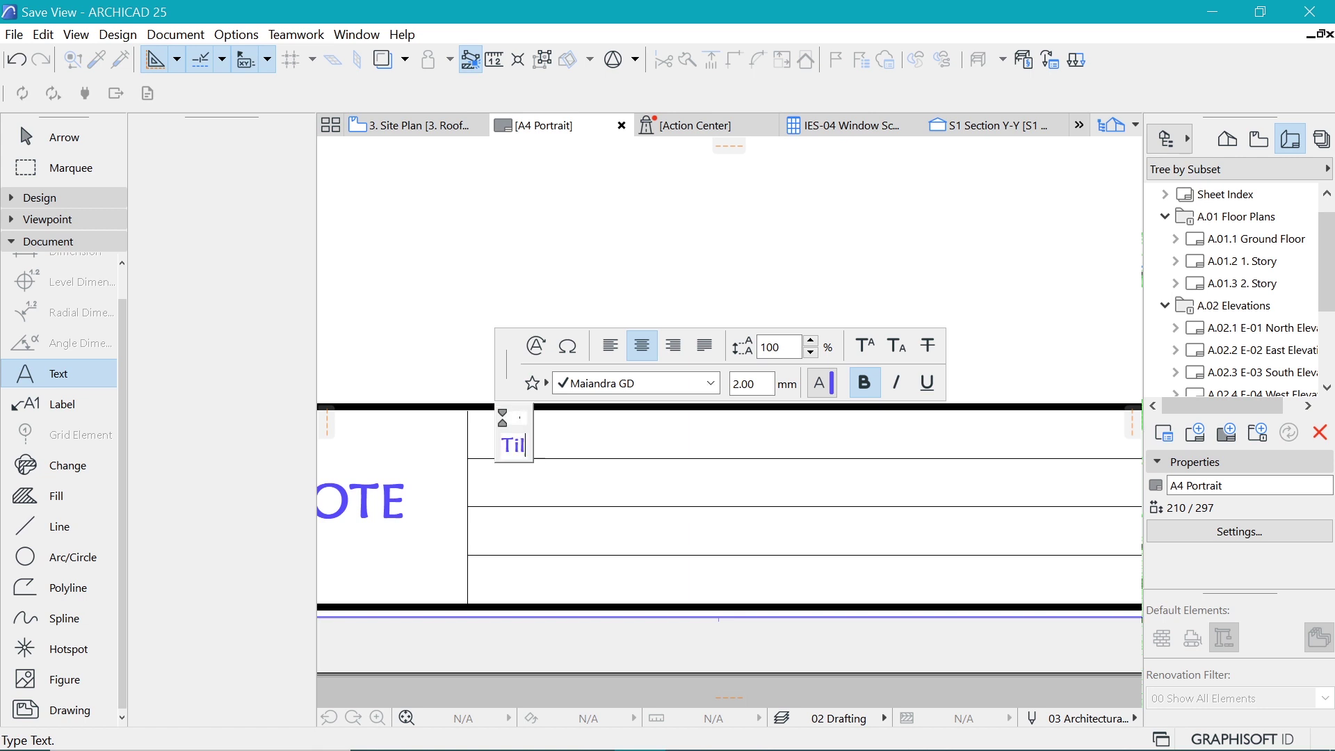
type("Title")
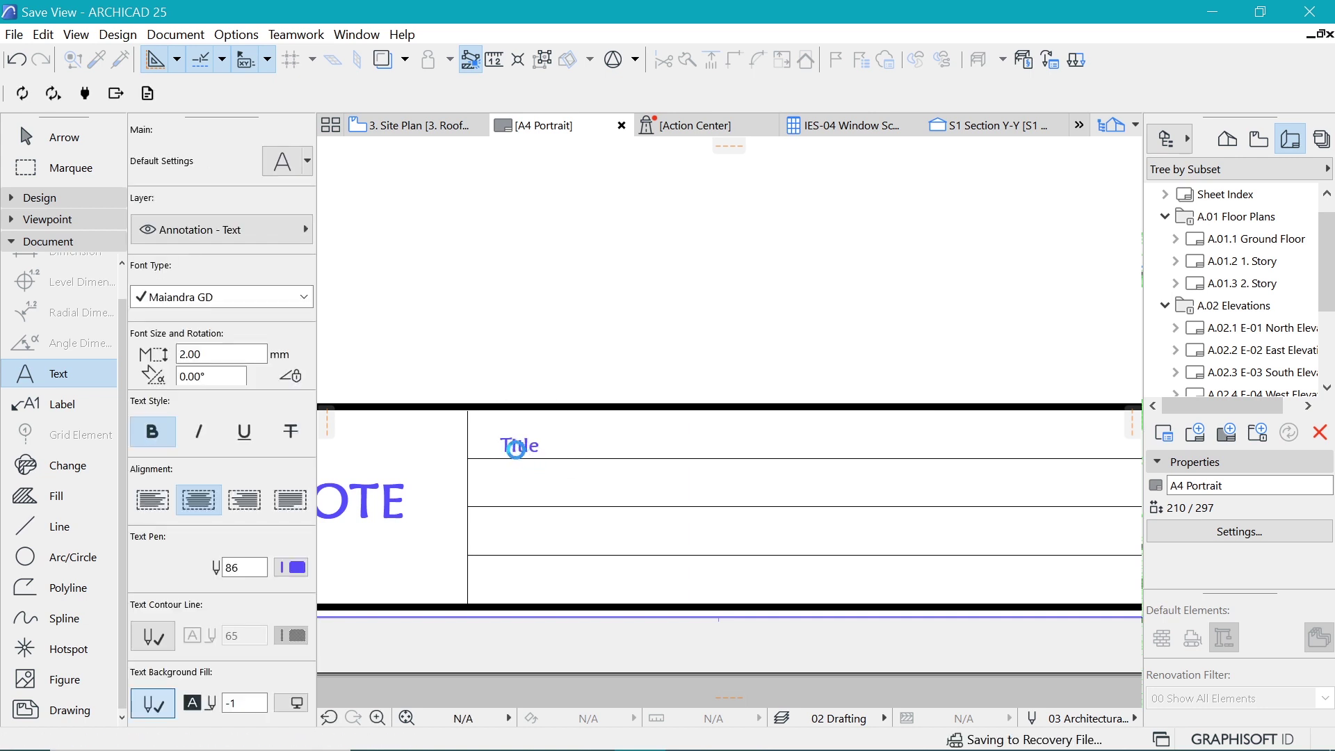
- Move the "Title" text horizontally so it sits close to the vertical divider line
key("ctrl+d")
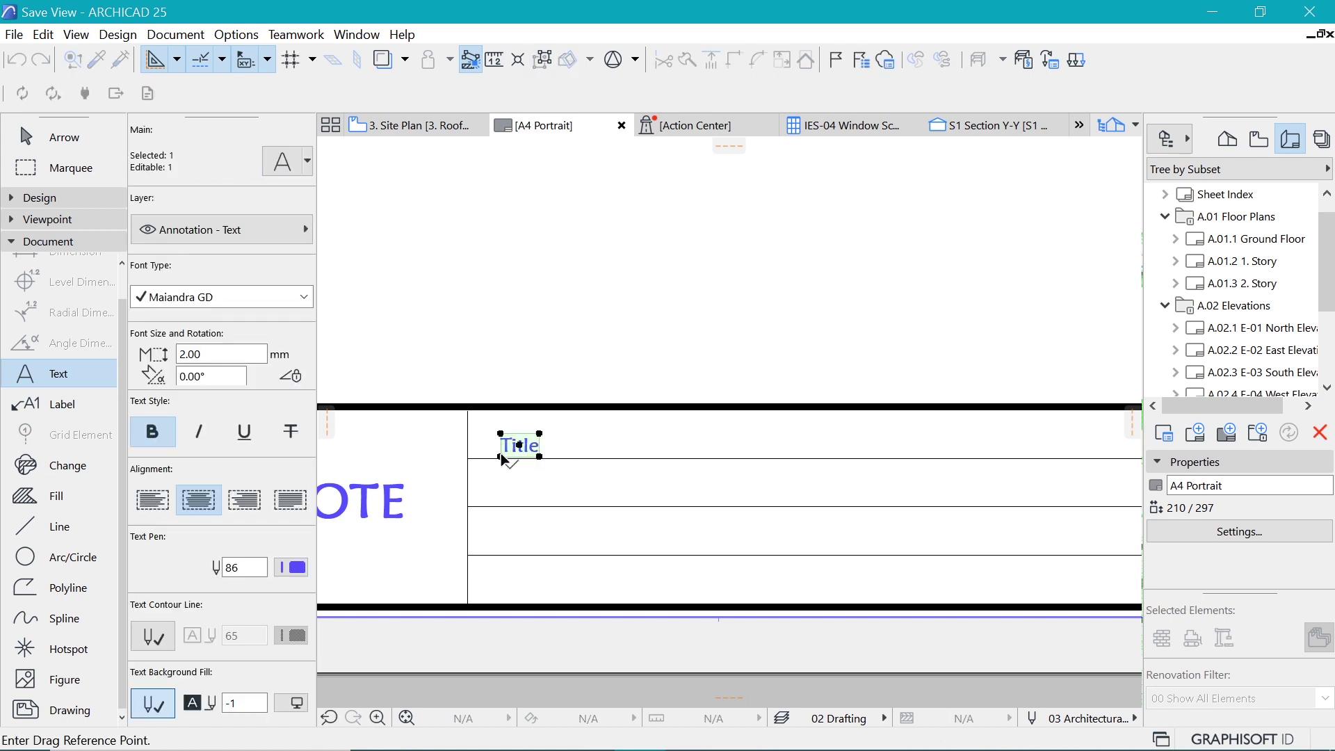
left_click(500, 456)
scroll(481, 453, "up", 3)
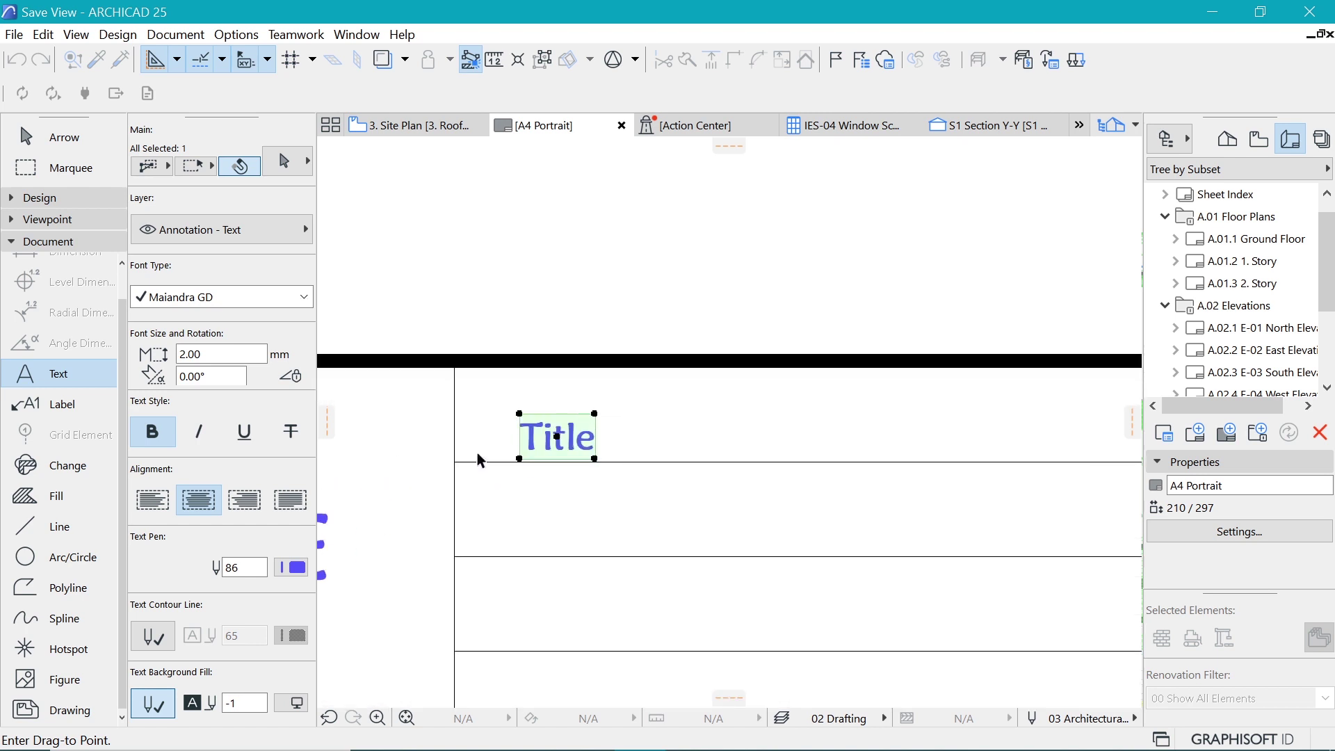
key("Escape")
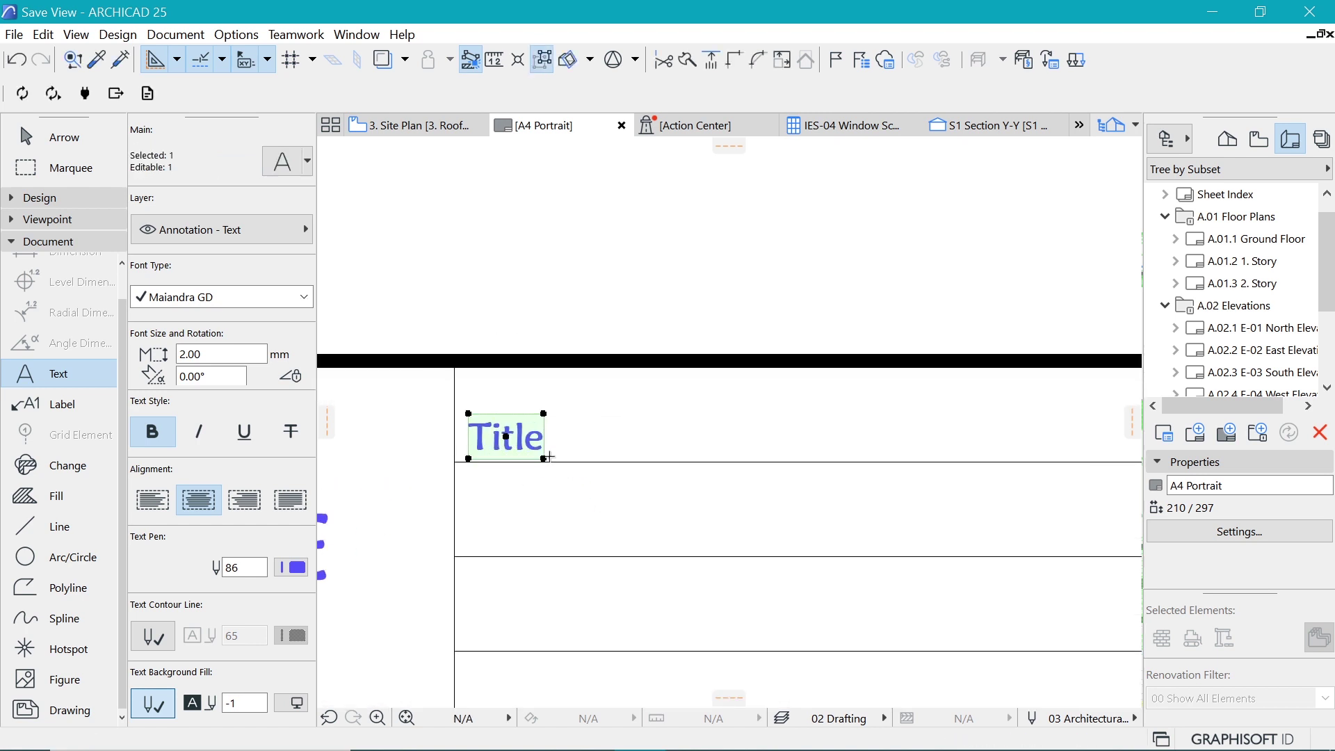
- Drag multiple copies of the "Title" text down into the three rows below, using the row lines as spacing
scroll(565, 252, "down", 2)
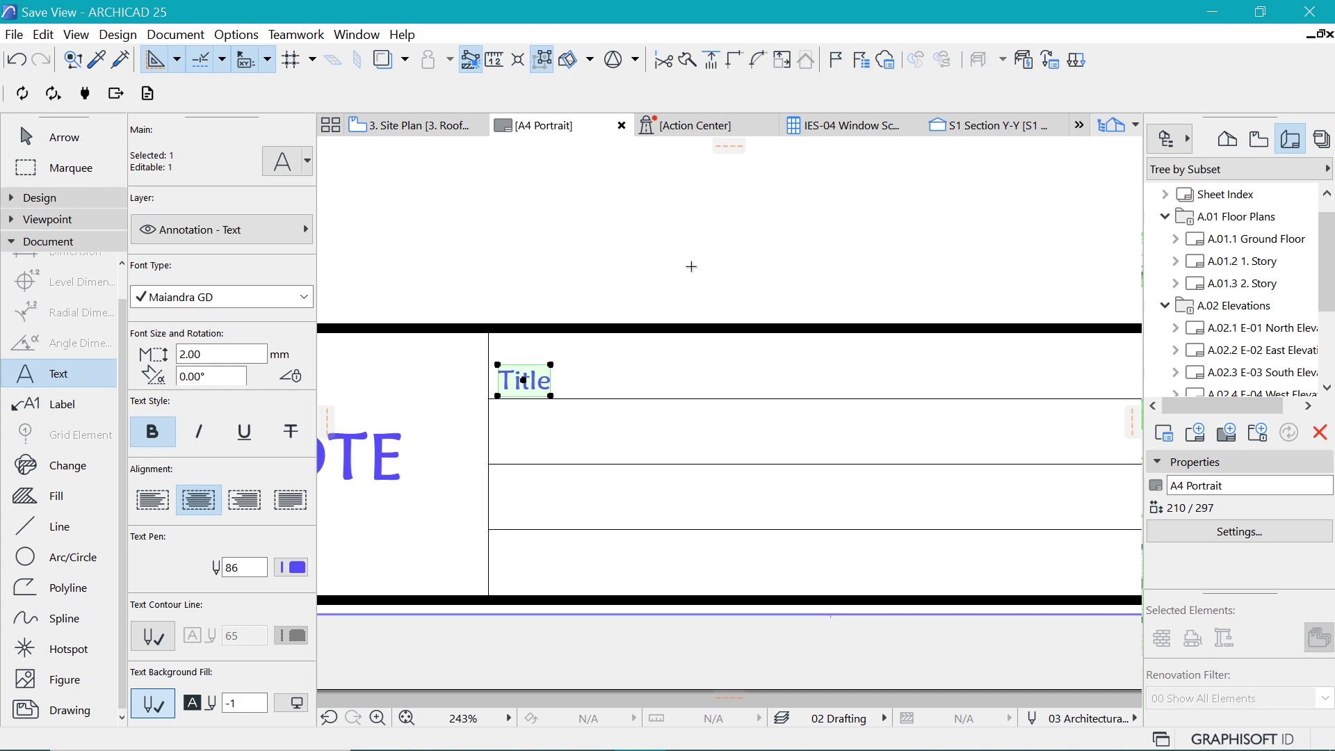
right_click(684, 218)
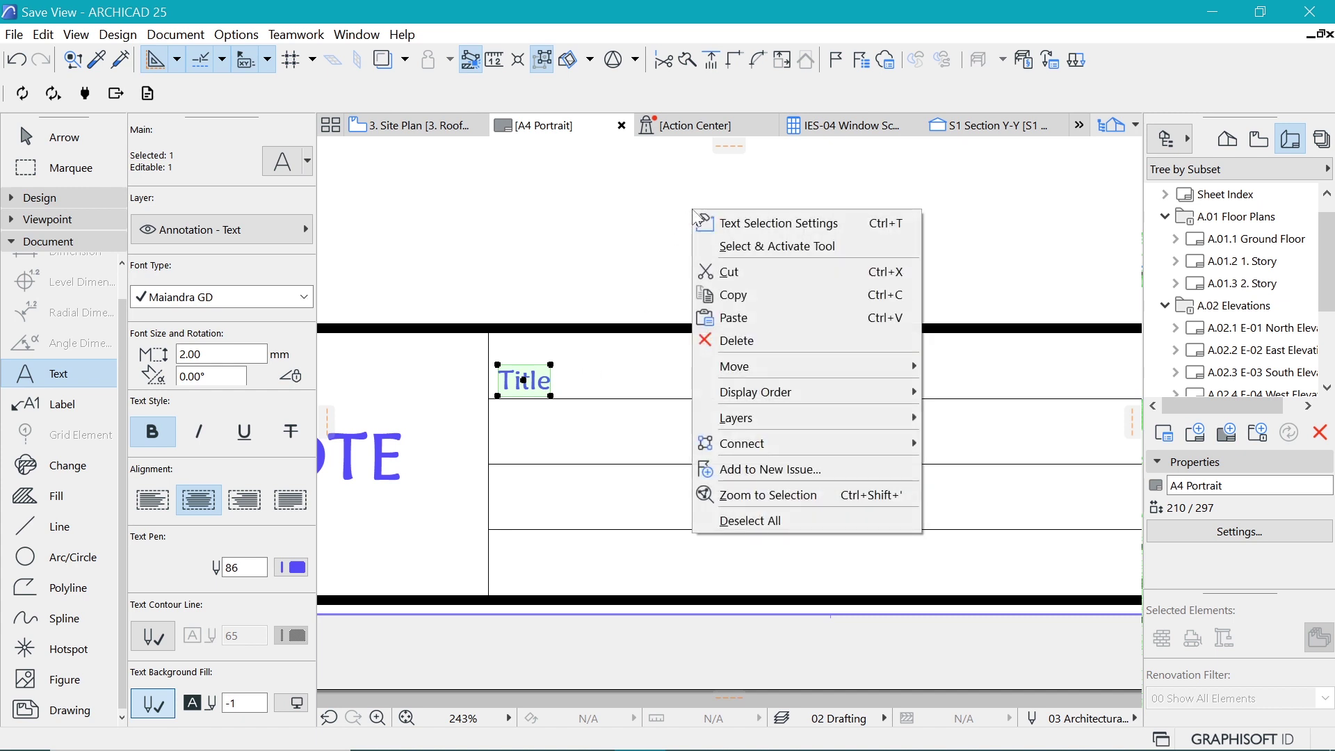
mouse_move(799, 367)
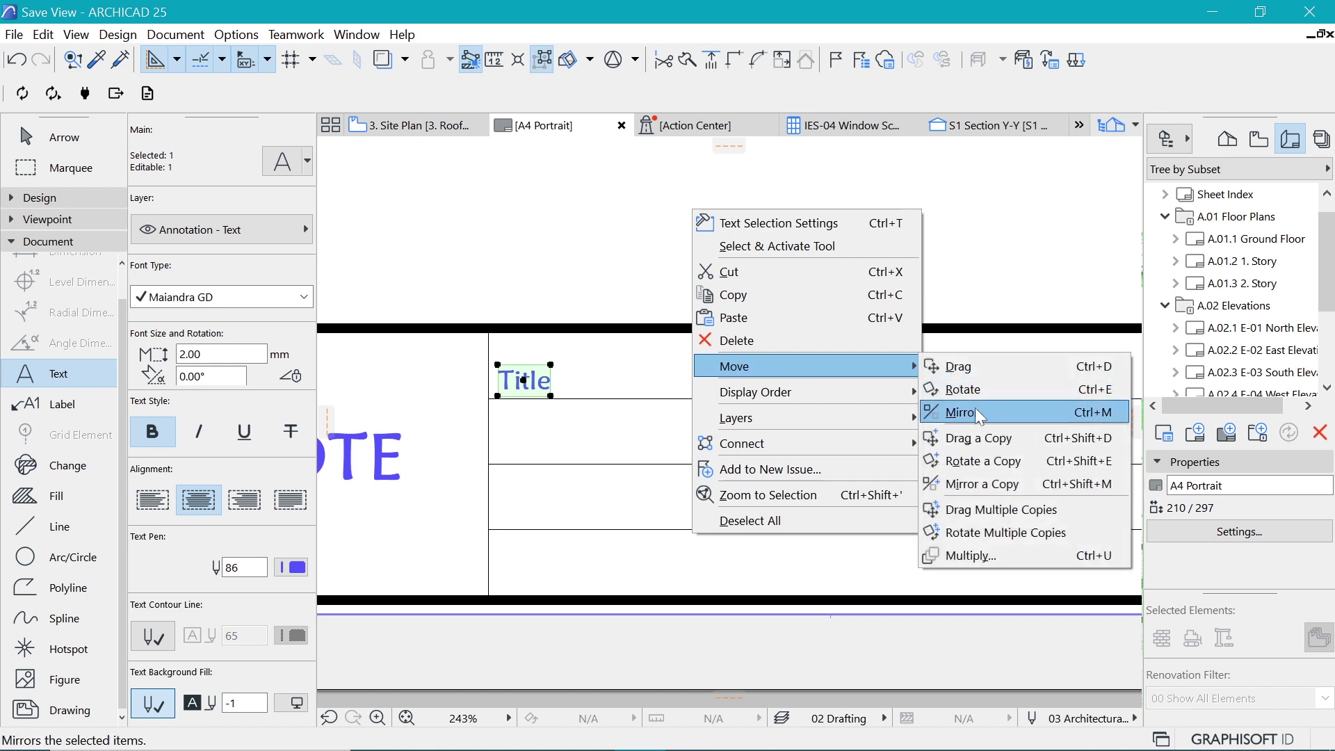
left_click(967, 504)
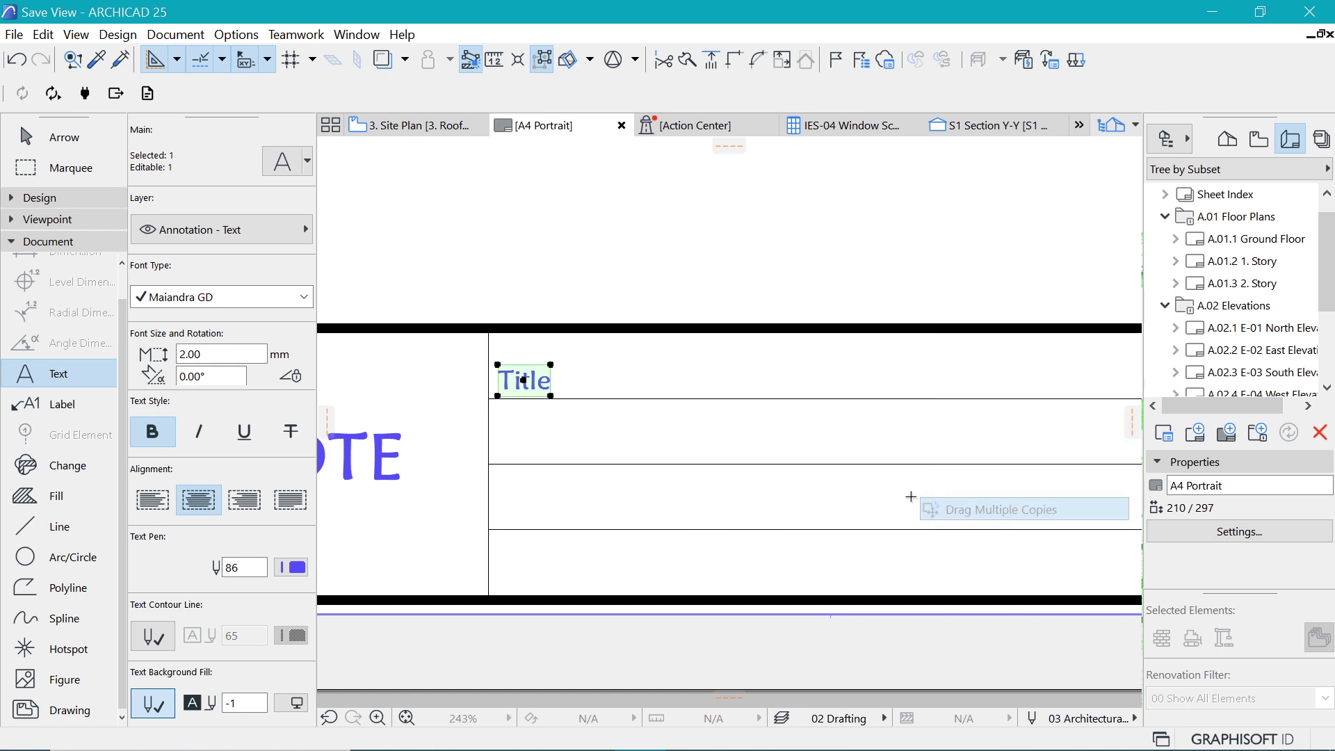
left_click(672, 398)
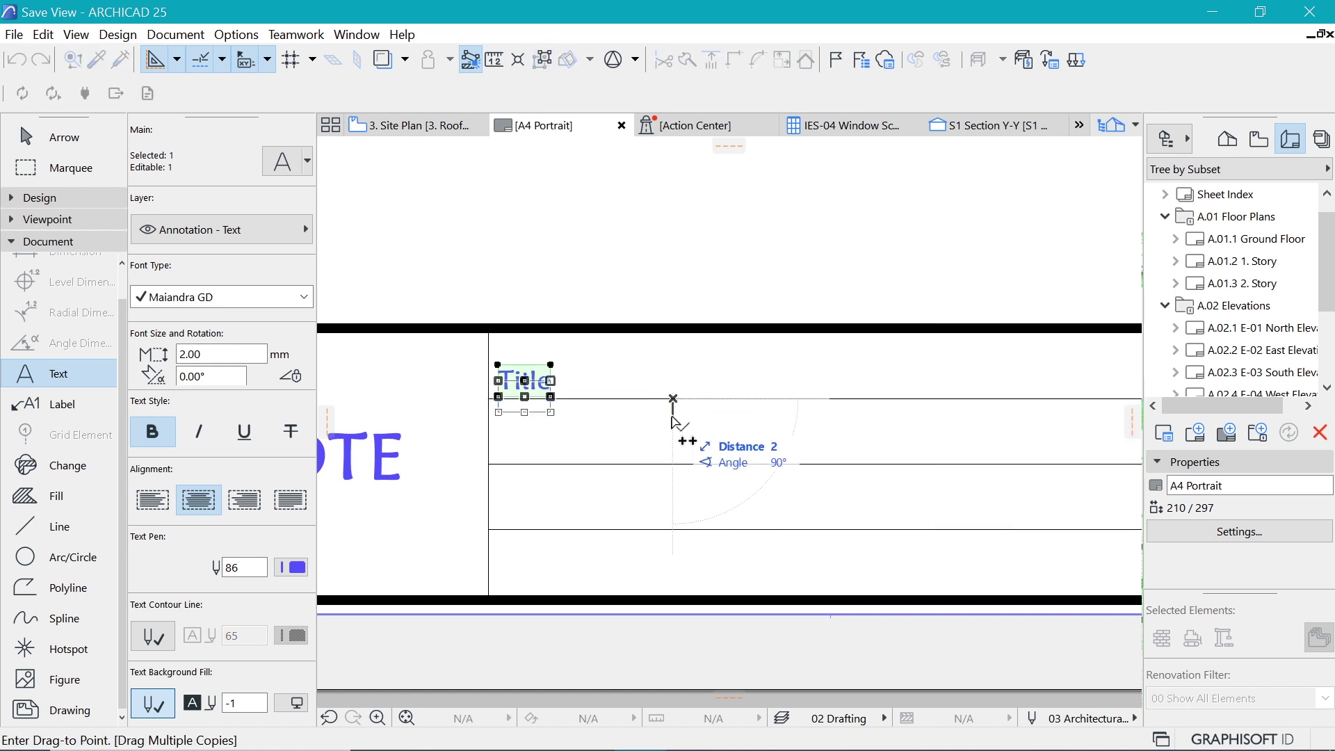
left_click(673, 464)
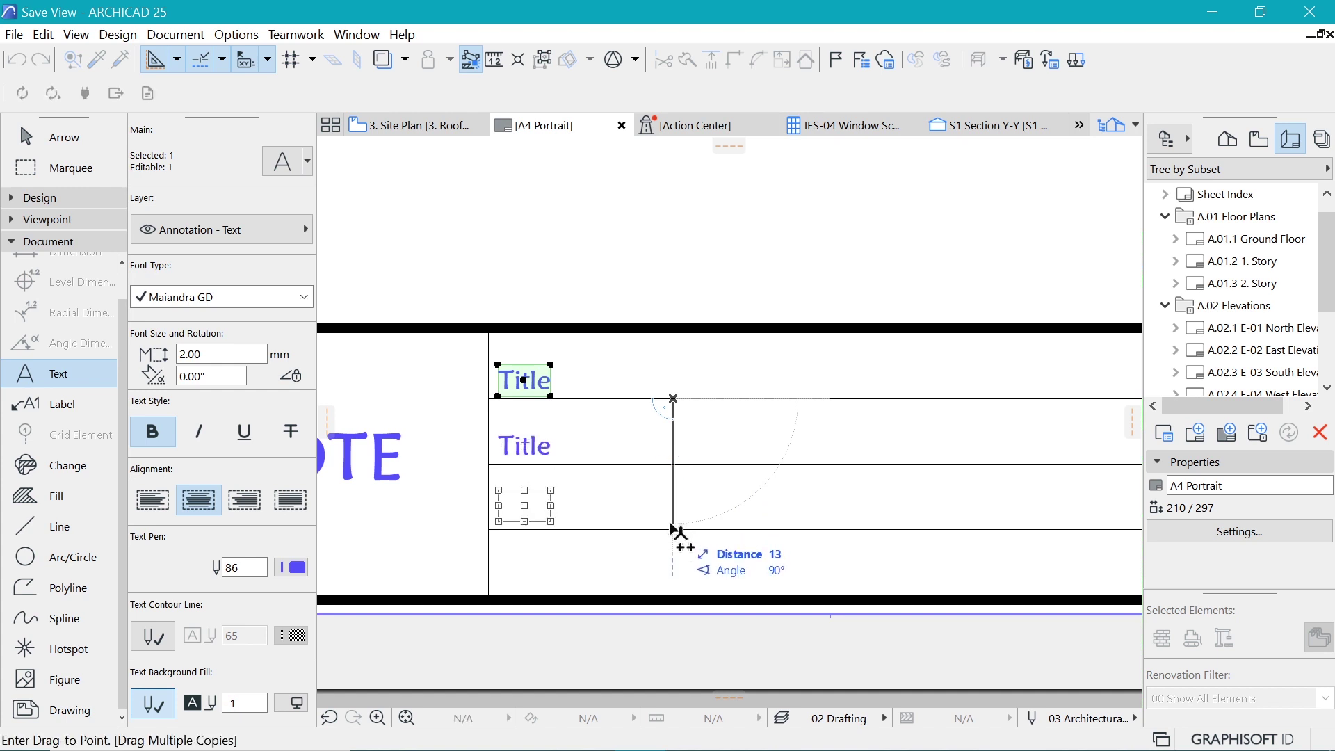
left_click(672, 529)
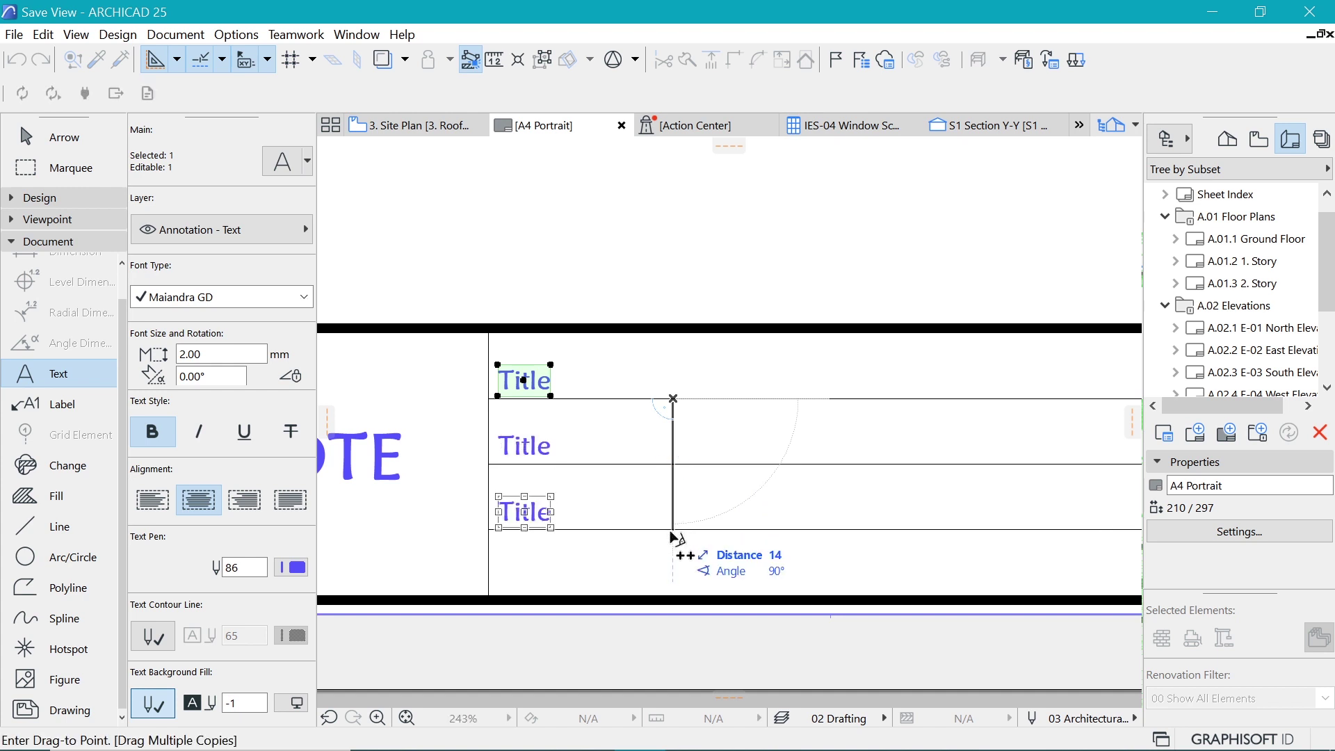
left_click(673, 594)
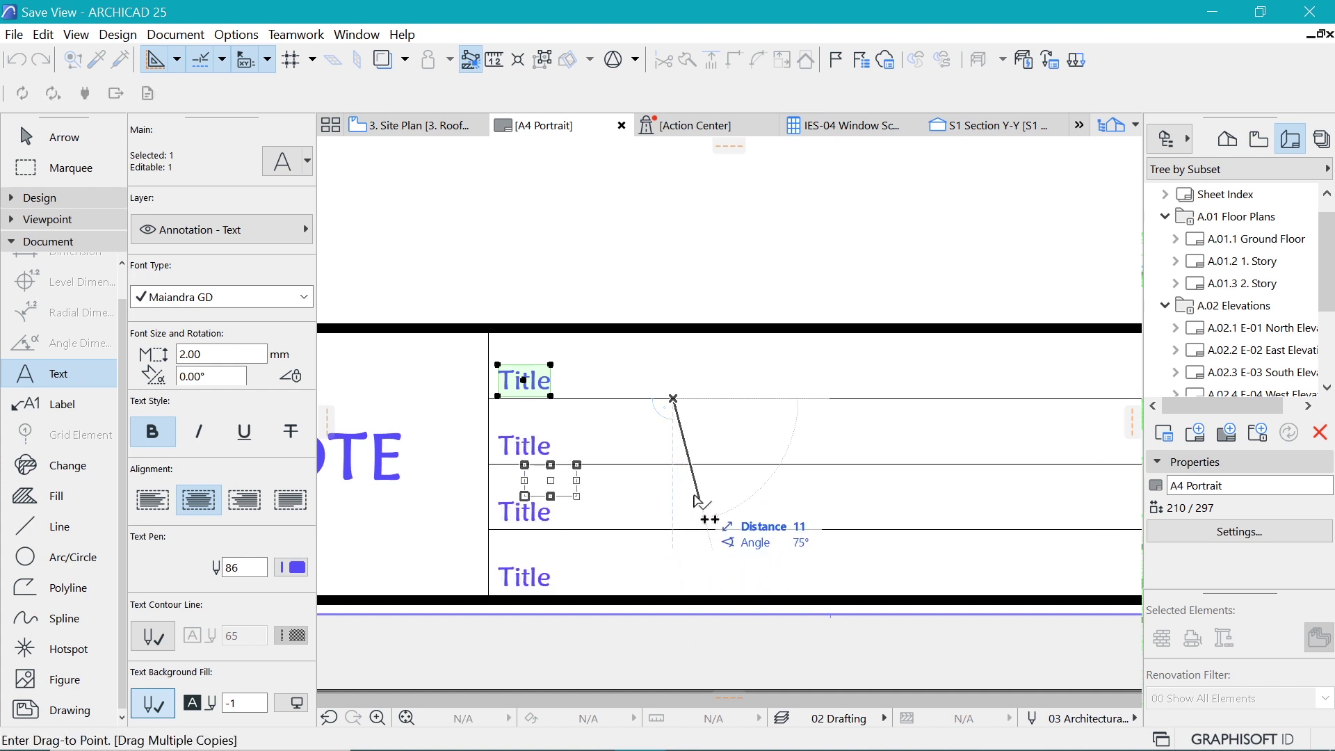
key("Escape")
key("Escape")
scroll(584, 487, "down", 2)
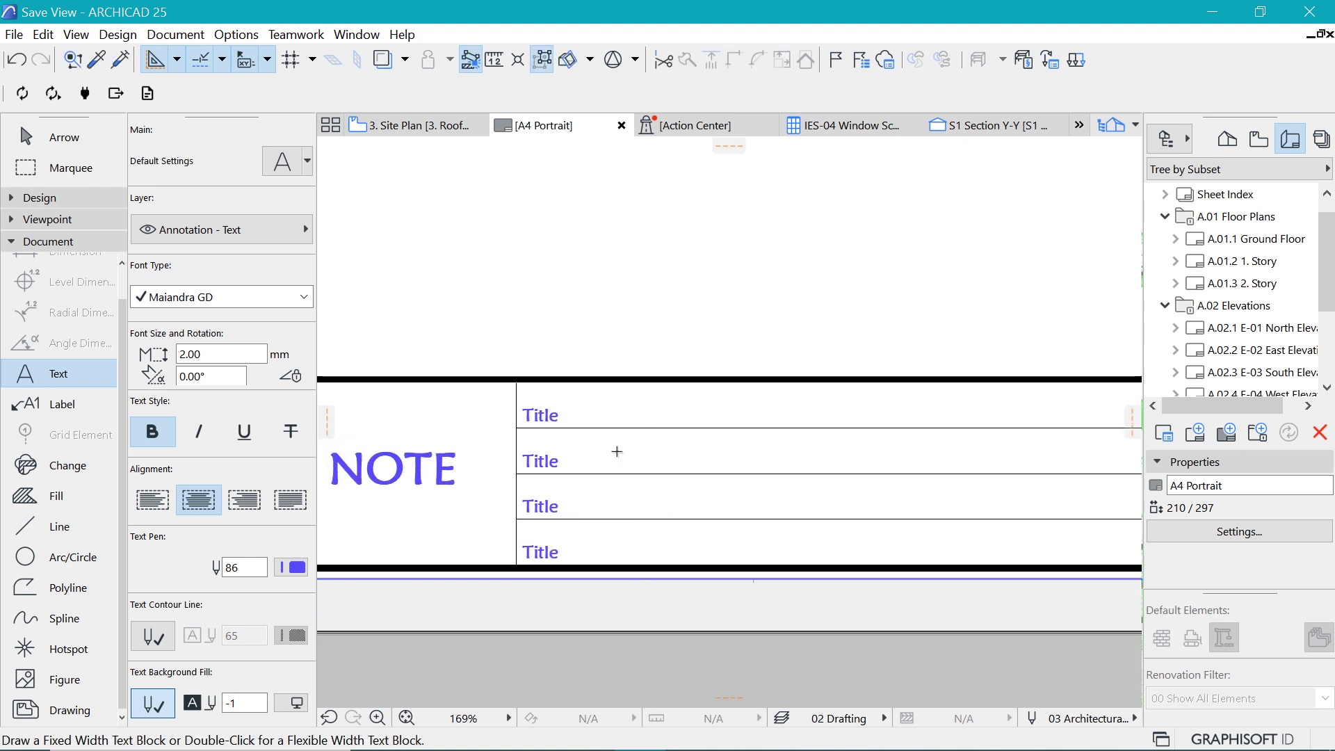
- Draw a black vertical fill 1 mm wide past the "Title" texts, from the lower to the upper border
left_click(56, 499)
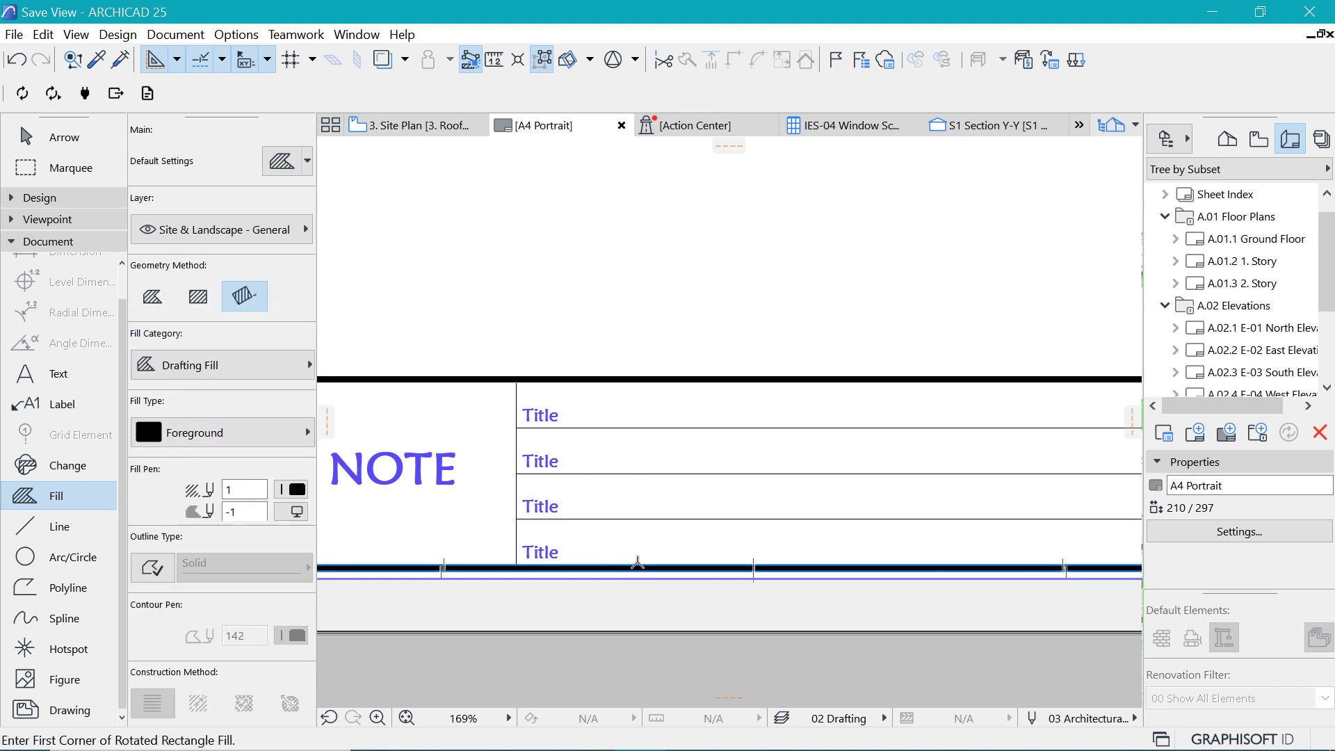
left_click(638, 565)
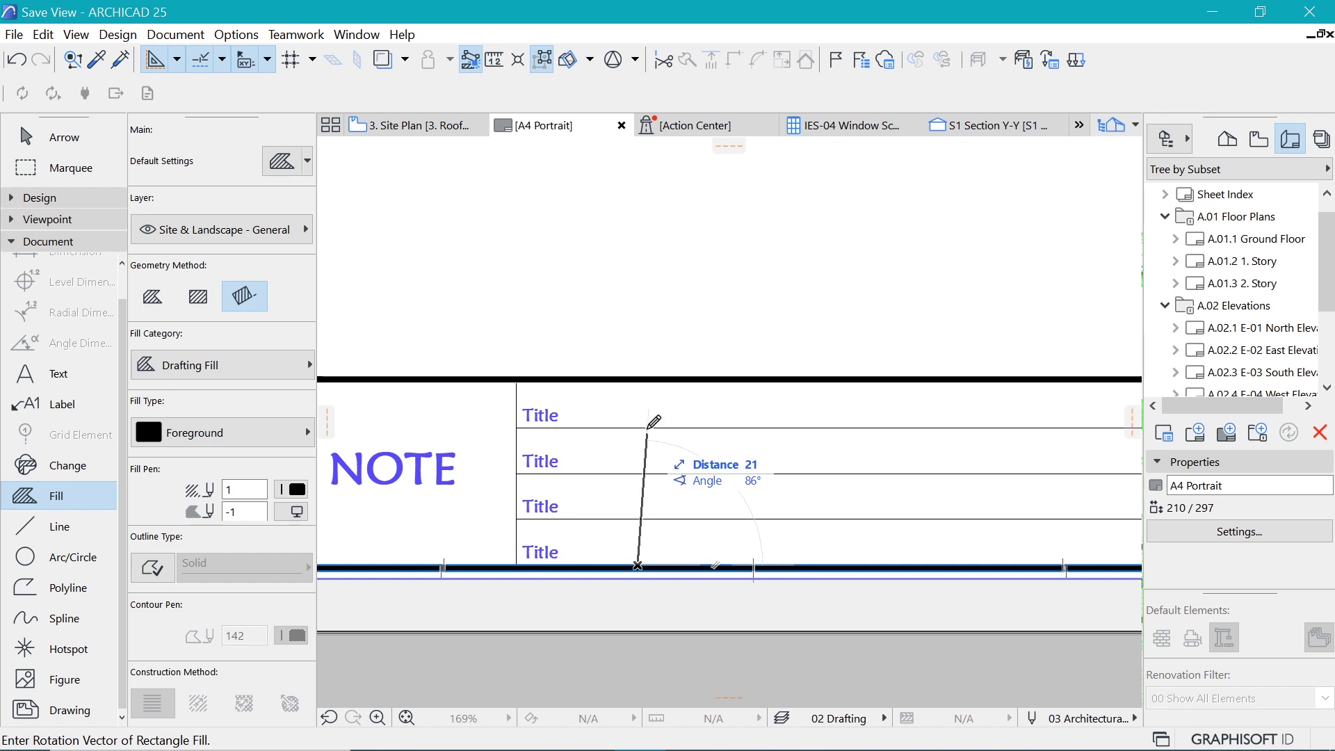
left_click(637, 379)
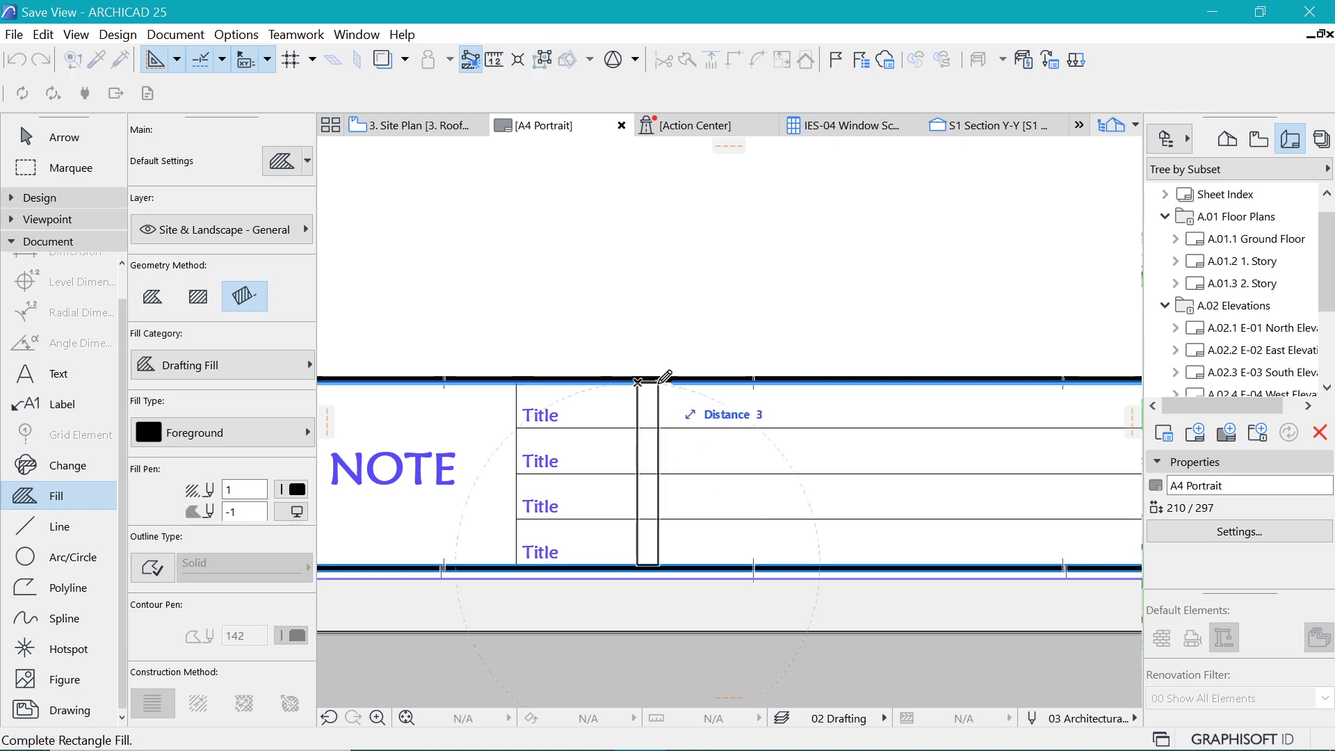
type("1")
key("Return")
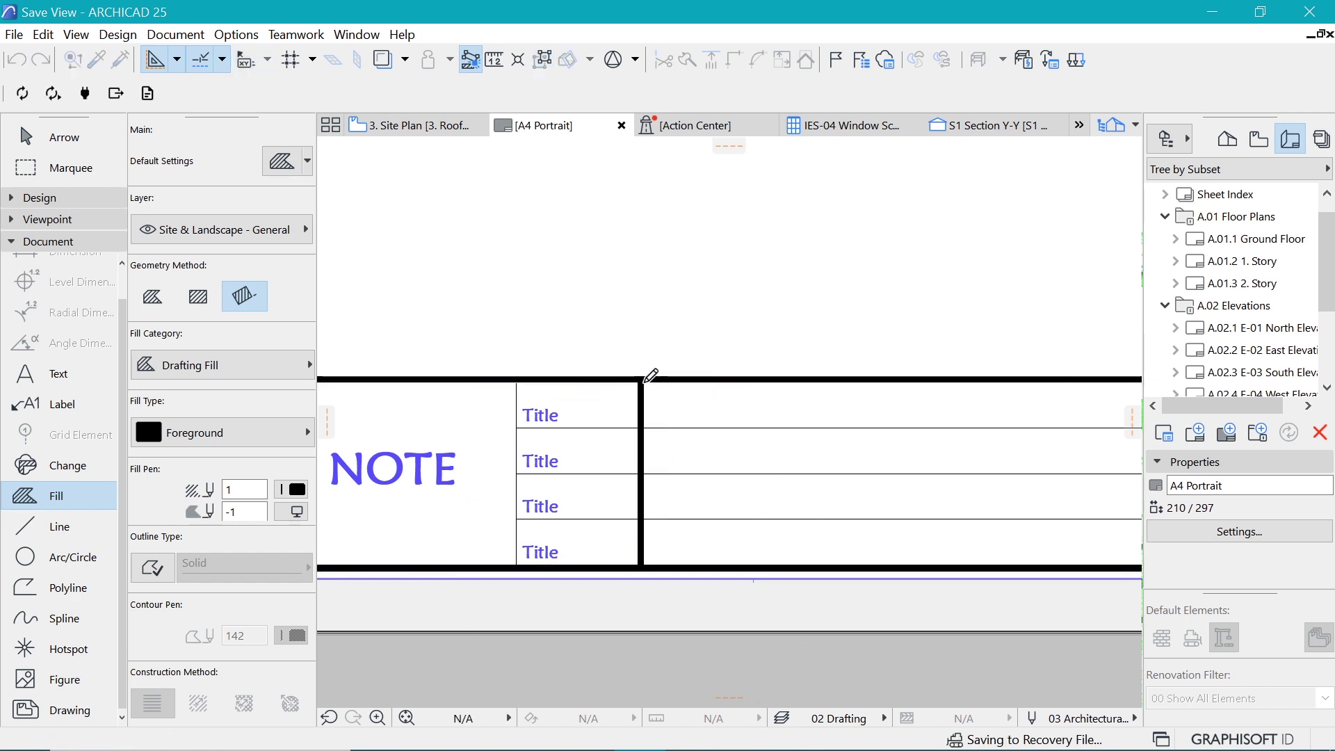
scroll(646, 379, "down", 3)
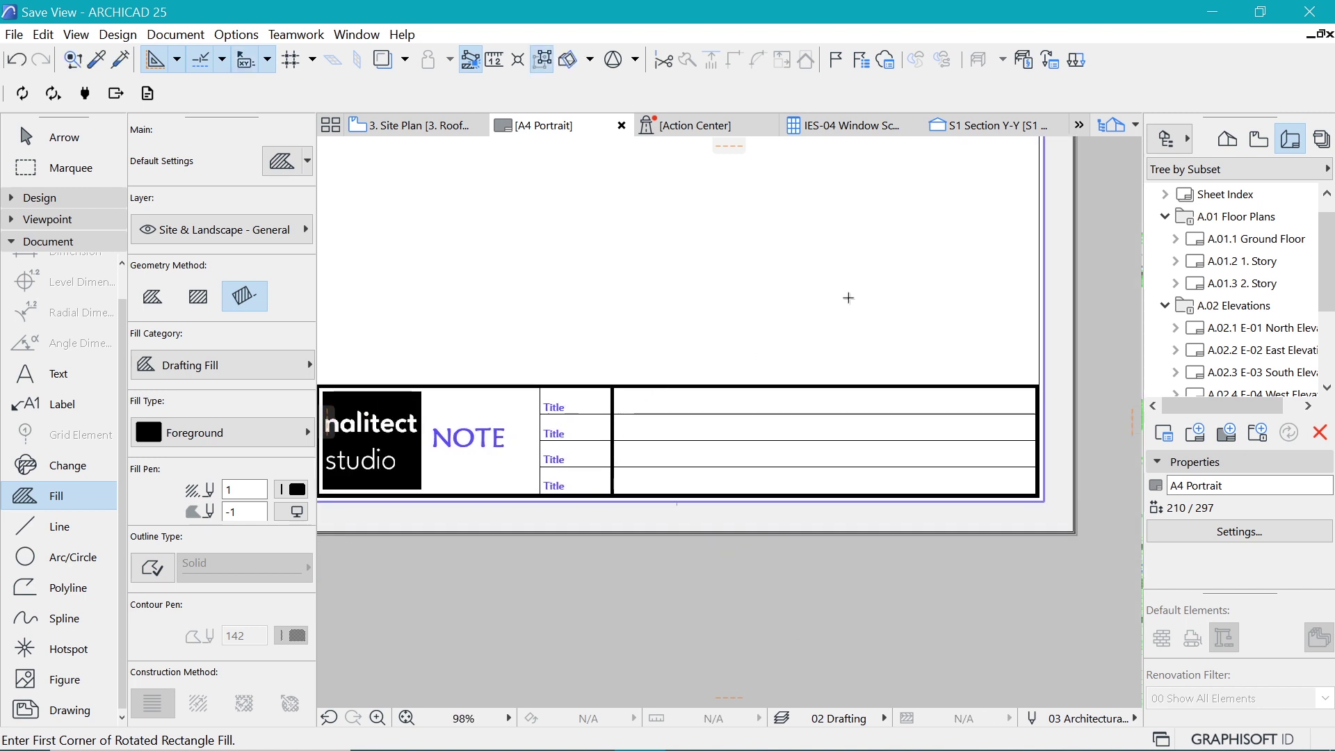
- Copy the lowest row's "Title" text horizontally about 91 mm into the wide cell past the thick vertical divider
scroll(635, 403, "up", 1)
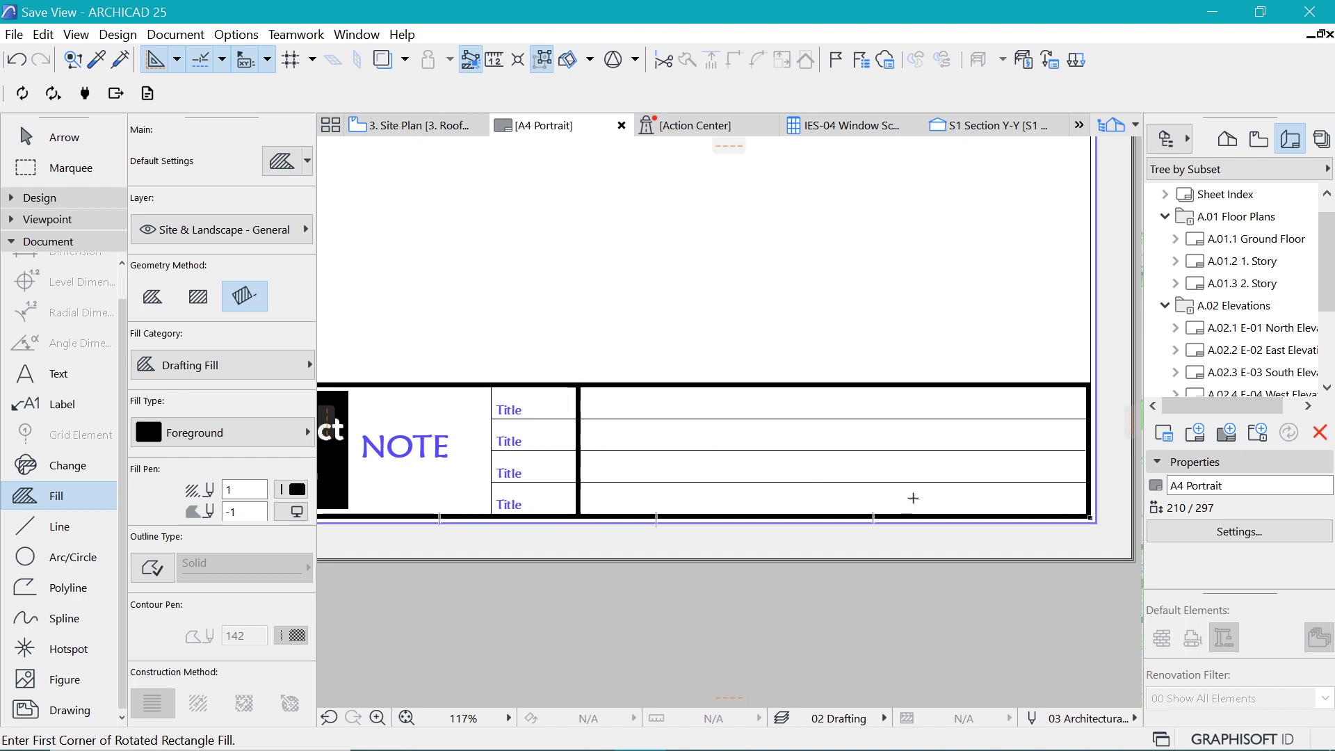
scroll(908, 494, "up", 1)
left_click(445, 506, "shift")
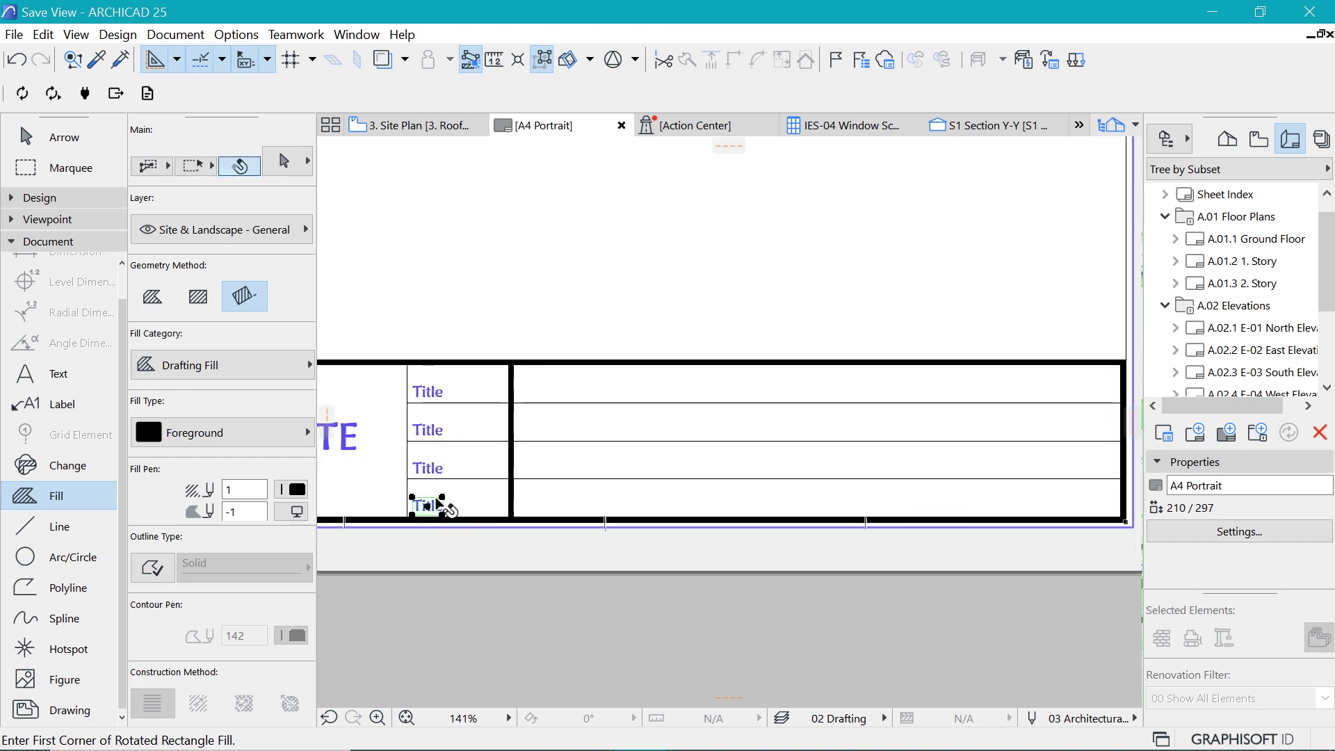
key("ctrl+shift+d")
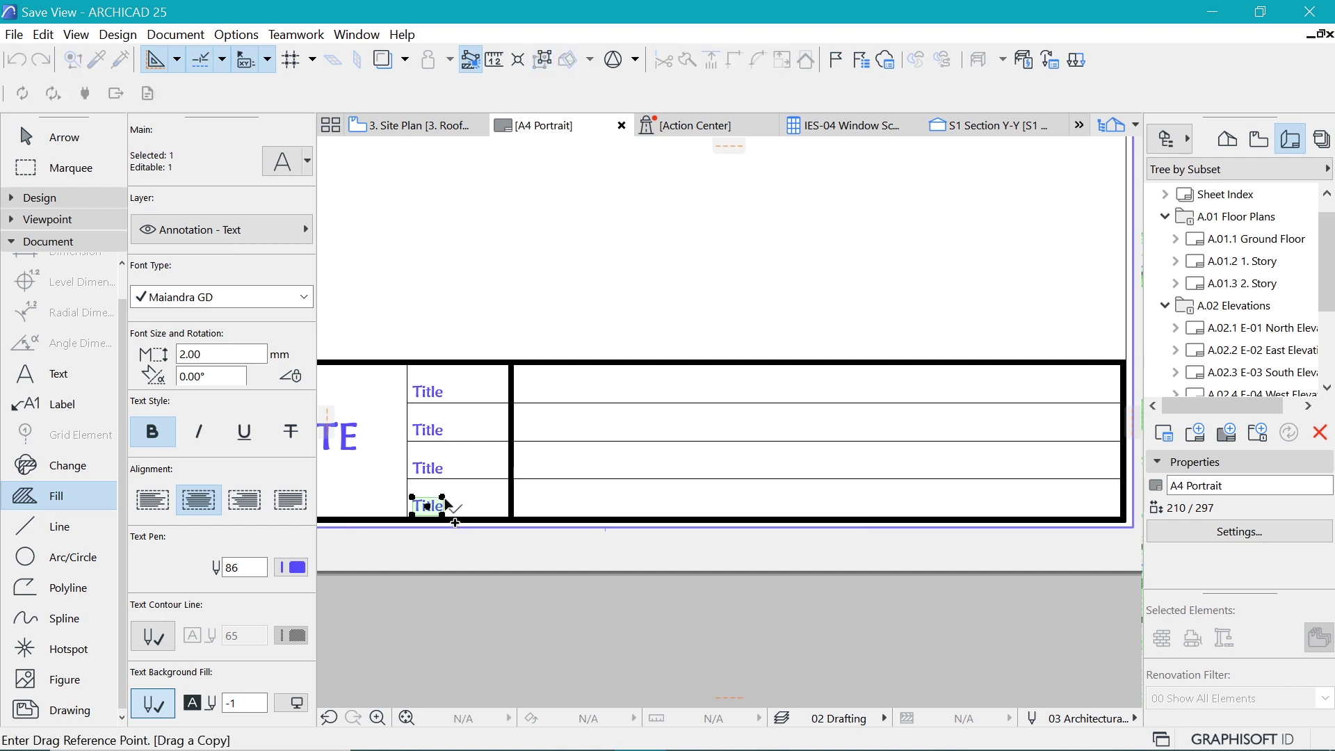
left_click(443, 497)
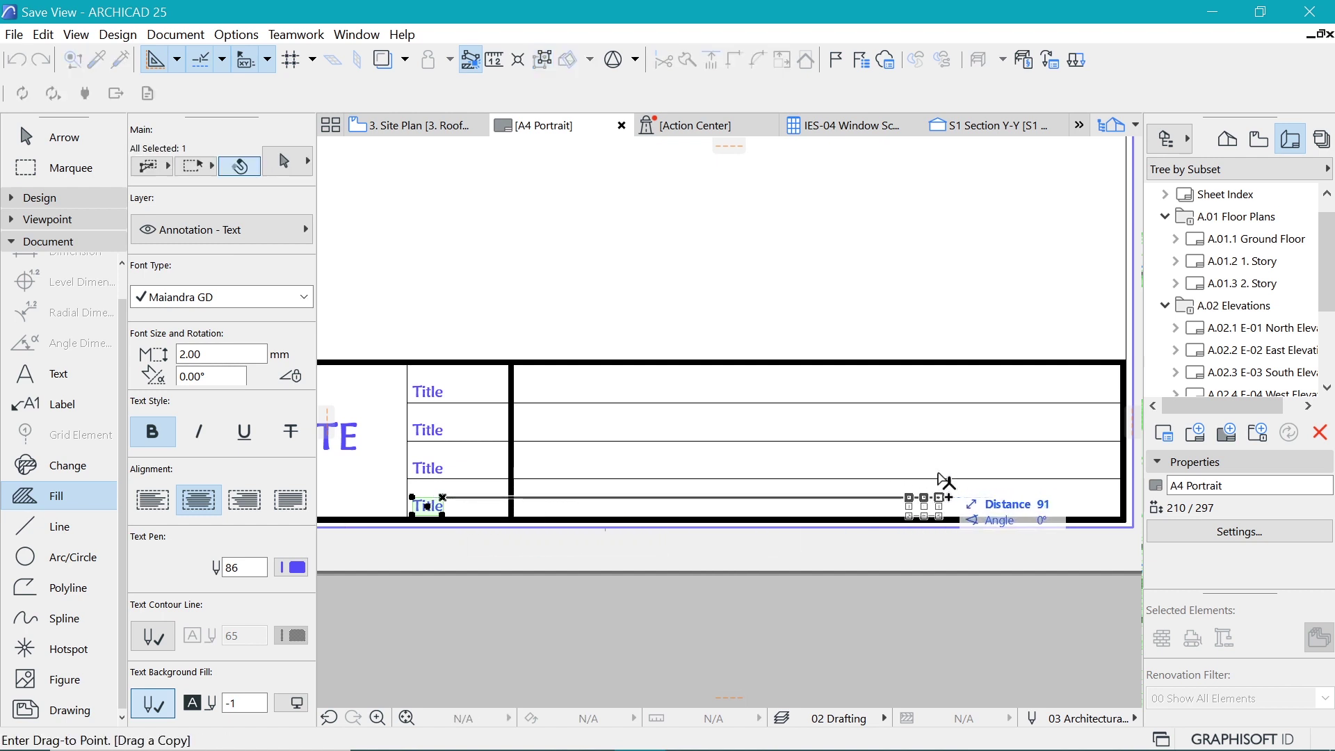
left_click(948, 496)
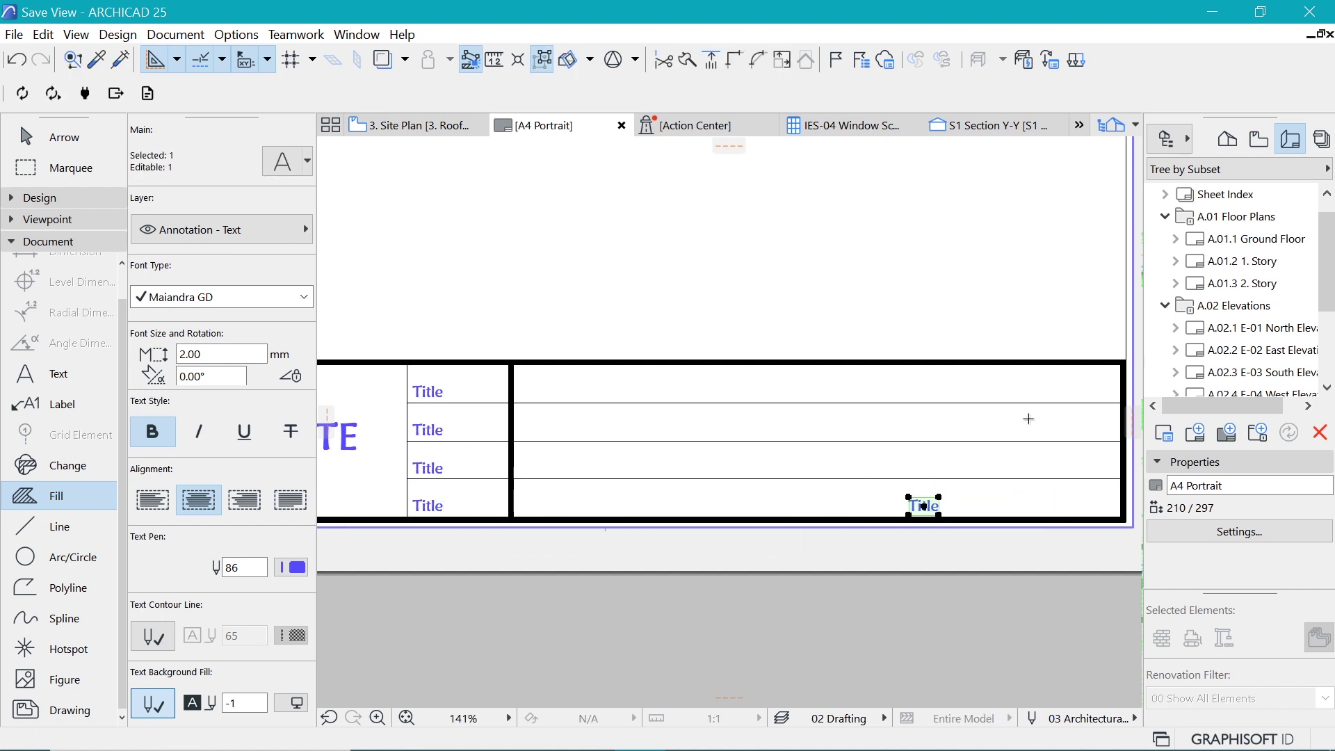
- Drag a copy of the new "Title" text up into the uppermost row, close to the outer right border
scroll(1029, 418, "up", 1)
scroll(855, 423, "down", 2)
scroll(703, 468, "up", 3)
key("ctrl+d")
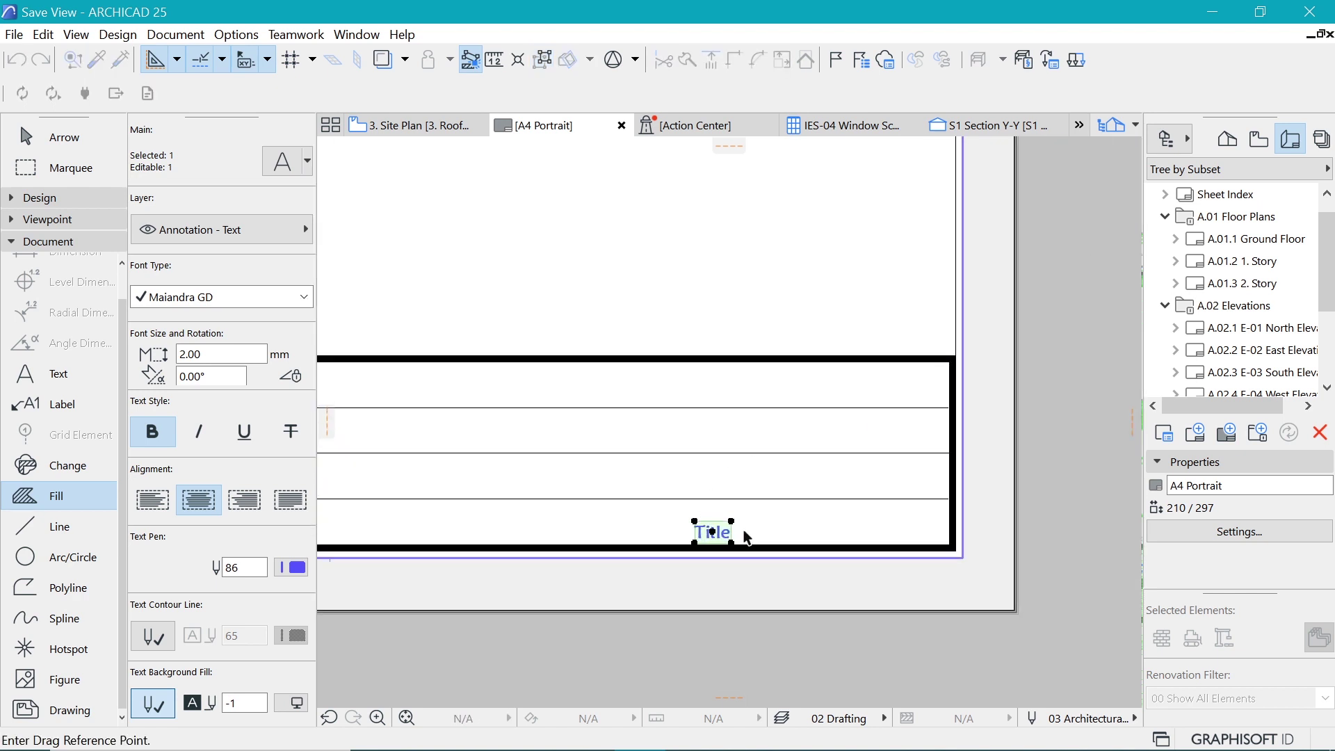
left_click(731, 521)
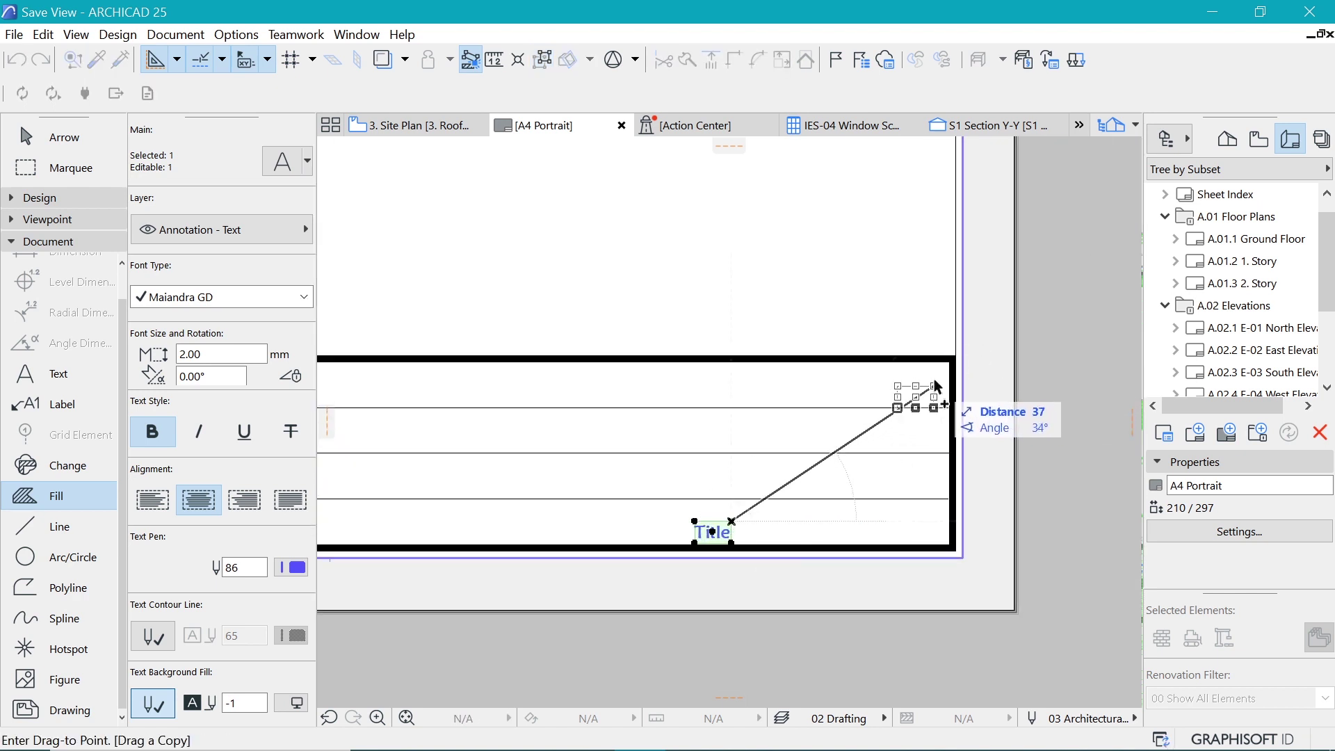
left_click(935, 386)
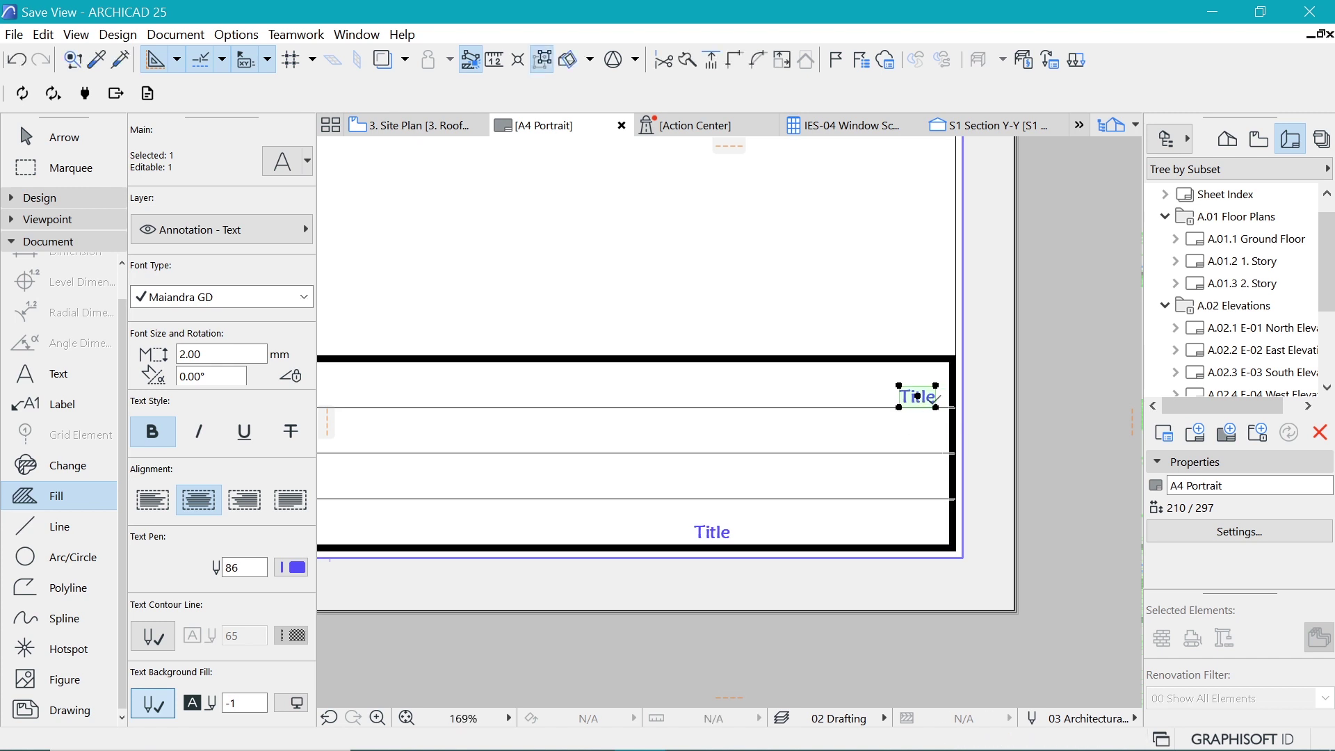
- Place another "Title" copy in the uppermost row, horizontally to the left of the one beside the border
key("ctrl+alt+d")
left_click(936, 407)
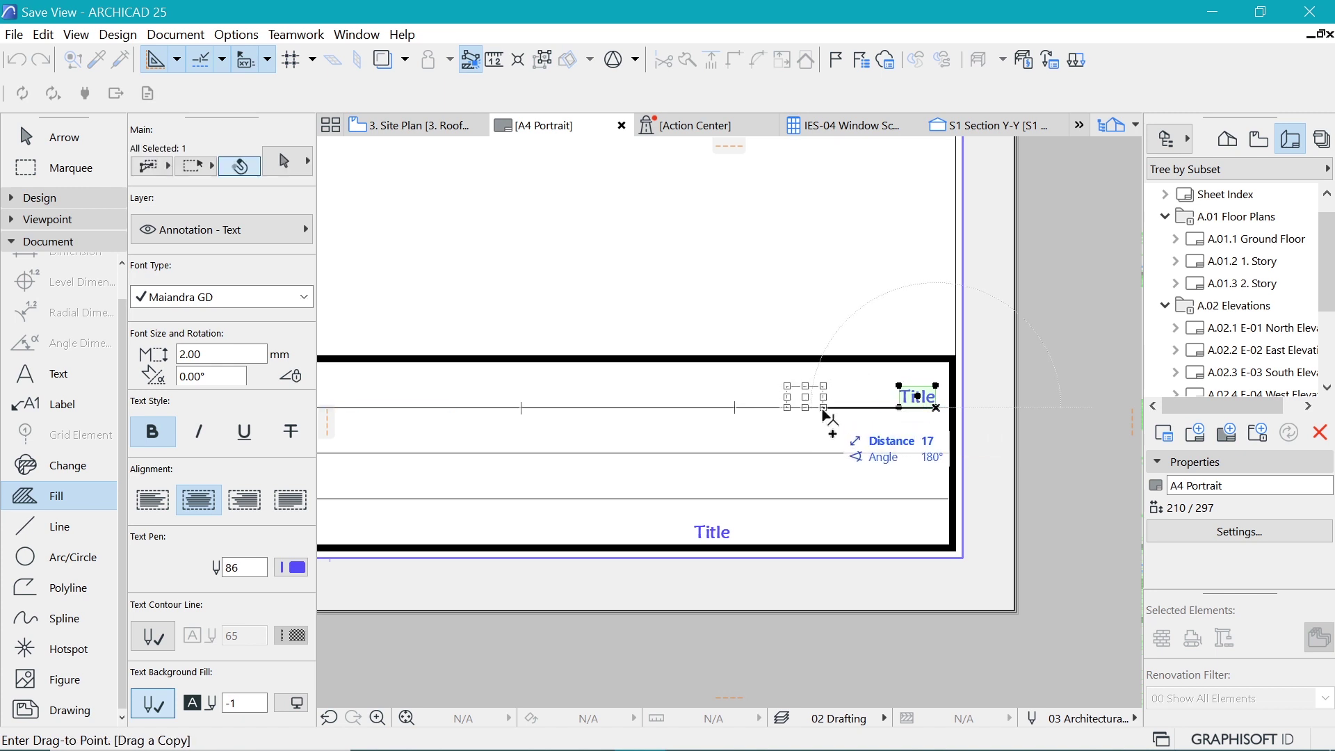
left_click(811, 407)
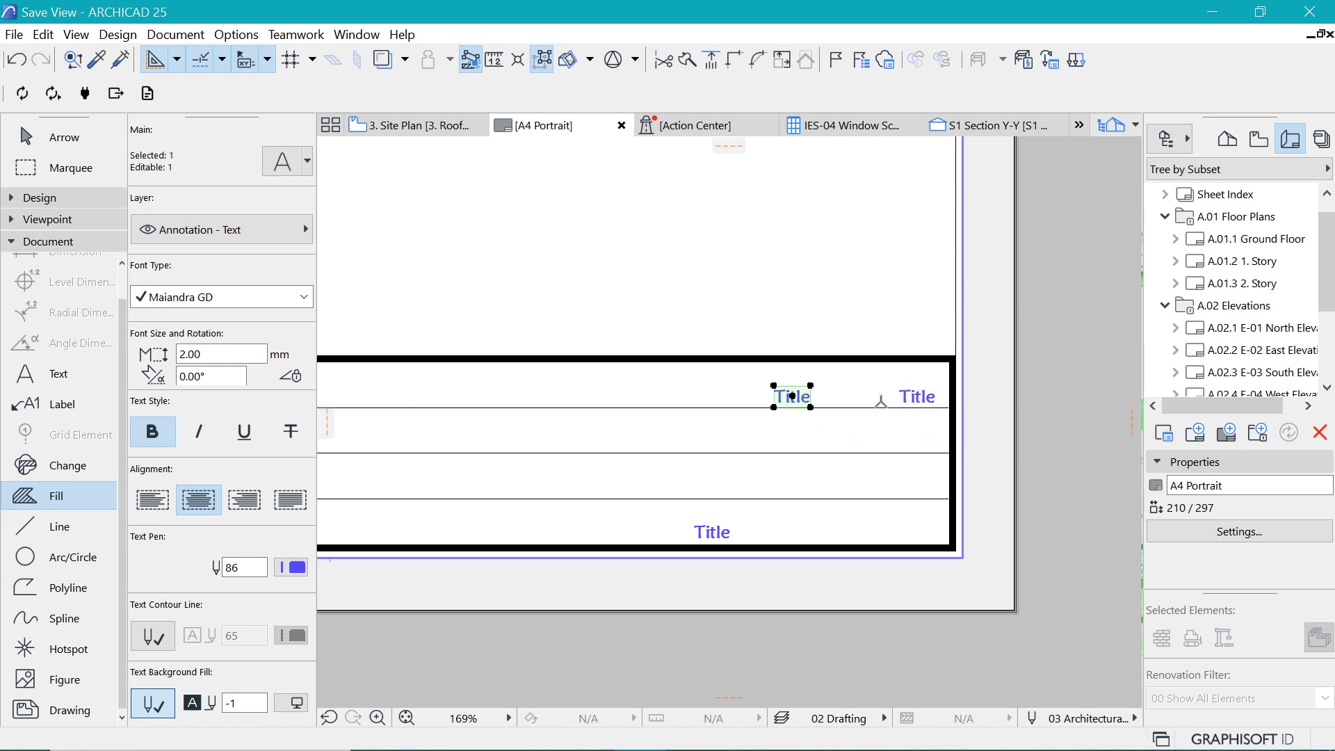
key("Escape")
- Draw a full-height vertical line in the title block, left of the two "Title" texts near the right border
scroll(855, 393, "up", 2)
key("l")
left_click(622, 642)
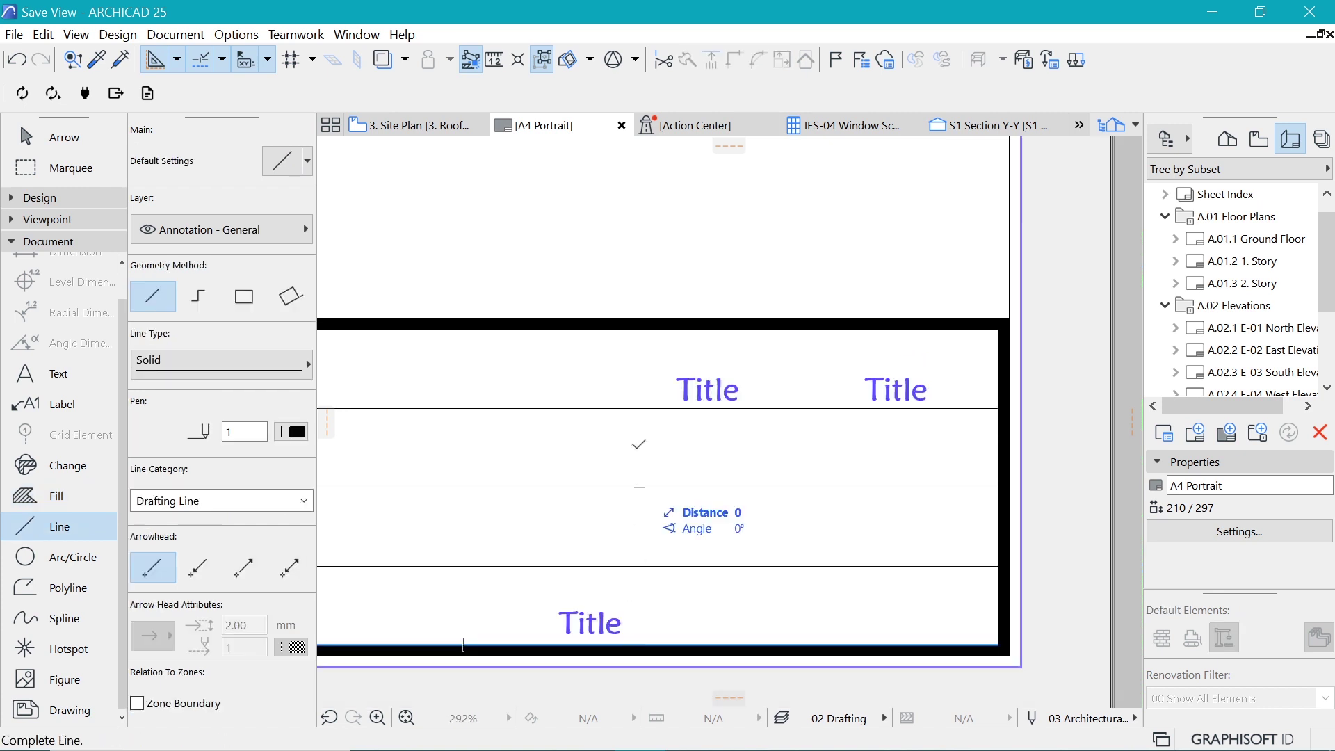
left_click(622, 325)
- Move the lowest row's right-hand "Title" text horizontally to the left, clear of the new vertical line
scroll(724, 524, "down", 4)
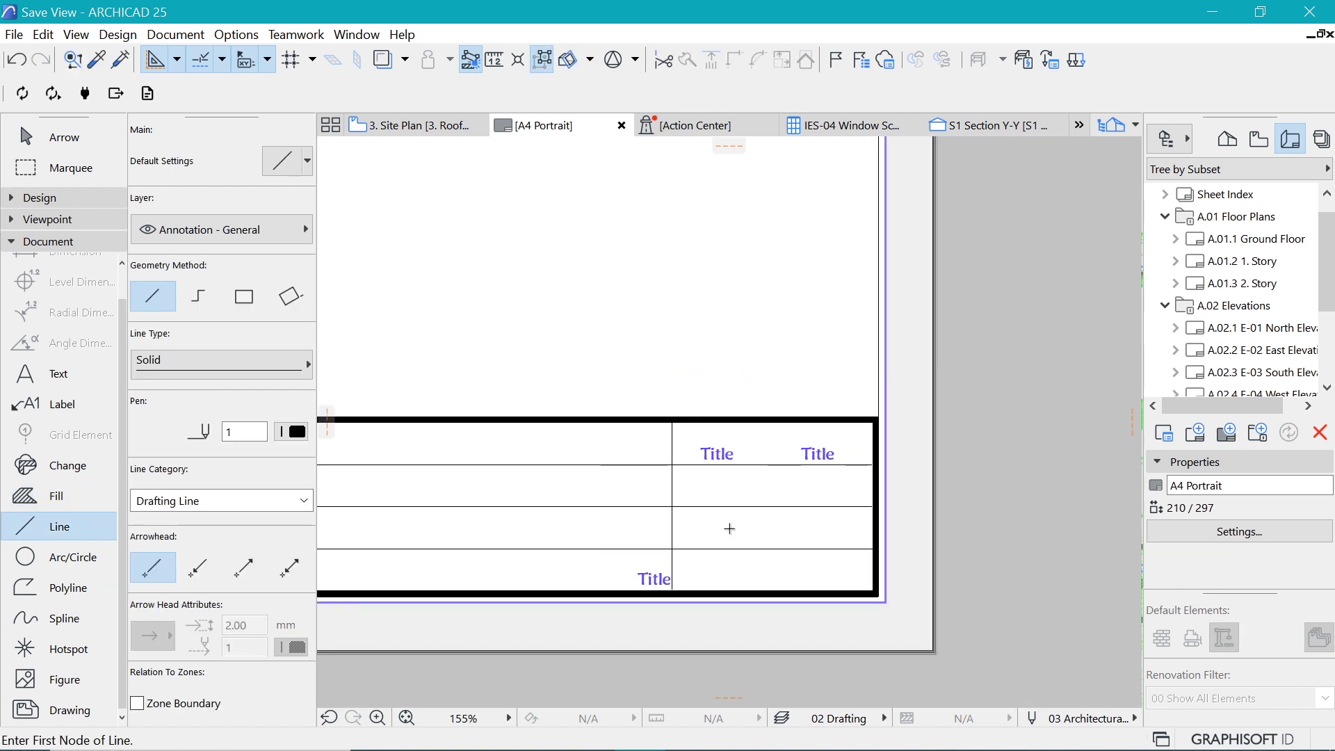
scroll(734, 523, "up", 4)
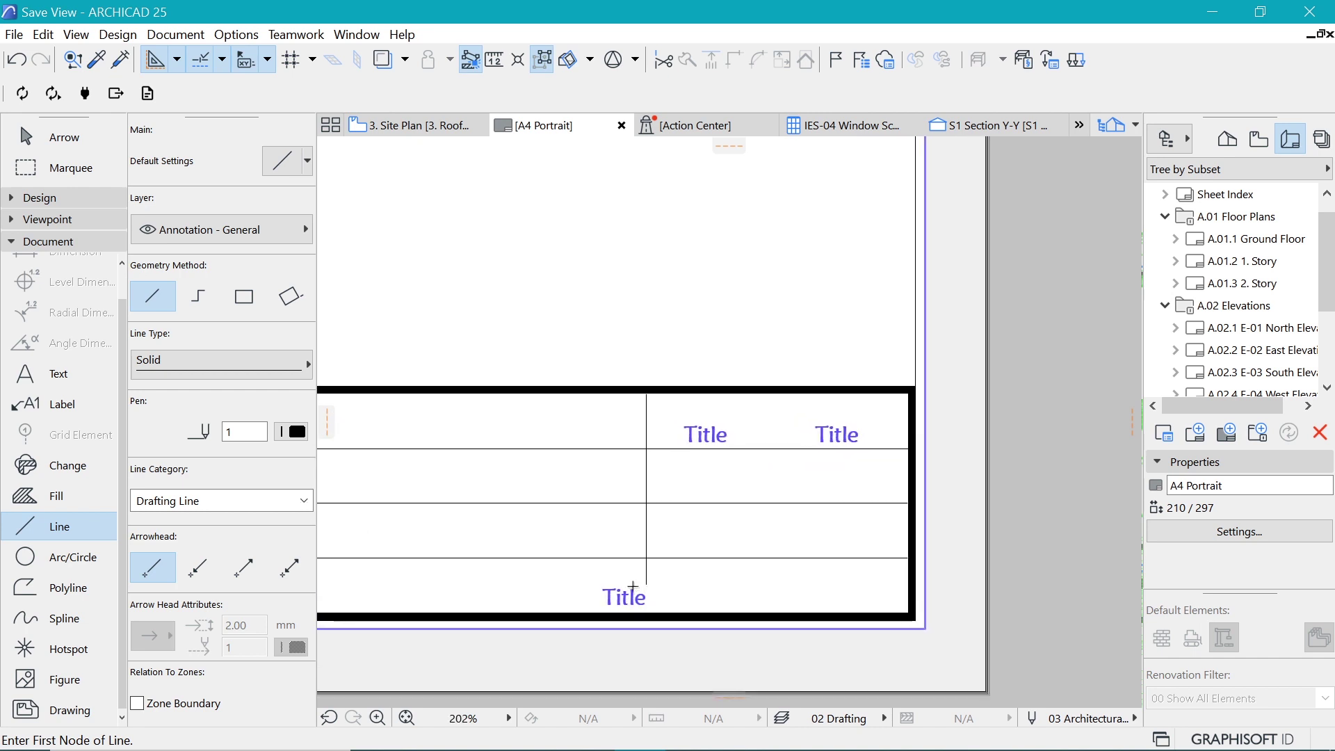
left_click(643, 599, "shift")
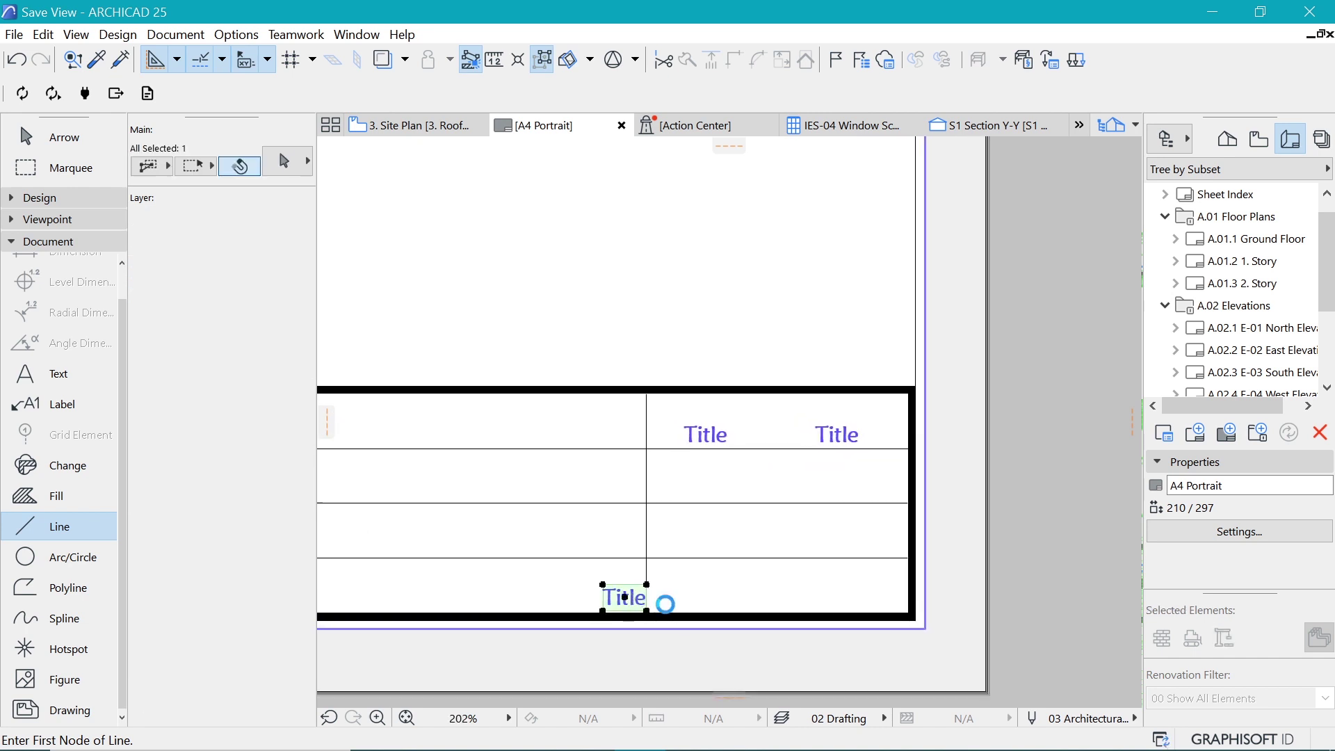
scroll(665, 604, "up", 4)
key("ctrl+d")
left_click(581, 590)
left_click(556, 590)
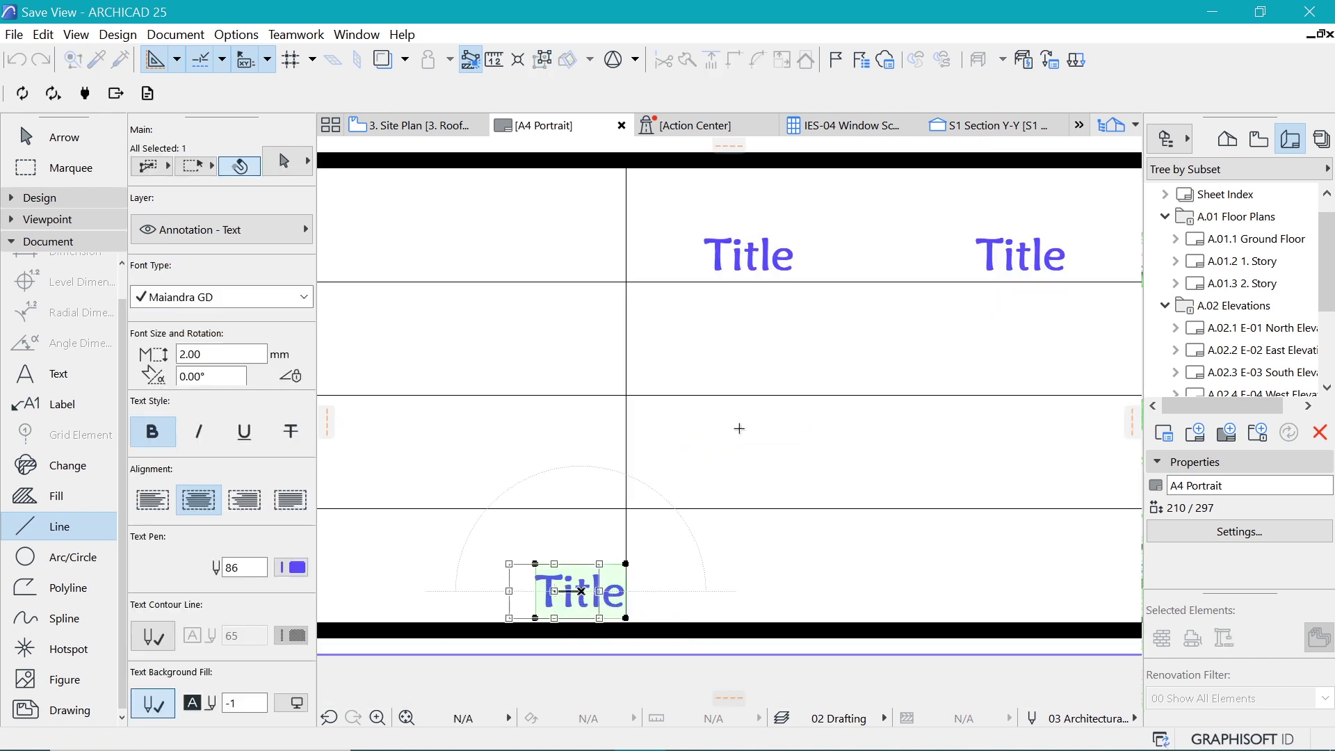
key("Escape")
- Draw a full-height vertical line between the two neighbouring "Title" texts in the uppermost row
left_click(897, 167)
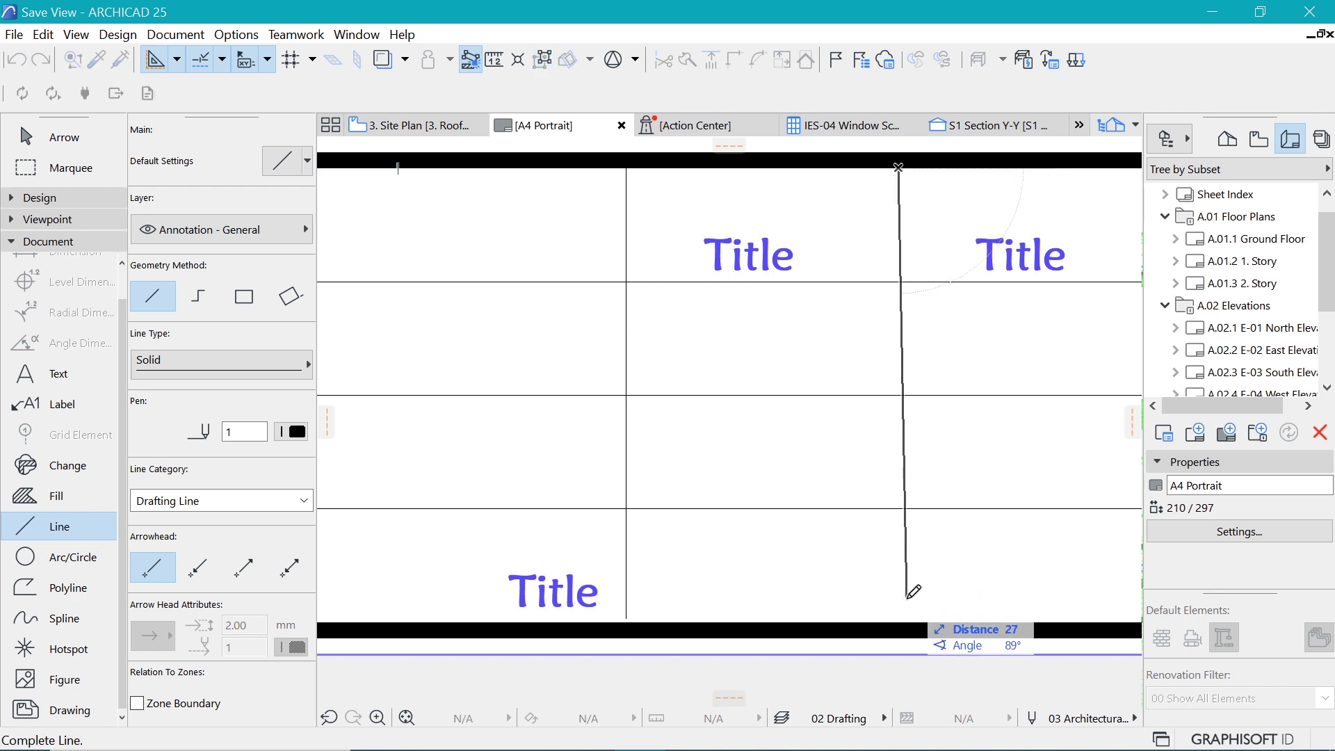
key("Escape")
left_click(939, 167)
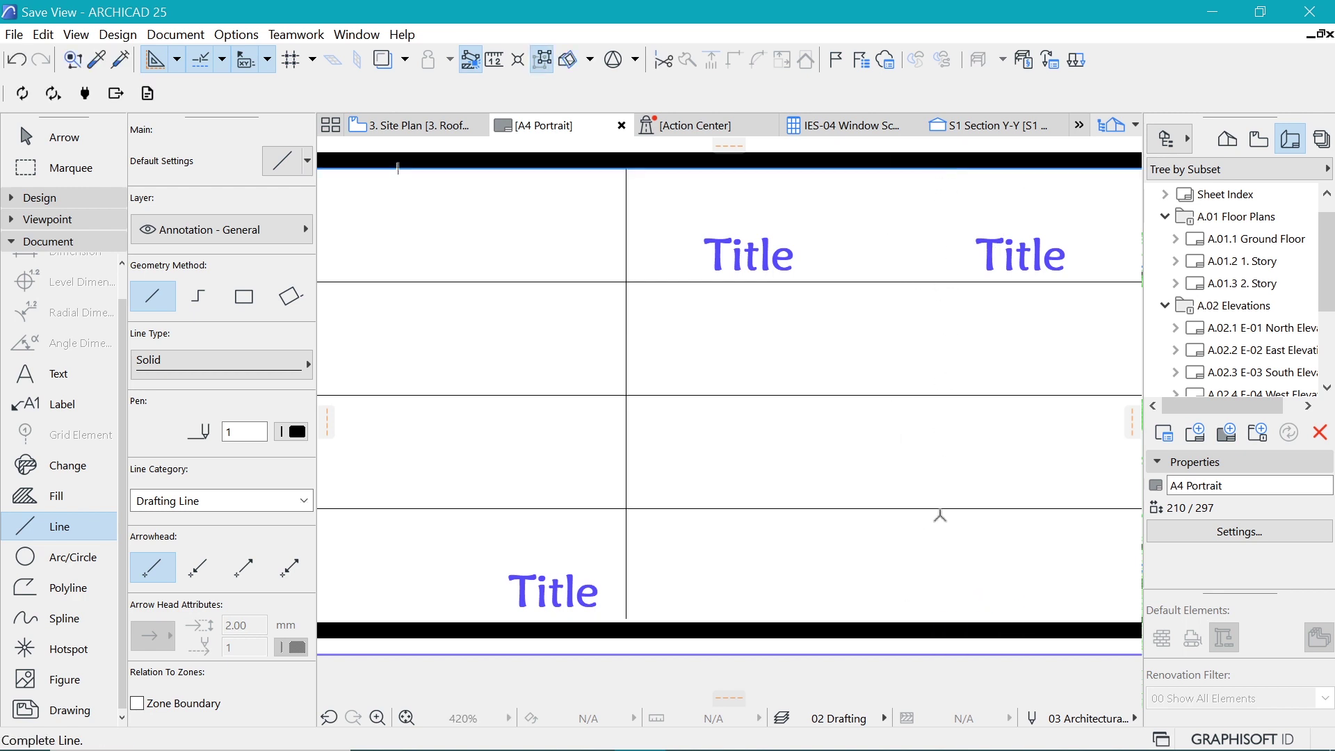
left_click(940, 618)
- Shift the vertical line between the two upper "Title" texts slightly left, in two small moves, to even out the columns
scroll(661, 593, "down", 3)
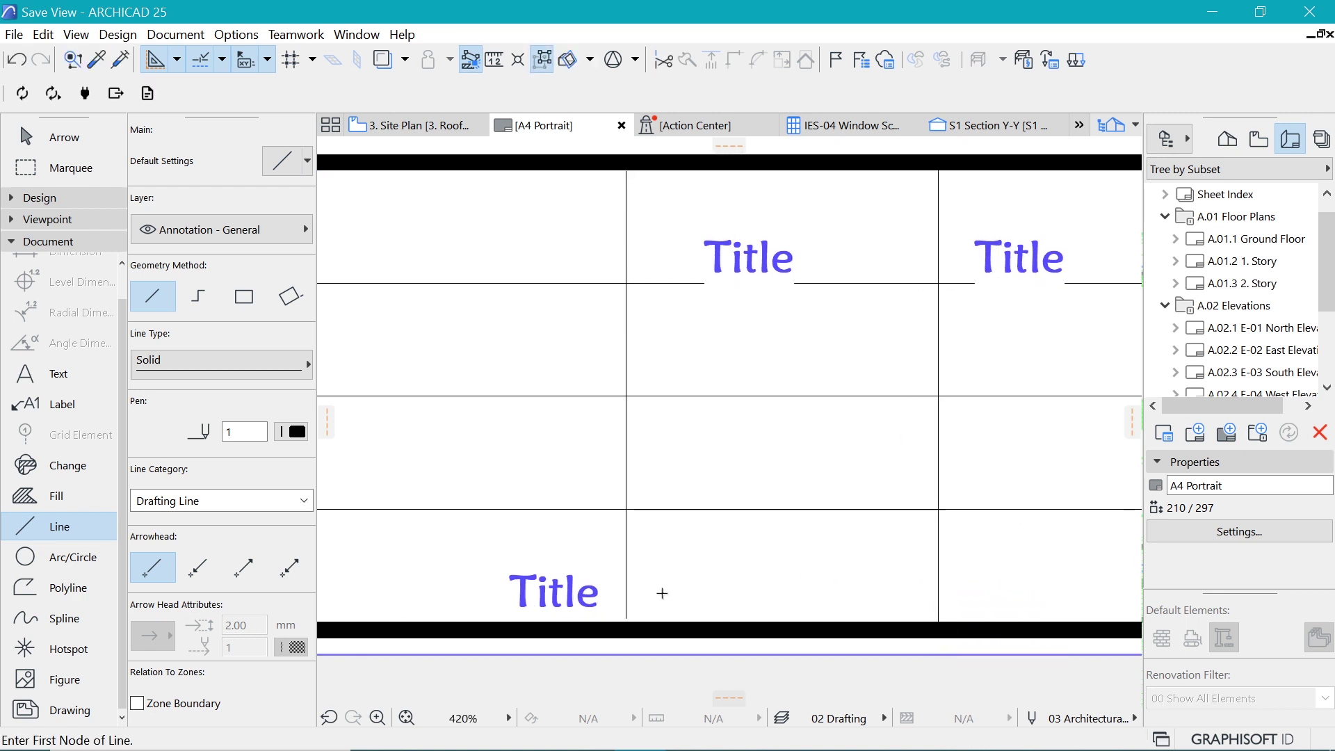
scroll(718, 547, "up", 3)
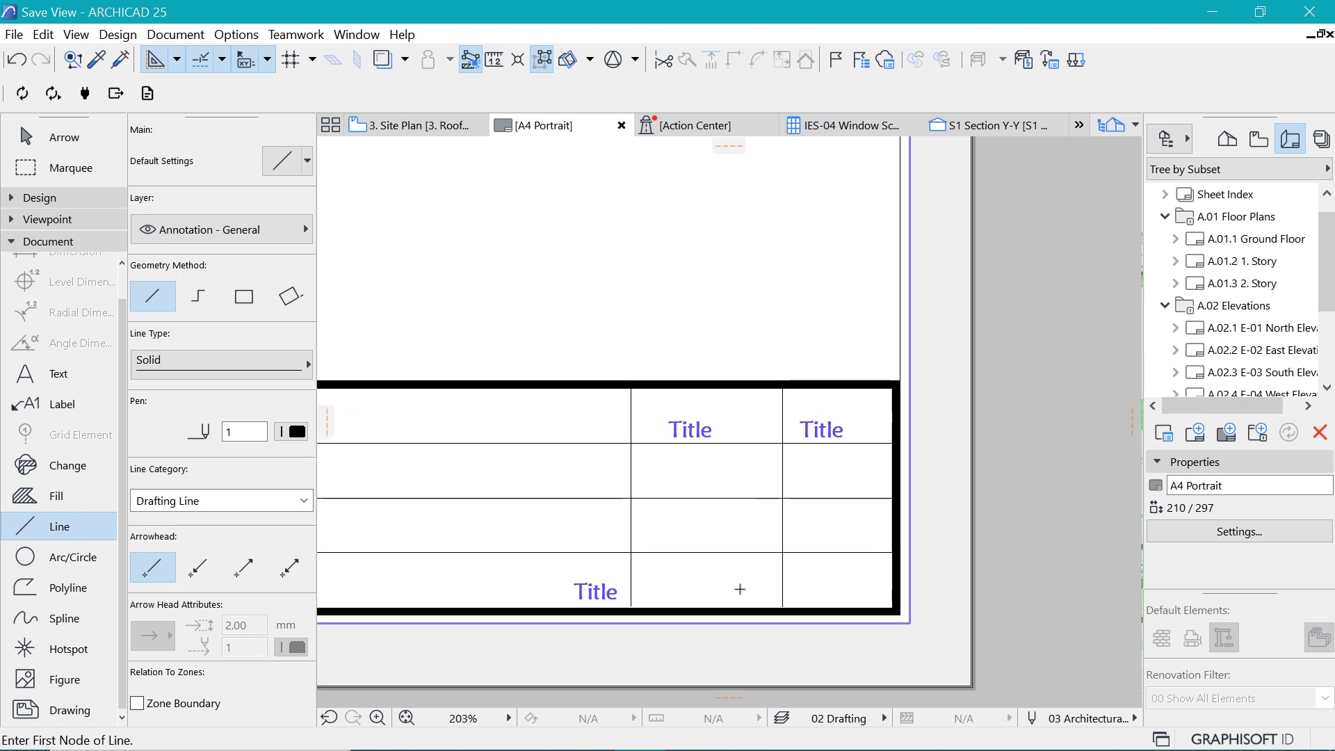
left_click(792, 584, "shift")
key("ctrl+d")
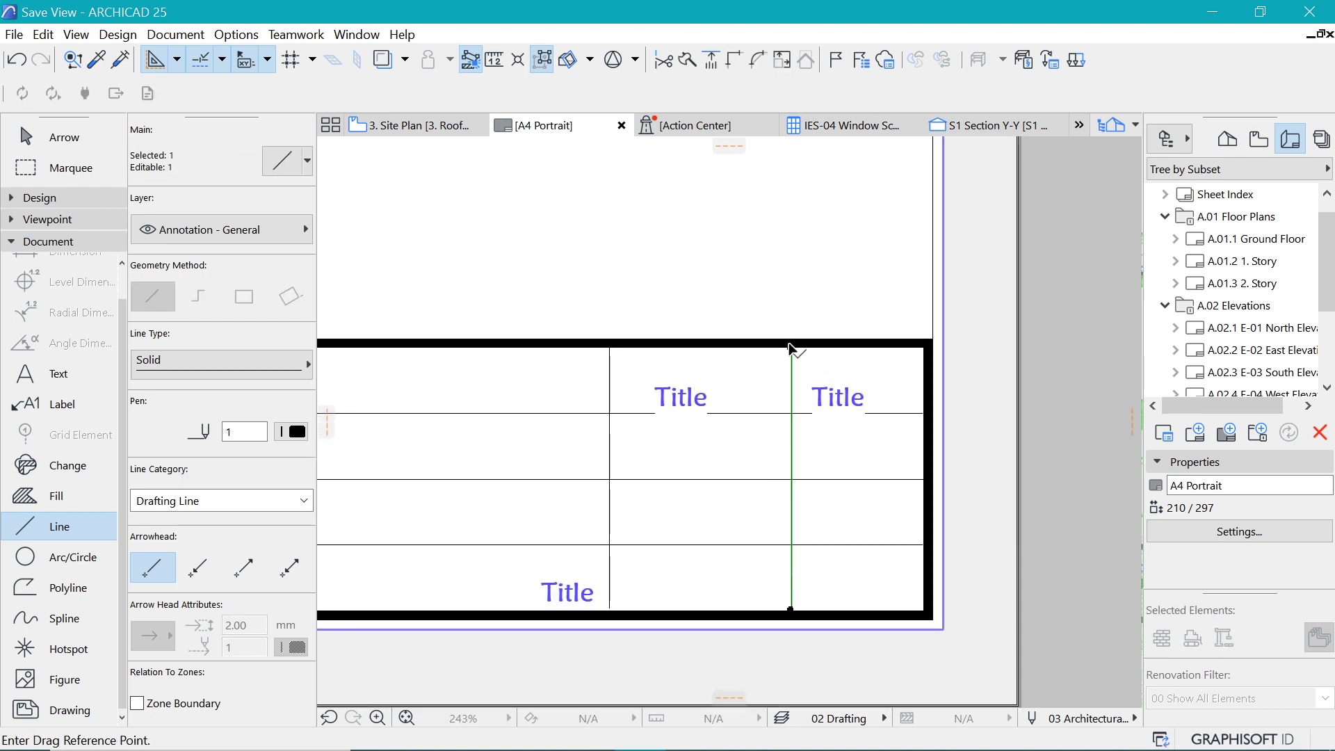
left_click(790, 347)
left_click(780, 348)
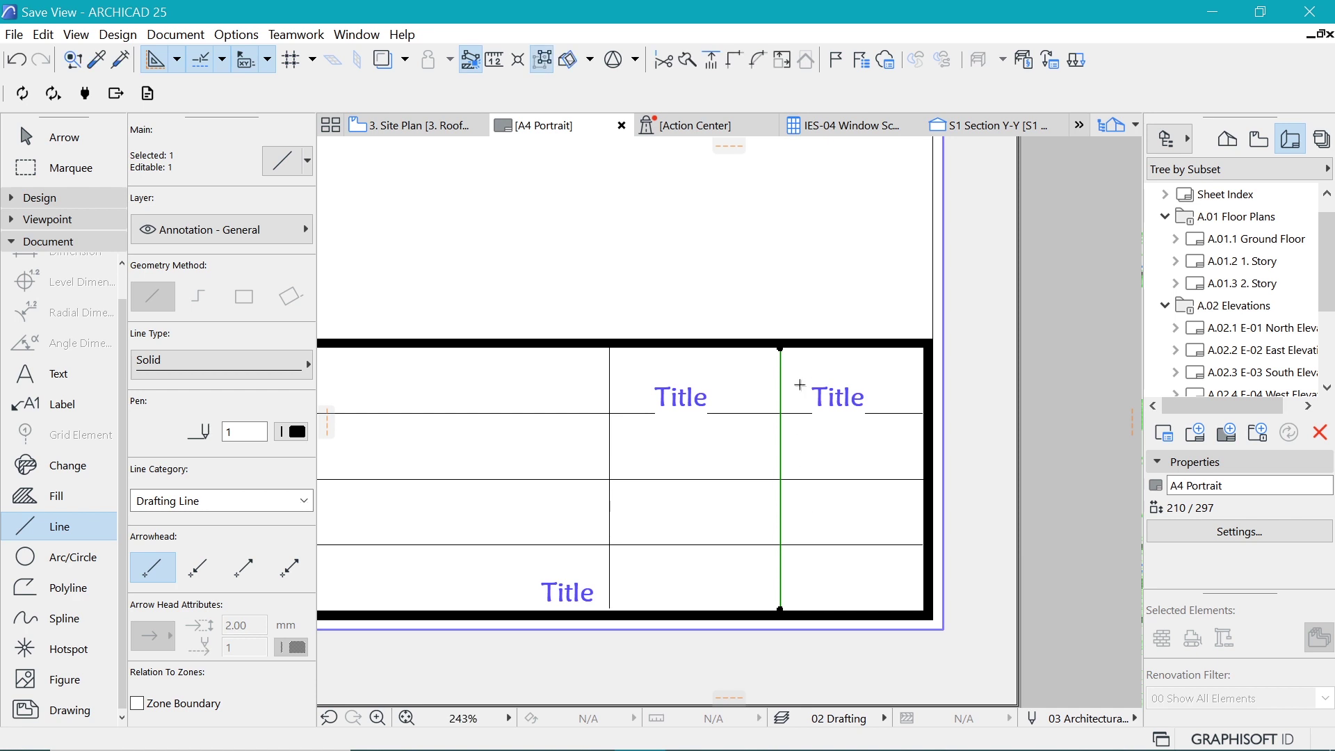
key("ctrl+d")
left_click(782, 349)
left_click(773, 349)
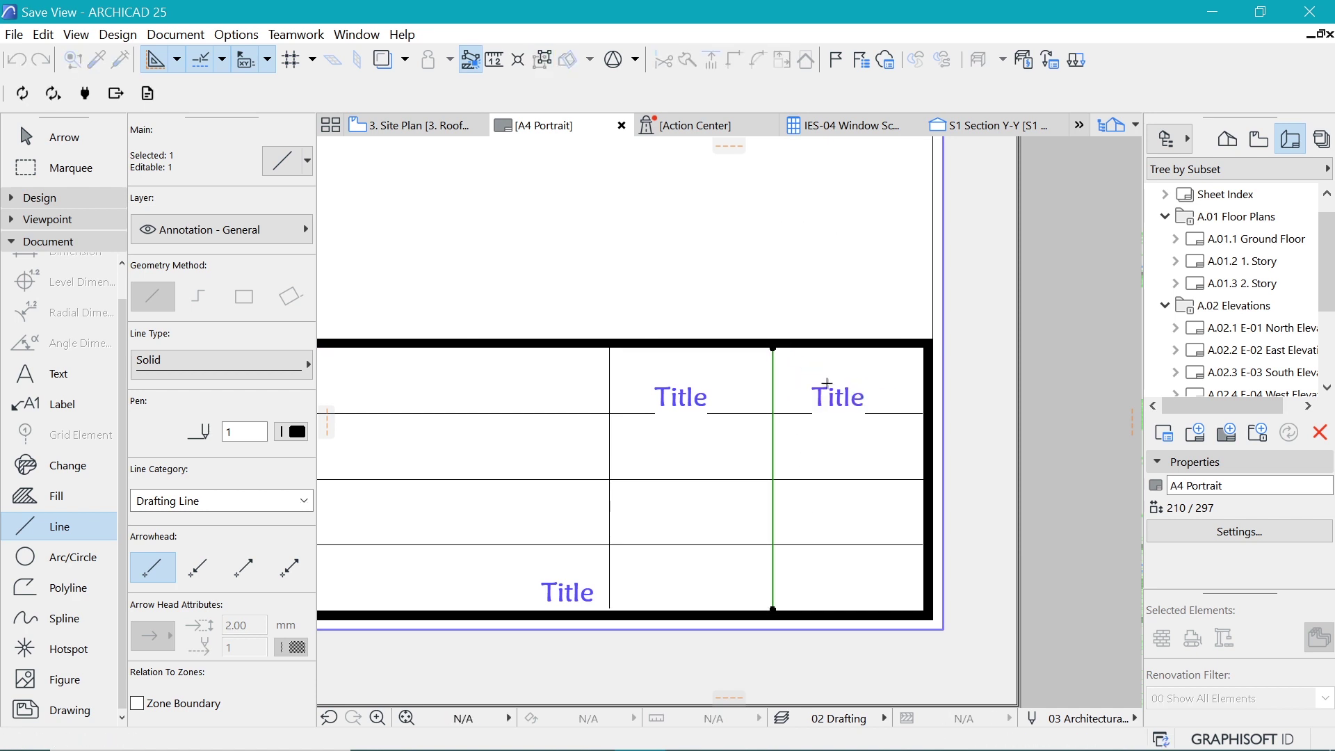
key("Escape")
- Draw a short vertical line across only the lowest row, to the left of its right-hand "Title" text
key("ctrl+shift+apostrophe")
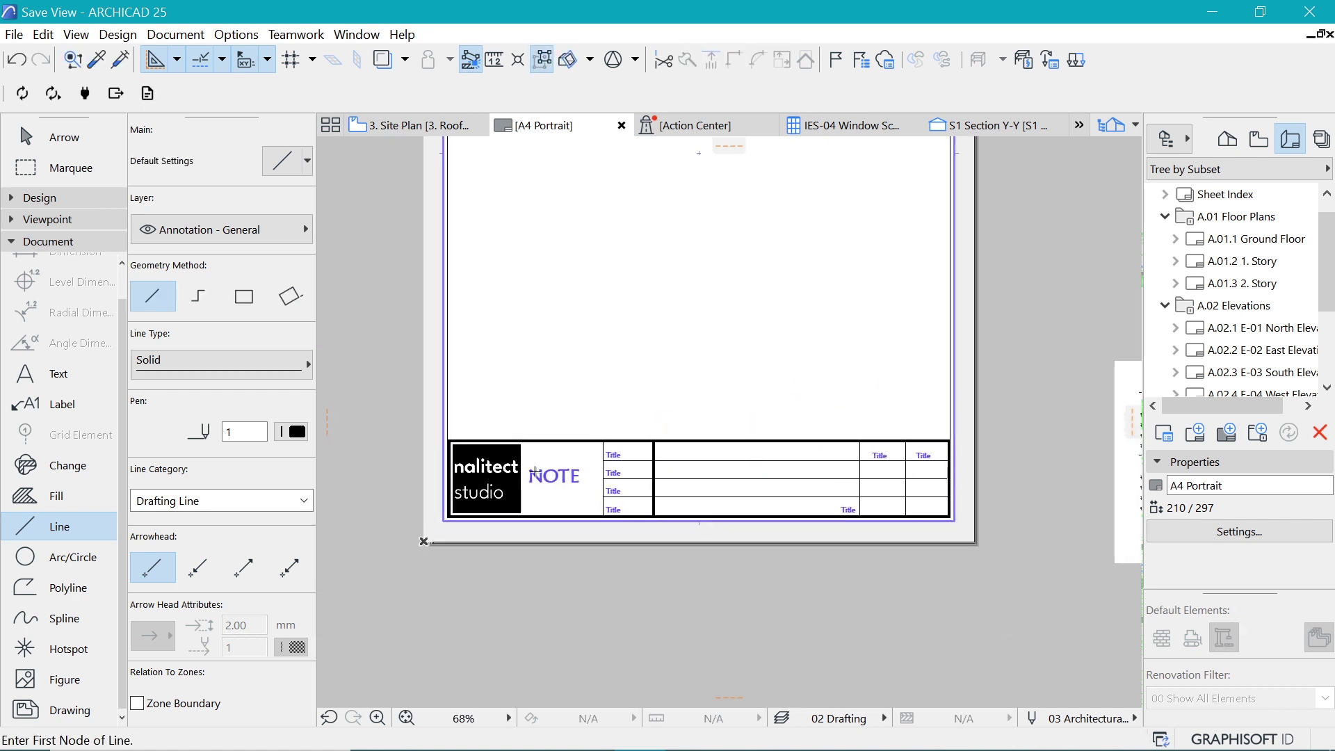
scroll(867, 511, "up", 3)
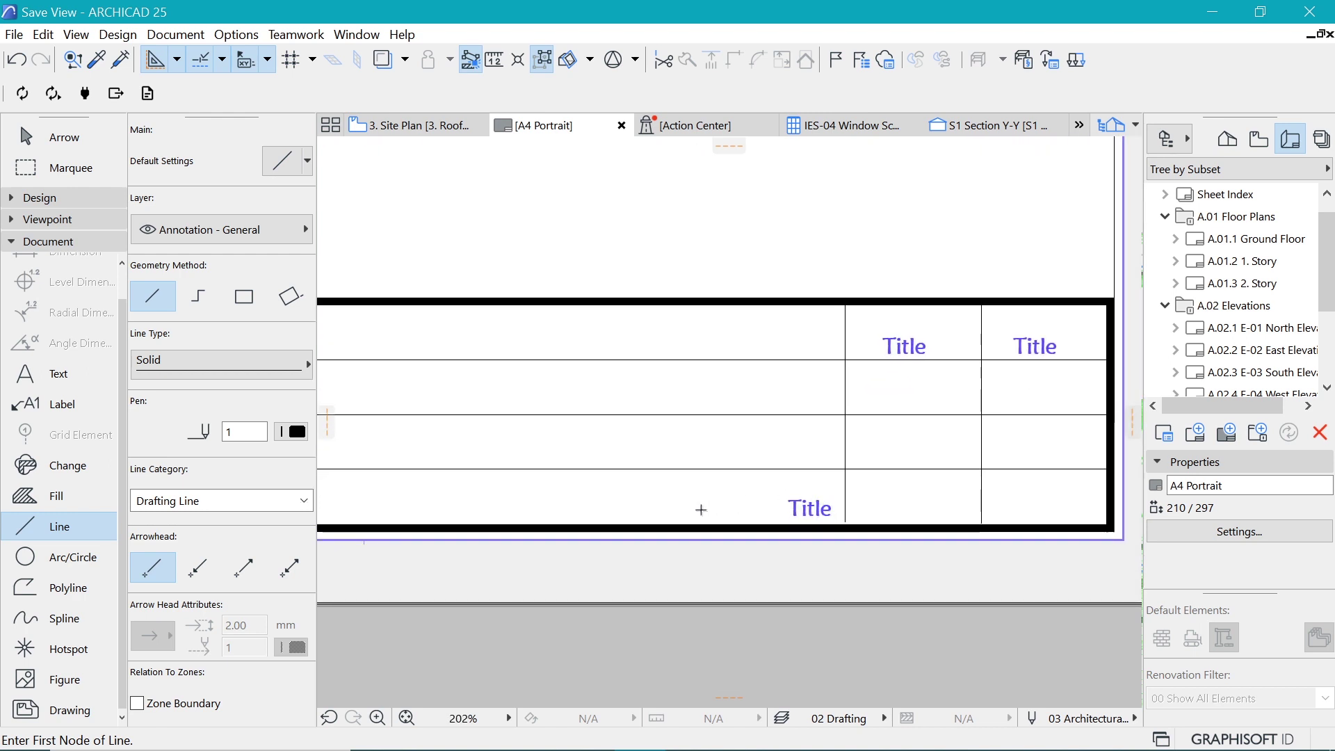
left_click(734, 525)
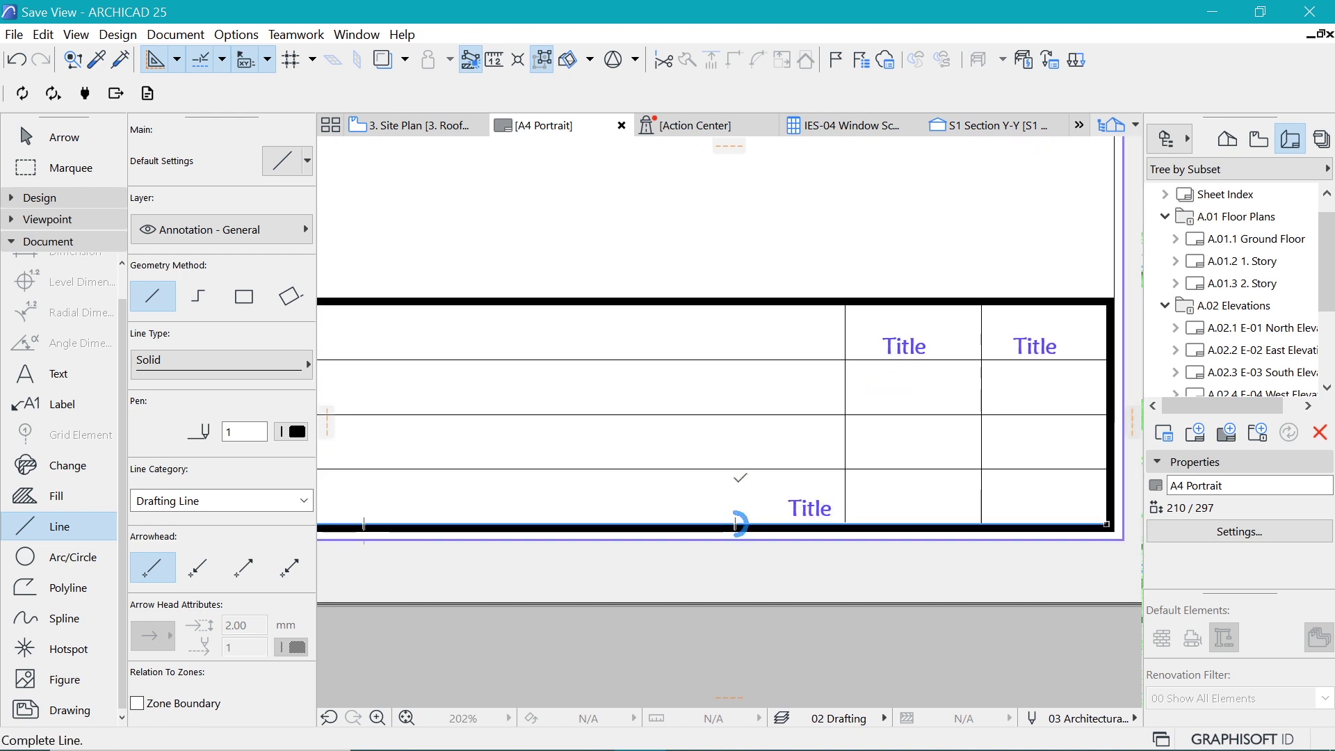
left_click(735, 460)
- Move the short vertical line in the lowest row closer to the "Title" text beside it
scroll(793, 484, "up", 4)
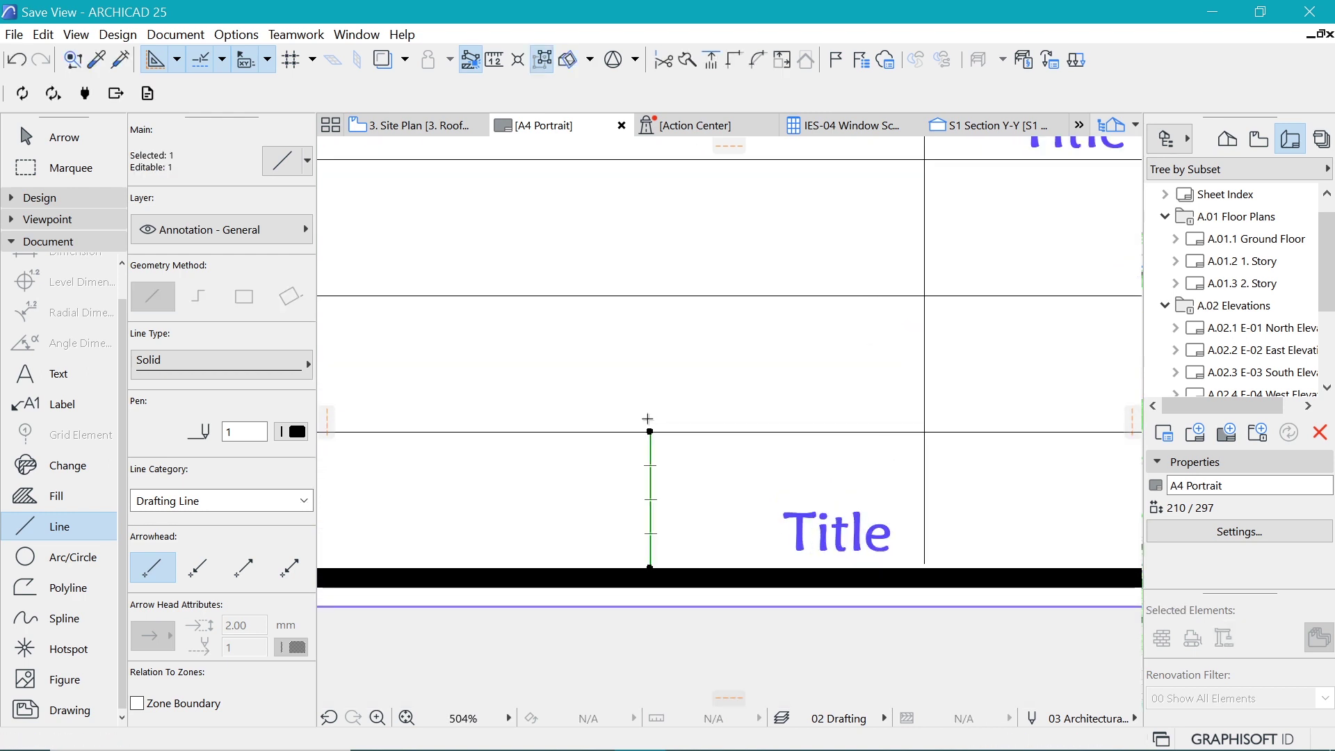
key("ctrl+d")
left_click(649, 431)
left_click(693, 431)
key("Escape")
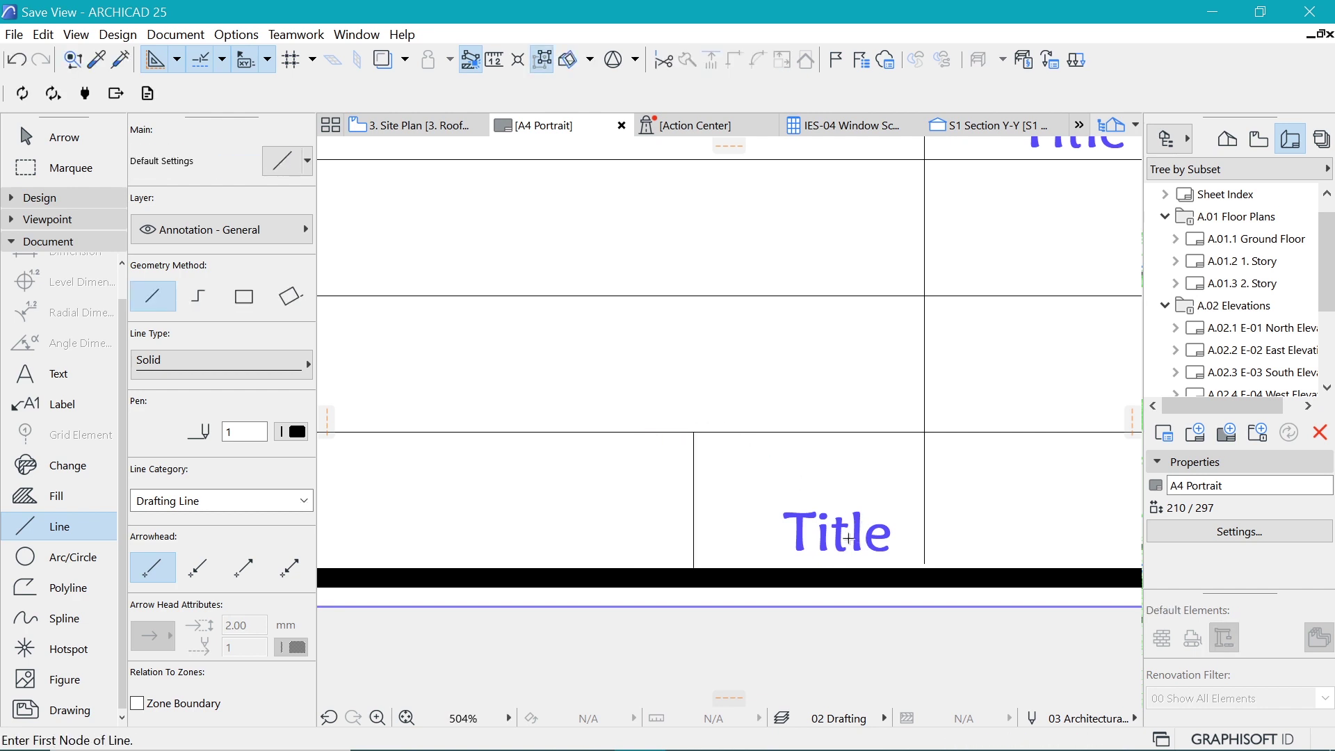
- Select all seven "Title" texts in the title block together
left_click(848, 537, "shift")
scroll(848, 537, "down", 5)
left_click(382, 501, "shift")
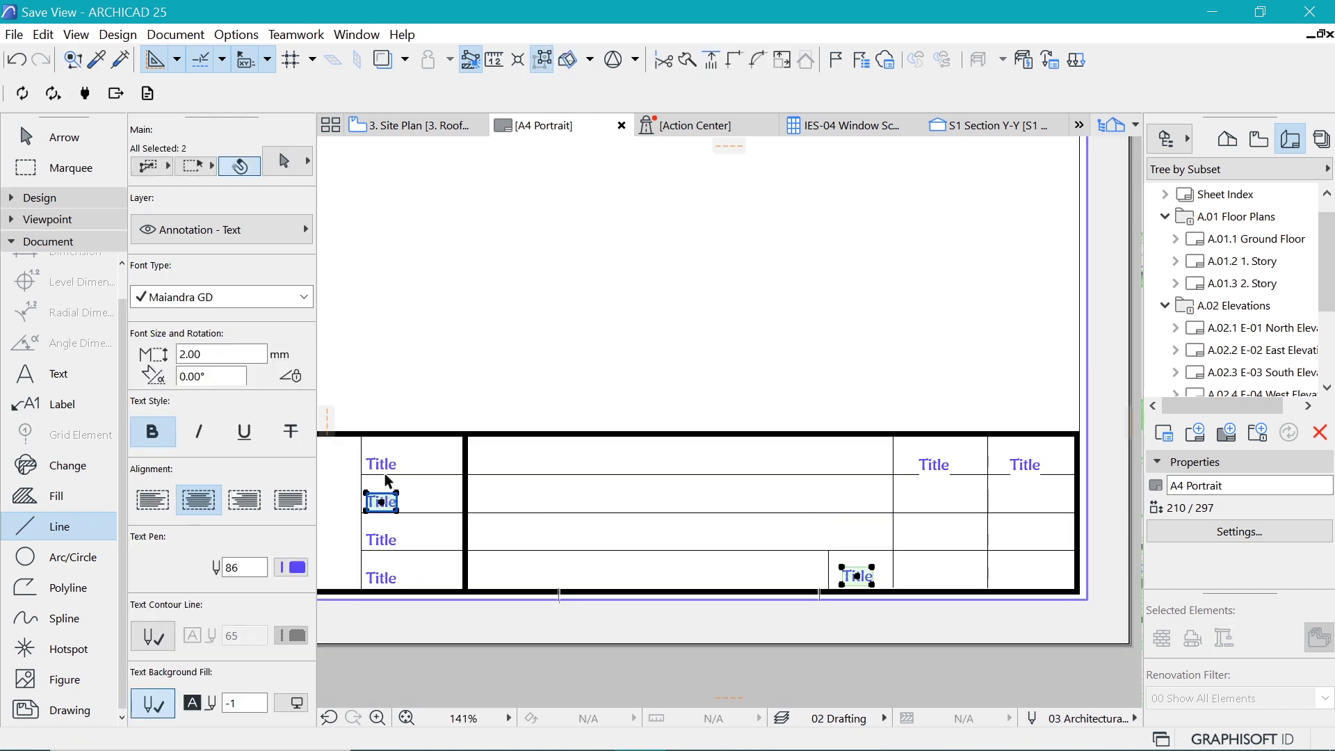
left_click(382, 464, "shift")
left_click(382, 540, "shift")
left_click(381, 578, "shift")
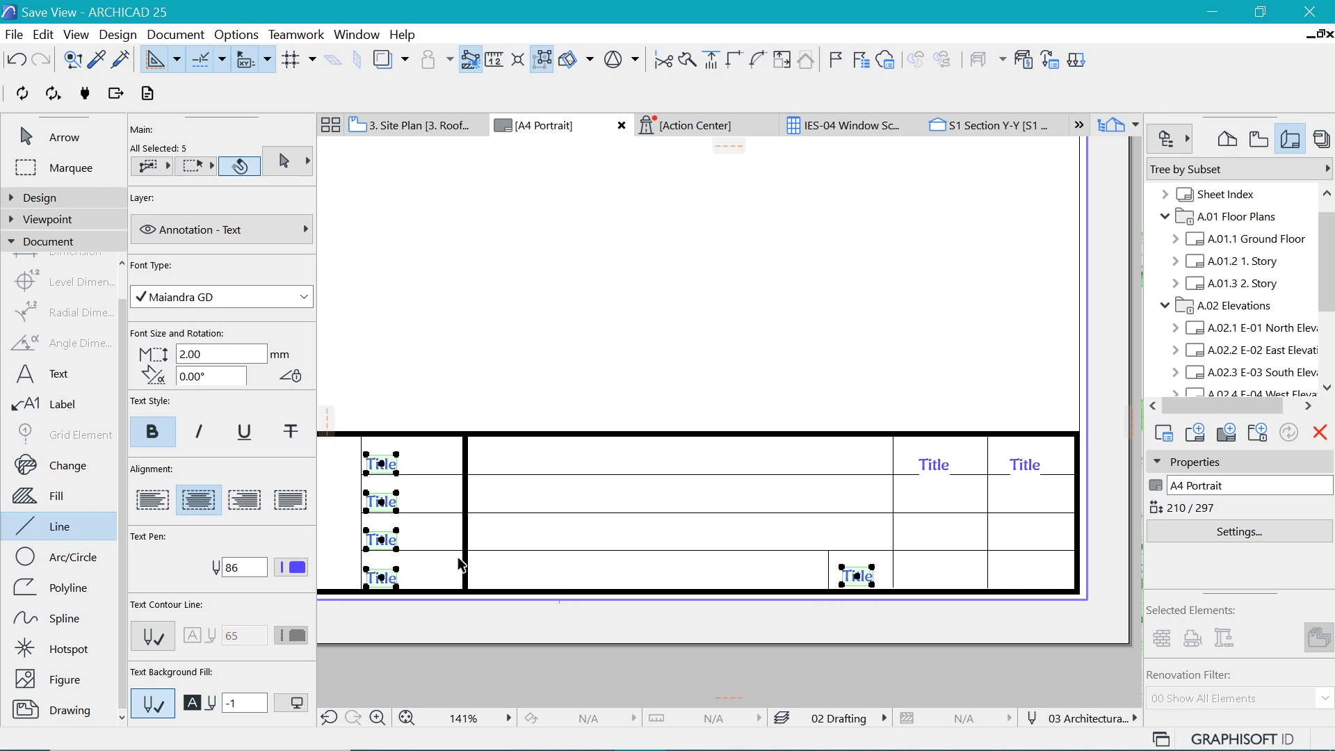
left_click(934, 464, "shift")
left_click(1025, 465, "shift")
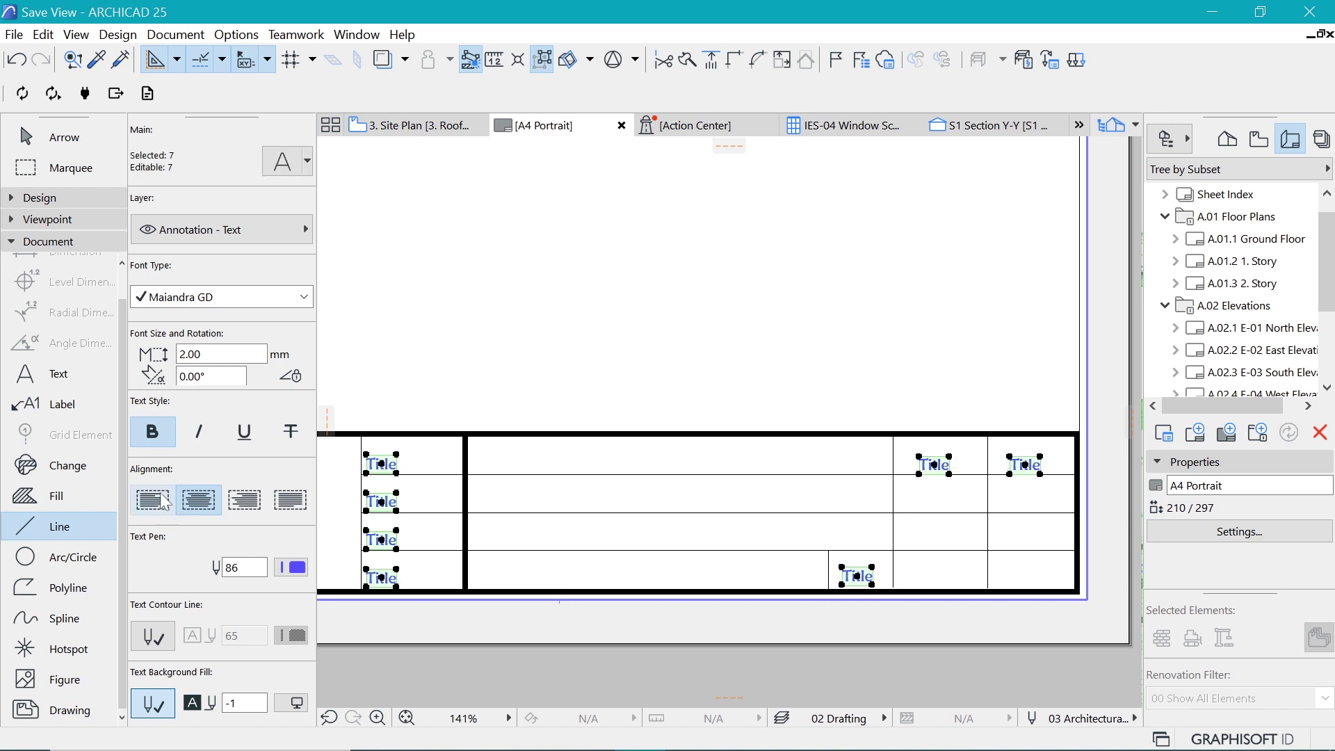
- Try a text size of 3 mm on the selected "Title" texts and undo it
type("3")
key("Return")
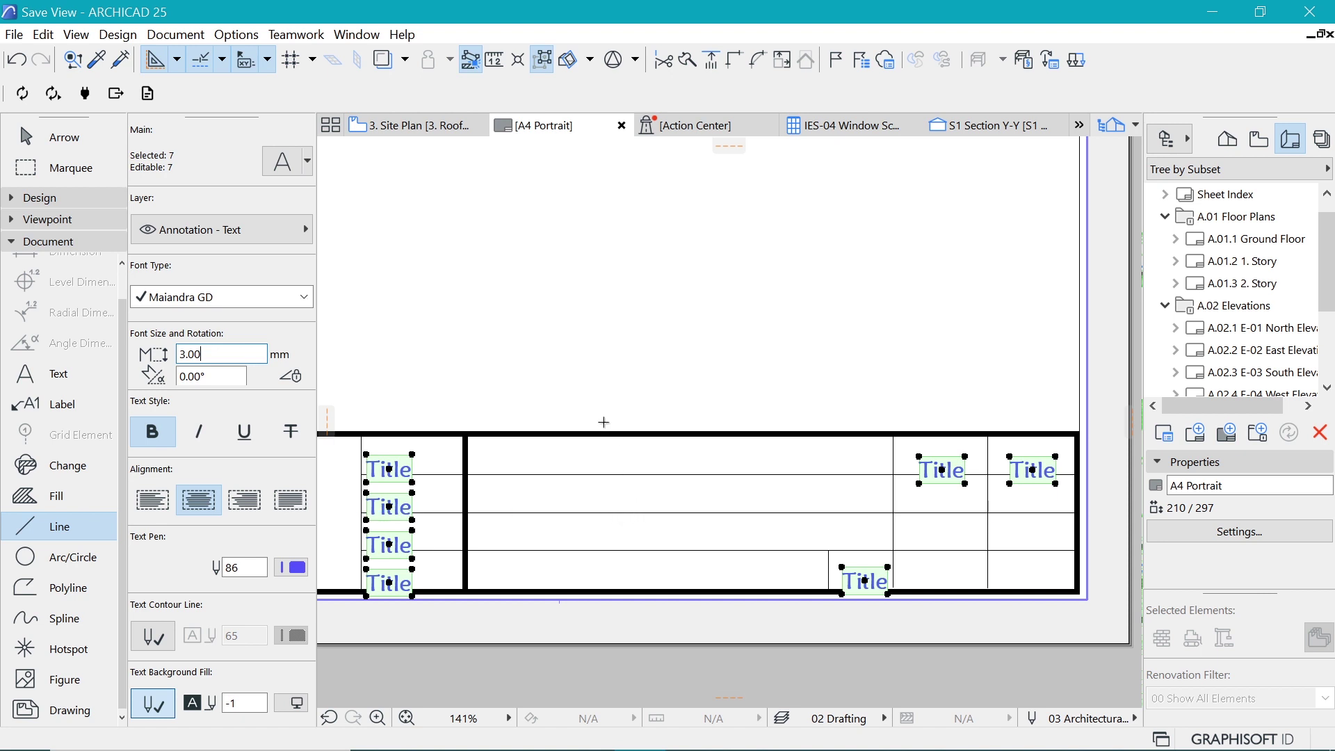
key("ctrl+z")
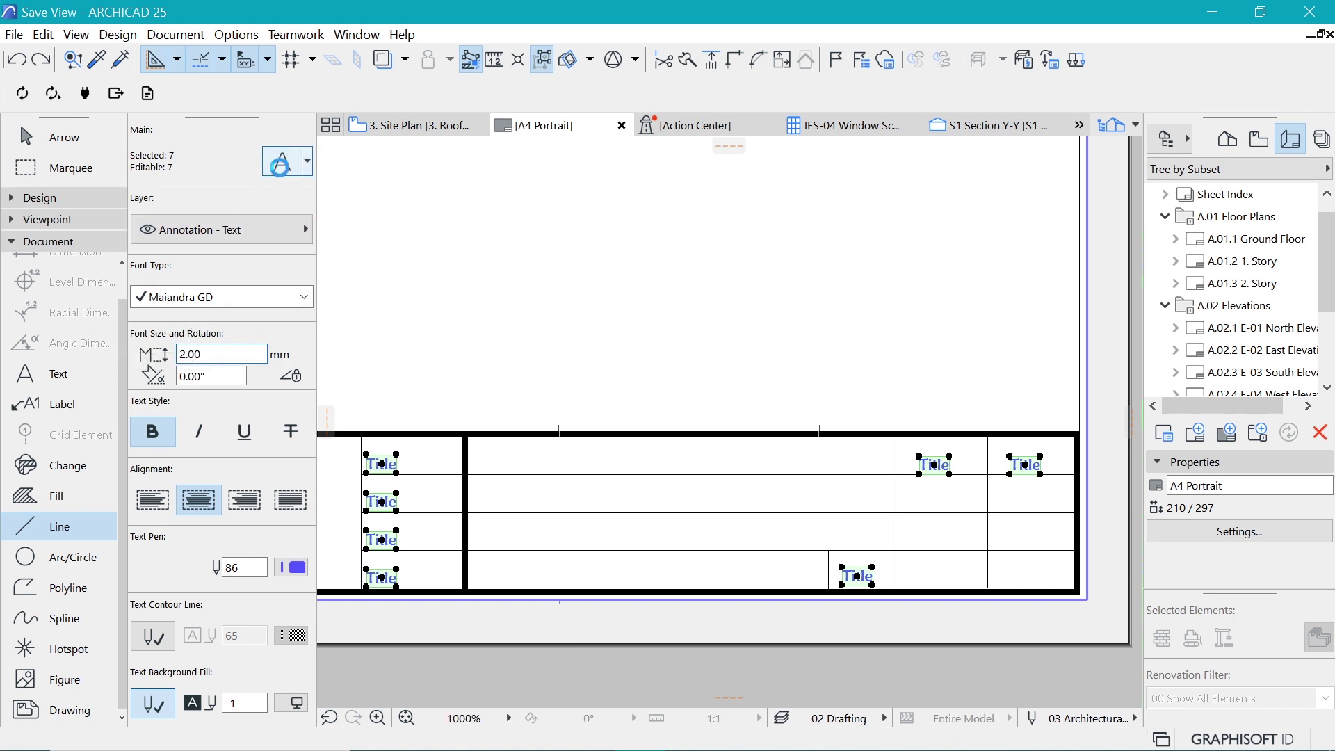
- Set the anchor point of the seven selected "Title" texts to the lower-left corner in their text settings
left_click(282, 163)
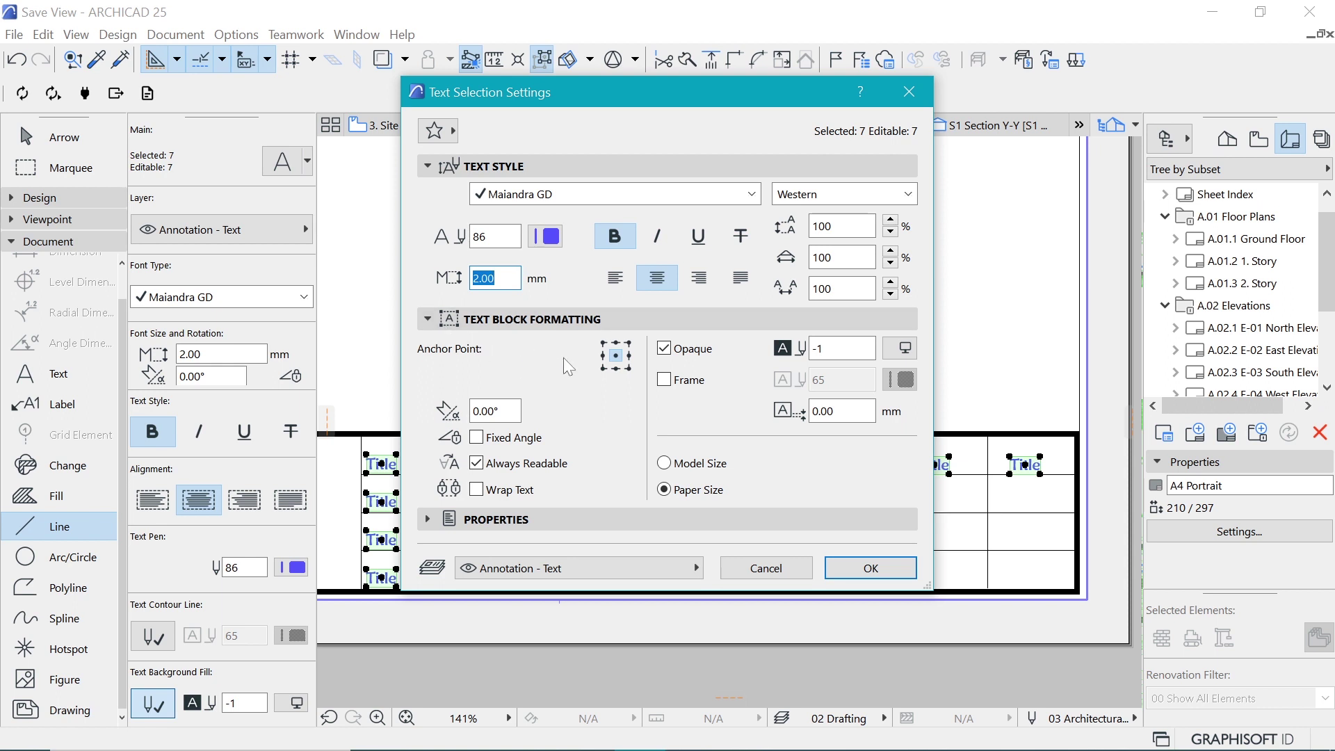
left_click(617, 349)
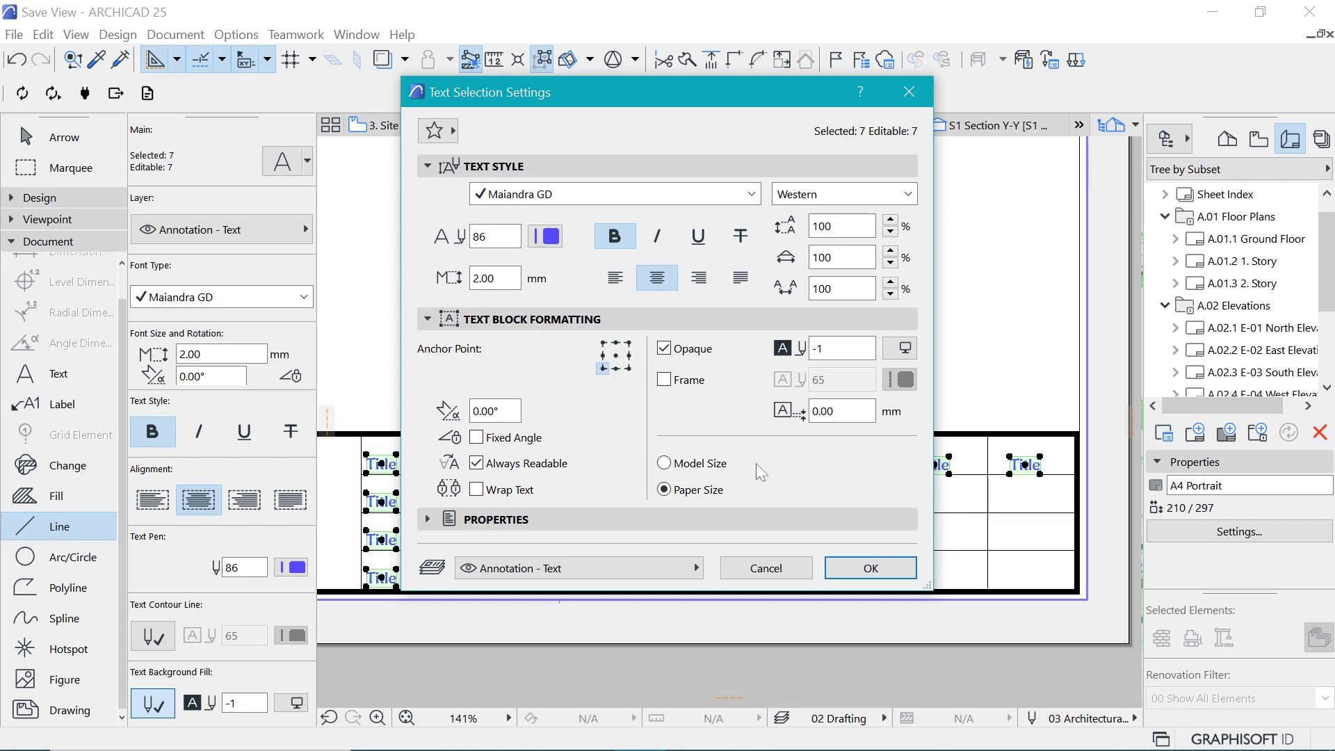
left_click(871, 569)
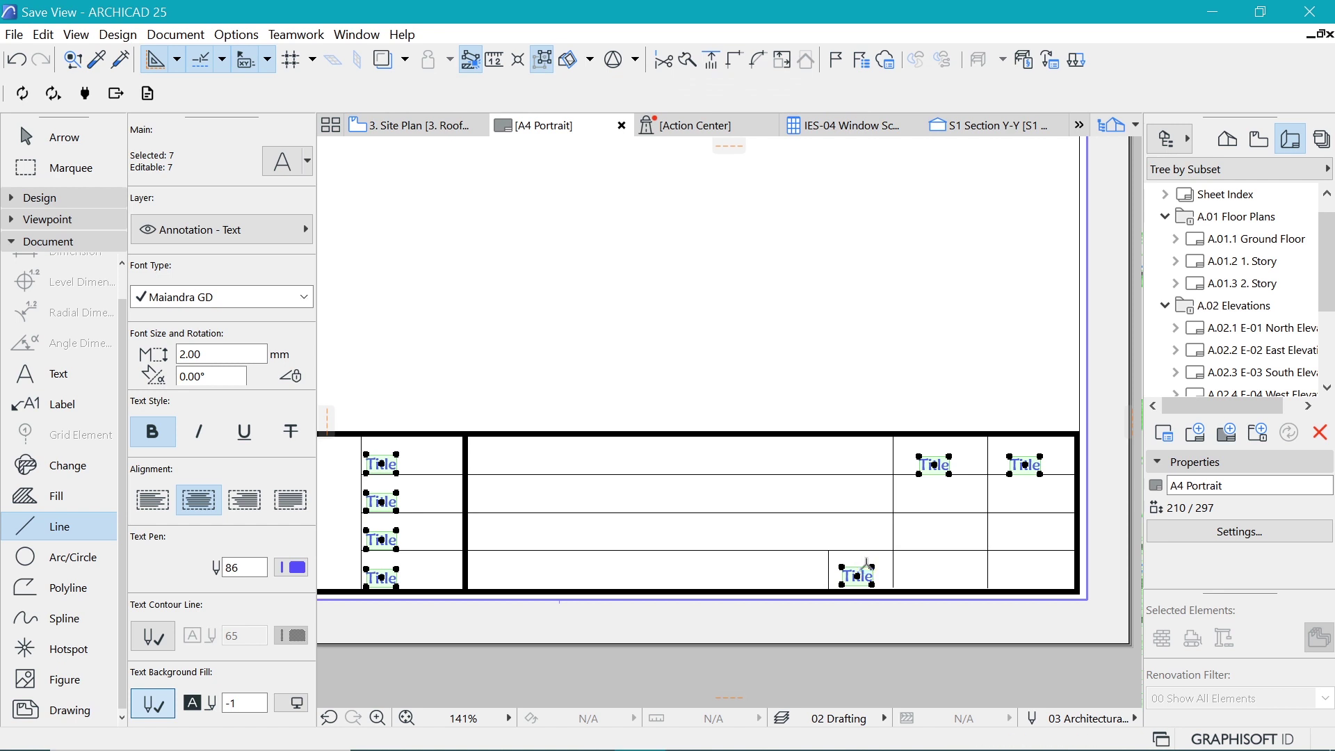
- Set the text size of the seven selected "Title" texts to 2.5 mm and clear the selection
left_click(194, 354)
type("2.5")
key("Return")
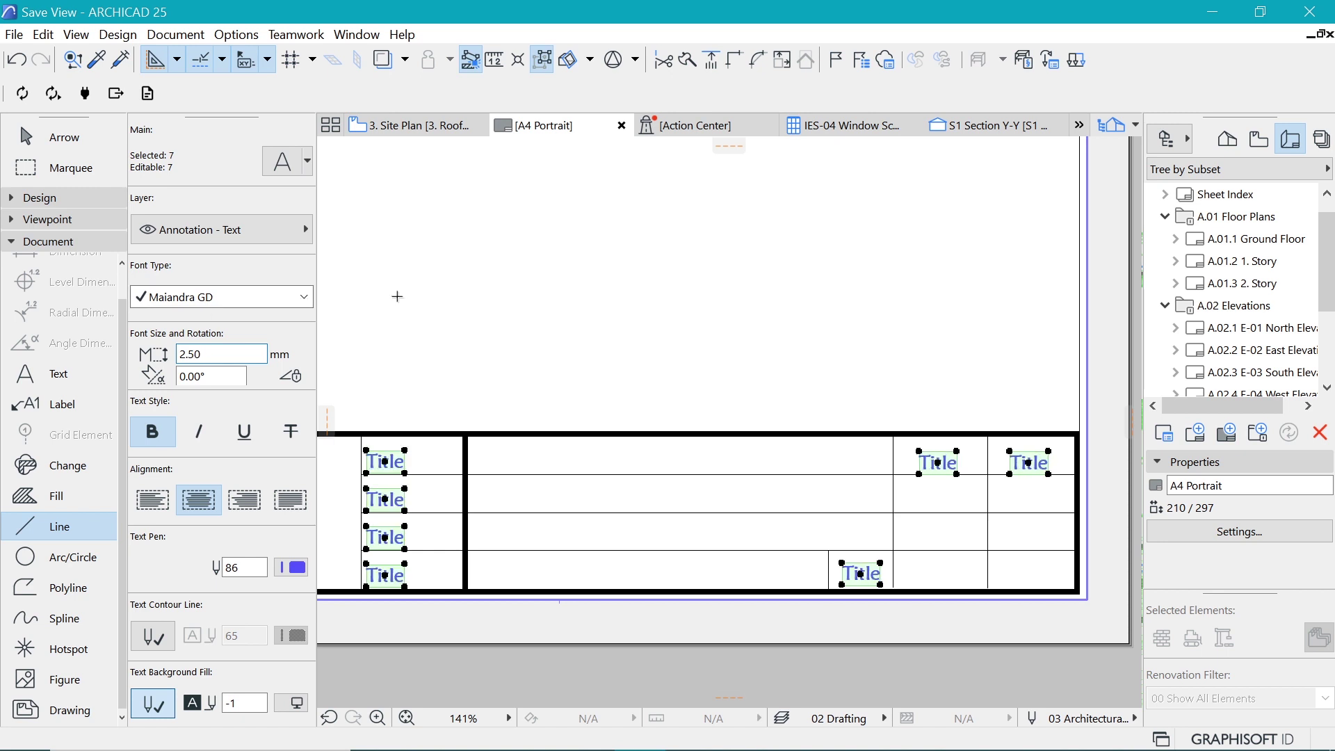
key("Escape")
- Move the two "Title" texts in the top row's narrow right-hand cells slightly upward, clear of the line below them
scroll(1046, 464, "up", 2)
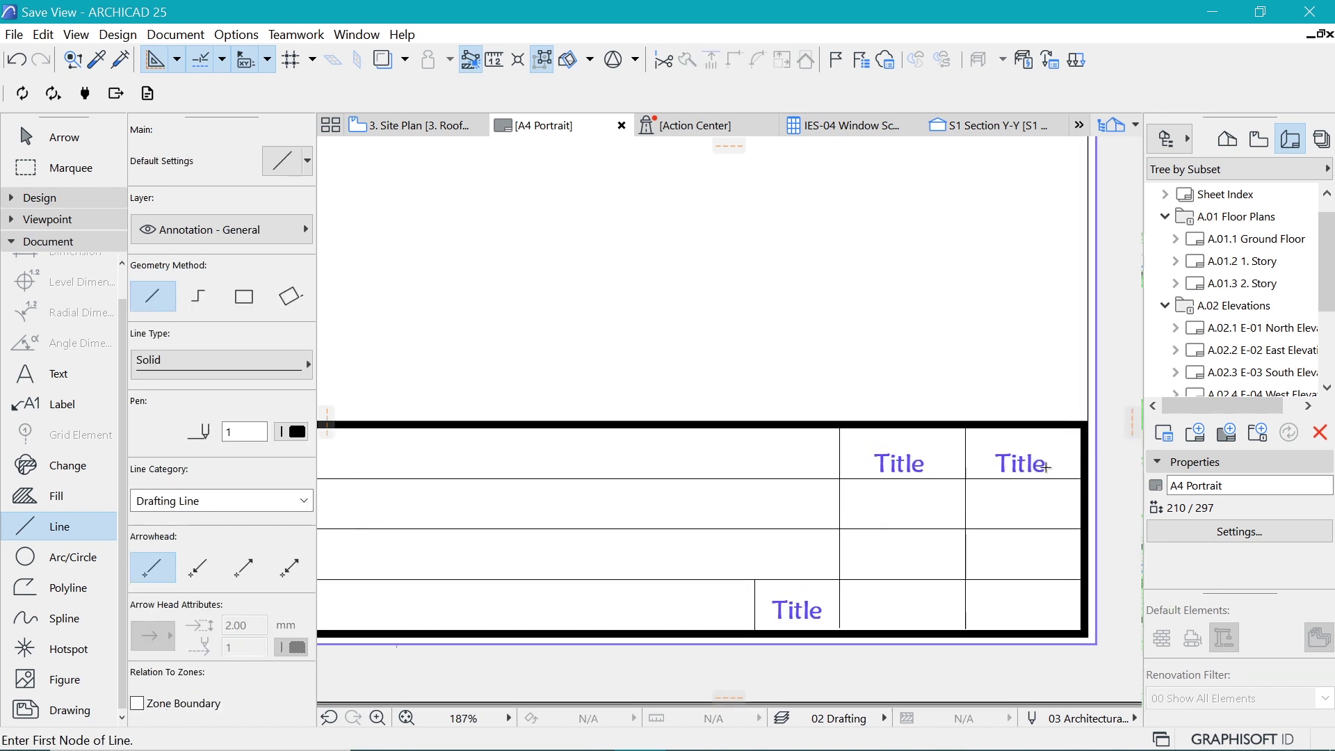
scroll(1046, 464, "up", 2)
left_click(1011, 464, "shift")
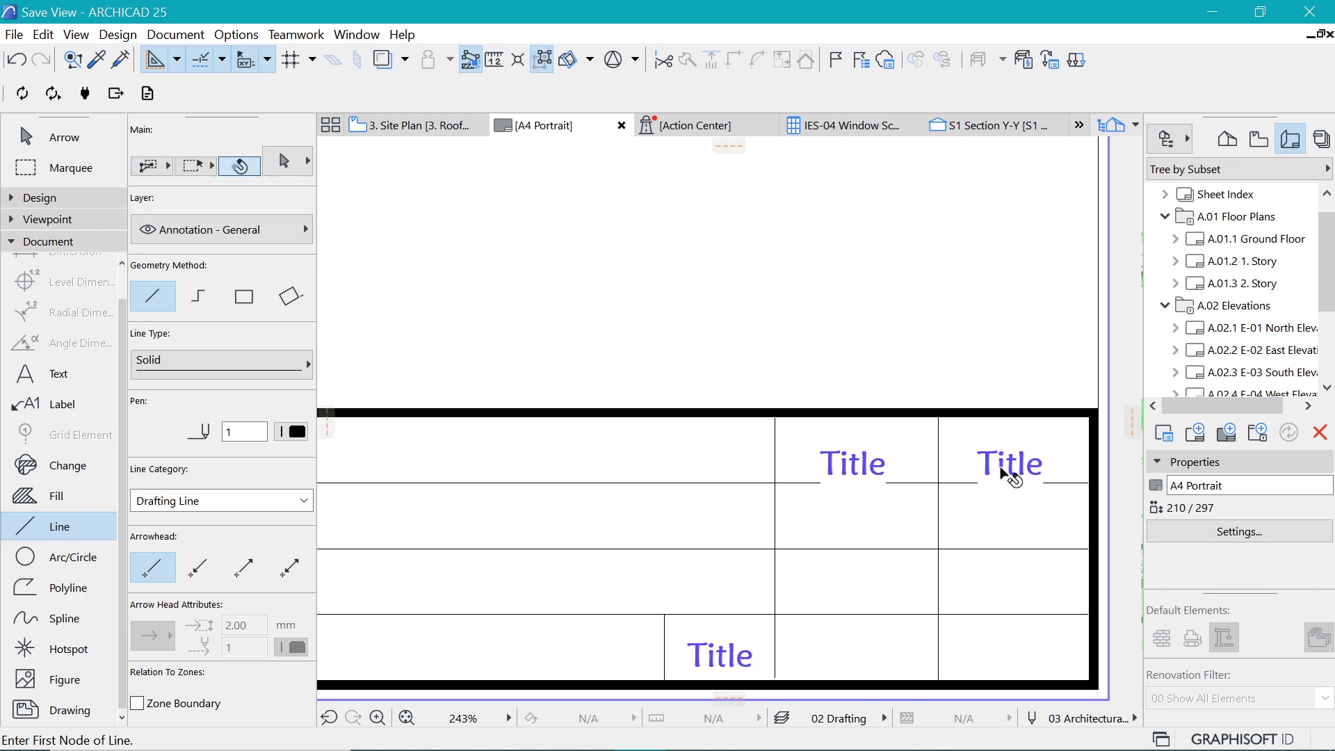
left_click(853, 465, "shift")
left_click_drag(1050, 443, 1050, 434)
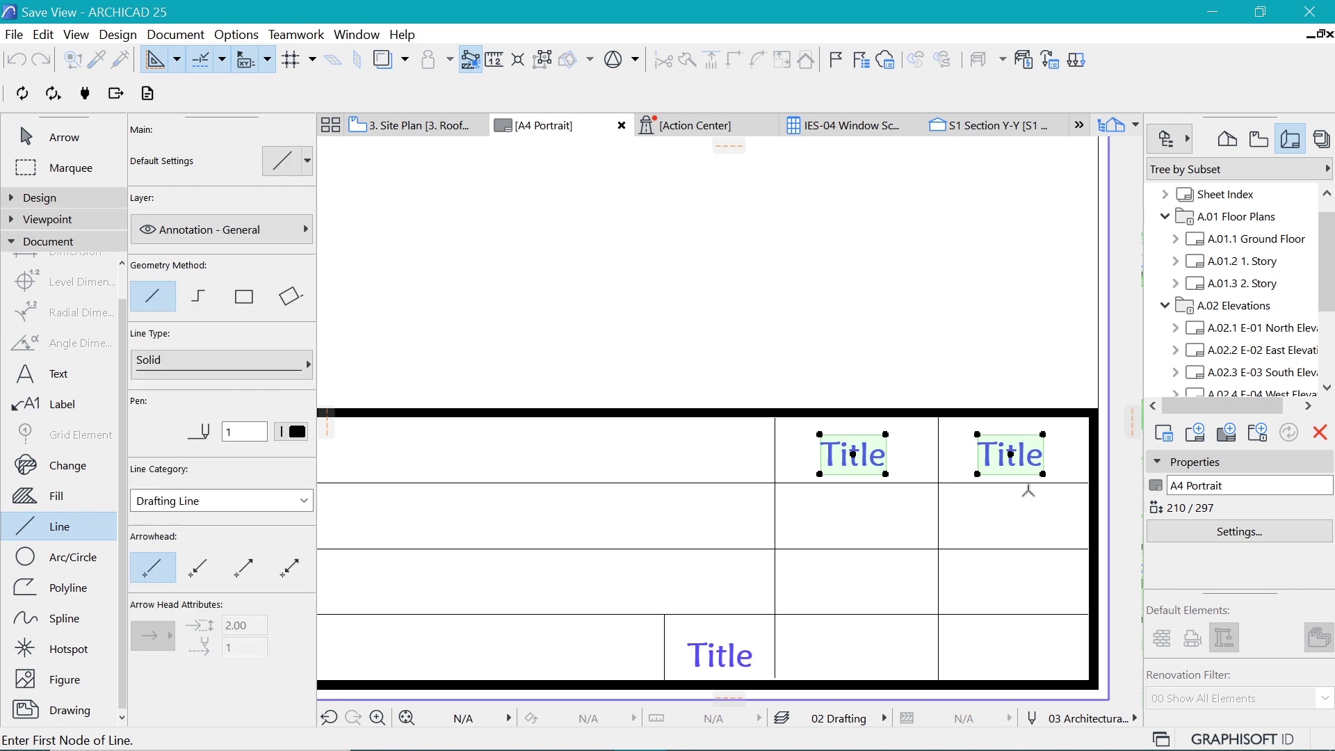
- Replace the "Title" text in the second row beside the NOTE cell with "Location"
scroll(1019, 475, "down", 3)
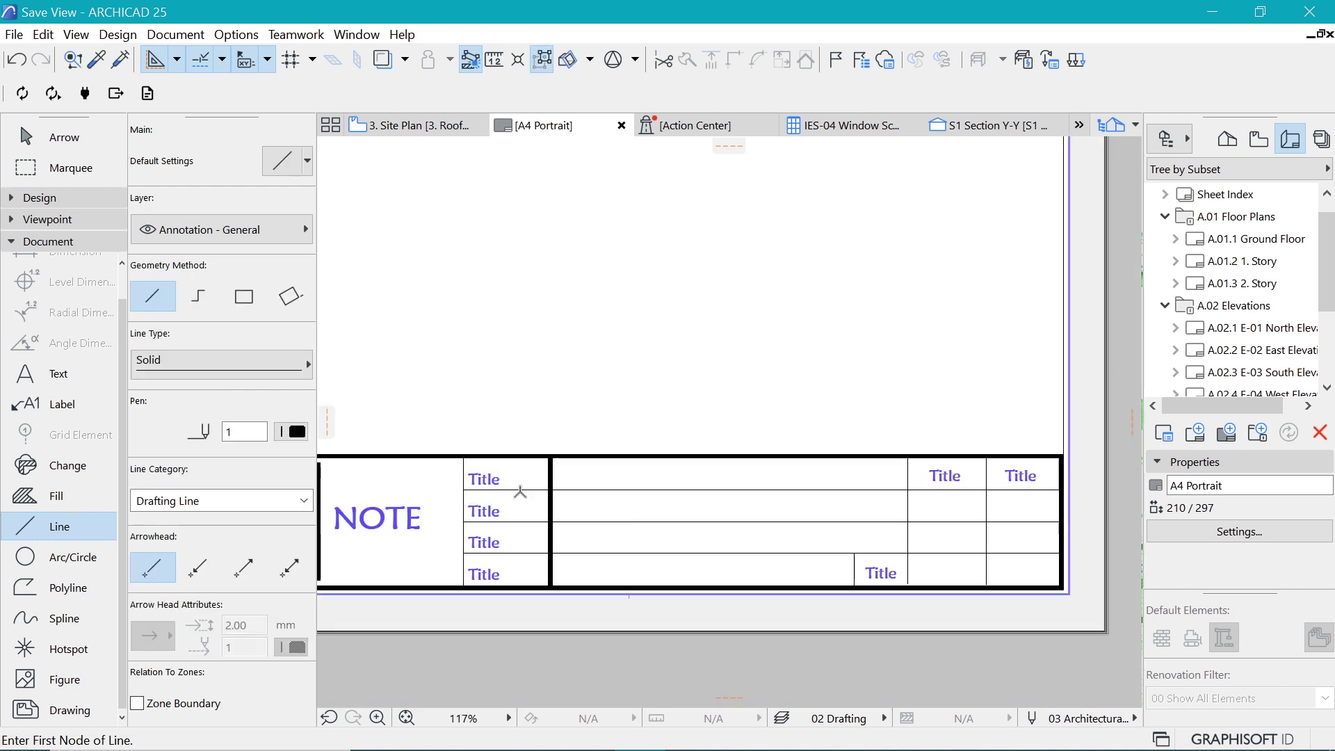
scroll(481, 505, "up", 5)
left_click(478, 506, "shift")
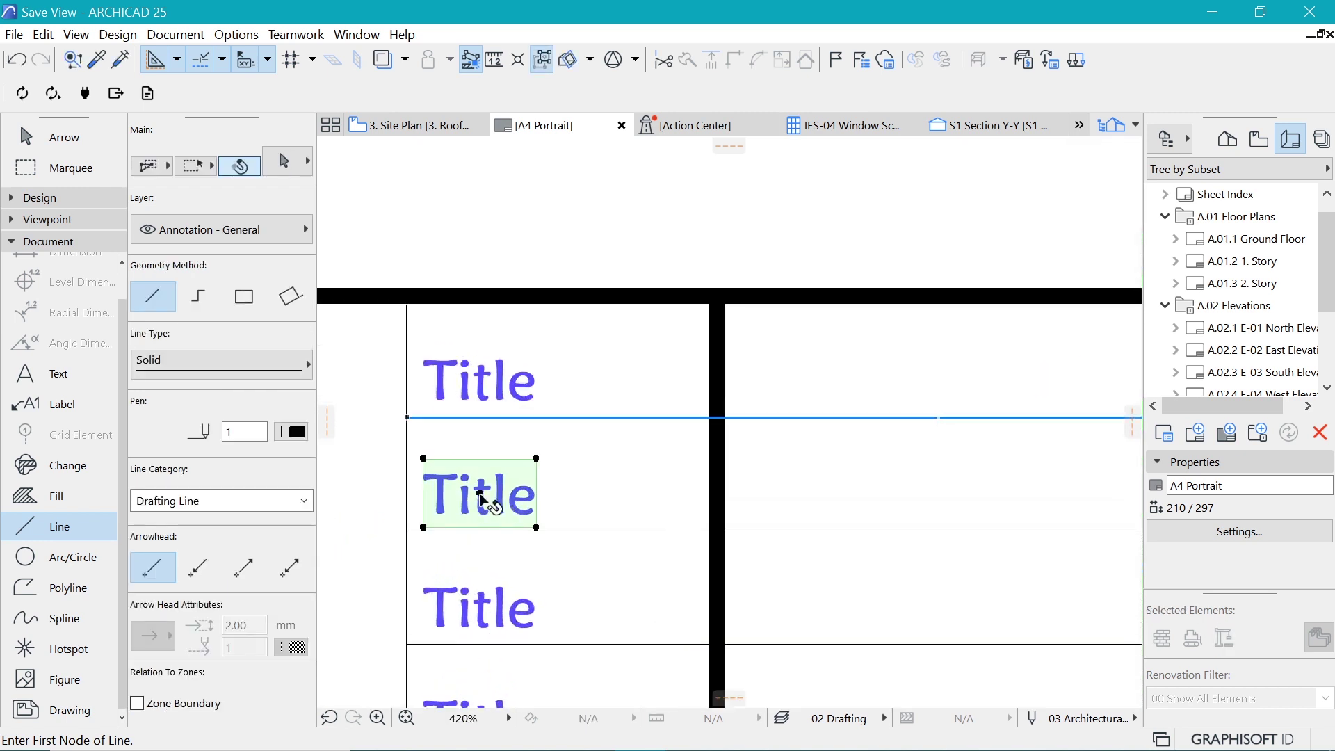
left_click(50, 377)
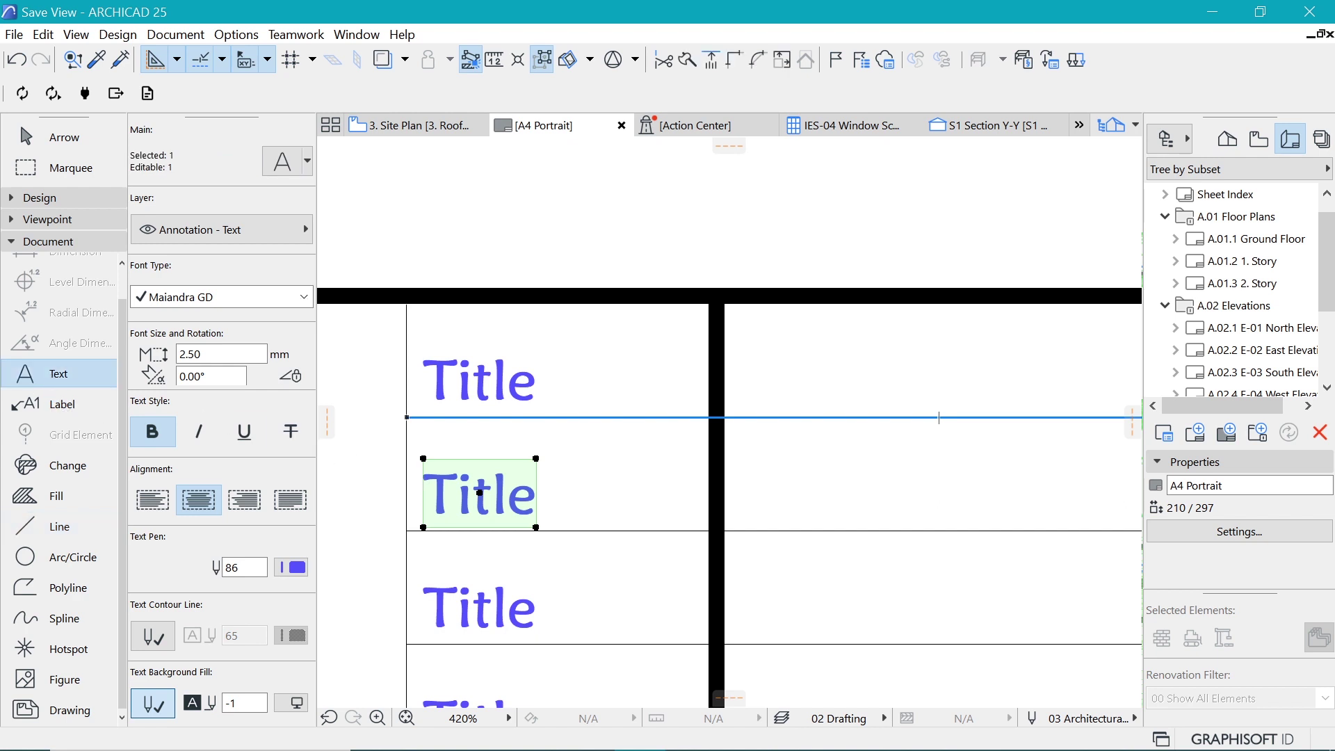
left_click(479, 495)
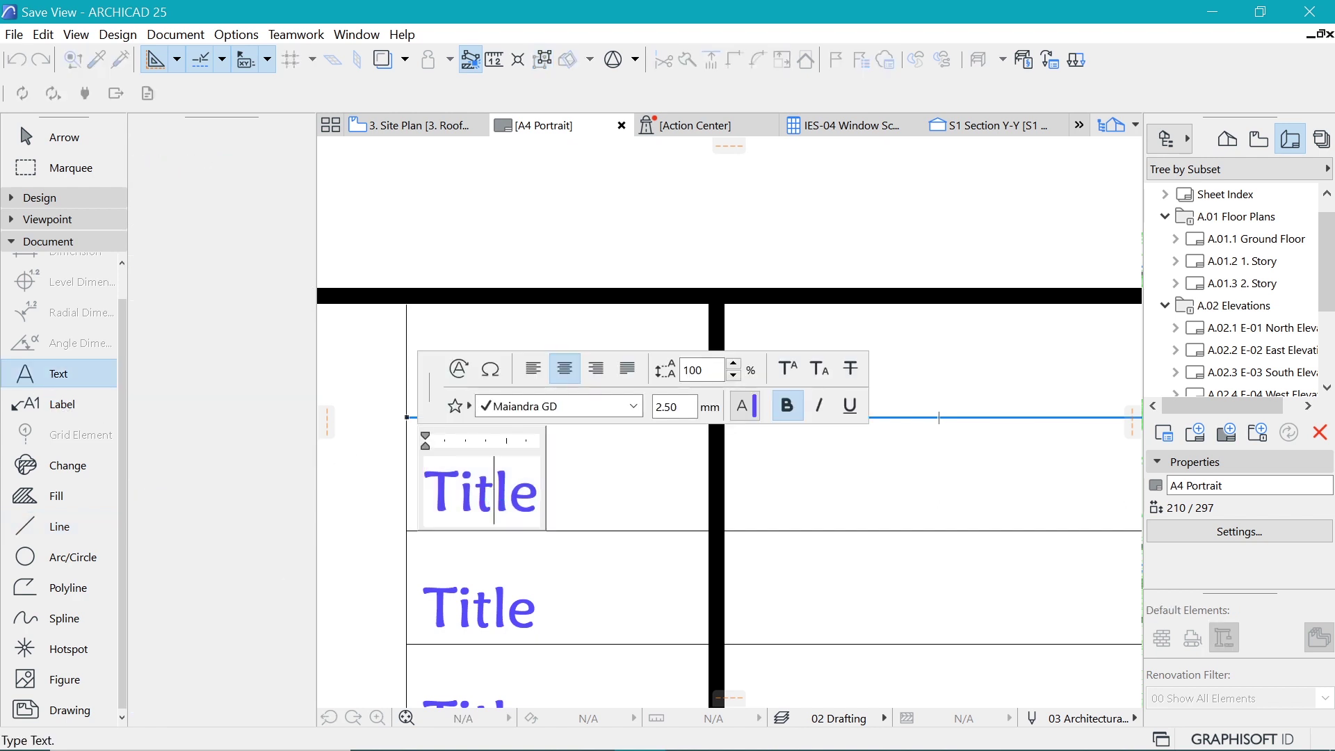
double_click(495, 497)
type("Location")
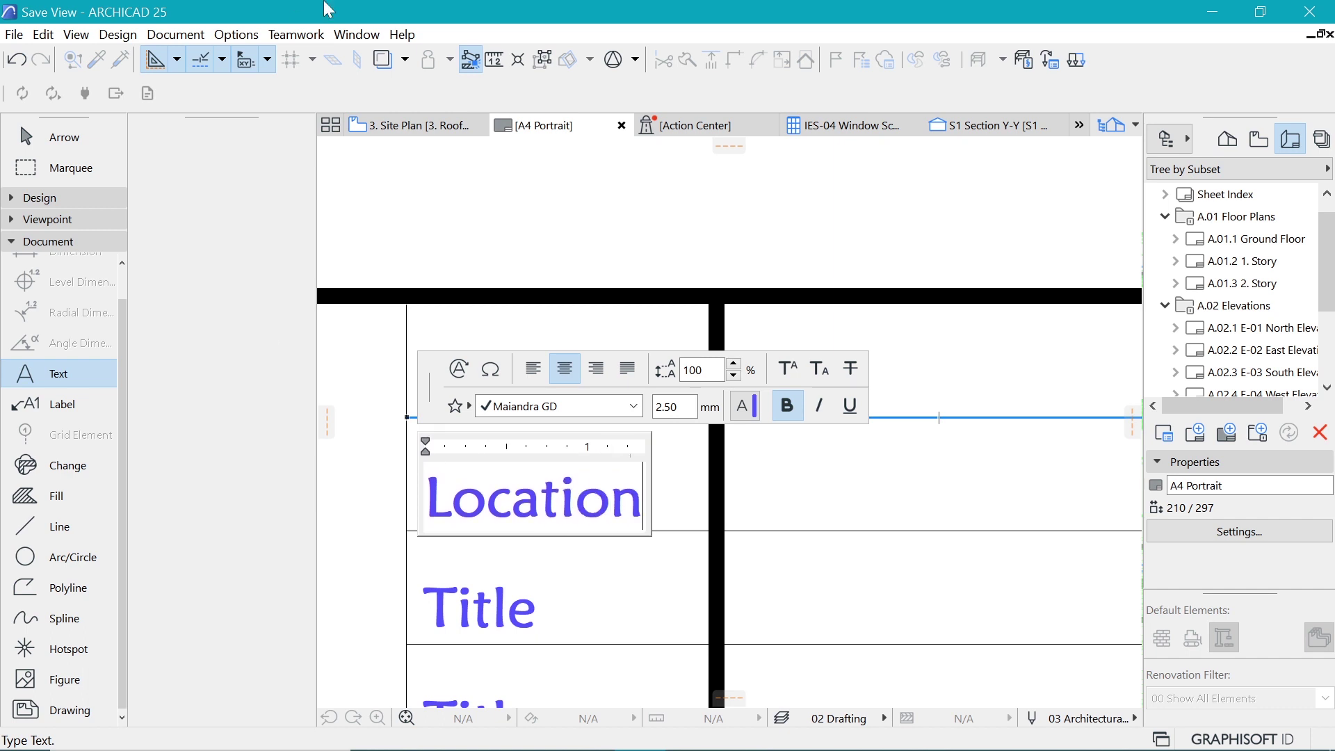
key("Escape")
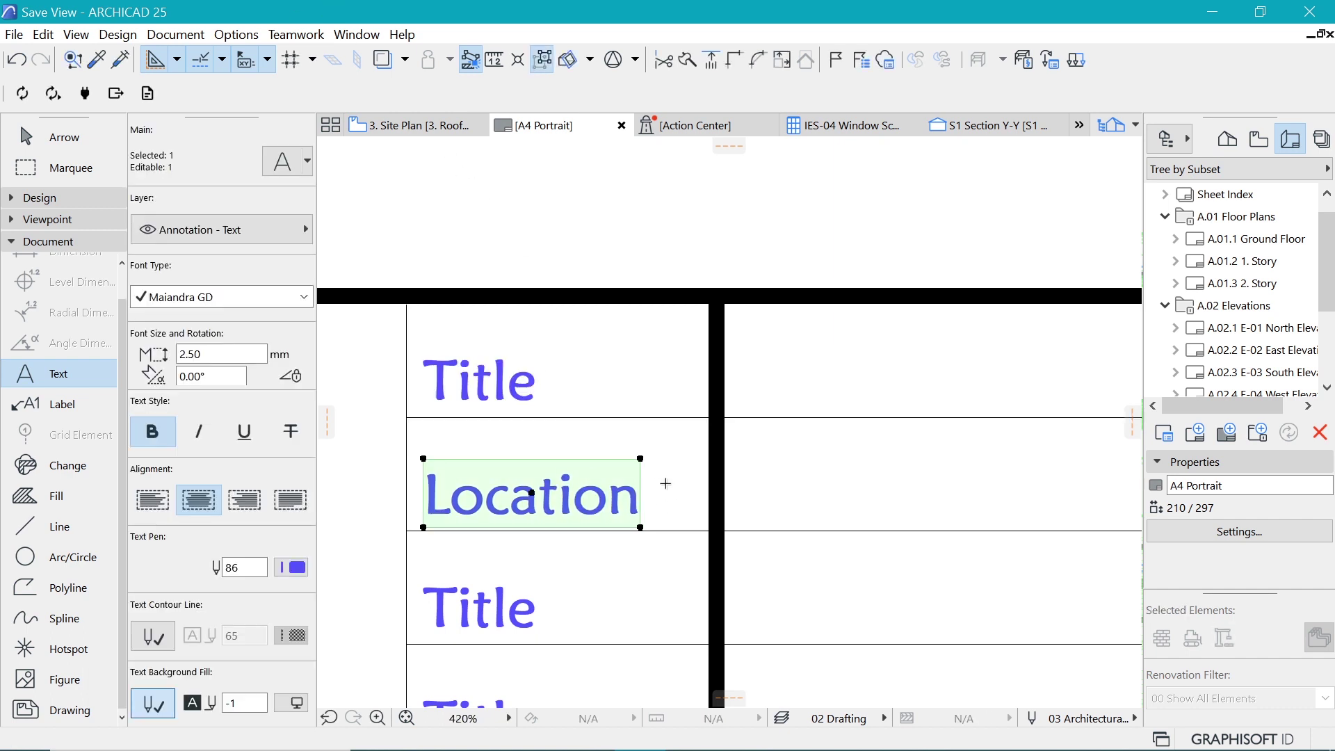
scroll(619, 410, "down", 3)
scroll(572, 444, "up", 2)
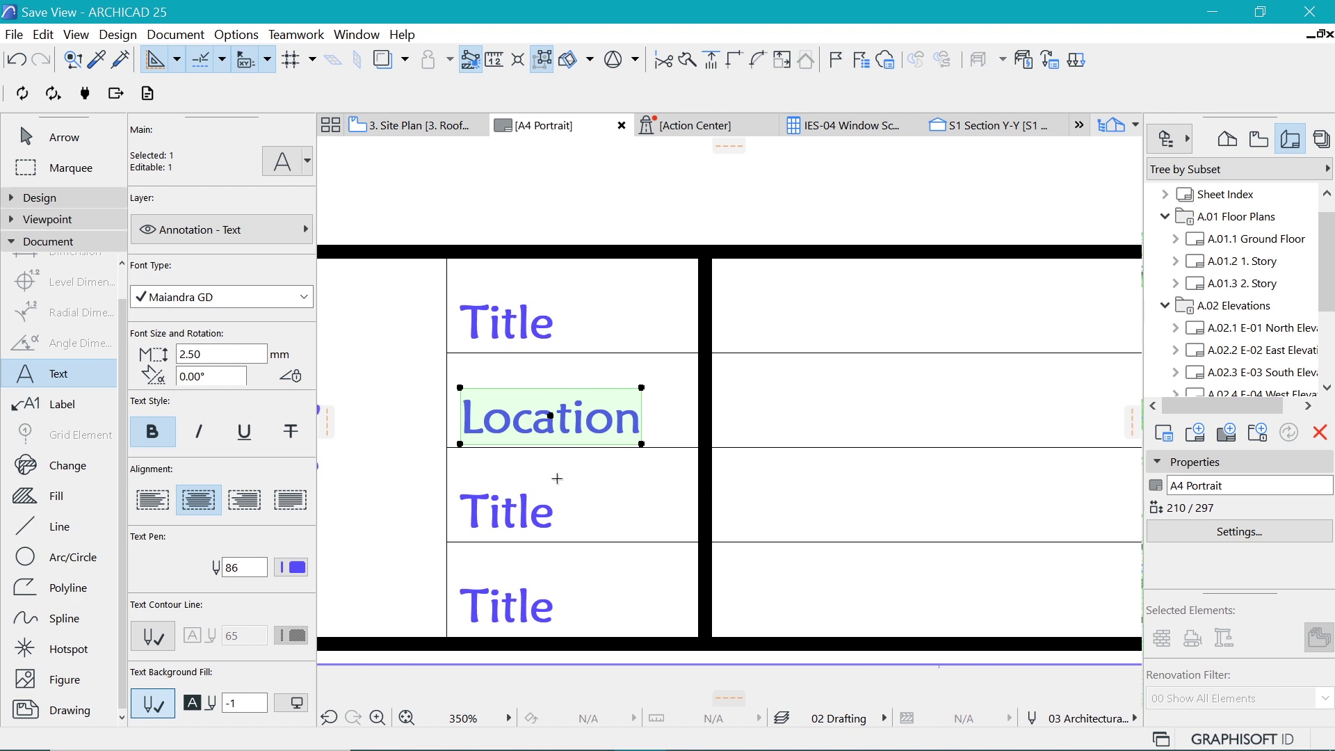
key("Escape")
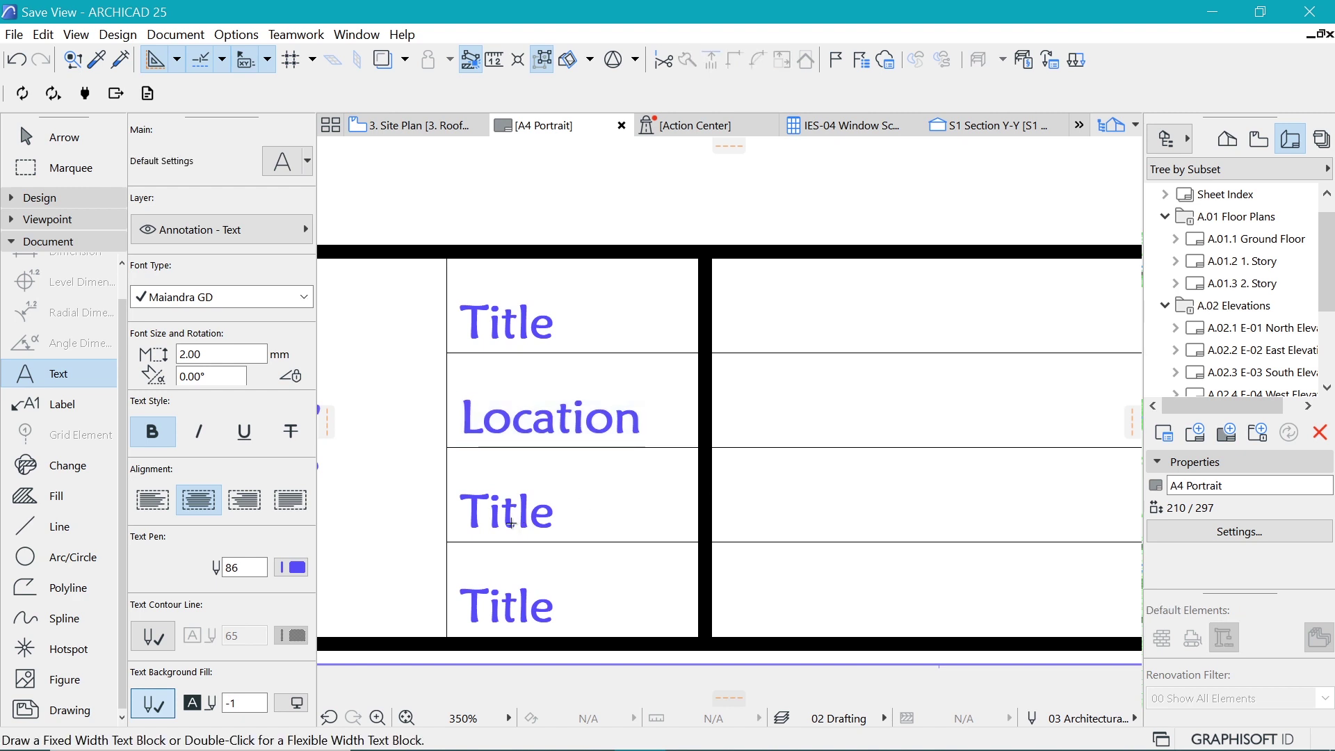
- Replace the "Title" texts in the third and fourth rows below "Location" with "Client" and "Code"
left_click(552, 510)
double_click(552, 511)
type("Client")
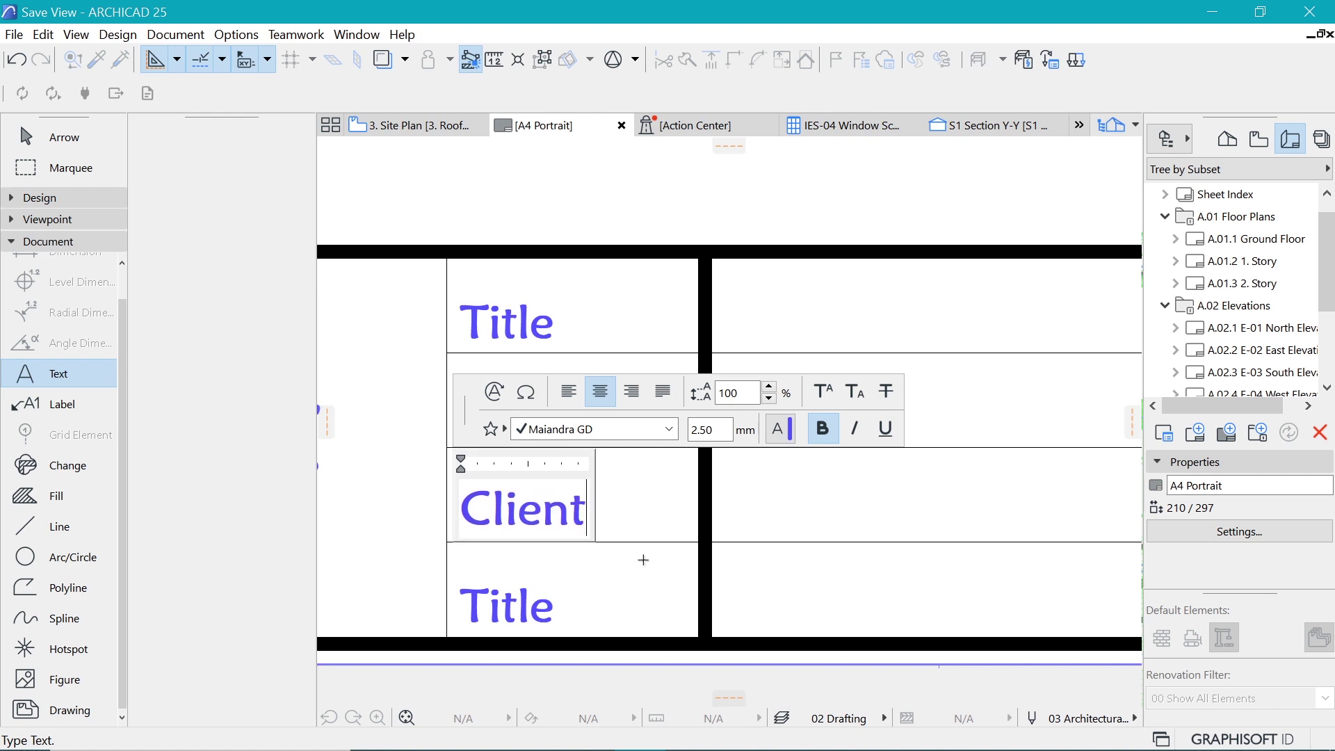
double_click(535, 599)
type("Code")
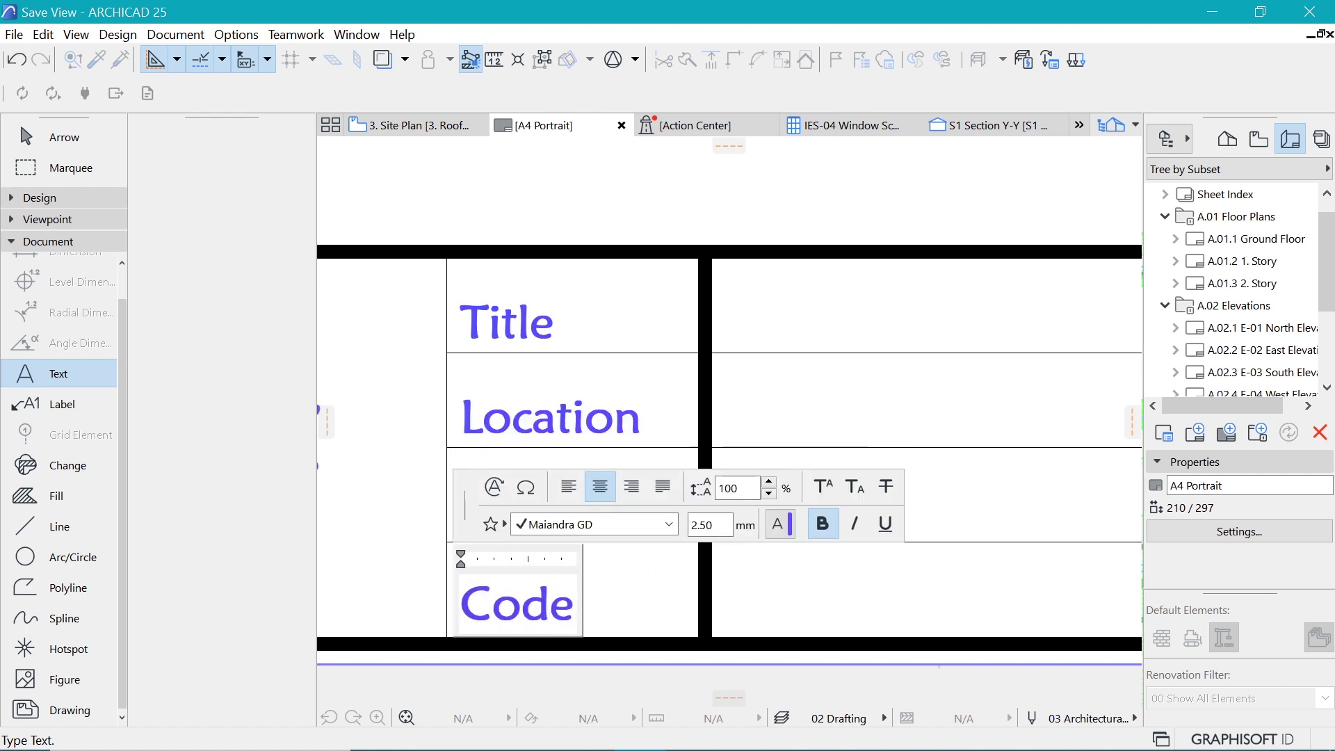
left_click(693, 617)
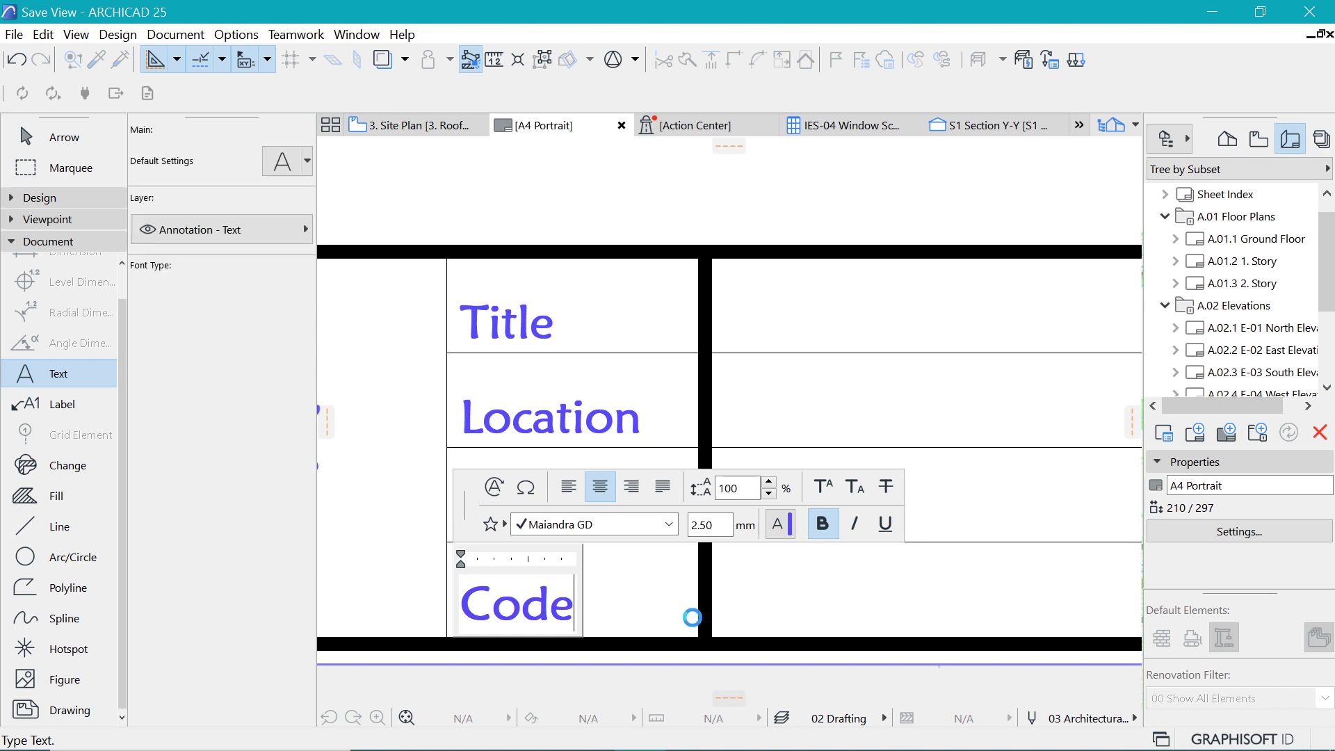
key("Escape")
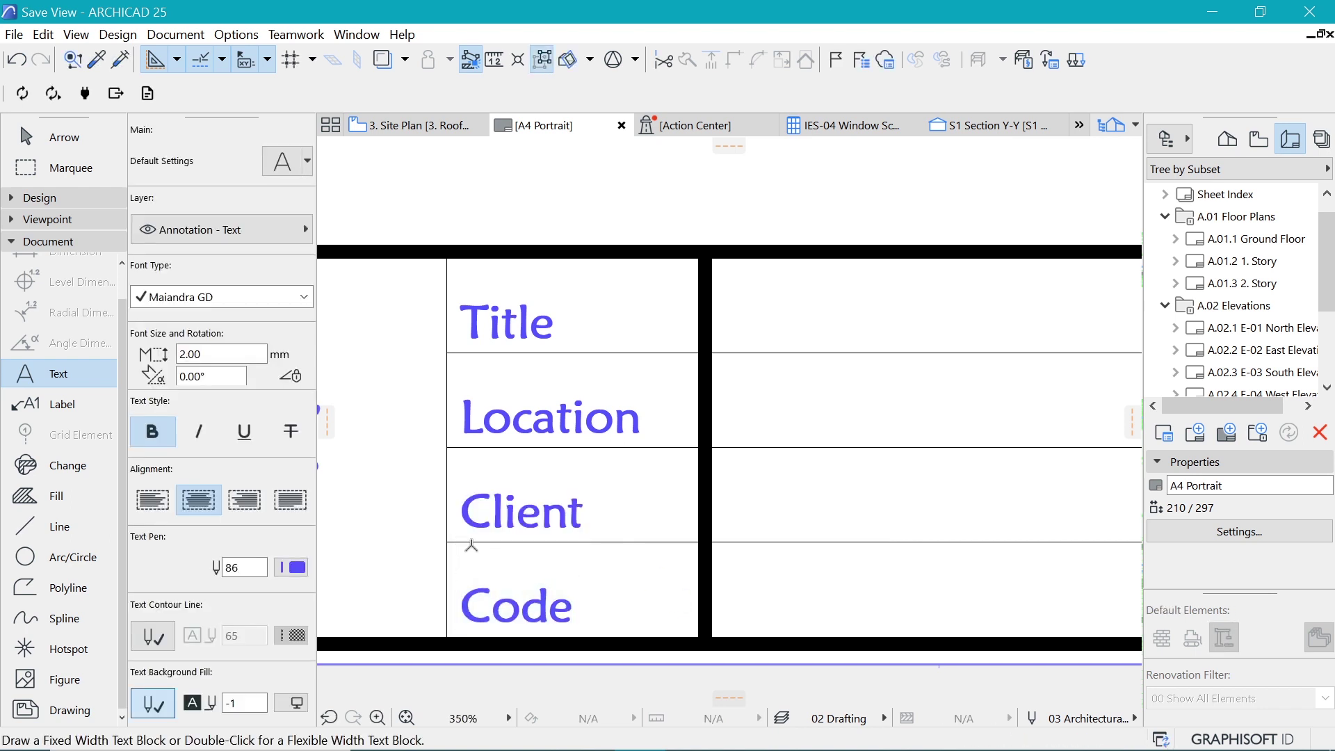
- Replace the "Title" text in the small cell of the title block's lowest row with "Date"
scroll(471, 545, "down", 3)
scroll(826, 548, "up", 3)
scroll(1049, 581, "up", 2)
double_click(904, 591)
type("Date")
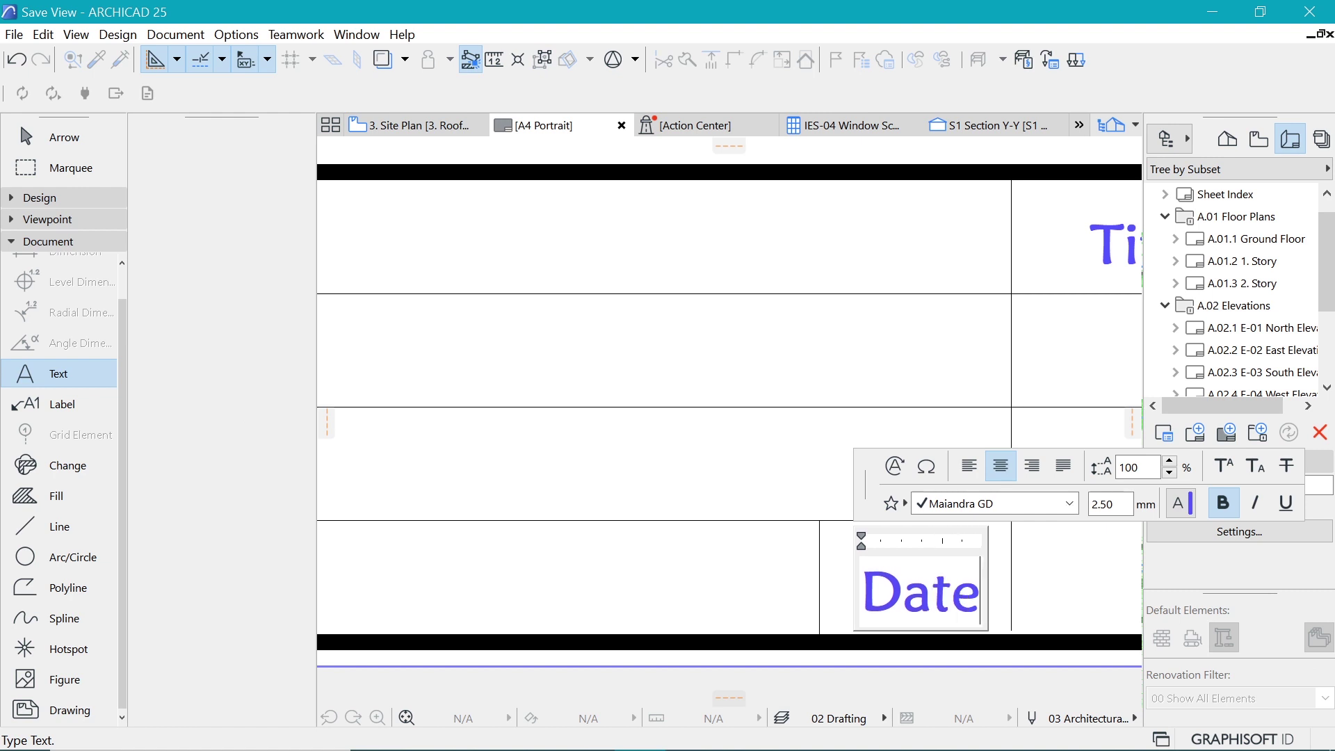
key("Escape")
- Replace the first "Title" text in the top row's right-hand cells with "Drwn by"
scroll(784, 420, "down", 2)
double_click(784, 410)
type("Dr")
key("Delete")
key("Delete")
type("wn by")
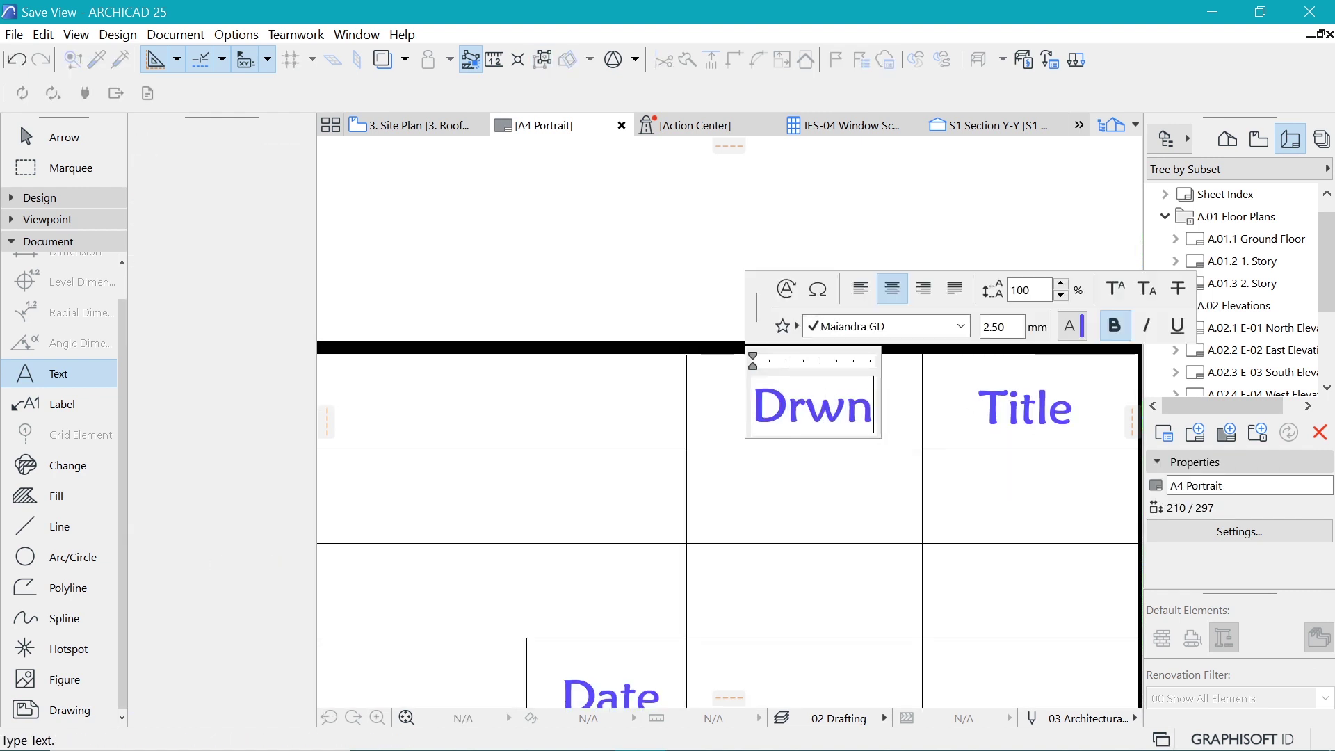
key("Escape")
- Replace the "Title" text in the top-right cell with "Chckd by" and shift it left to fit inside the cell
scroll(774, 397, "down", 2)
double_click(774, 396)
type("Chckd by")
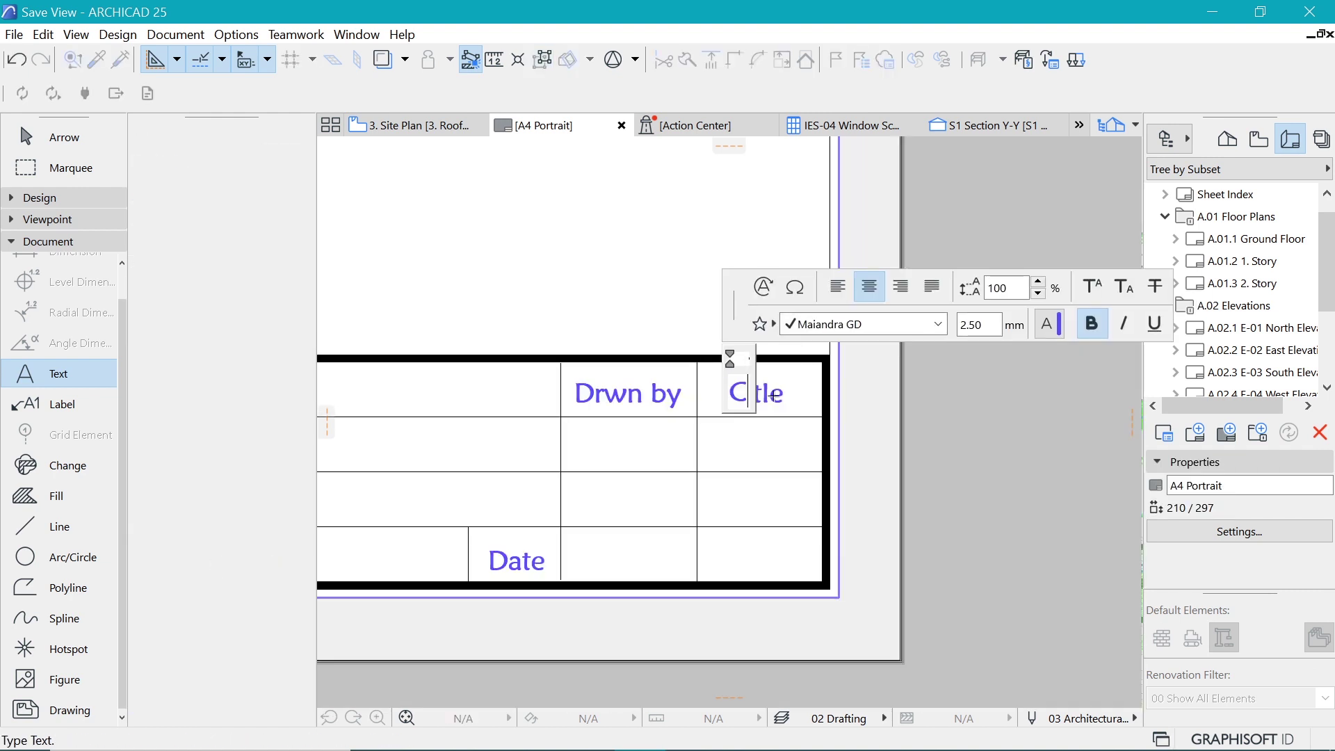
key("Escape")
key("ctrl+d")
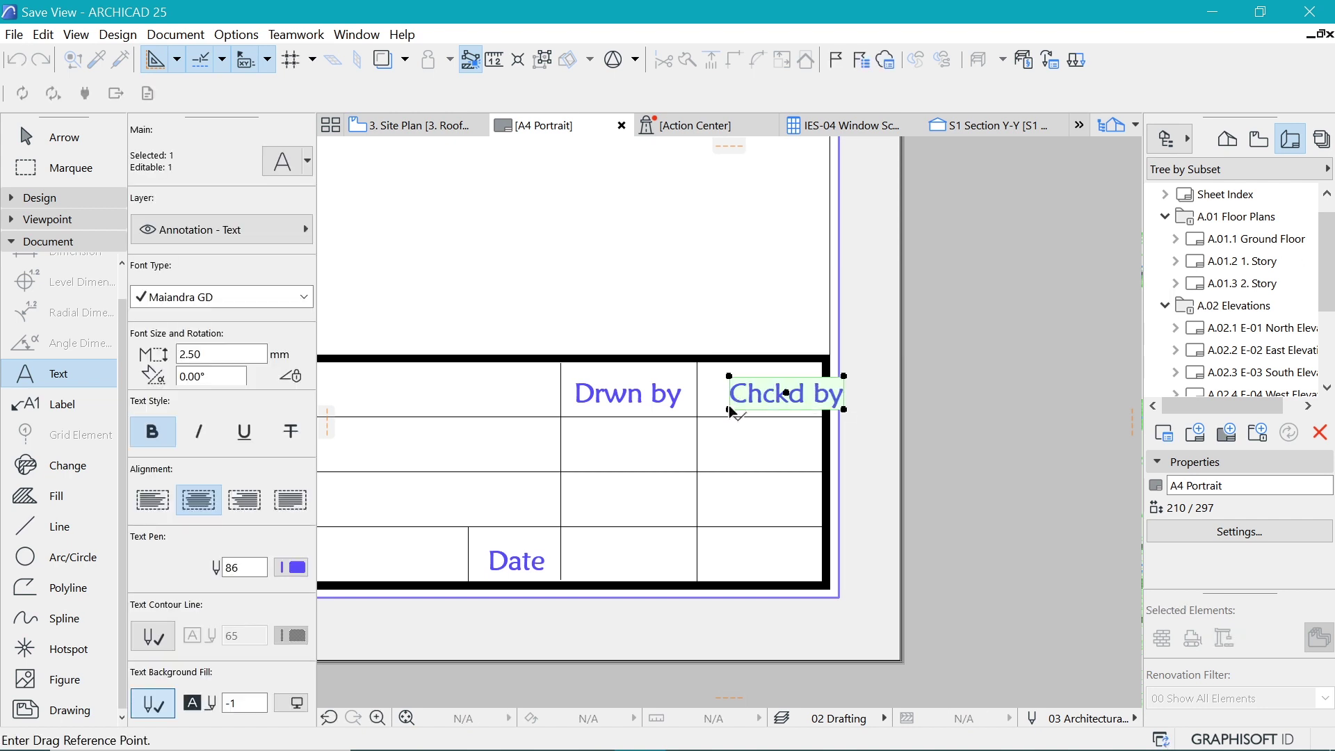
left_click(738, 406)
left_click(716, 417)
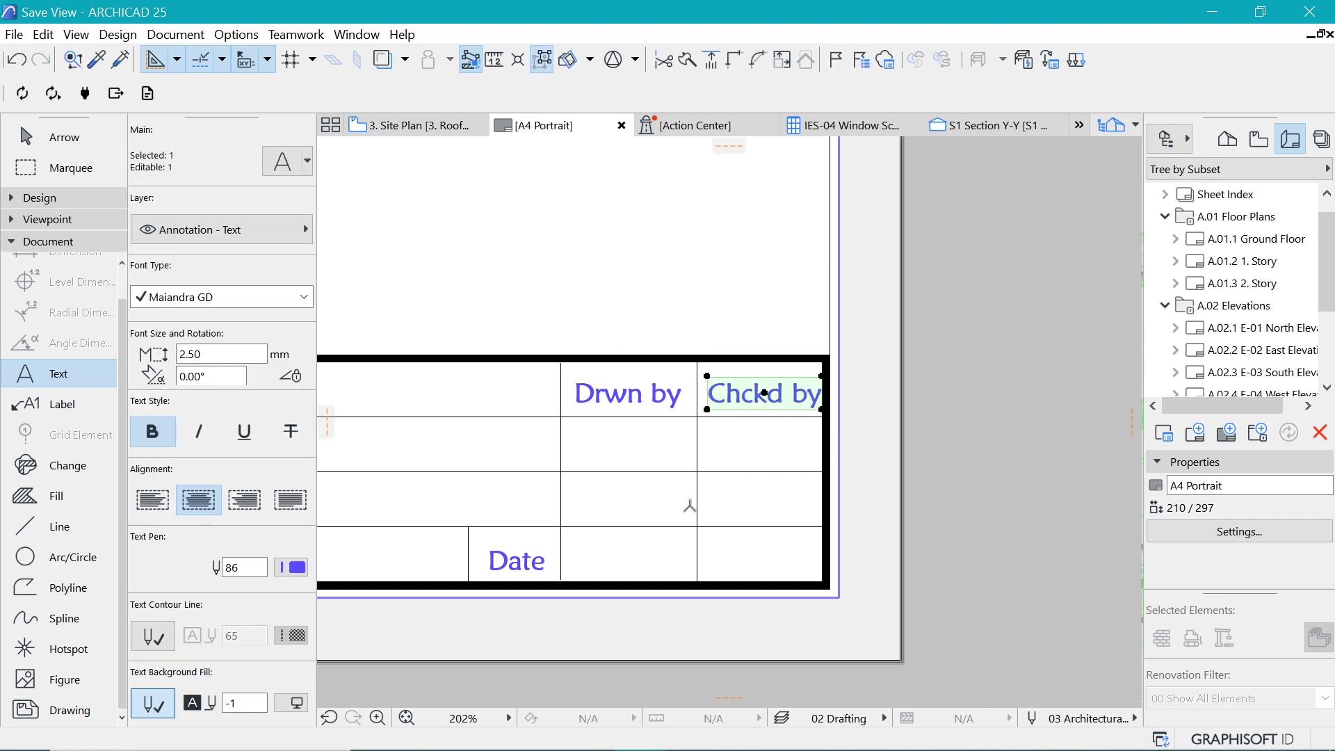
key("Escape")
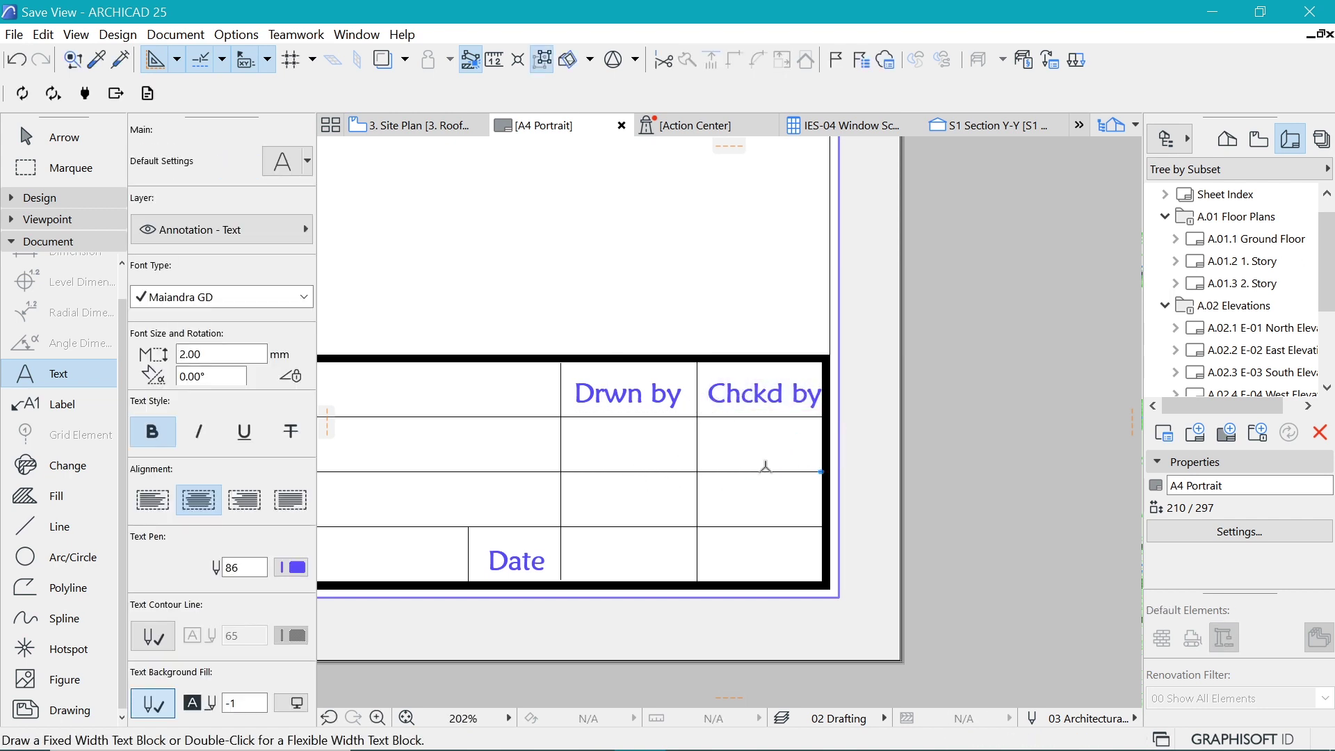
- Trim away the middle horizontal line segments in the two columns under "Drwn by" and "Chckd by"
scroll(634, 458, "up", 2)
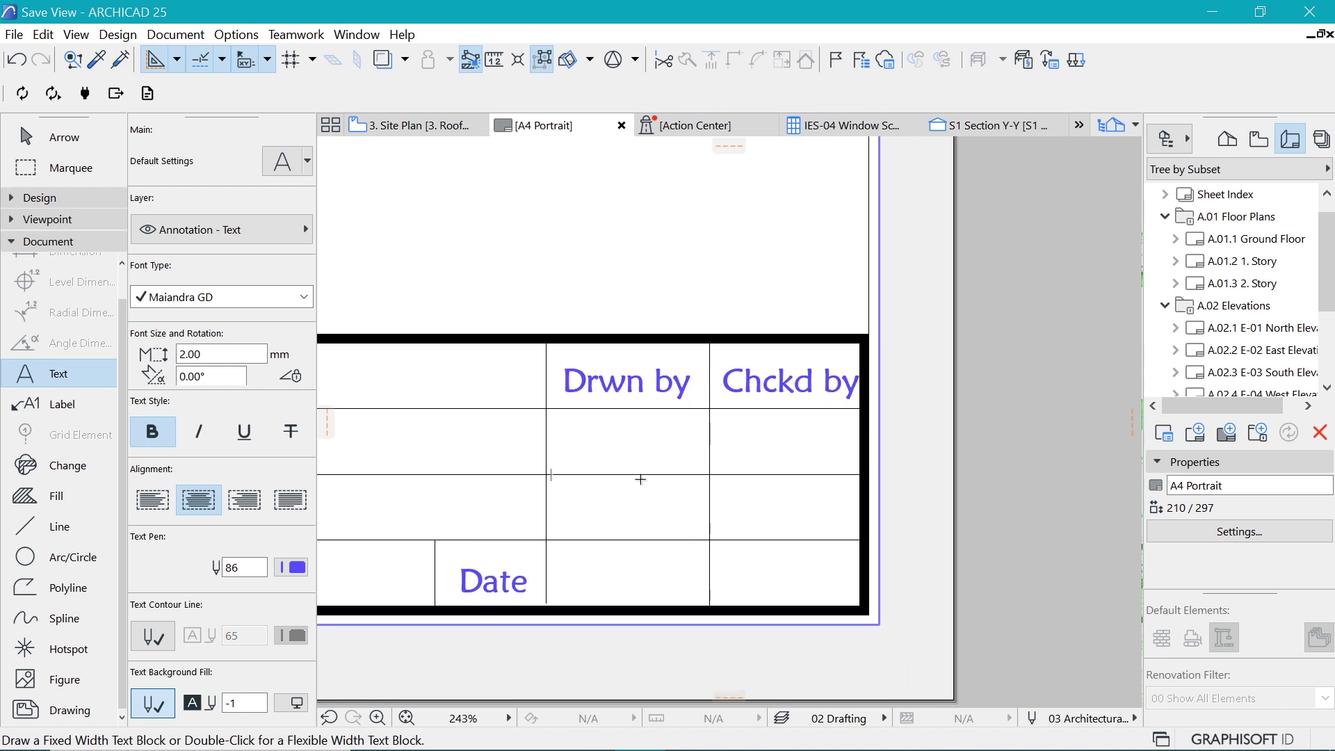
left_click(792, 480)
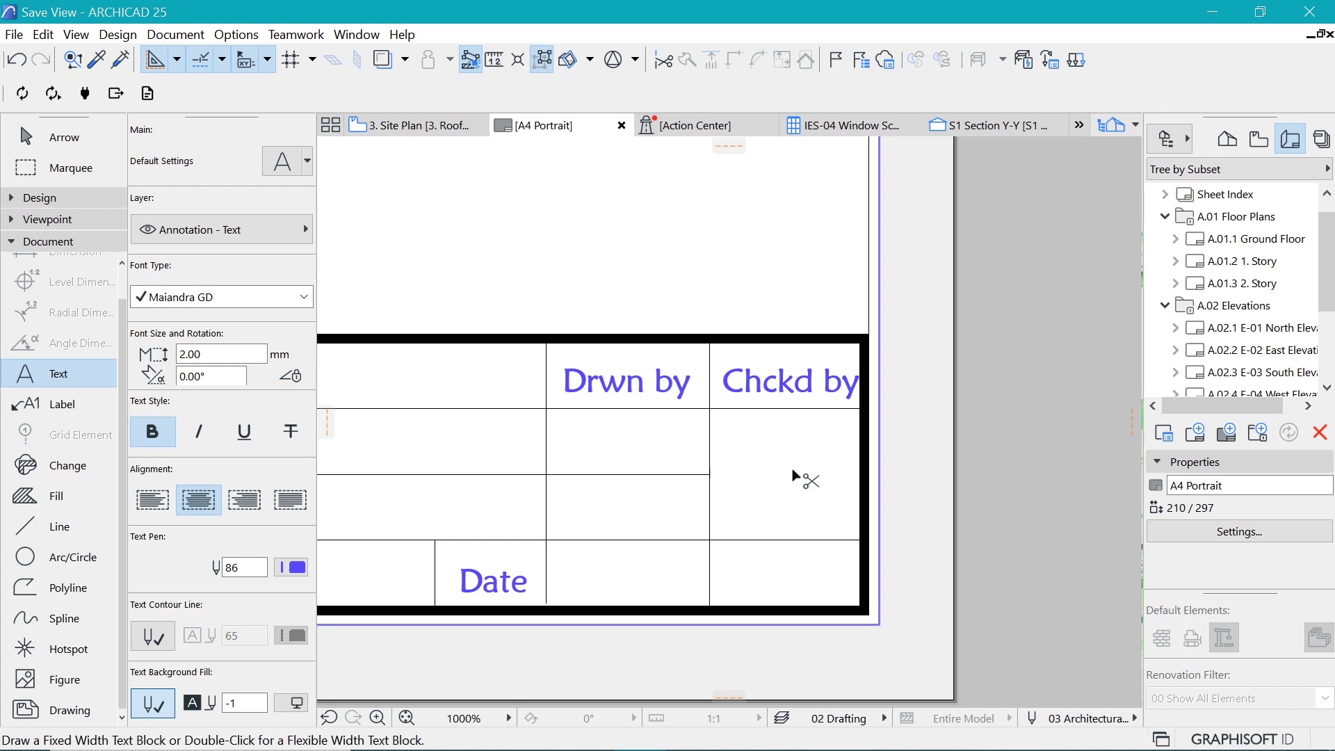
left_click(680, 479, "ctrl")
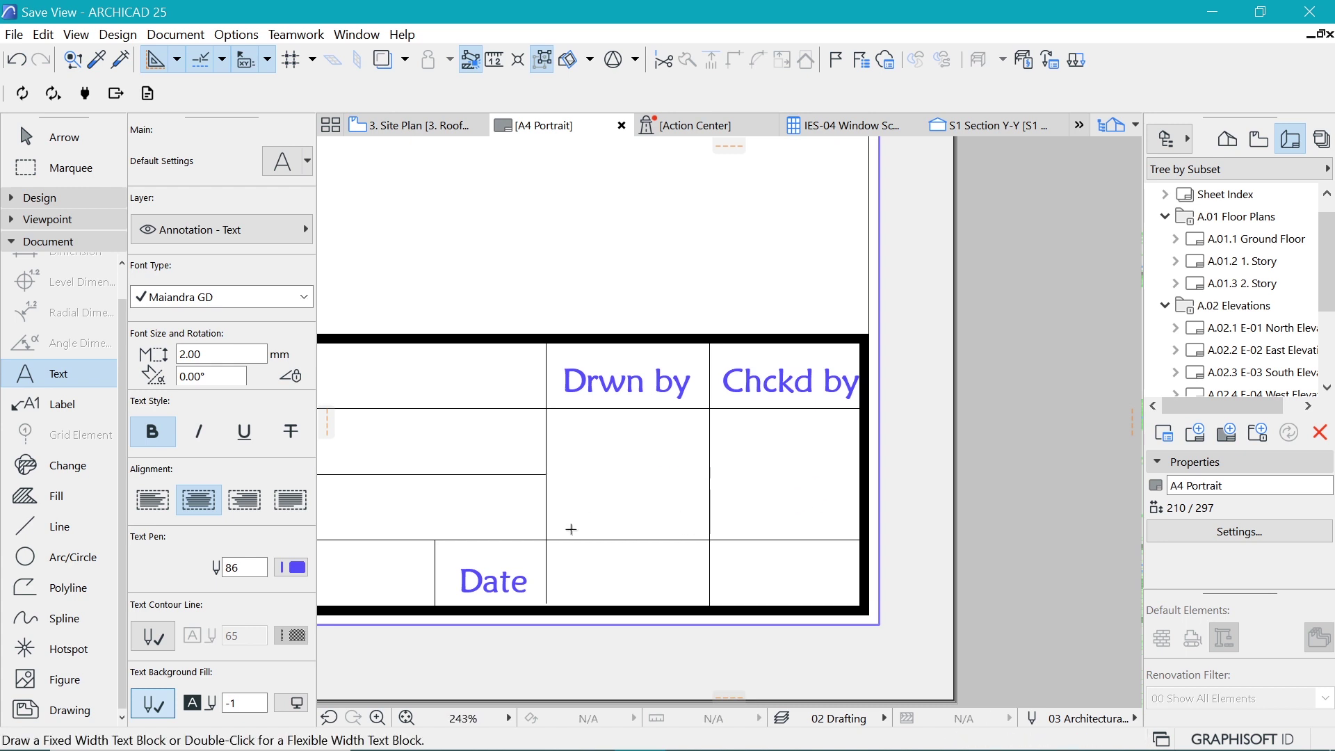
scroll(703, 490, "down", 2)
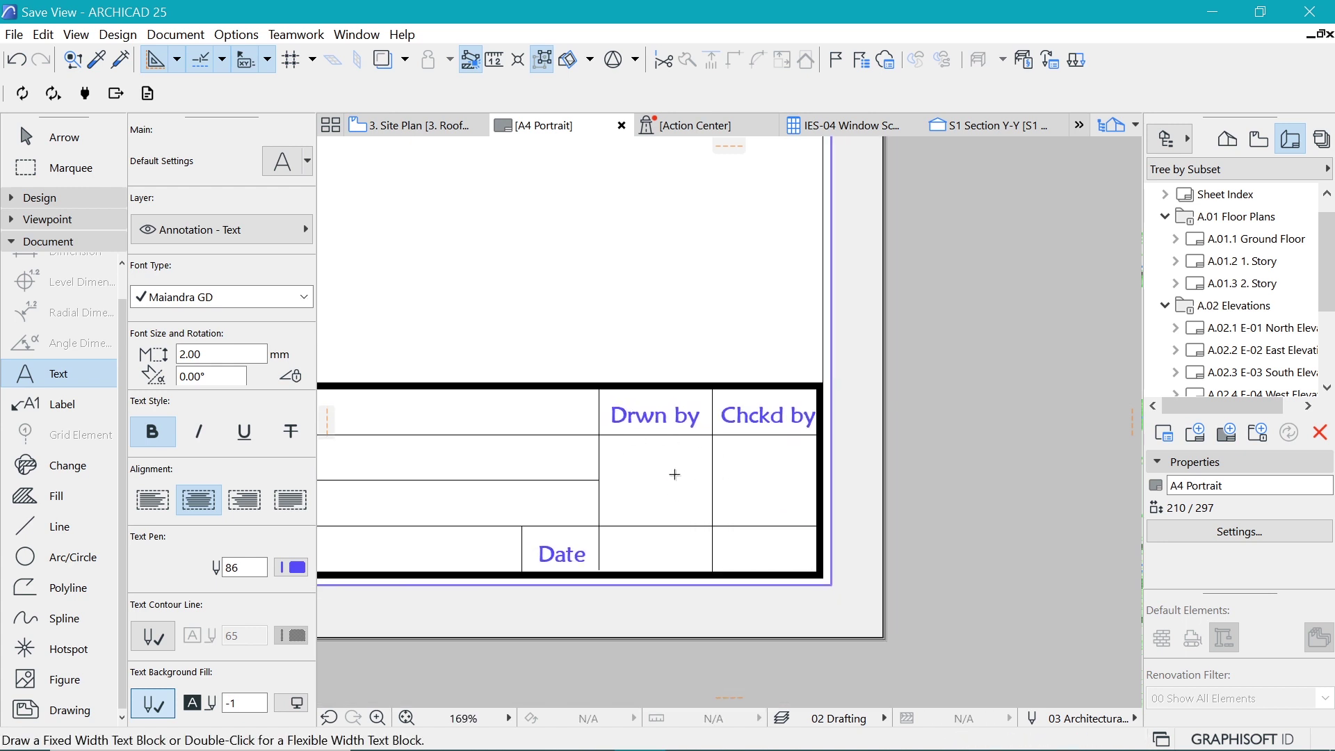
- Copy the "Chckd by" text straight down into the lowest cell of the same column
scroll(655, 526, "up", 2)
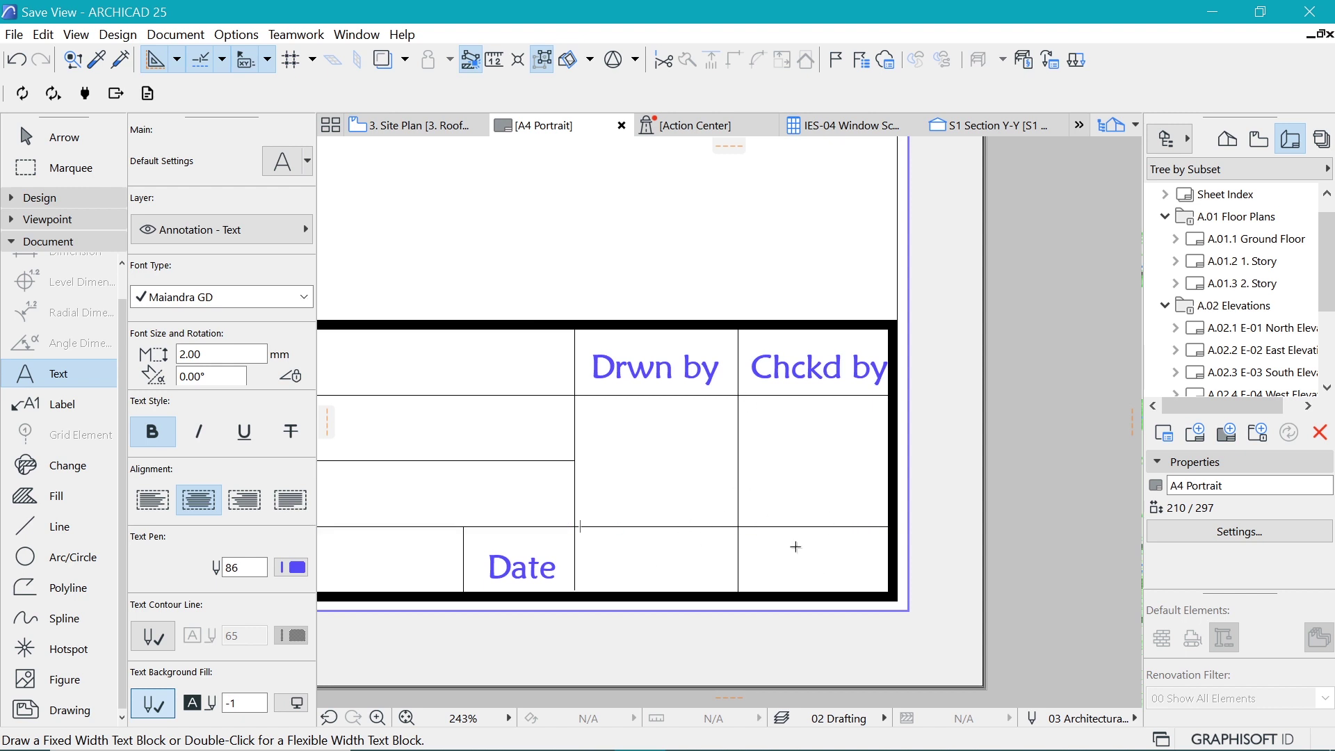
left_click(804, 373, "shift")
key("ctrl+d")
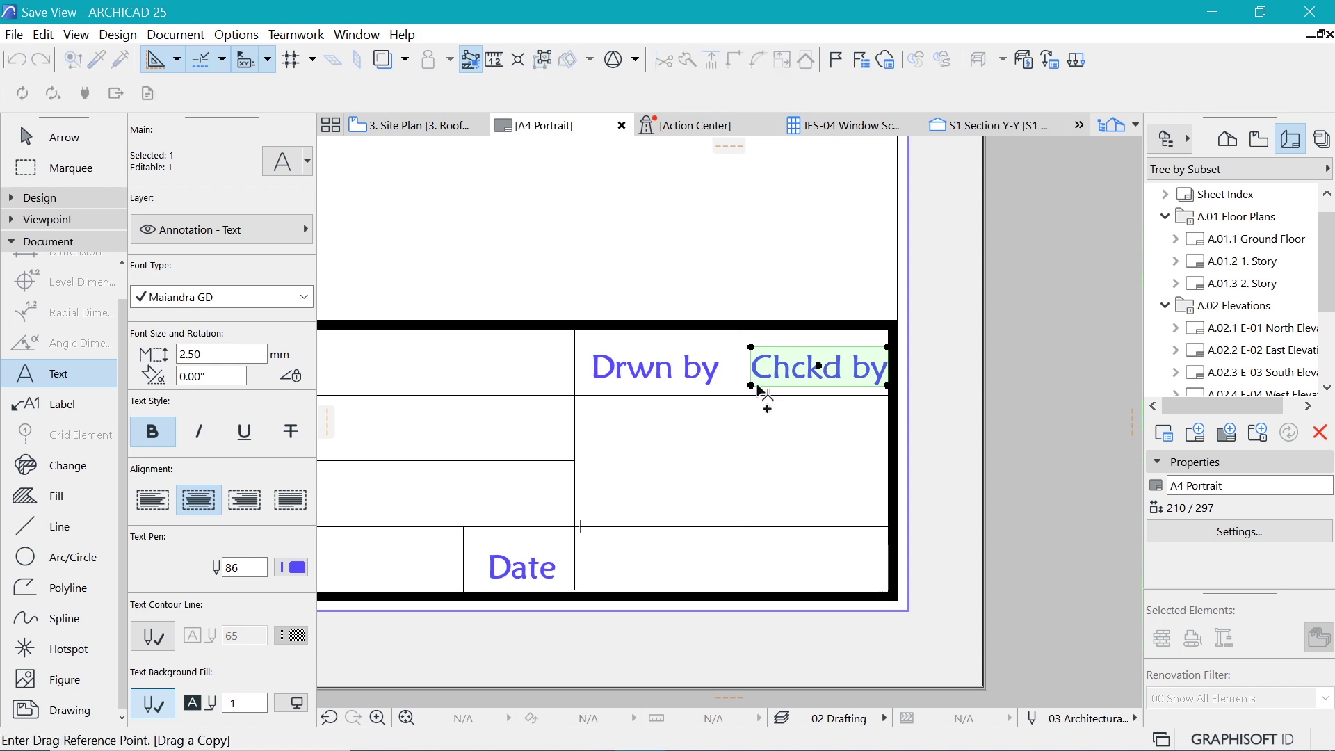
left_click(755, 386)
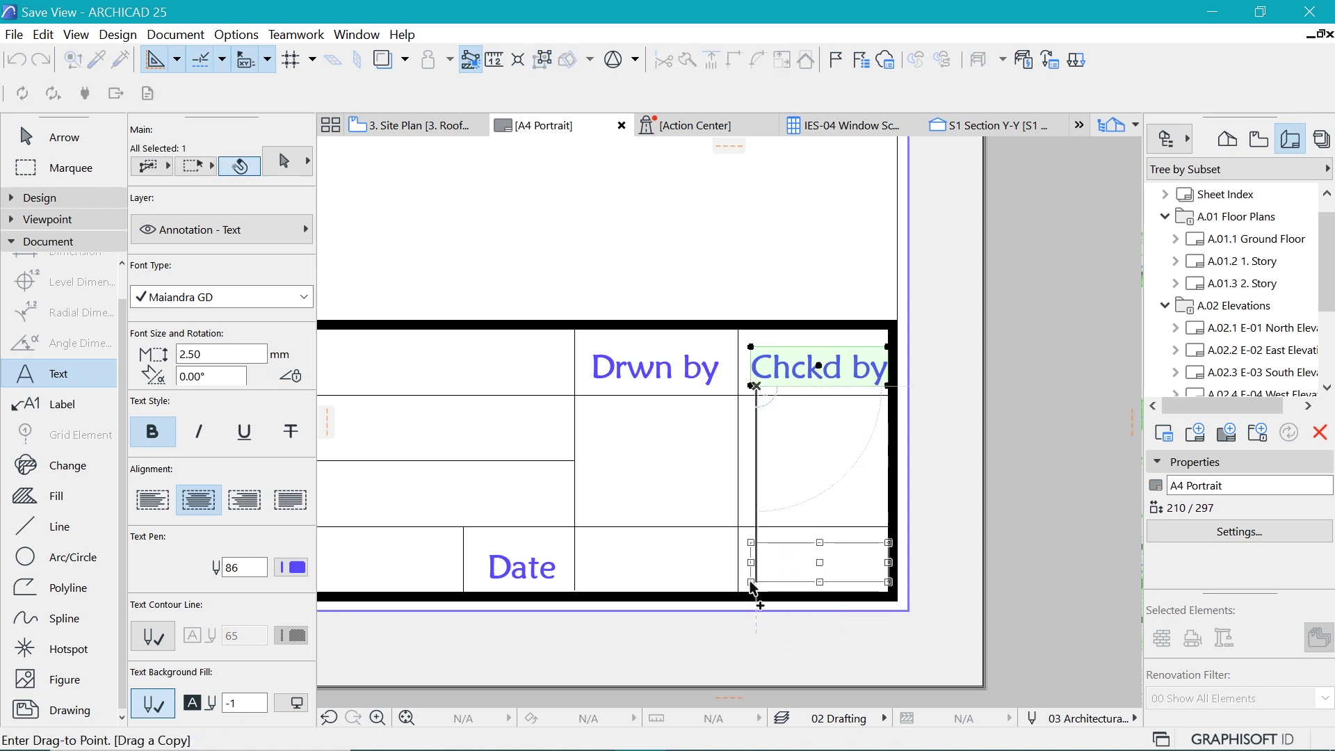
left_click(752, 586)
- Change the copied "Chckd by" text in the bottom-right cell to "Pg No."
double_click(820, 571)
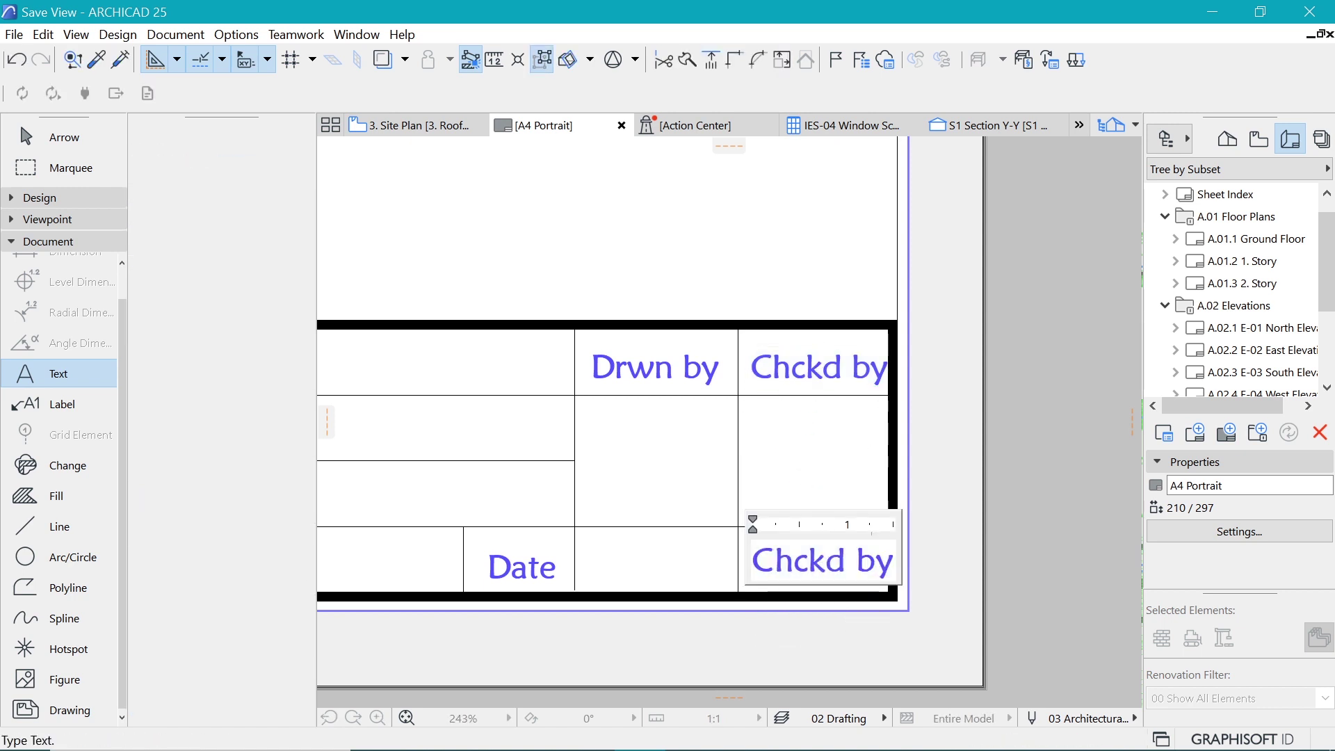
key("ctrl+a")
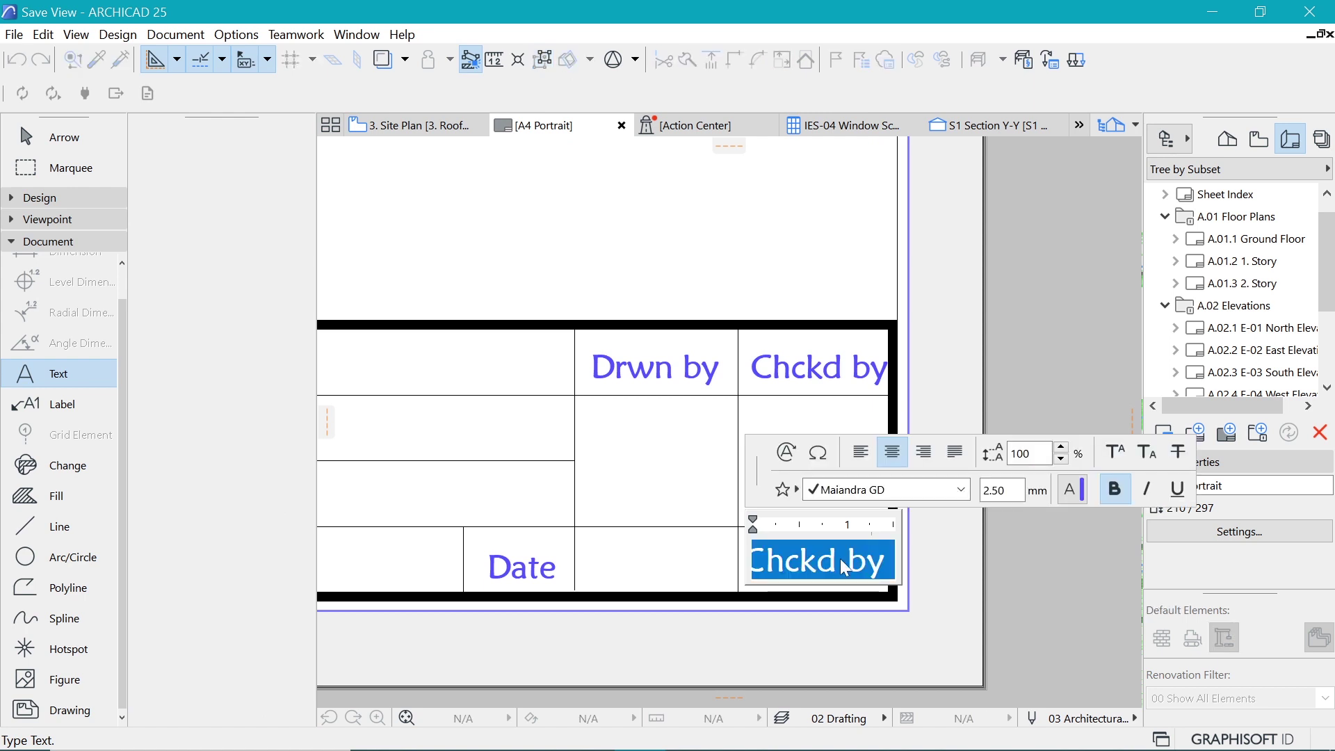
type("Pge")
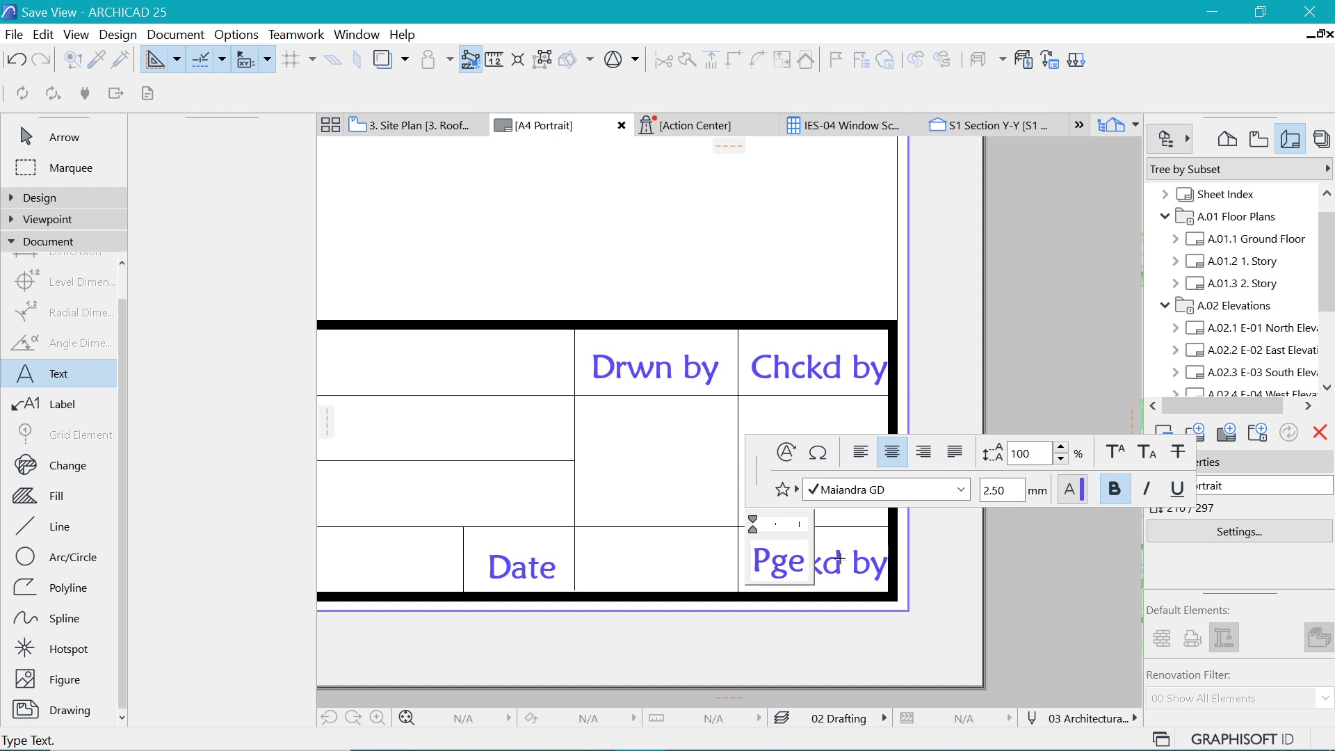
key("BackSpace")
type("No.")
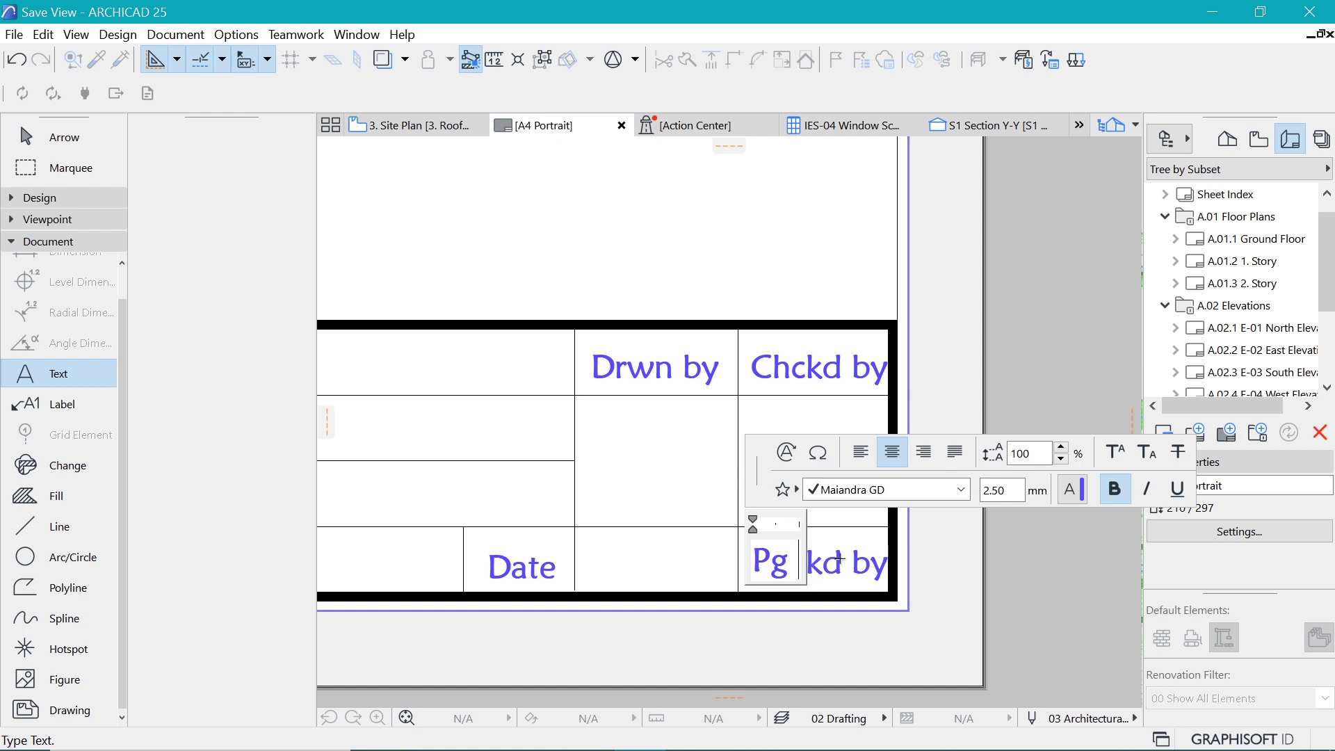
mouse_move(602, 744)
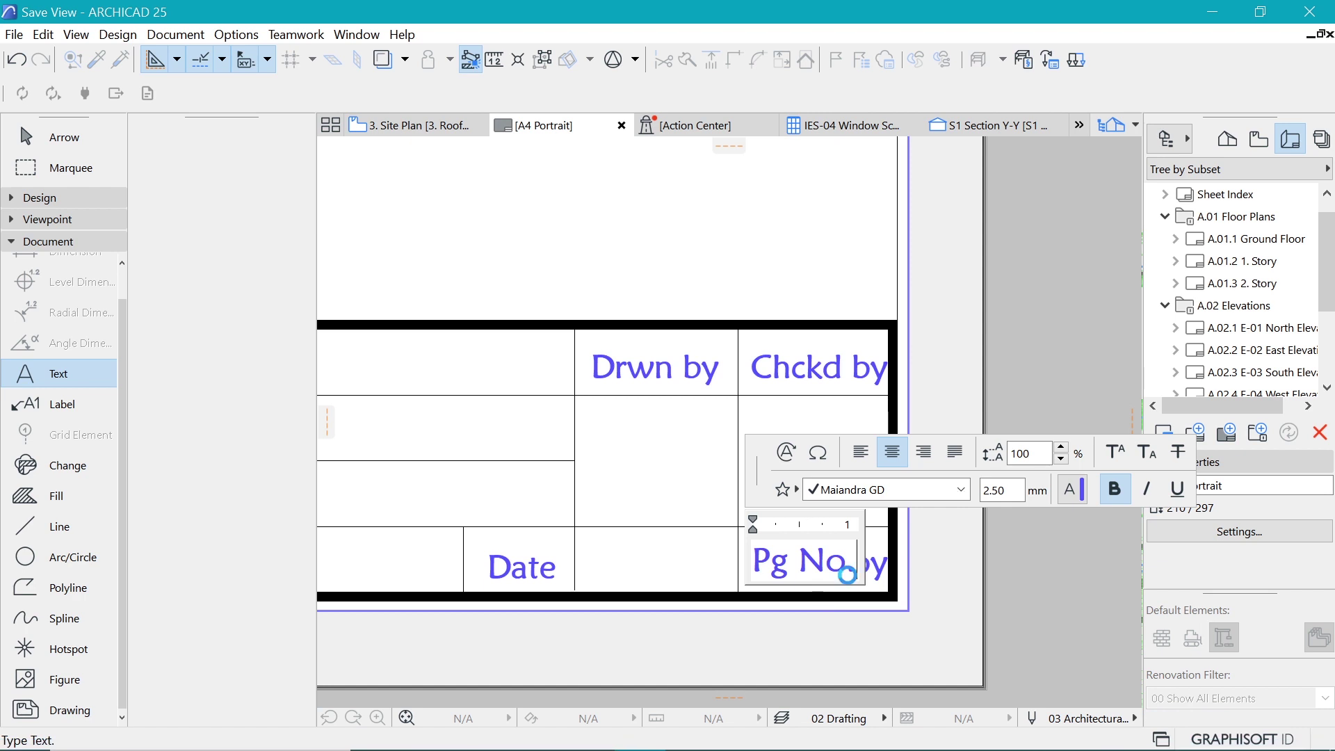
key("Escape")
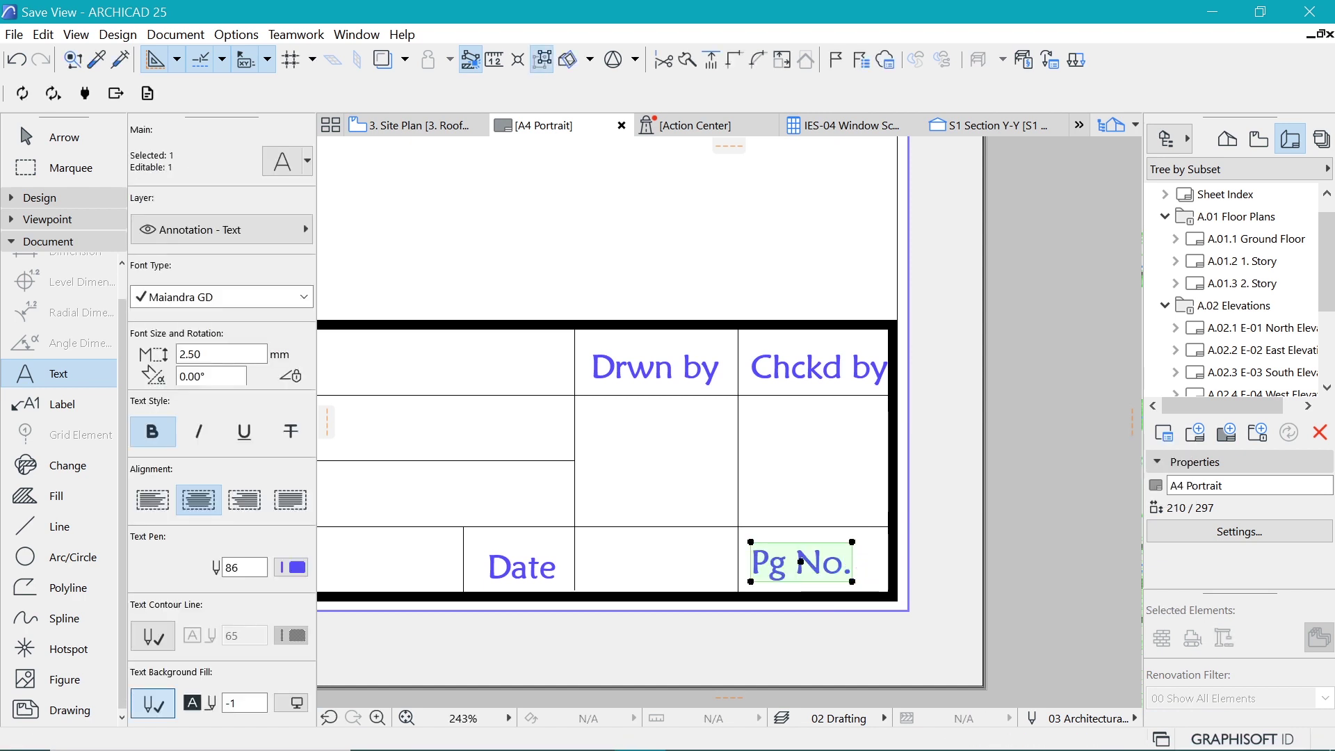
- Move the "Pg No." text about 1 mm to the left within its cell
scroll(798, 569, "up", 1)
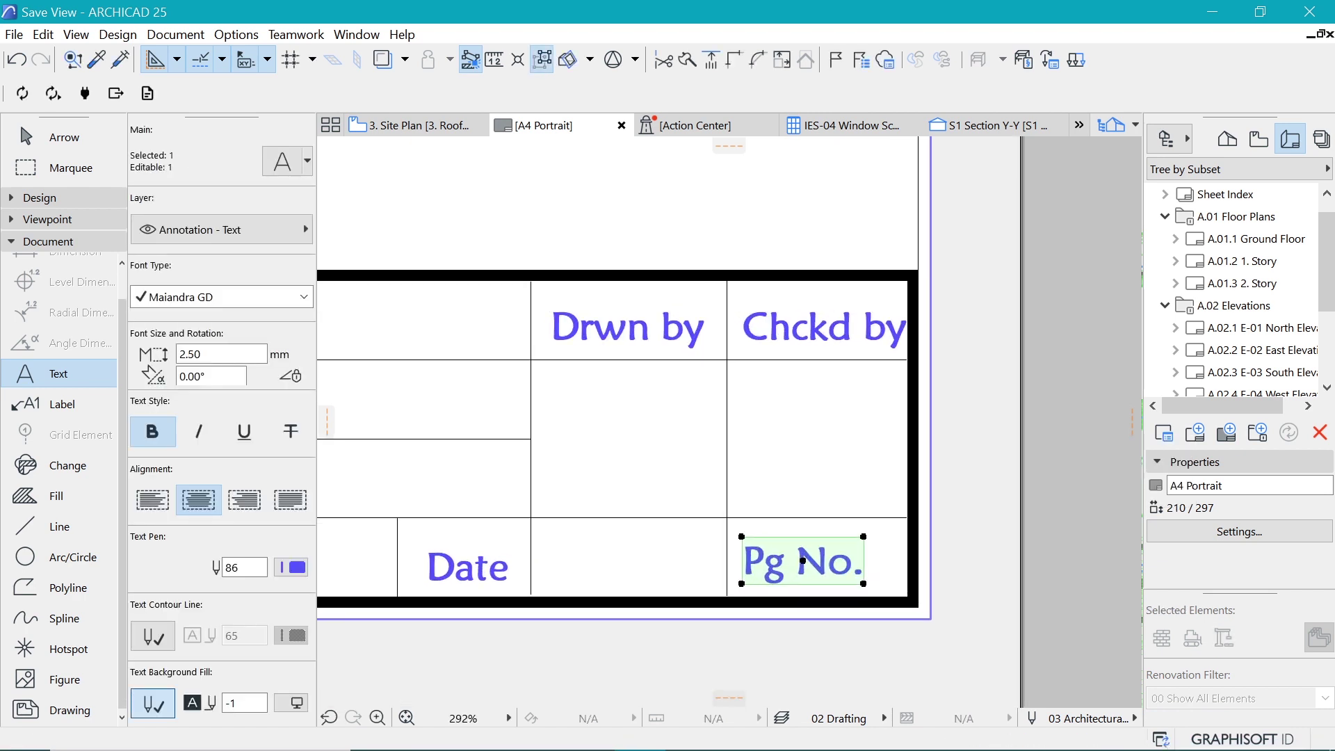
key("ctrl+d")
left_click(741, 586)
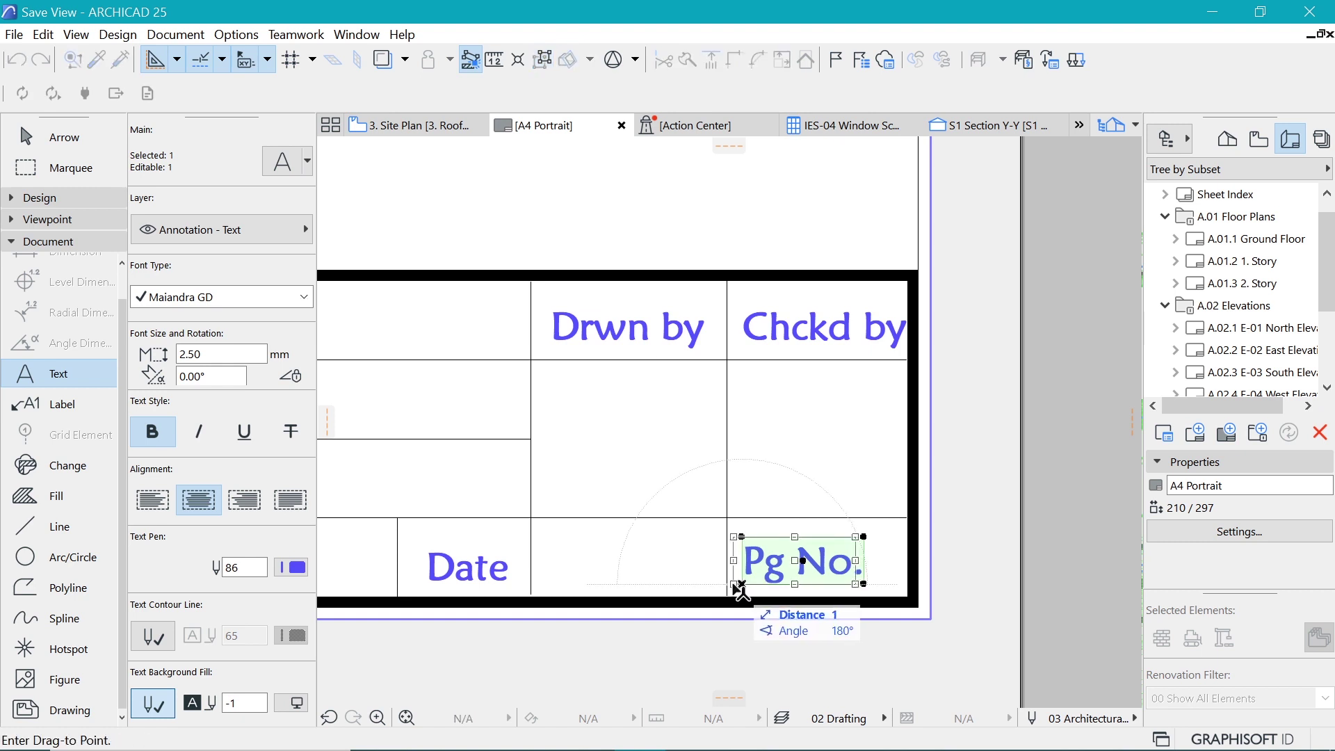
left_click(739, 589)
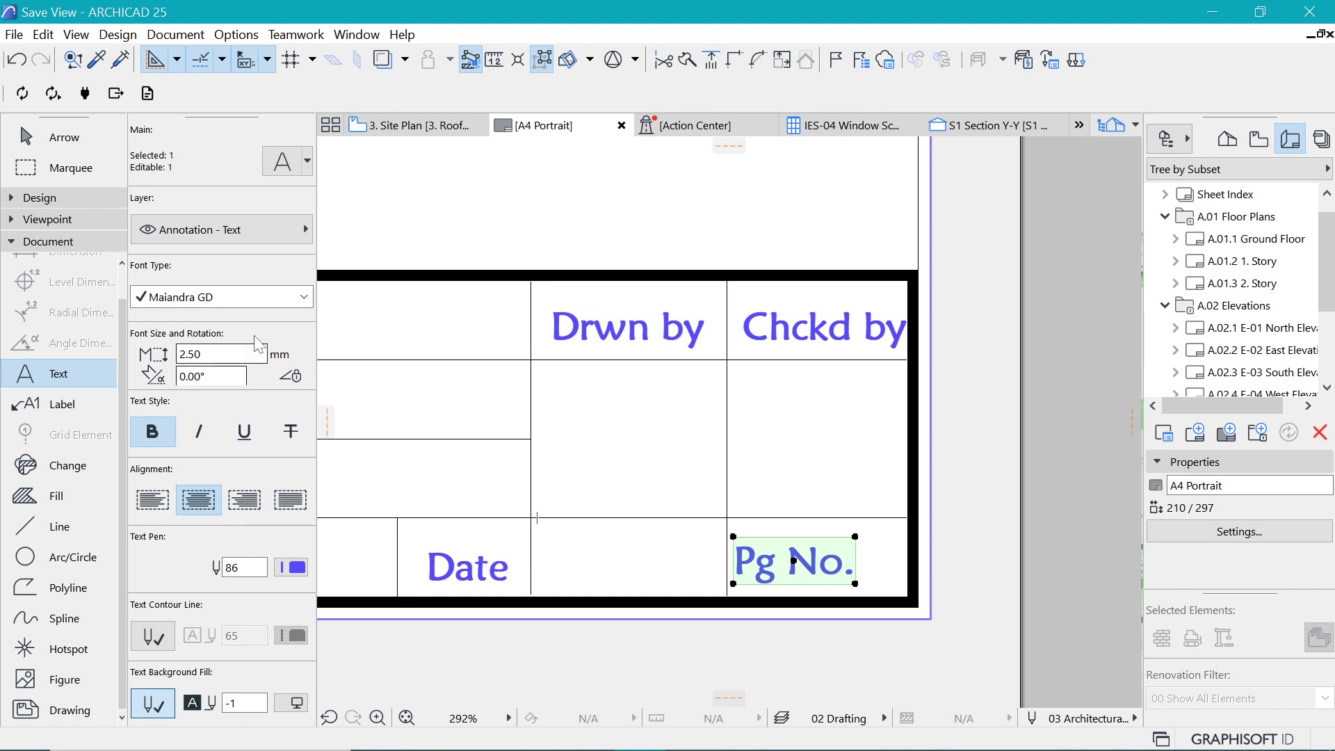
- Set the character width of the "Pg No." text to 80%
left_click(285, 167)
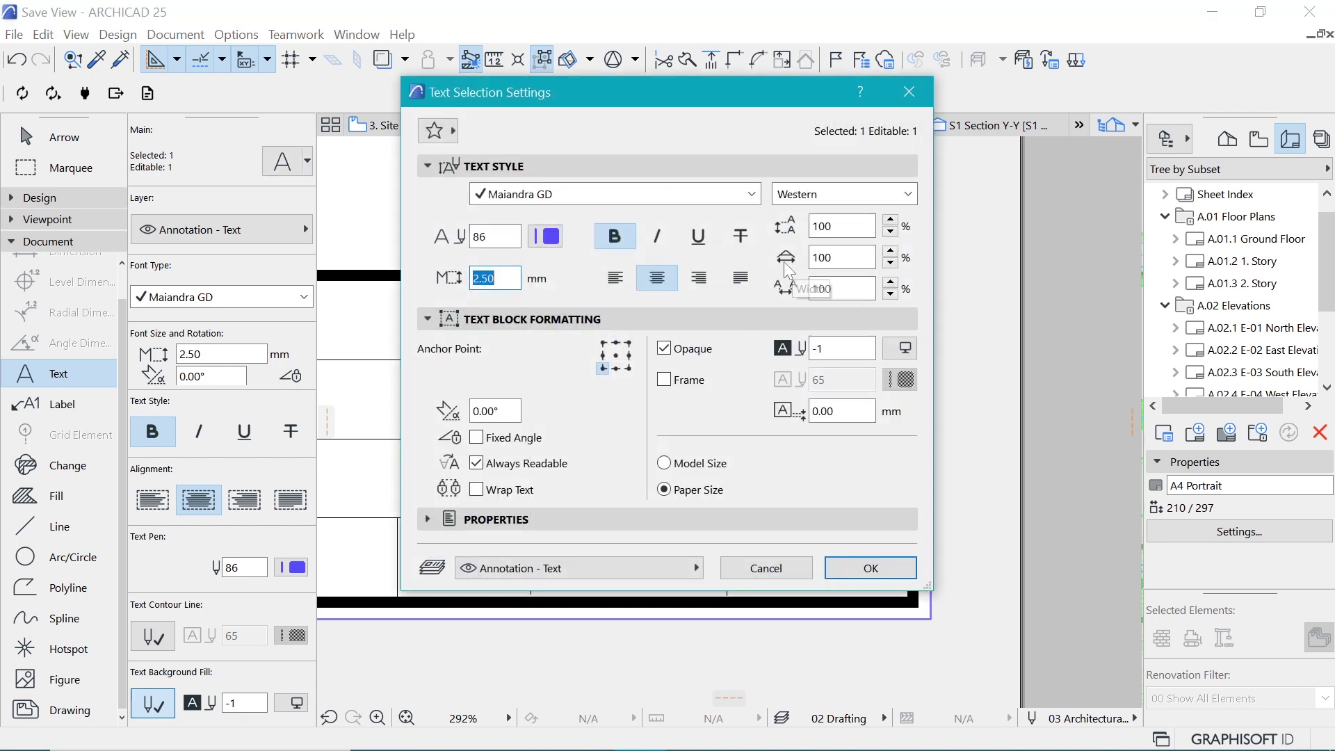
key("Tab")
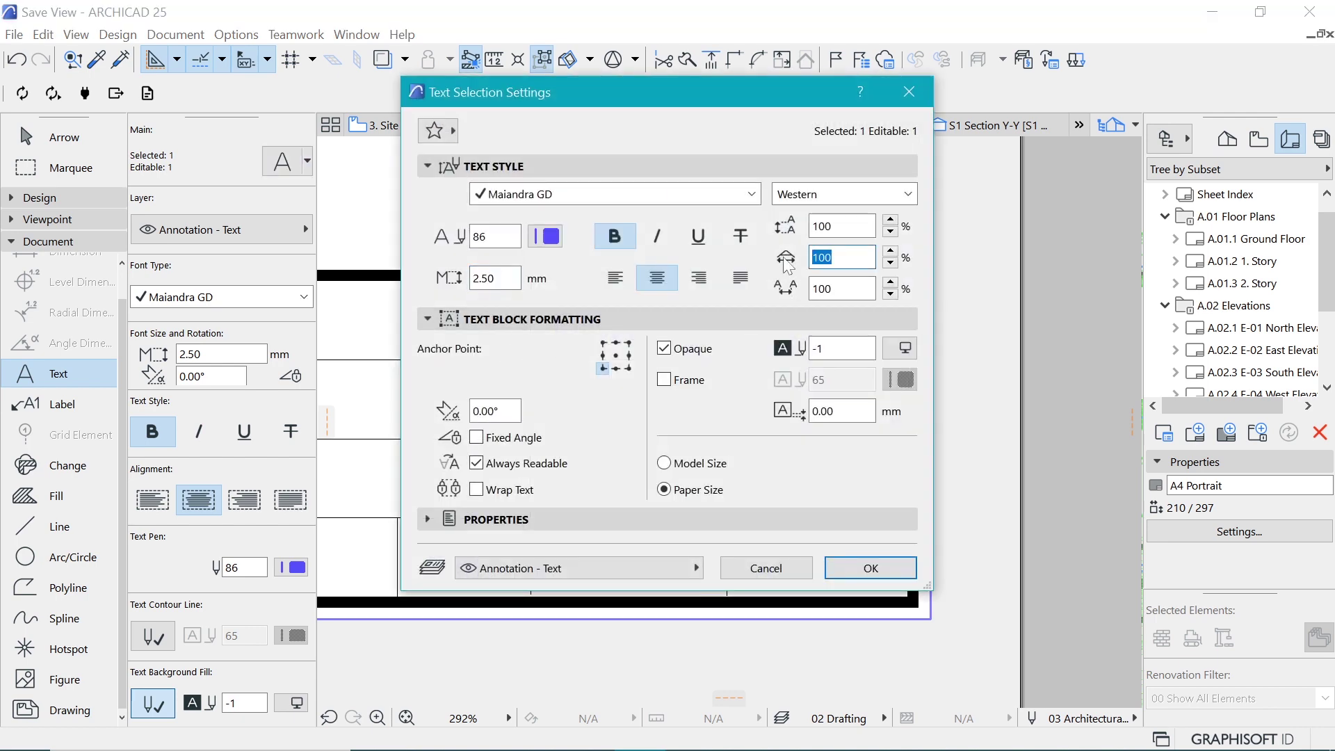
type("80")
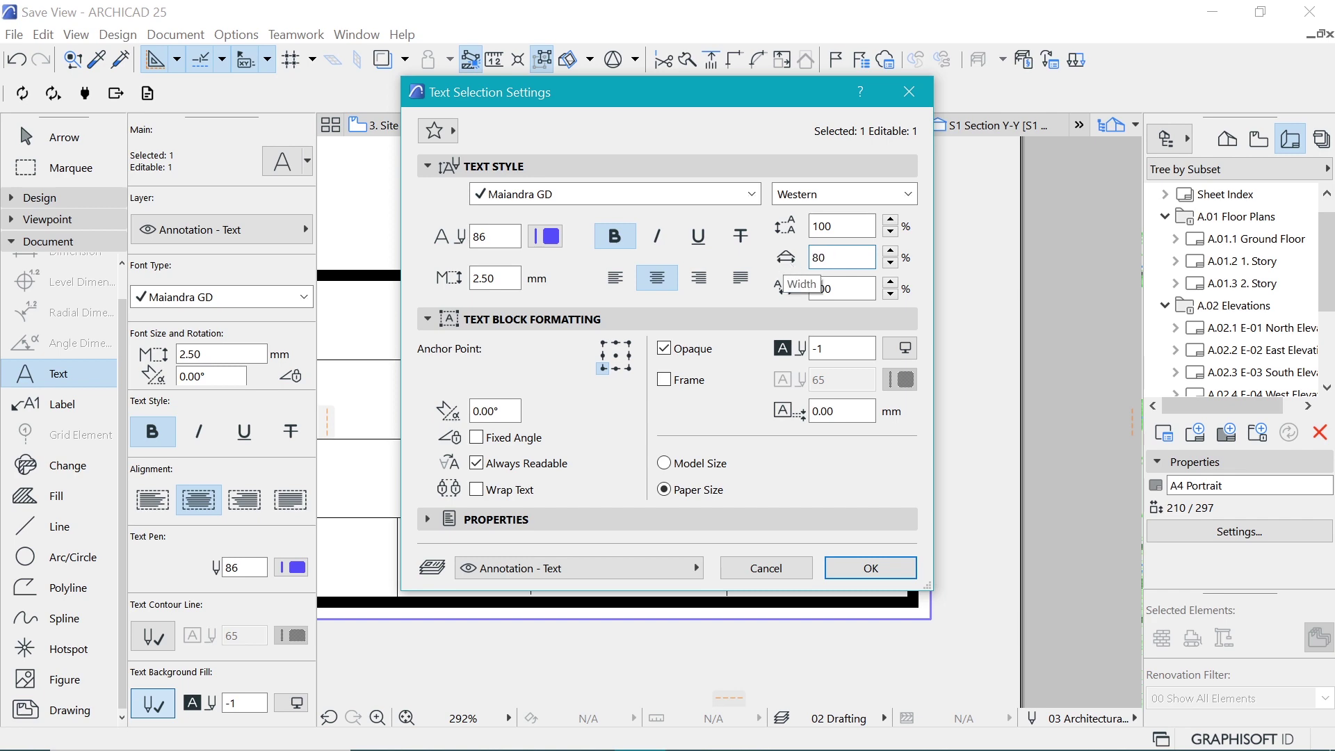
key("Return")
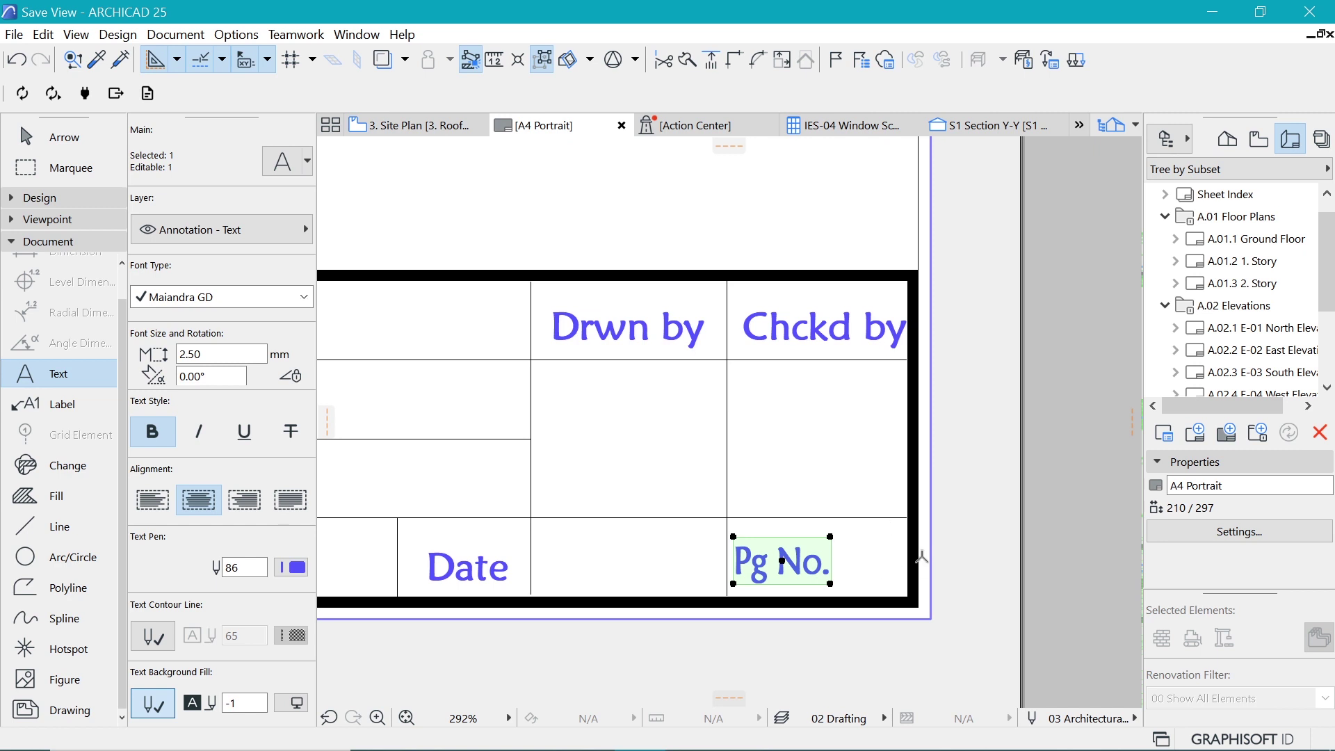
key("Escape")
- Copy the "Drwn by" text horizontally into the wide empty cell beside the "Title" label
scroll(978, 526, "down", 6)
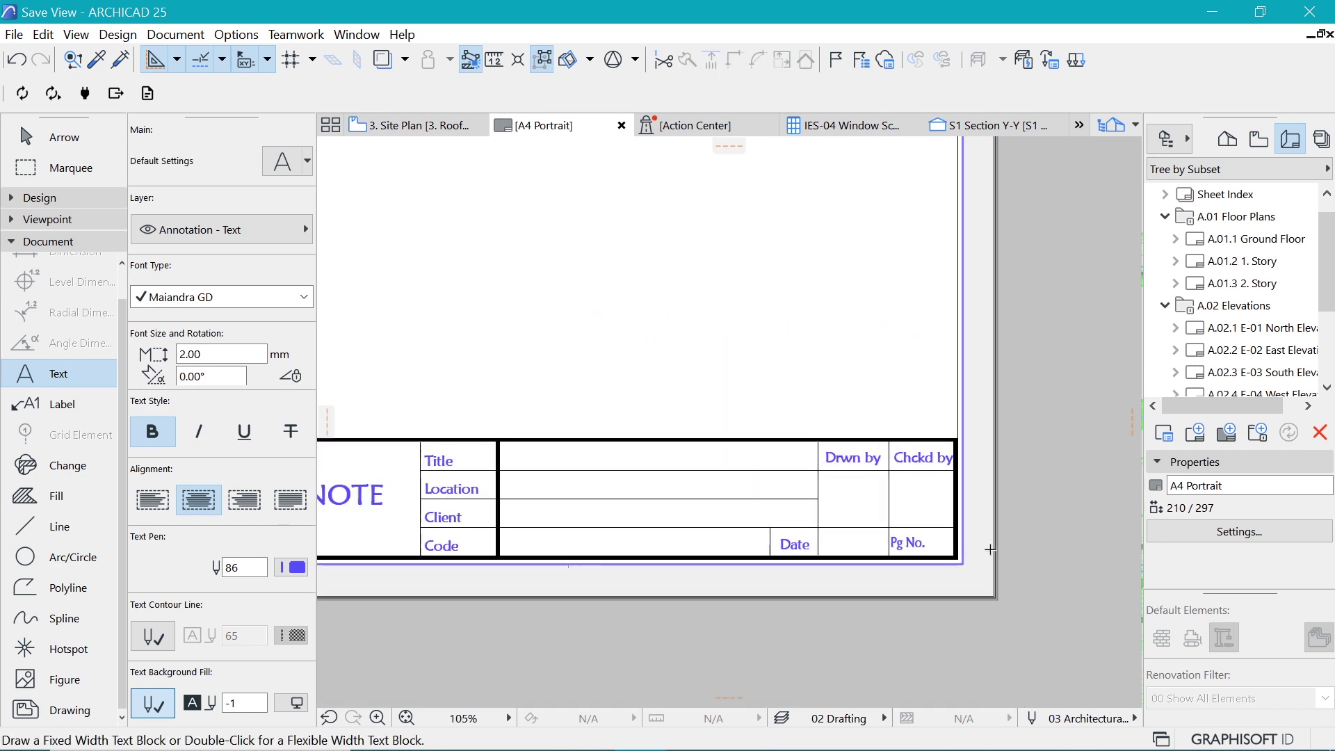
scroll(957, 578, "up", 2)
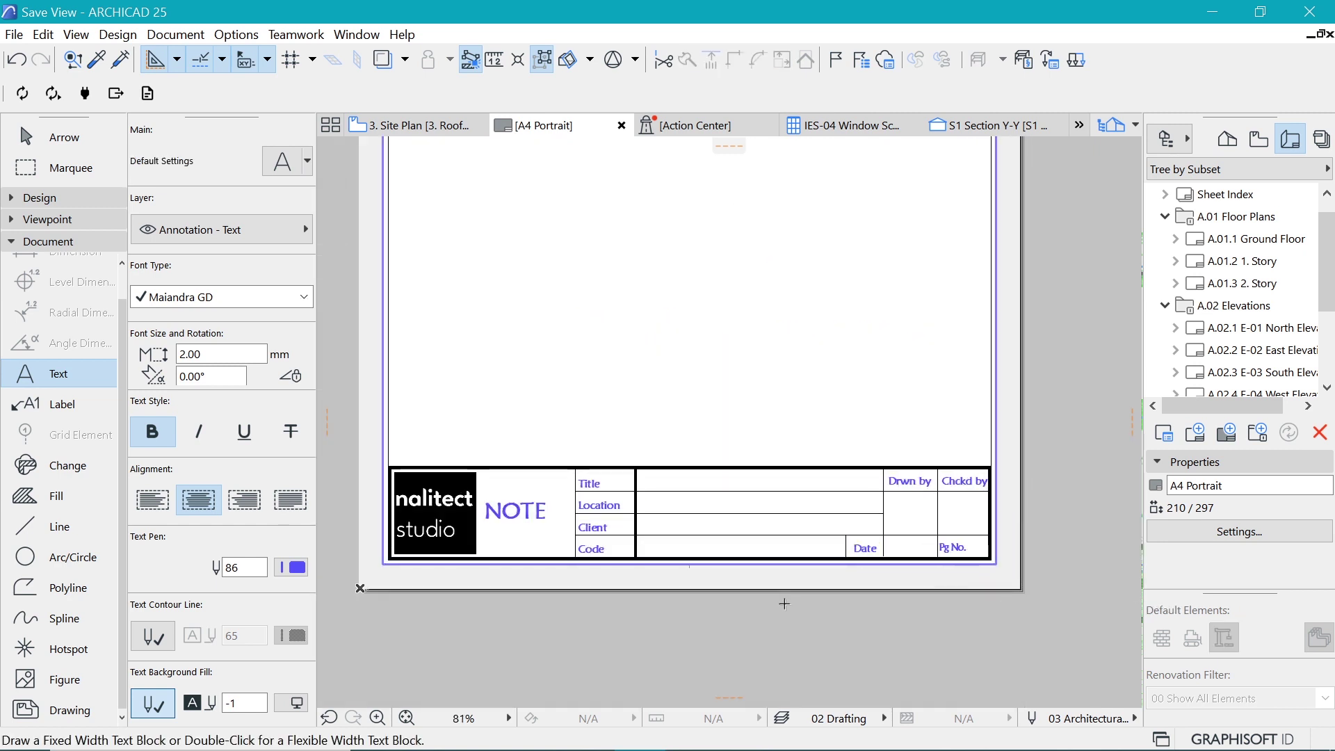
scroll(1113, 558, "up", 2)
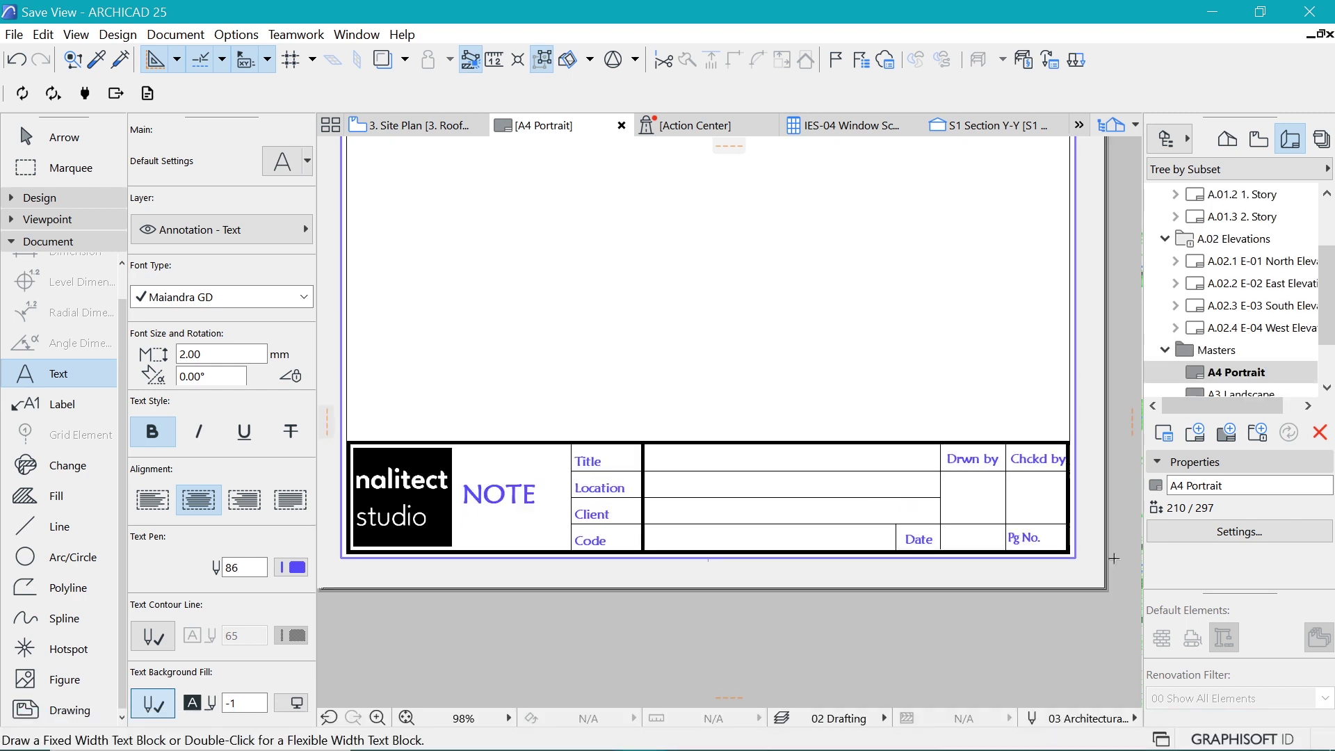
key("Escape")
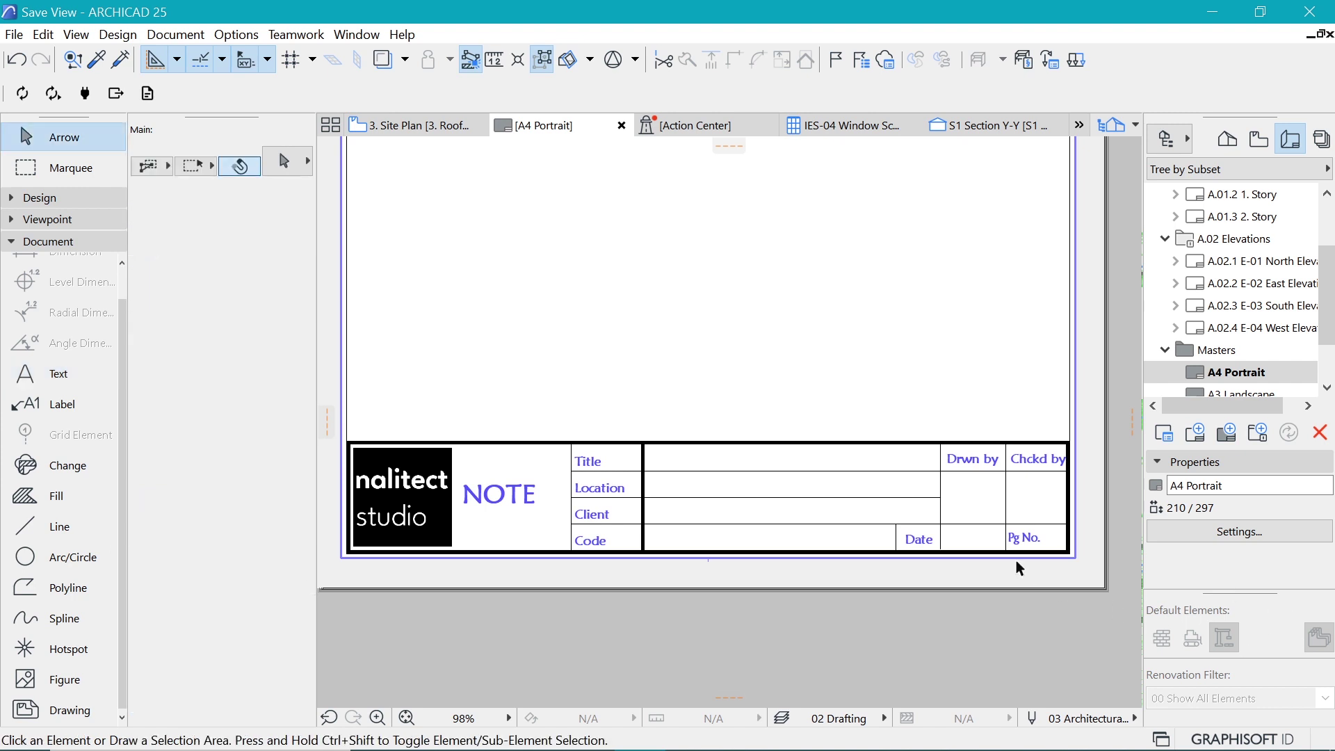
left_click(972, 460)
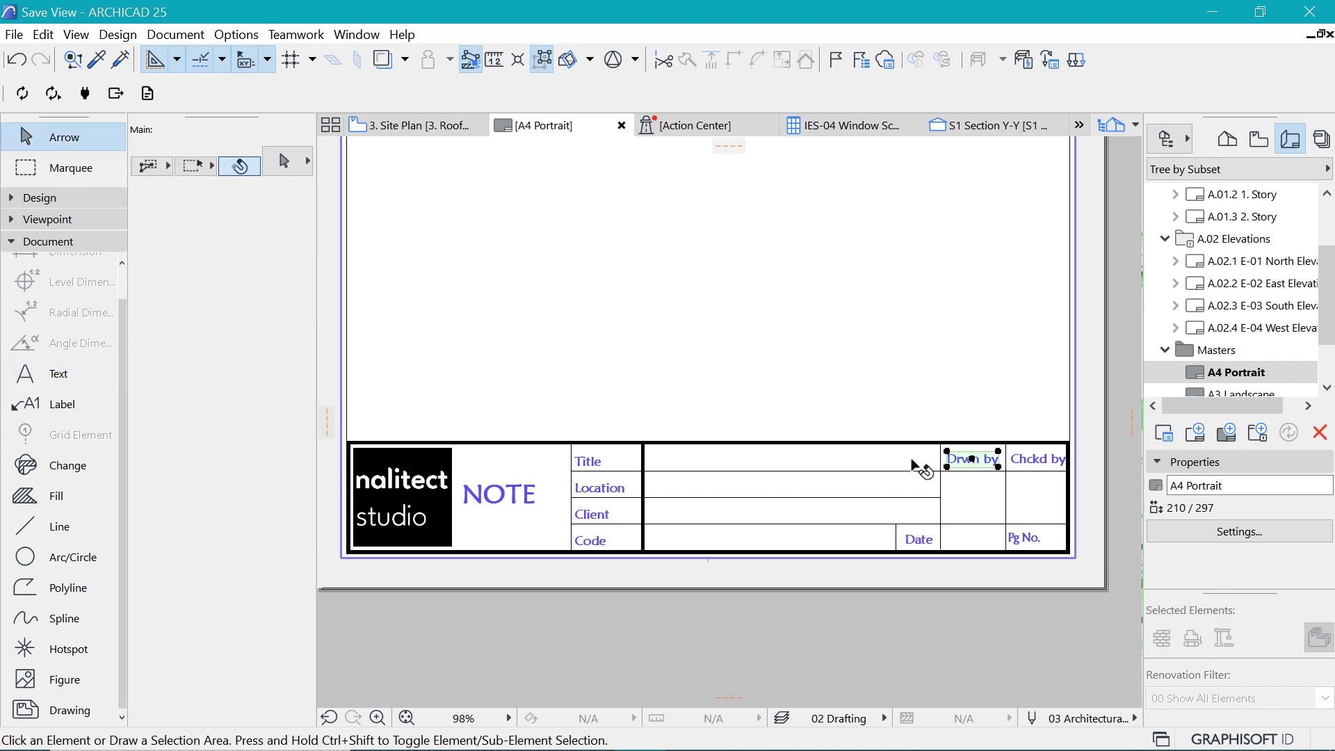
key("ctrl+d")
left_click(973, 460)
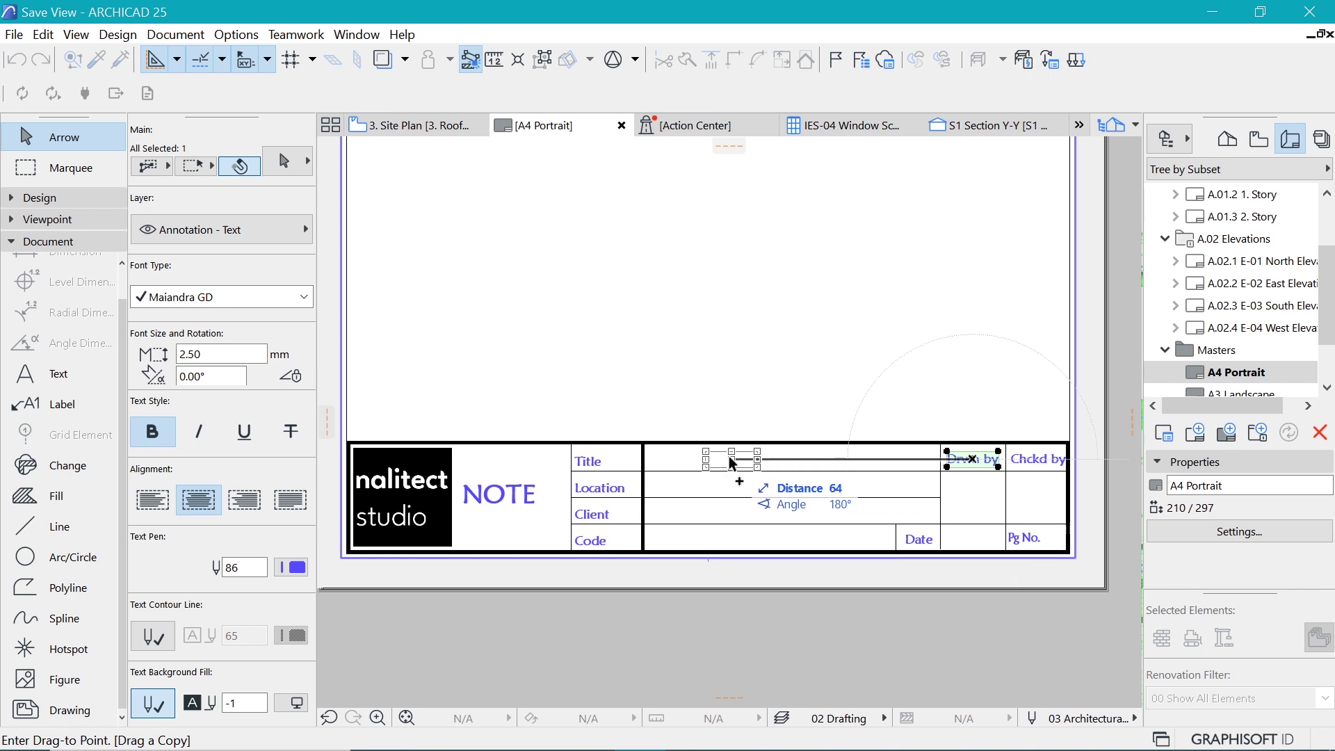
left_click(670, 461)
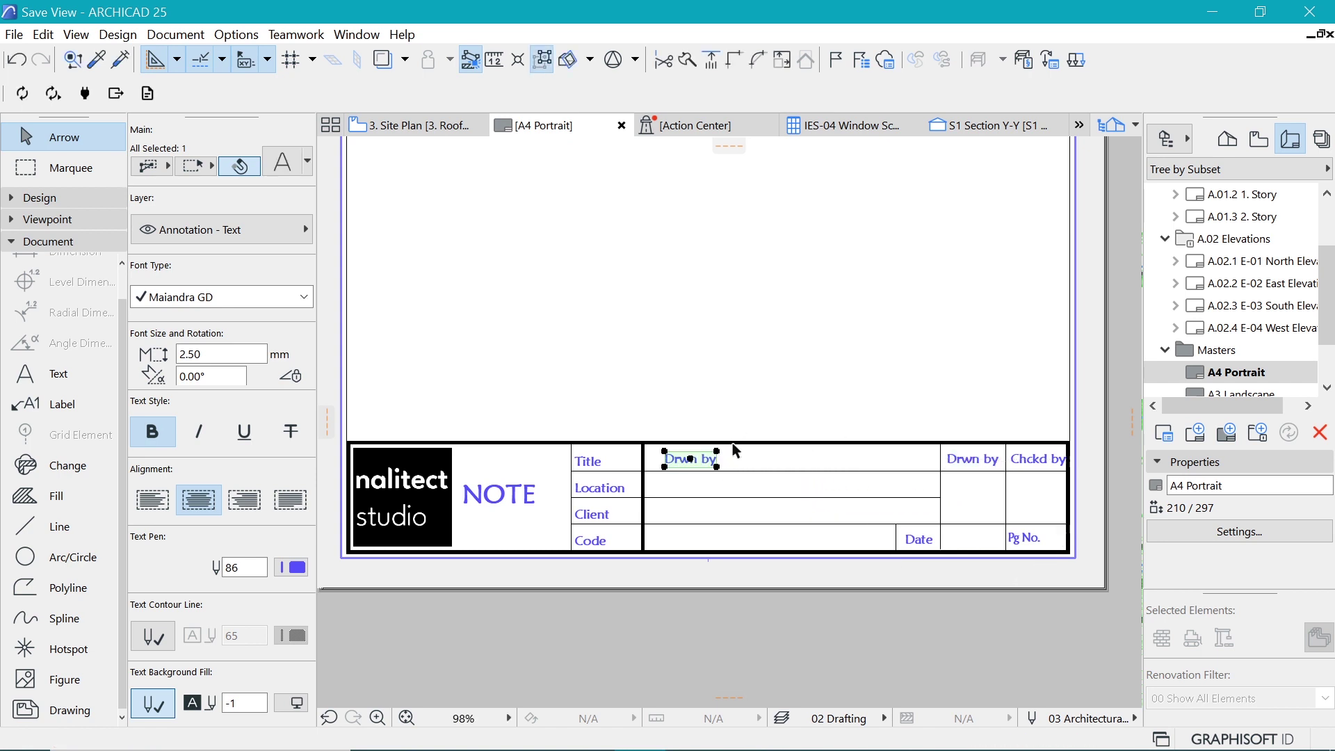
- Replace the copied "Drwn by" text beside the "Title" label with the Project Name autotext from Project Details
scroll(669, 460, "up", 2)
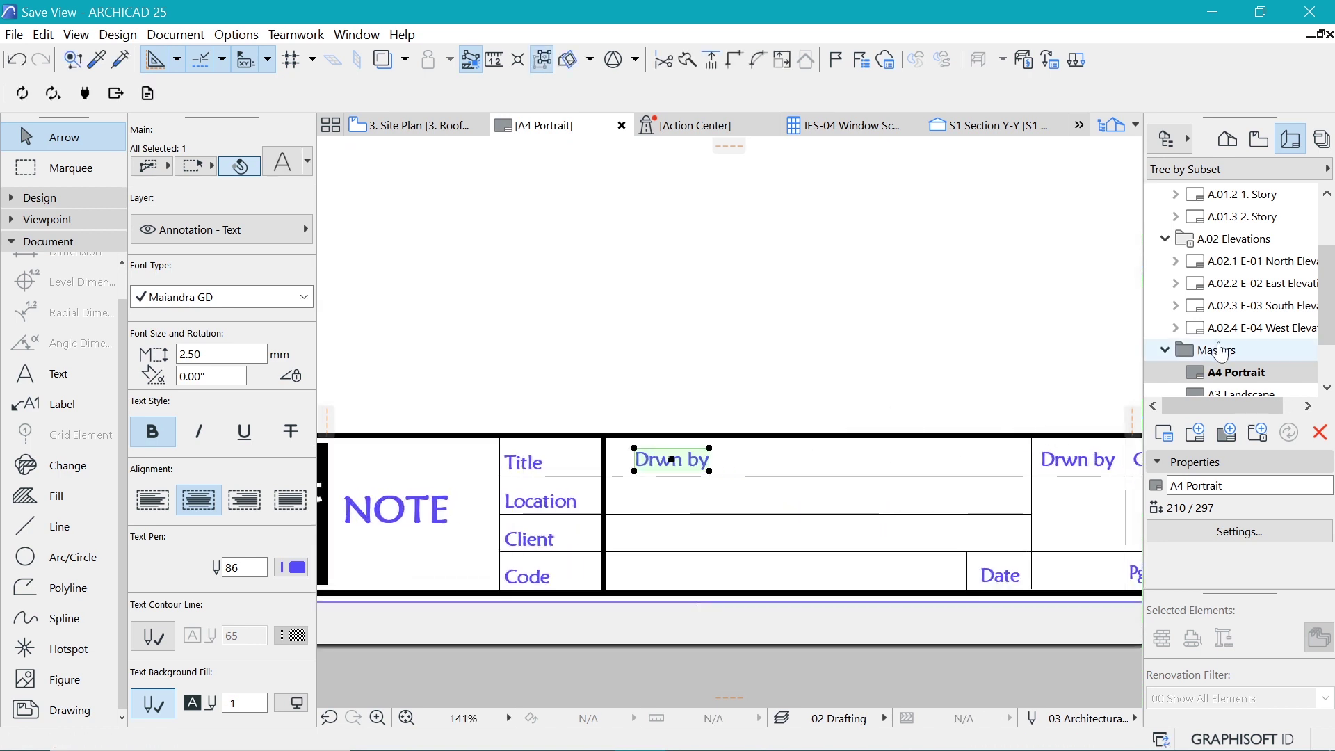
scroll(1227, 354, "down", 1)
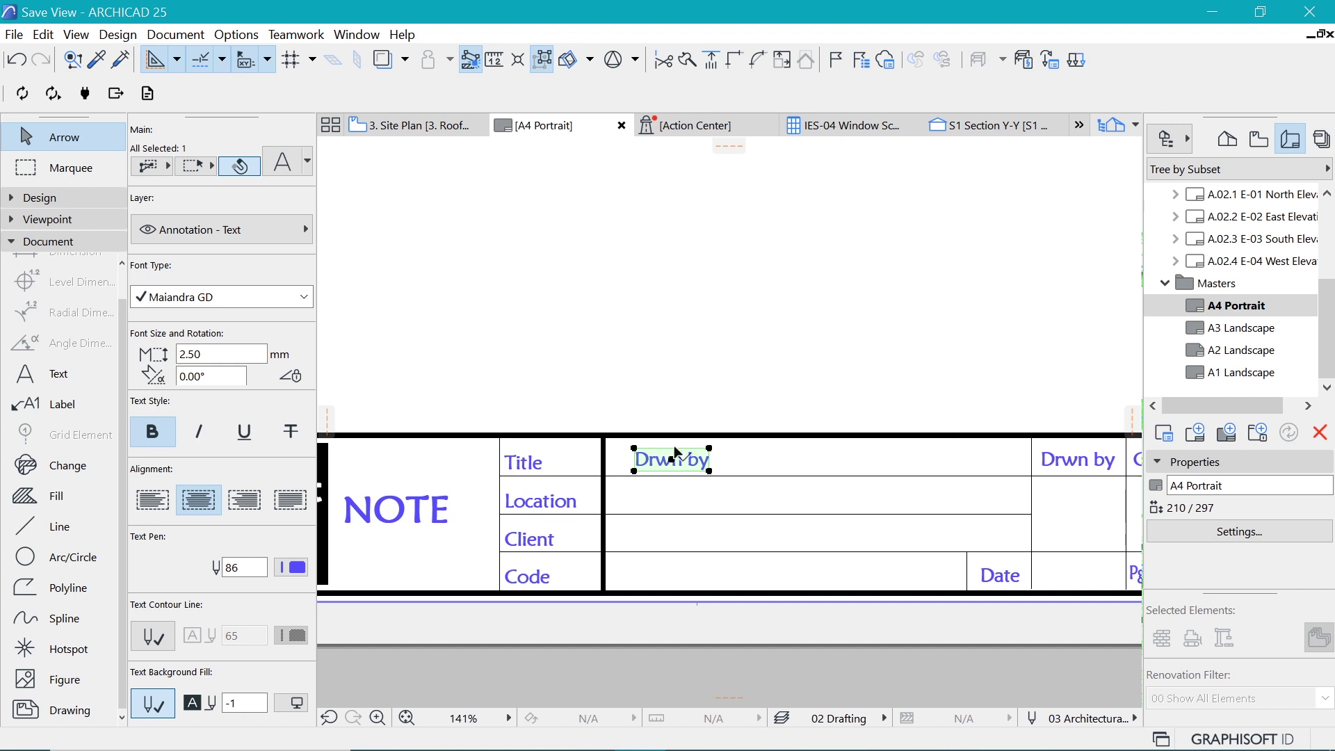
scroll(702, 466, "up", 3)
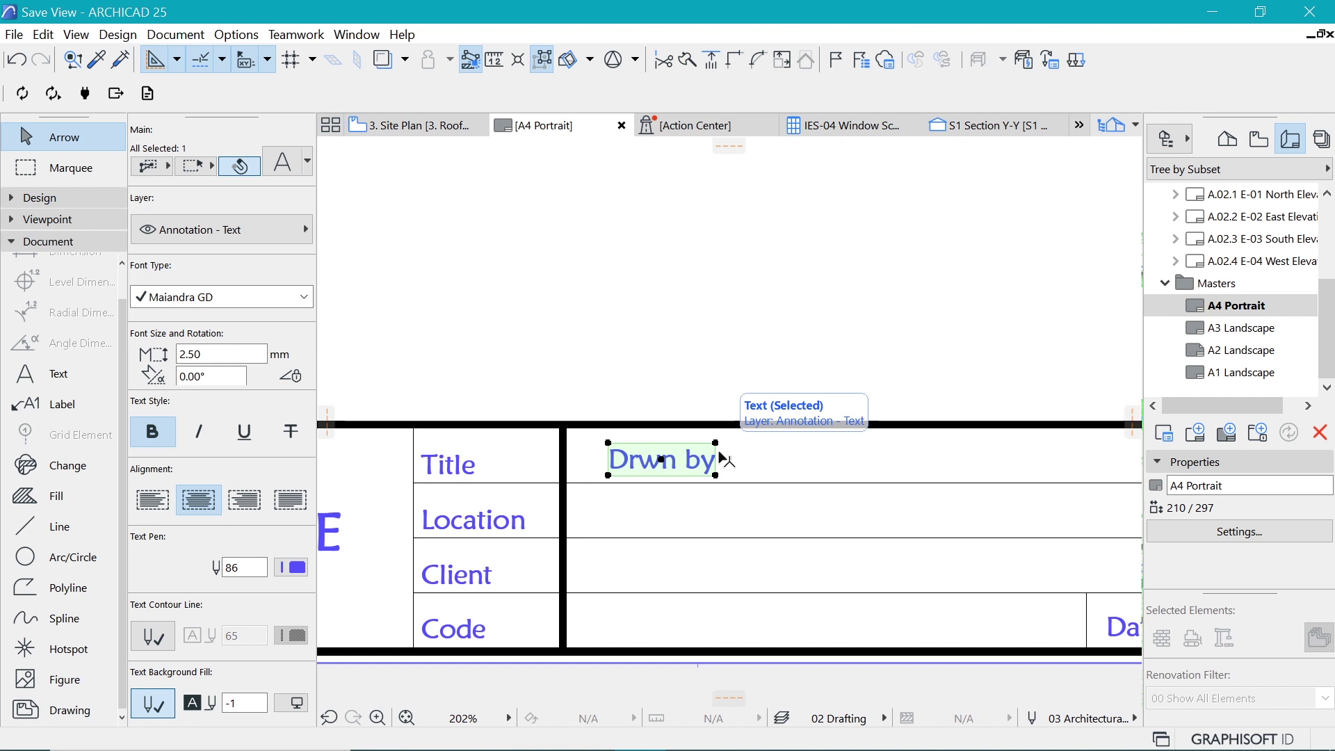
double_click(689, 463)
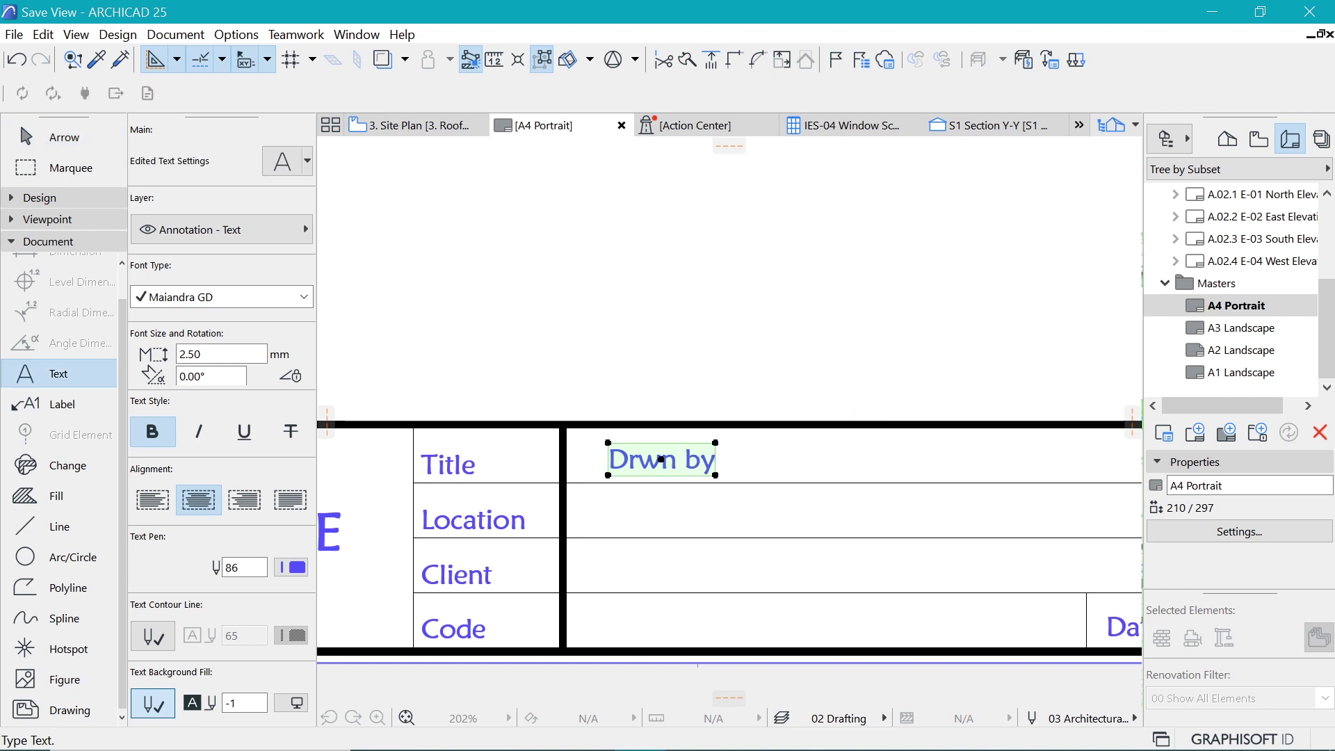
key("ctrl+a")
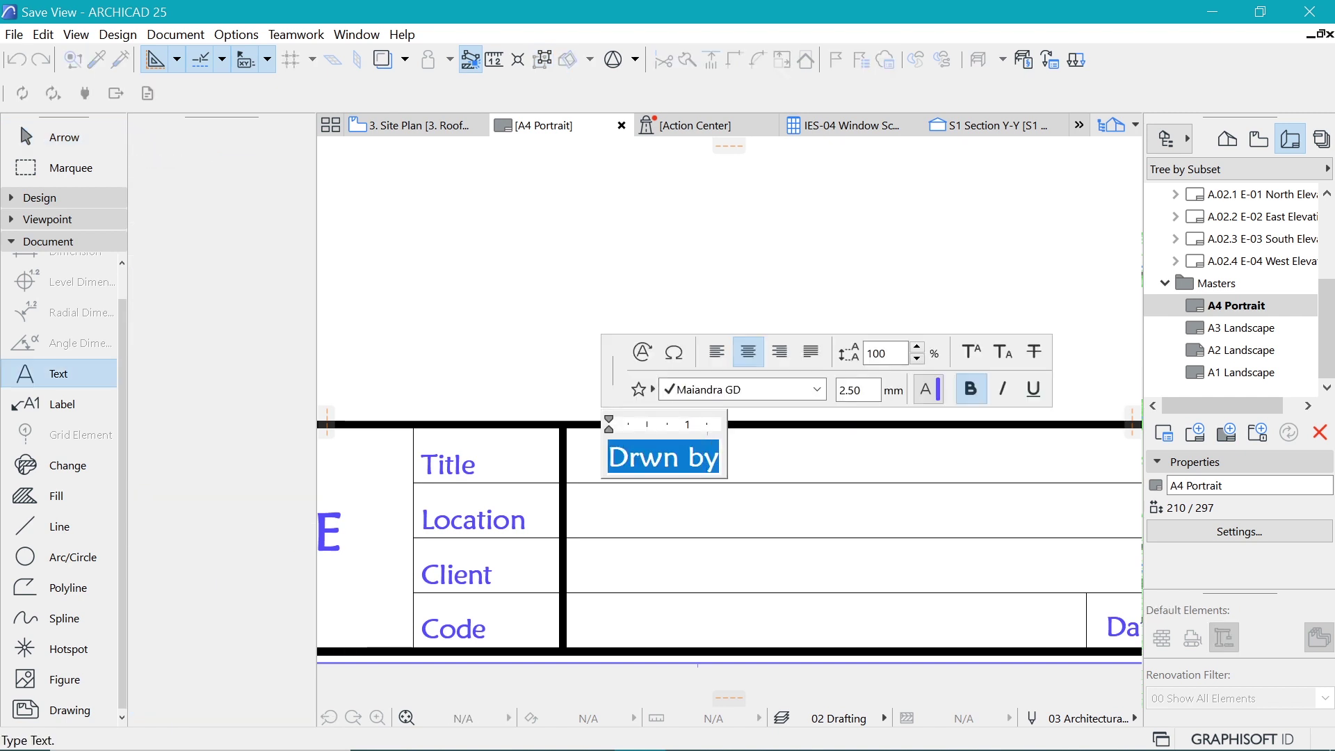
left_click(641, 352)
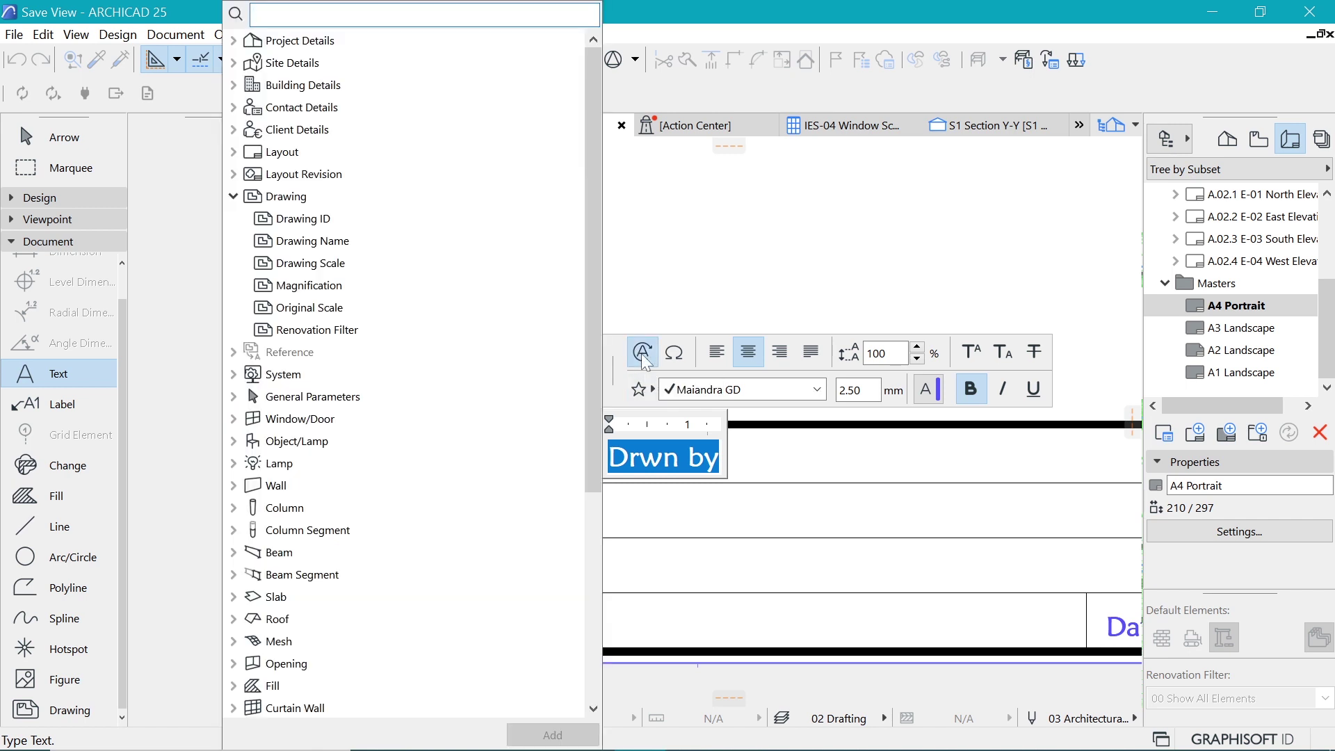
scroll(355, 139, "down", 3)
scroll(338, 389, "down", 2)
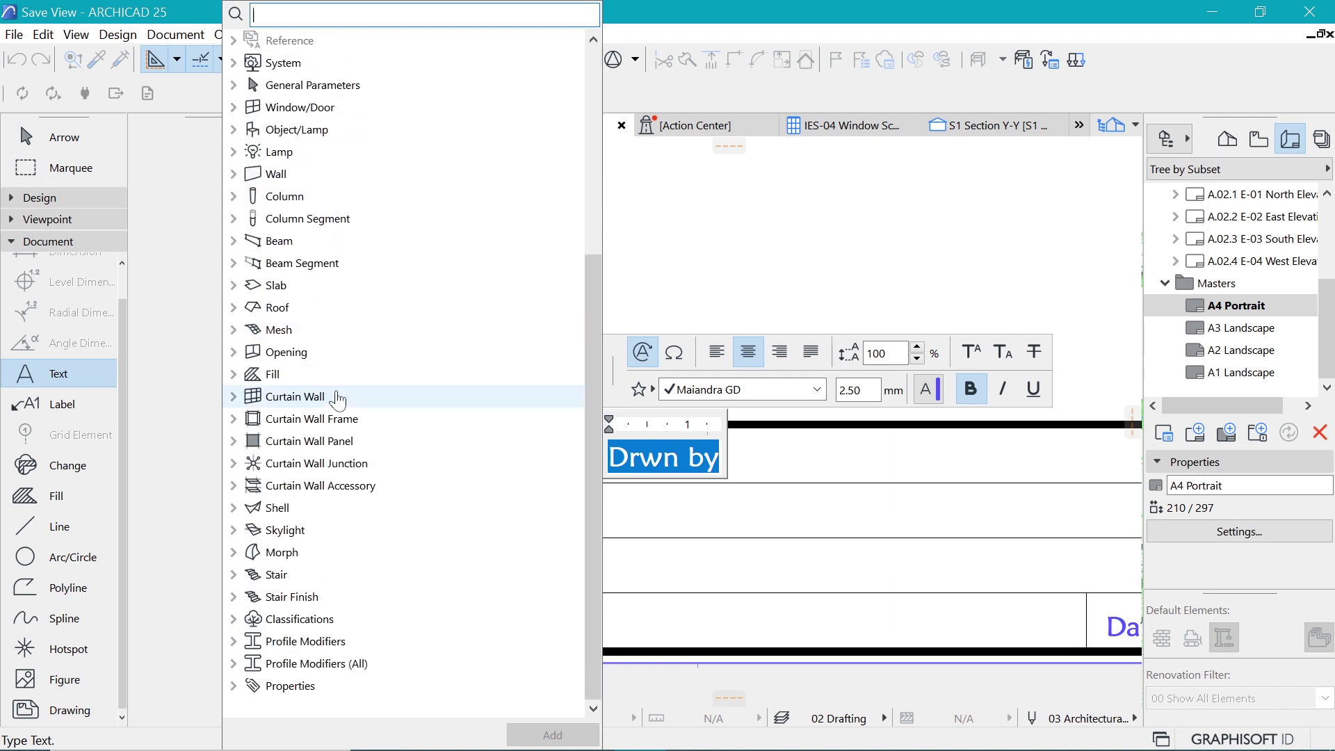
scroll(381, 524, "up", 5)
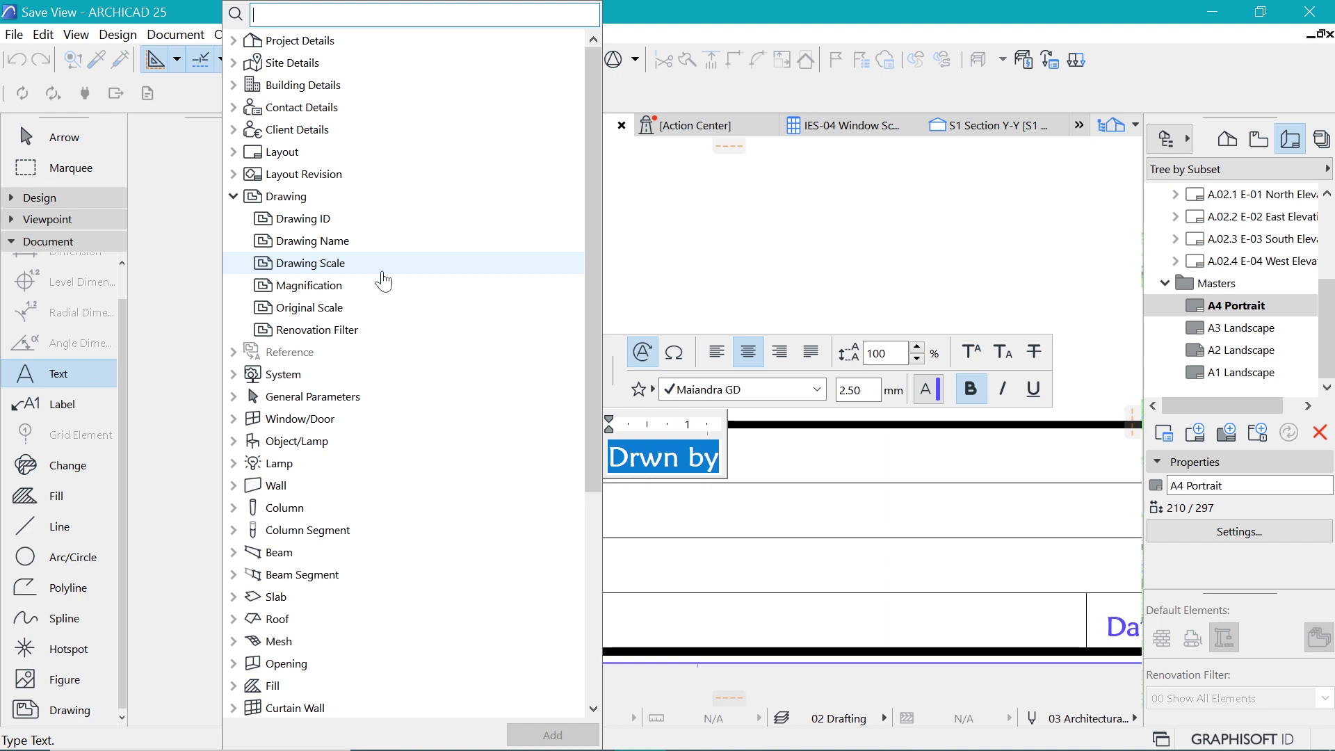
type("pr")
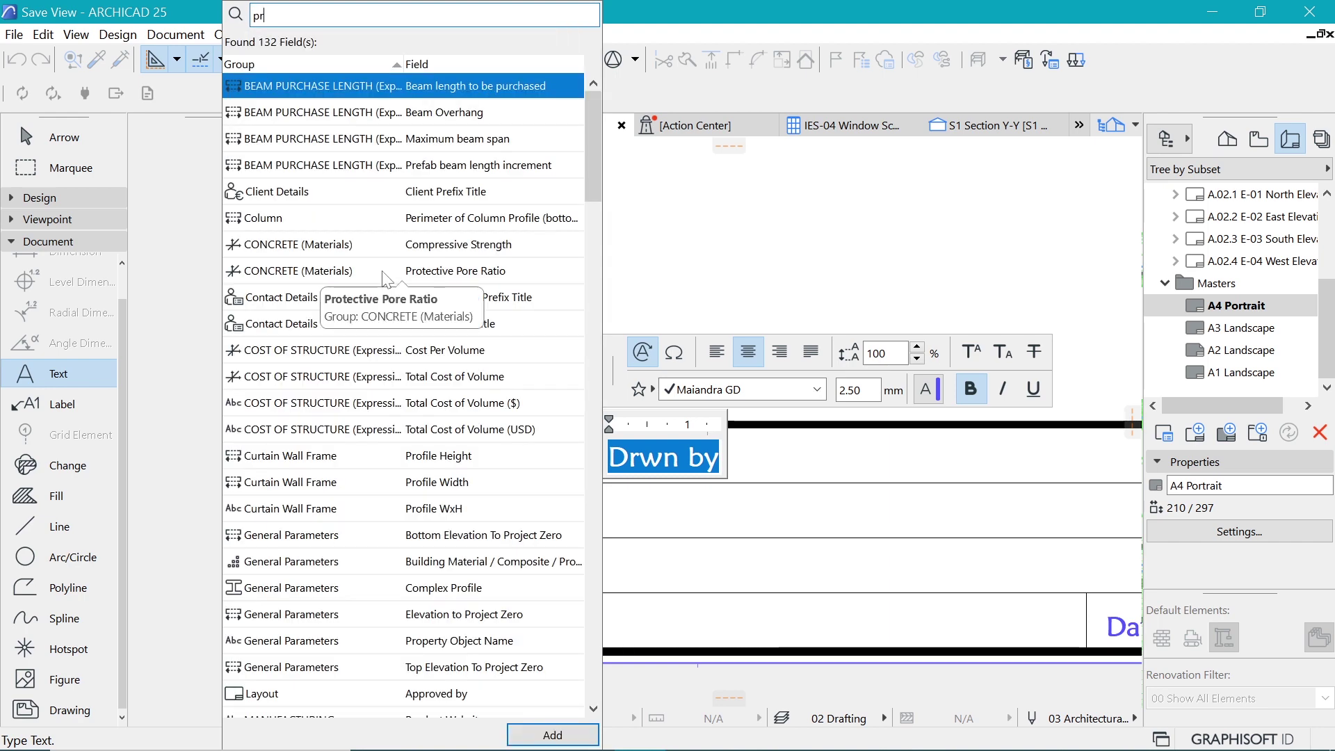
type("oj")
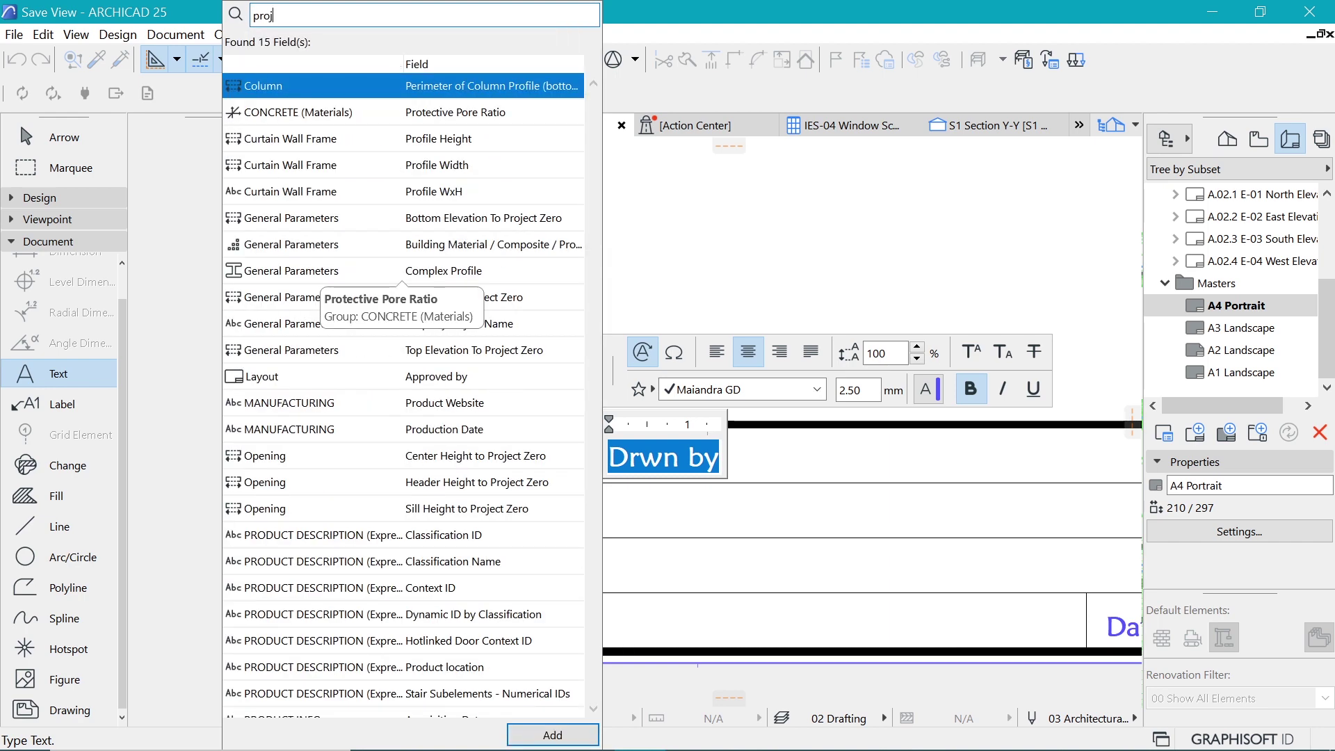
type("ect")
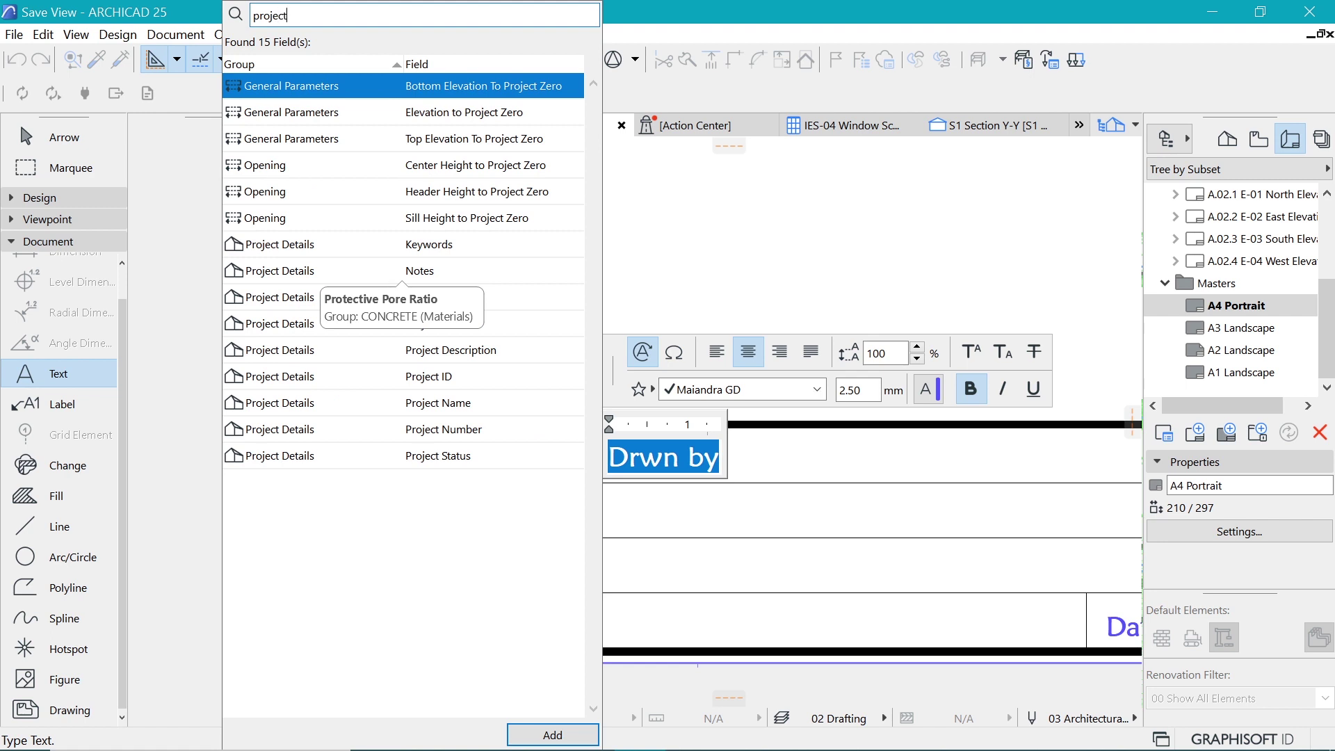
type(" name")
double_click(502, 87)
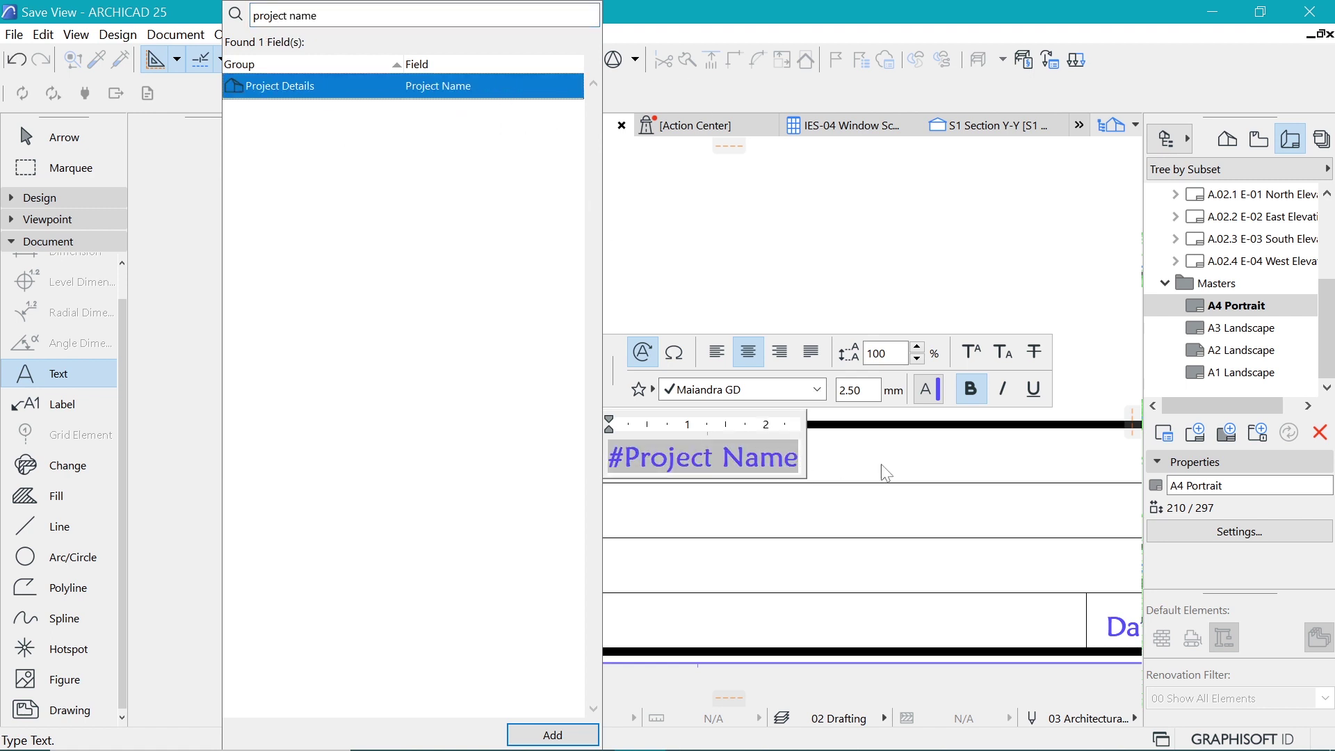
left_click(885, 459)
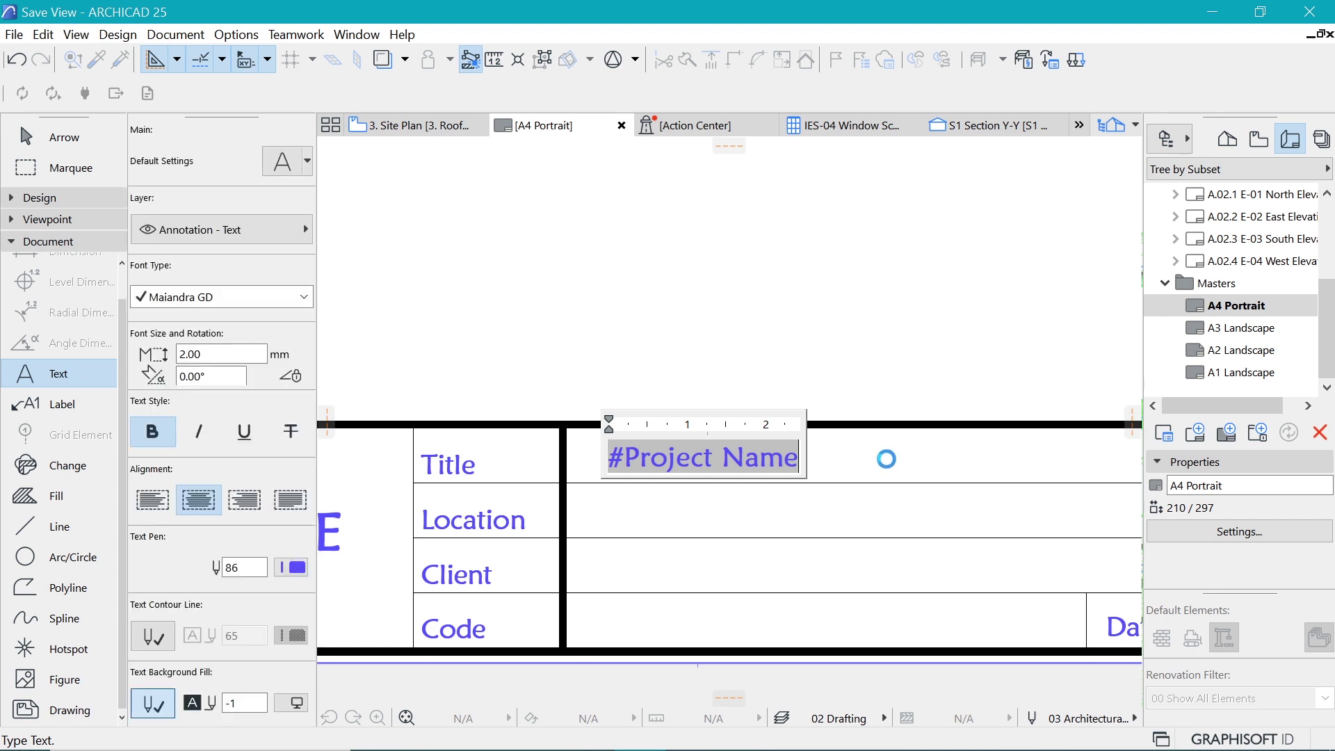
left_click(911, 445)
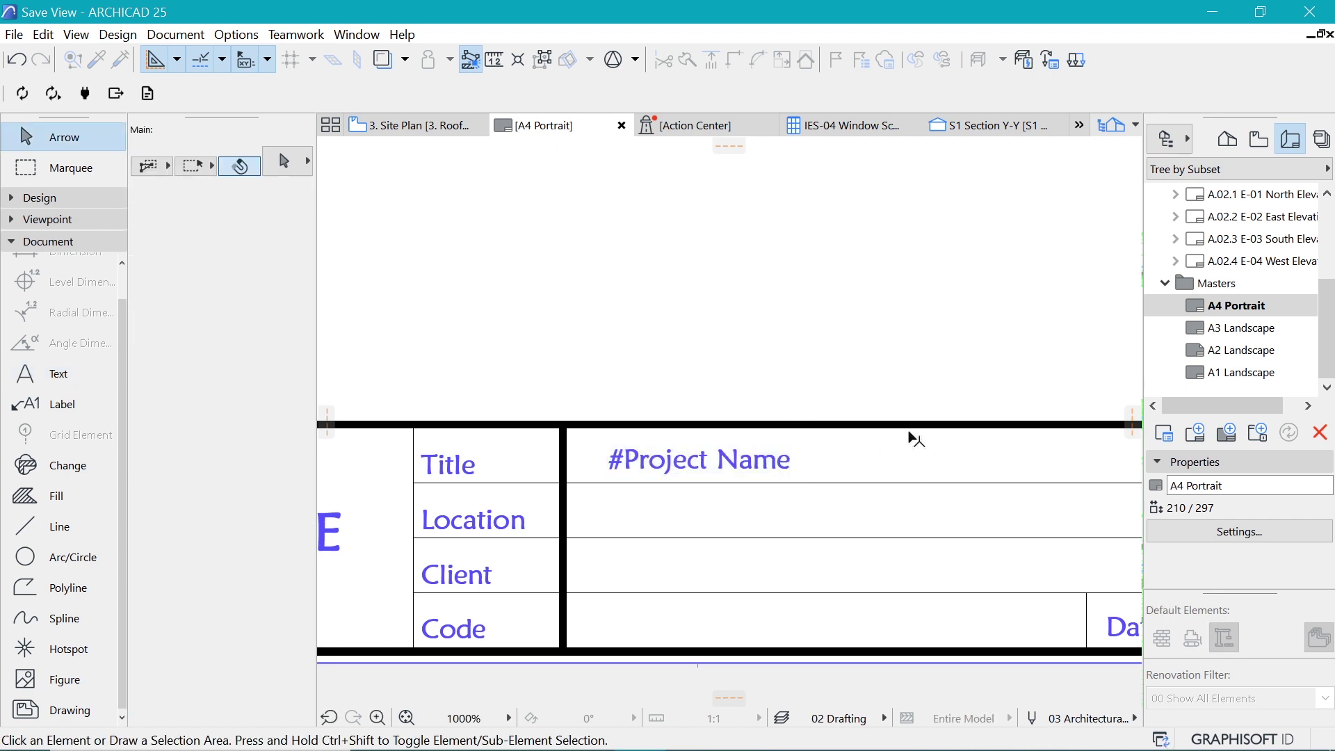
left_click(660, 471)
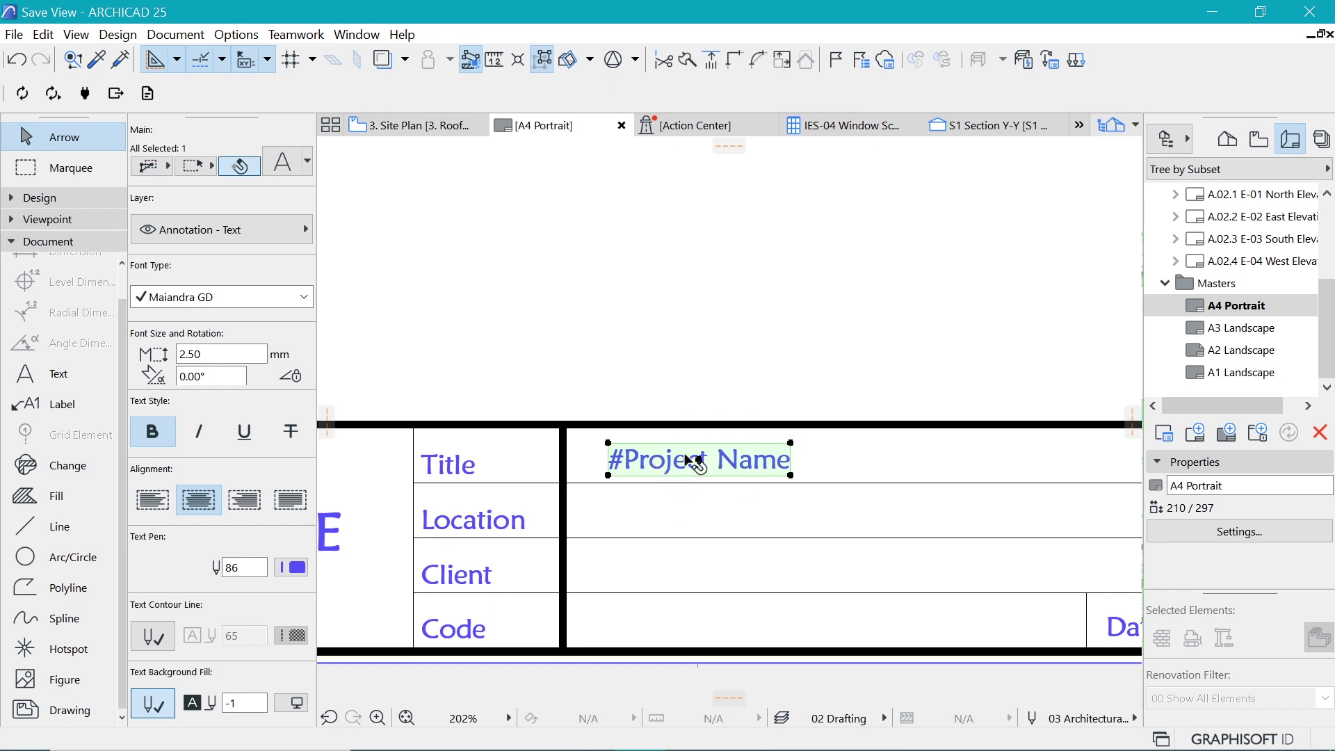
key("Escape")
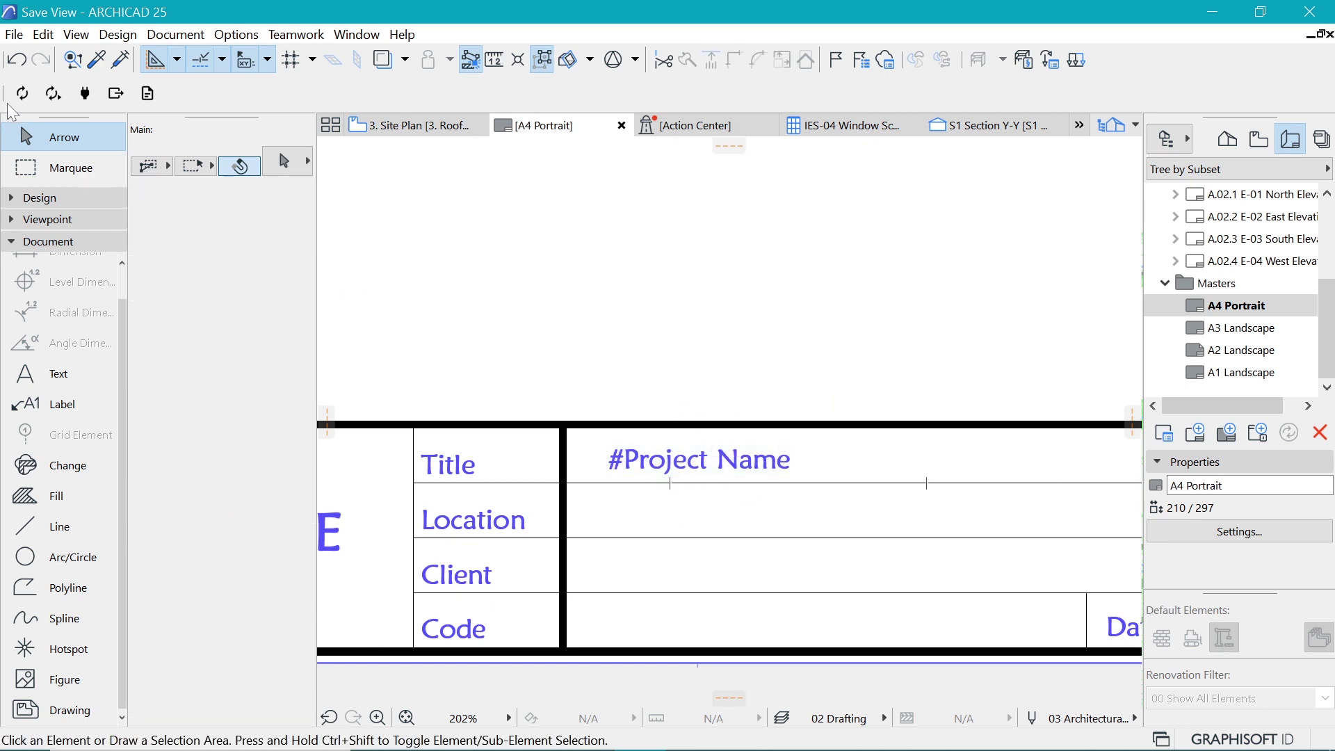
- Set the Project Name in the Project Info to "Proposed Residential"
left_click(14, 38)
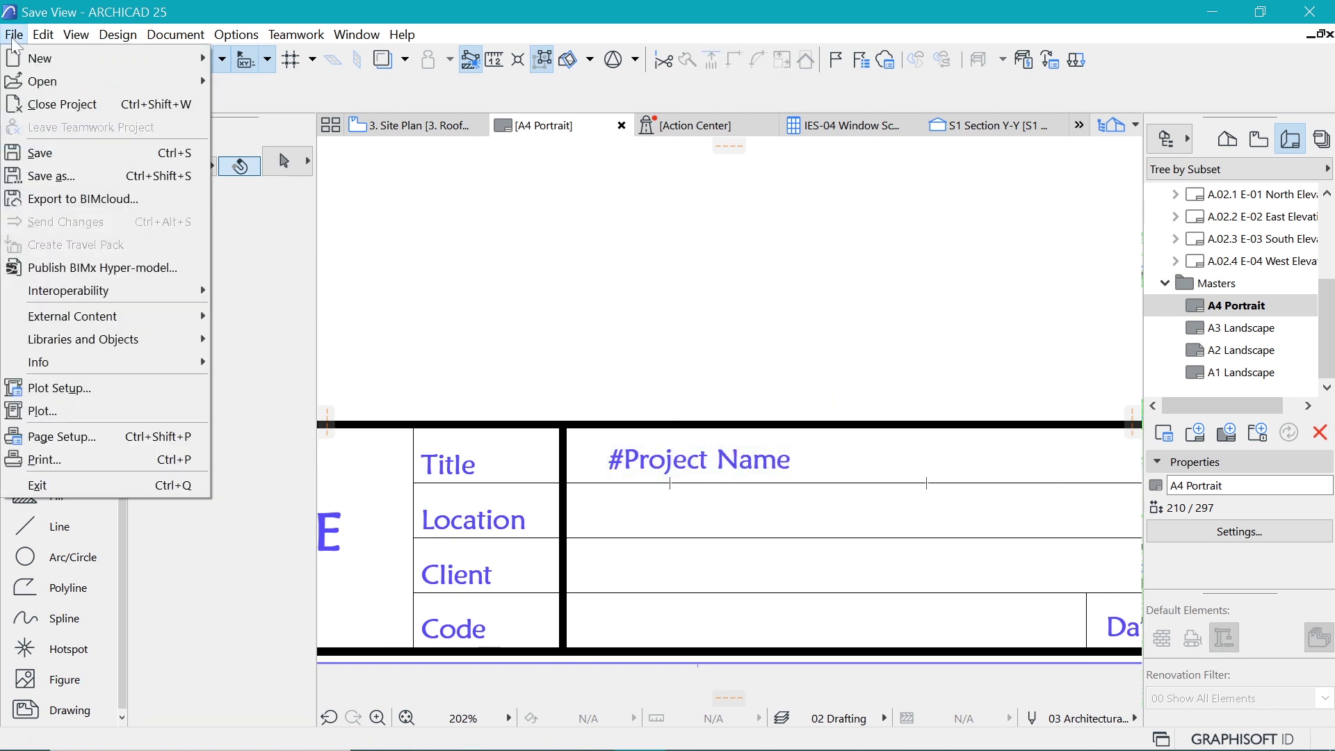
mouse_move(77, 361)
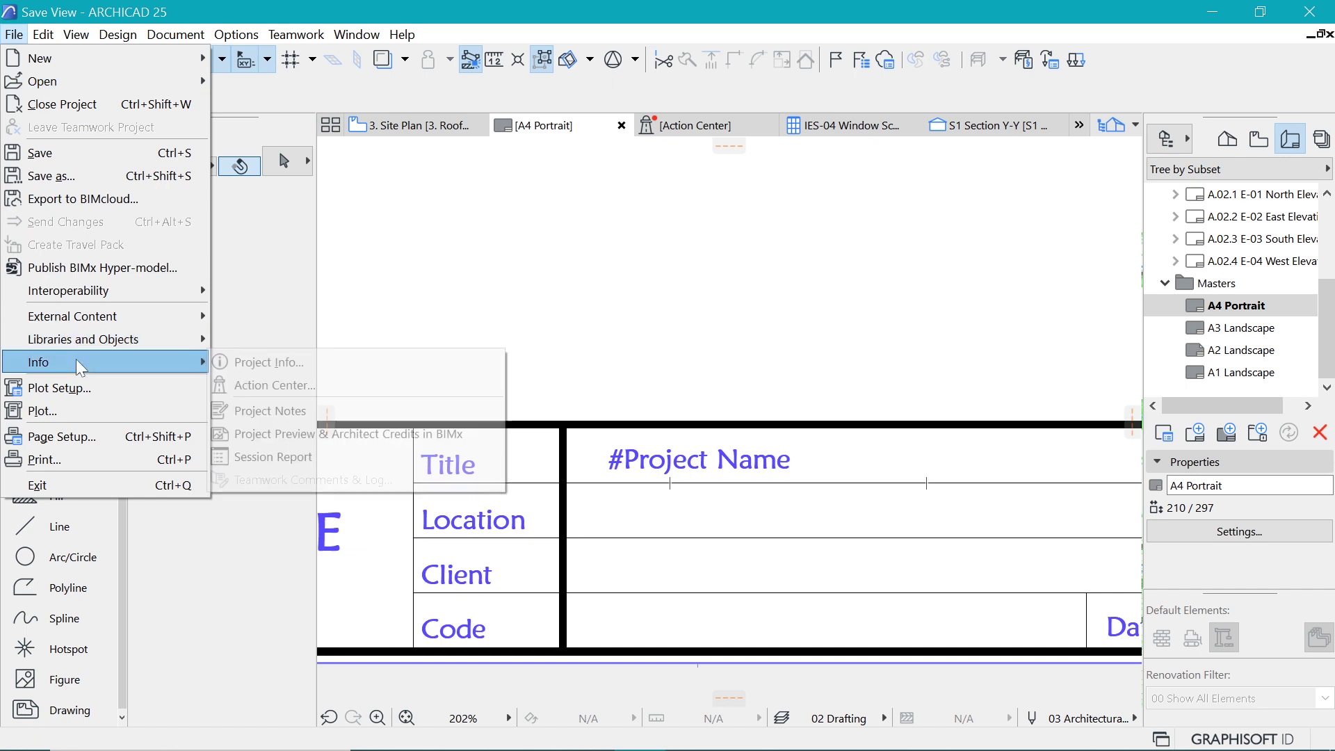
left_click(272, 361)
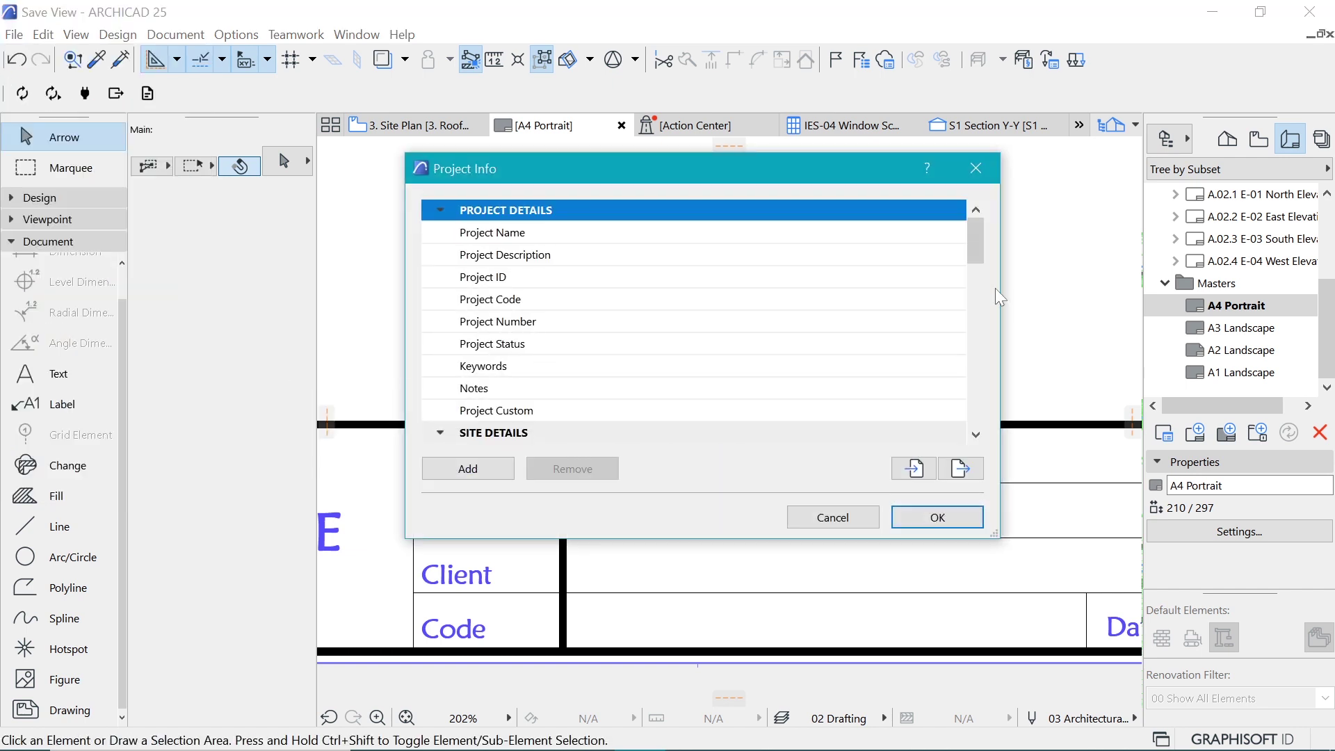
left_click(511, 233)
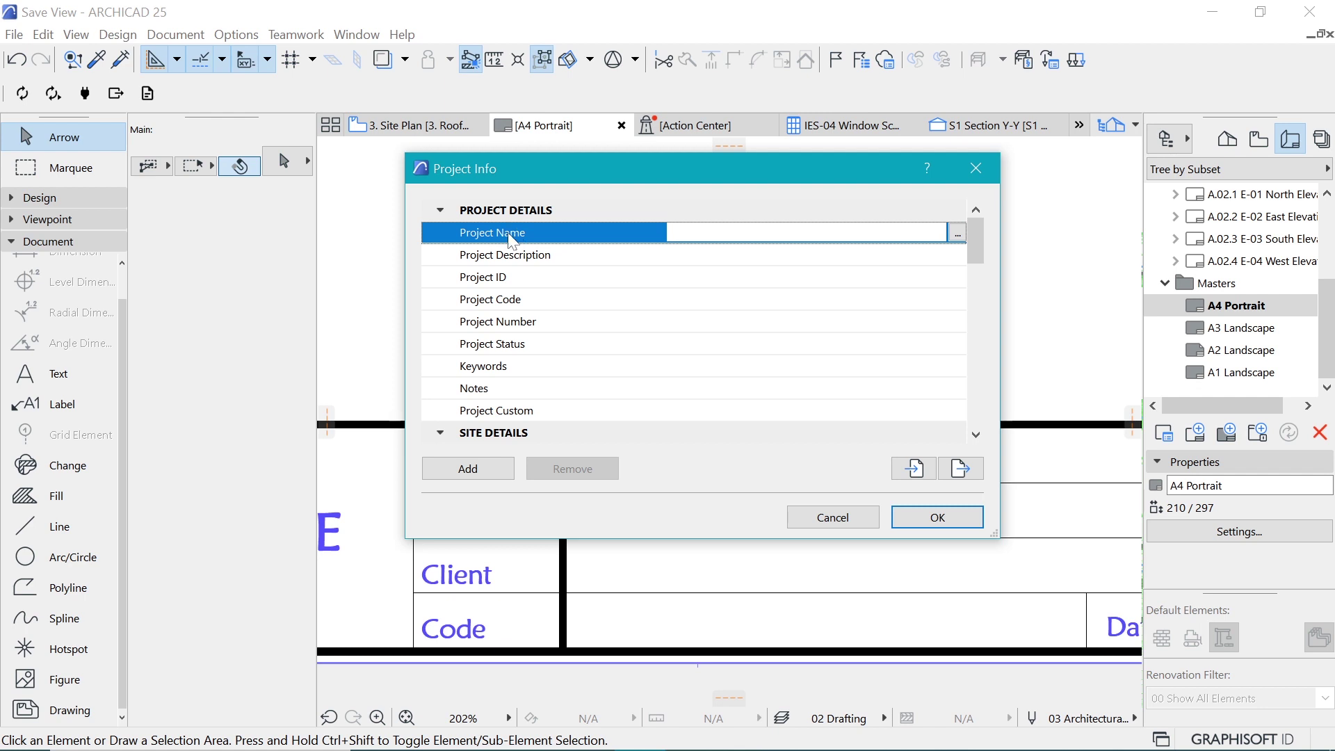
left_click(957, 232)
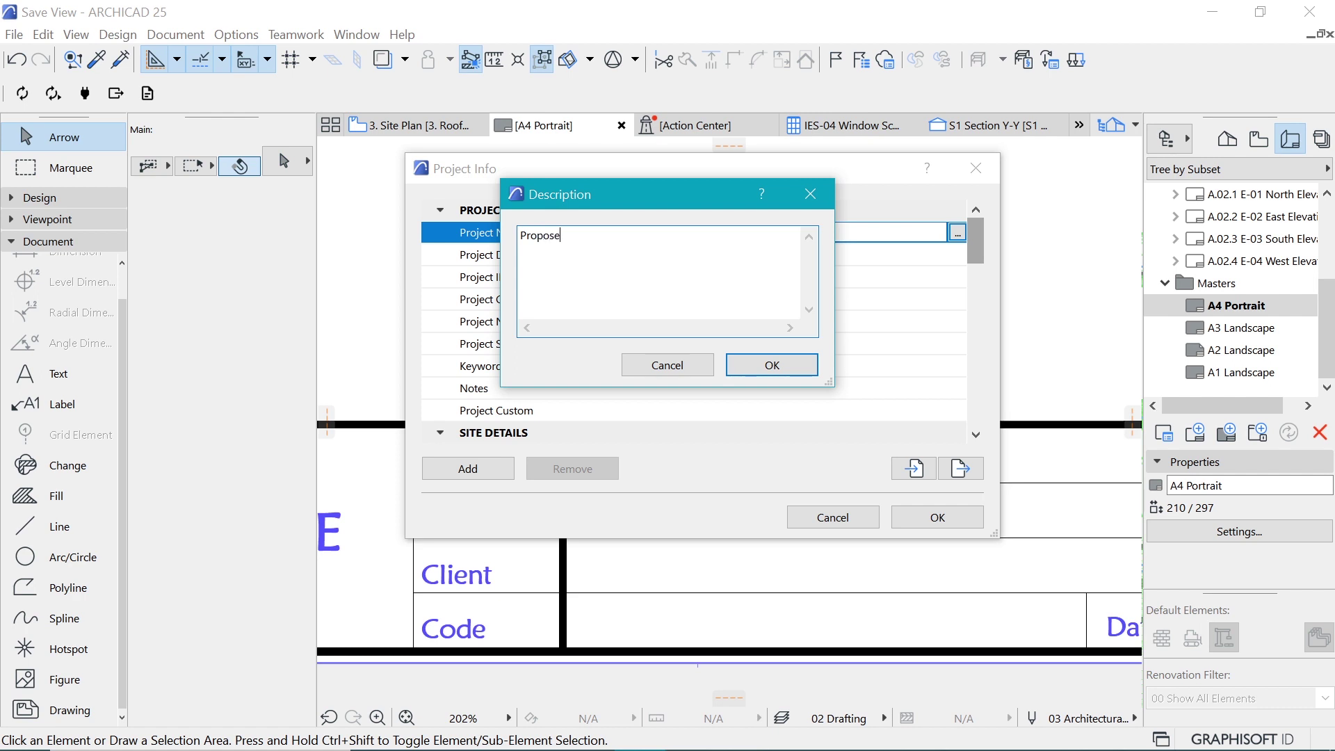
type("Proposed Residential")
left_click(770, 363)
left_click_drag(974, 237, 1002, 434)
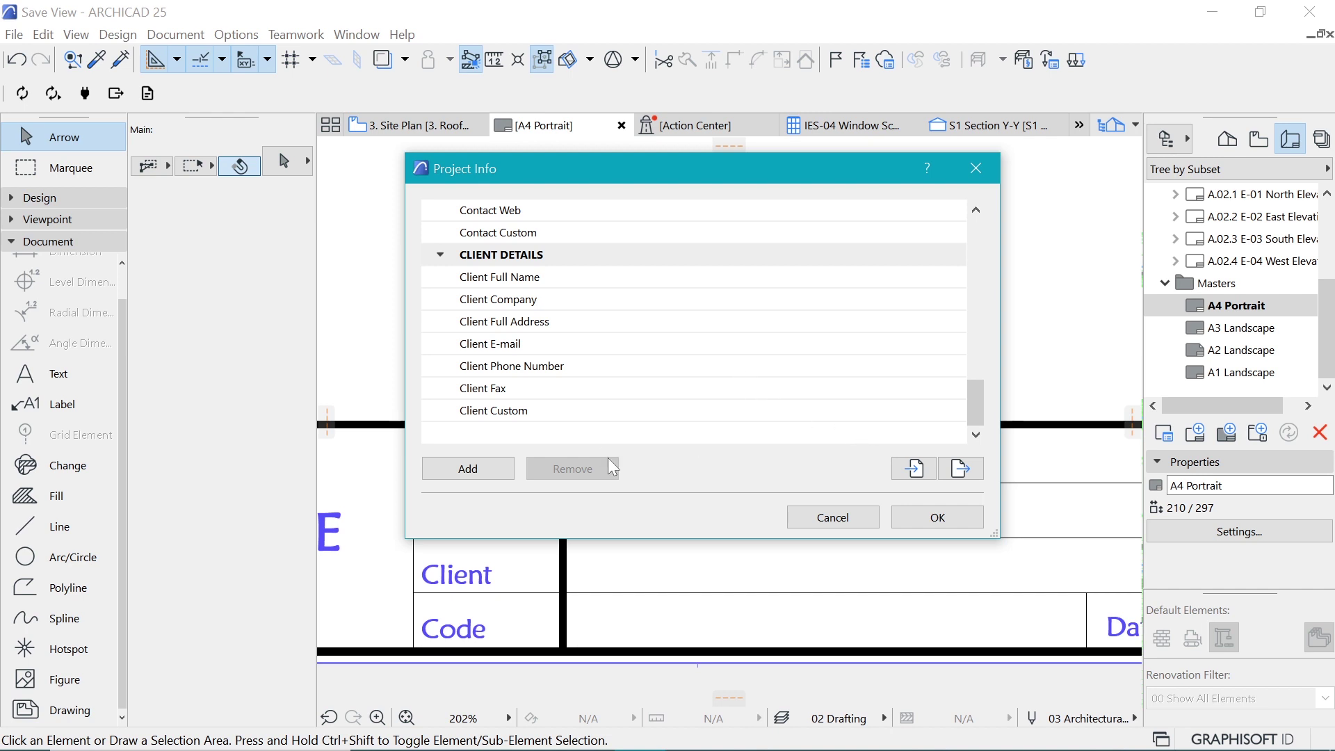
left_click(939, 518)
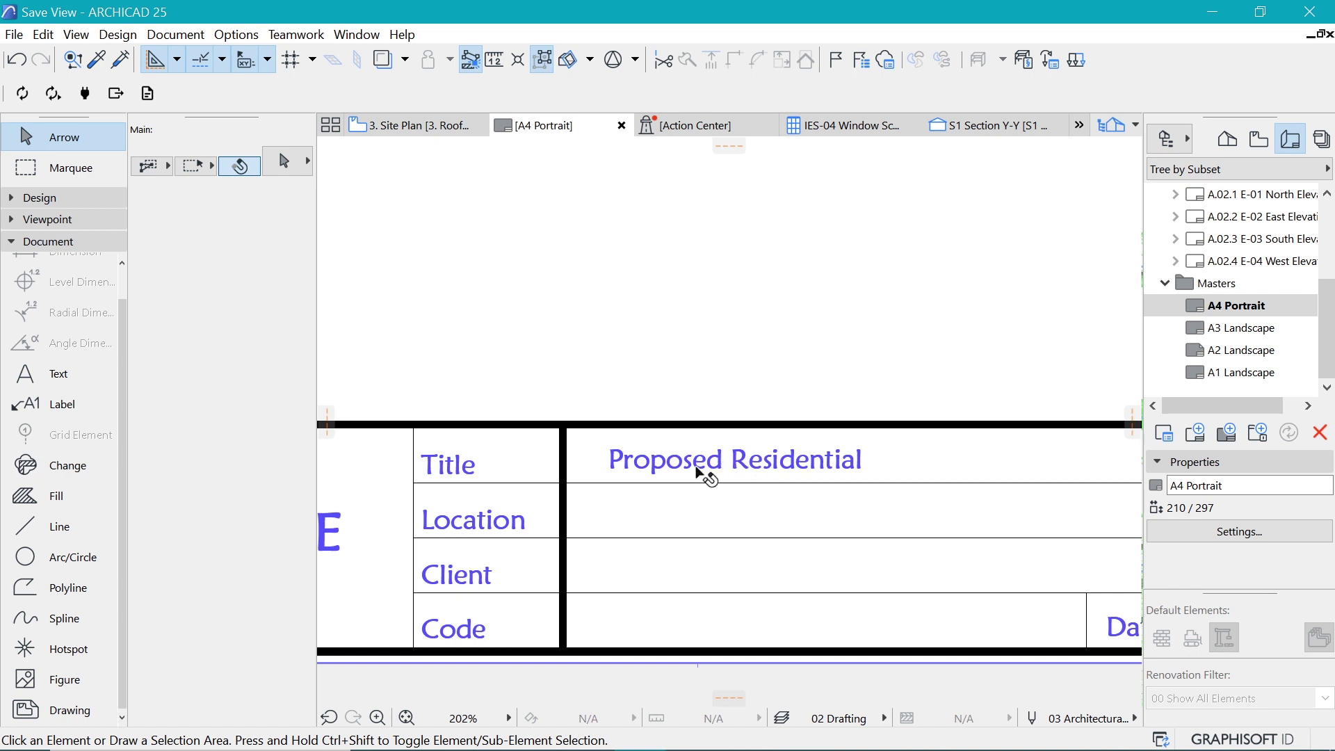
- Examine the Project Name, contact and site autotexts in the default title block beside the A4 sheet
scroll(491, 456, "down", 3)
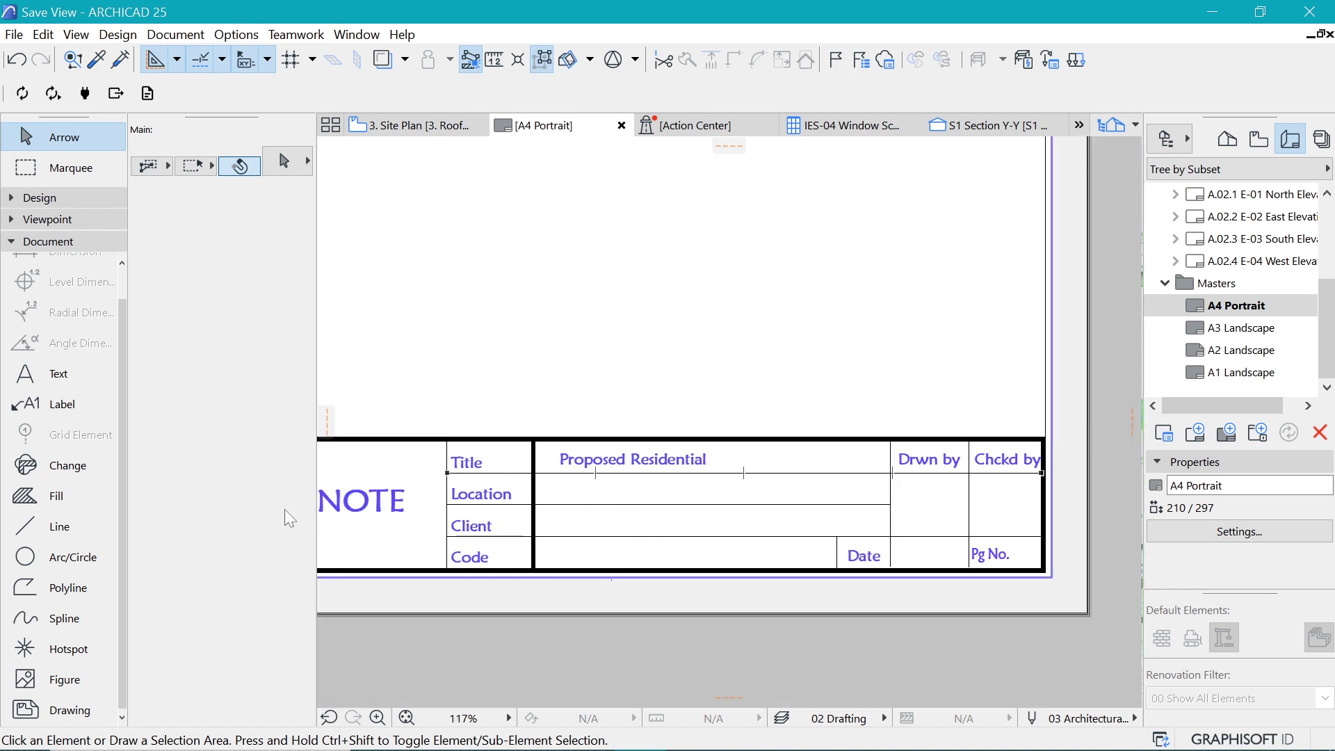
scroll(402, 500, "down", 5)
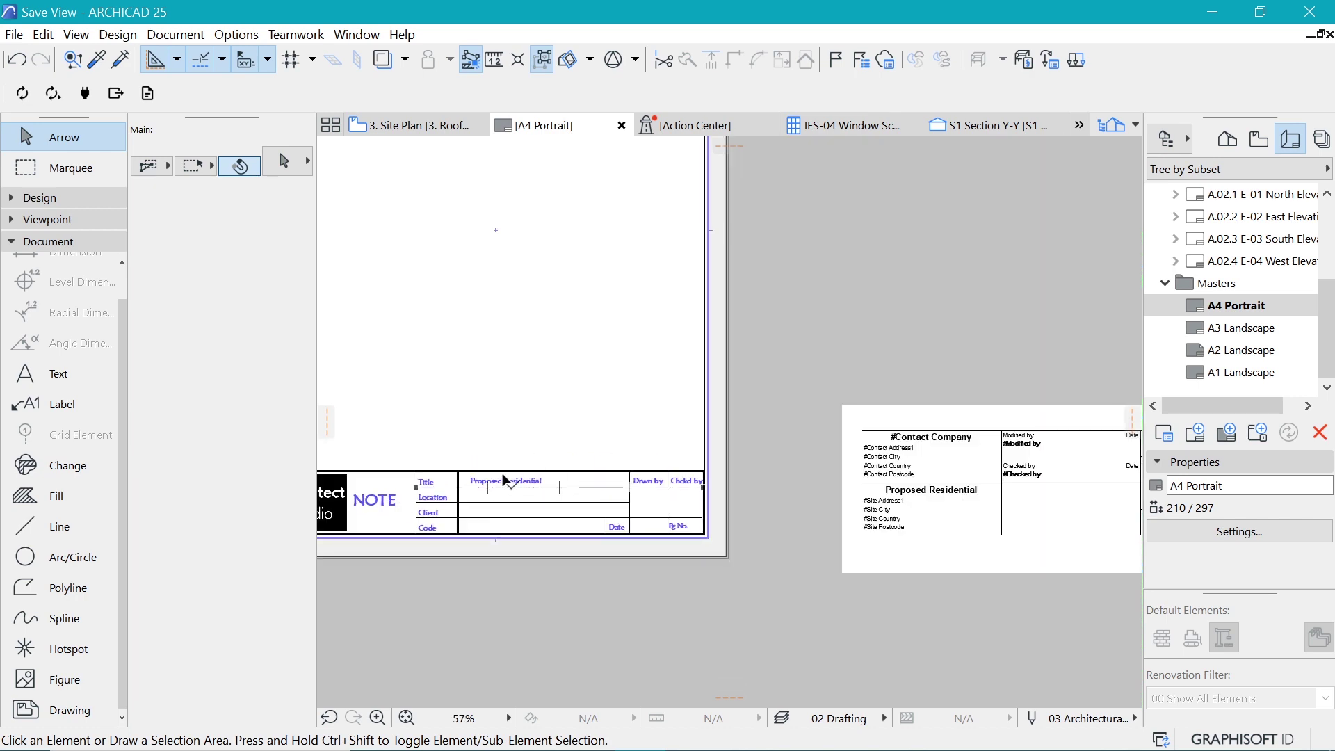
scroll(767, 480, "up", 5)
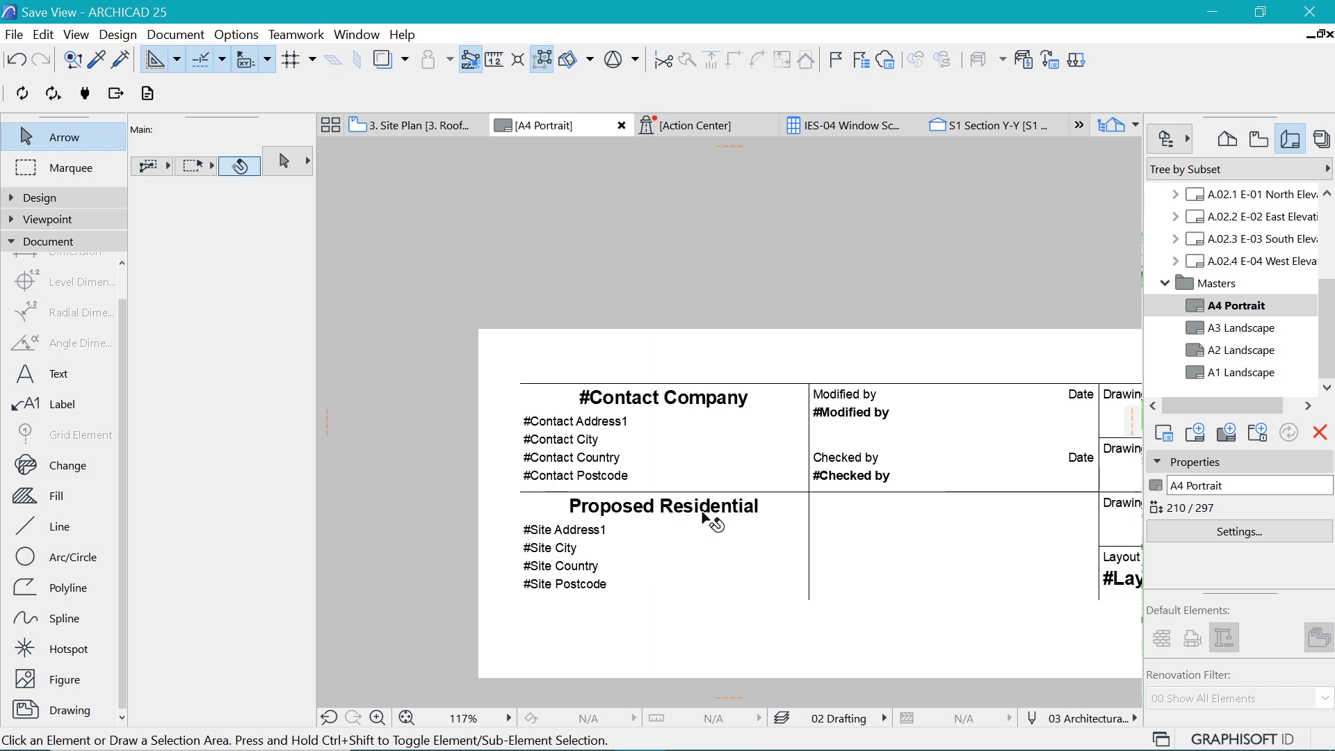
scroll(523, 552, "down", 2)
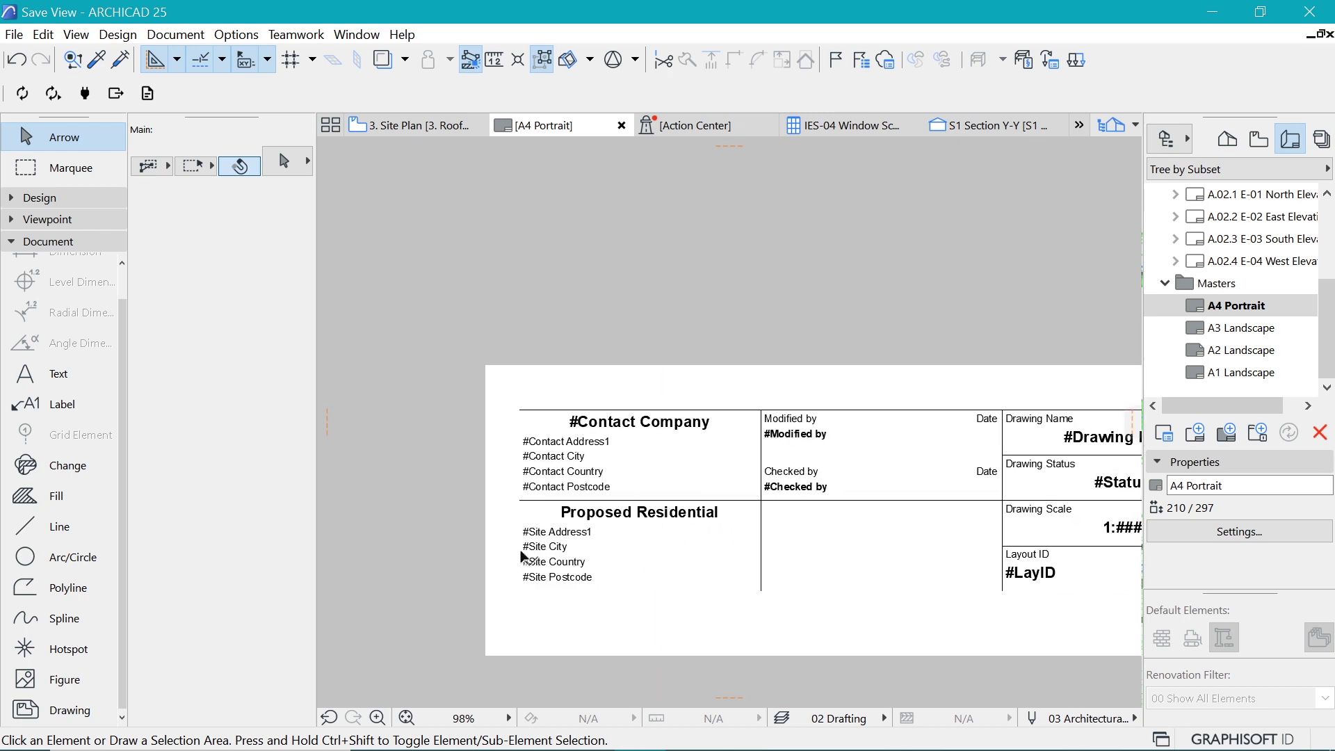
scroll(609, 499, "up", 3)
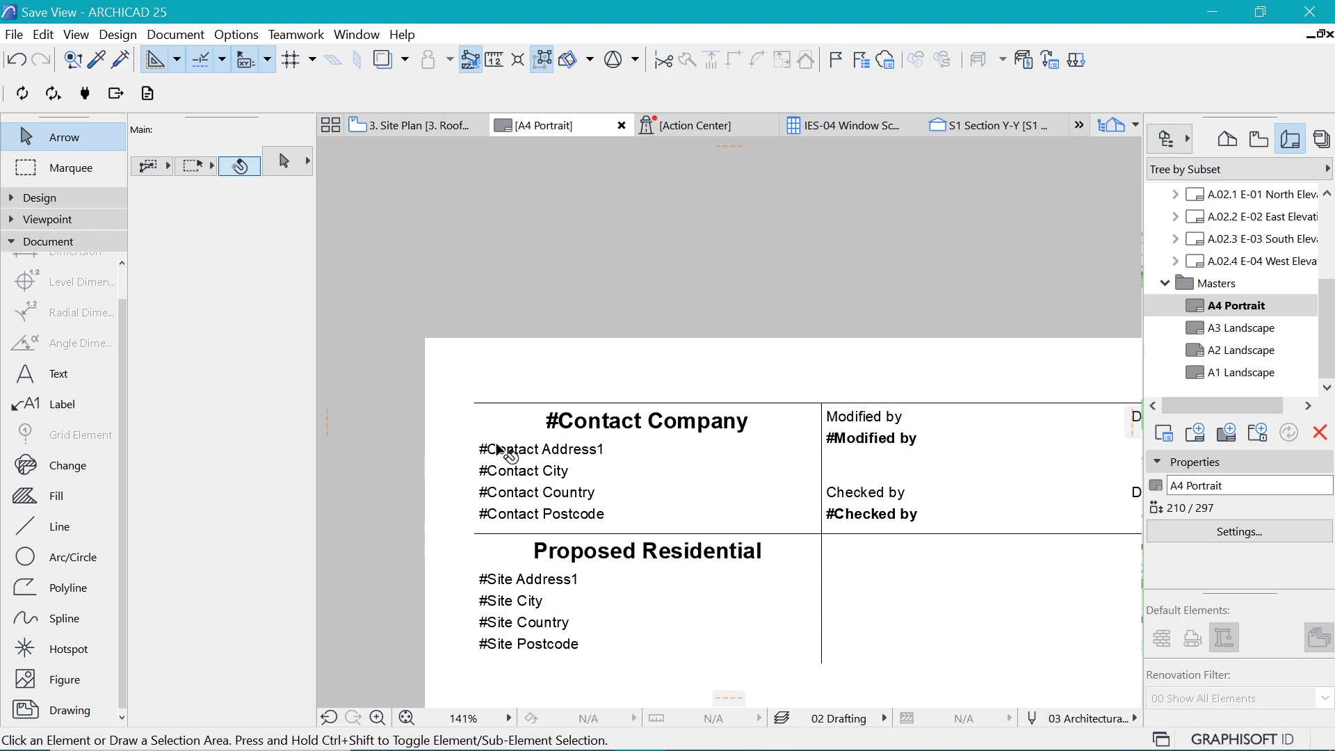
scroll(498, 444, "down", 2)
scroll(769, 556, "down", 5)
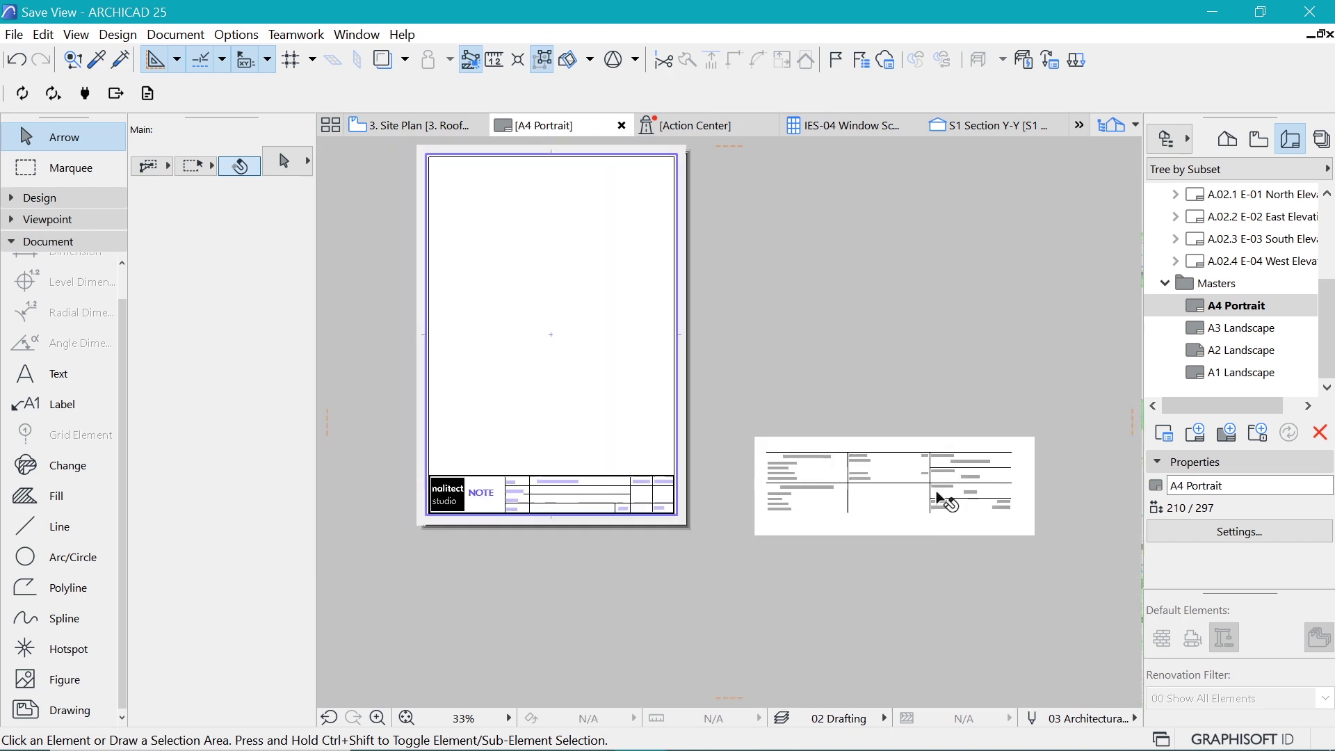
scroll(432, 278, "up", 2)
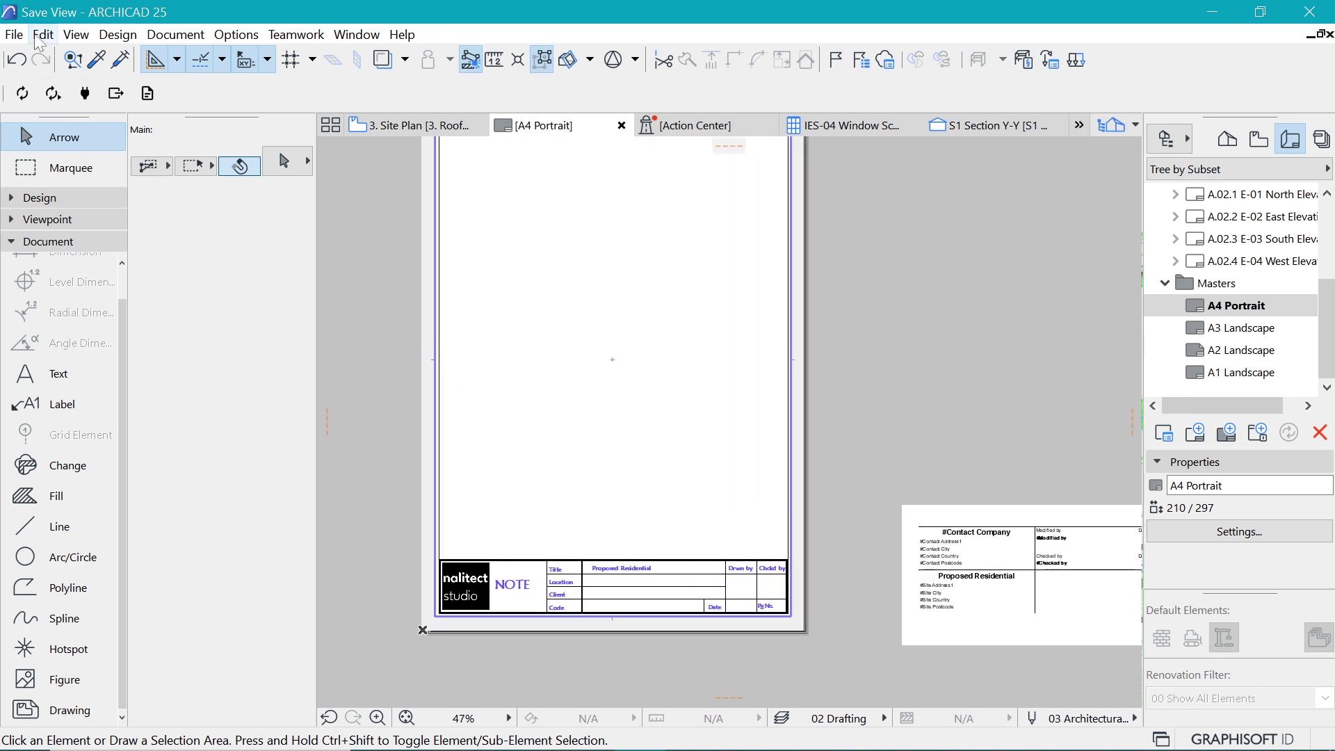
- Check the Project Info again, and inspect the Modified by and Checked by fields of the default title block
left_click(13, 35)
mouse_move(107, 365)
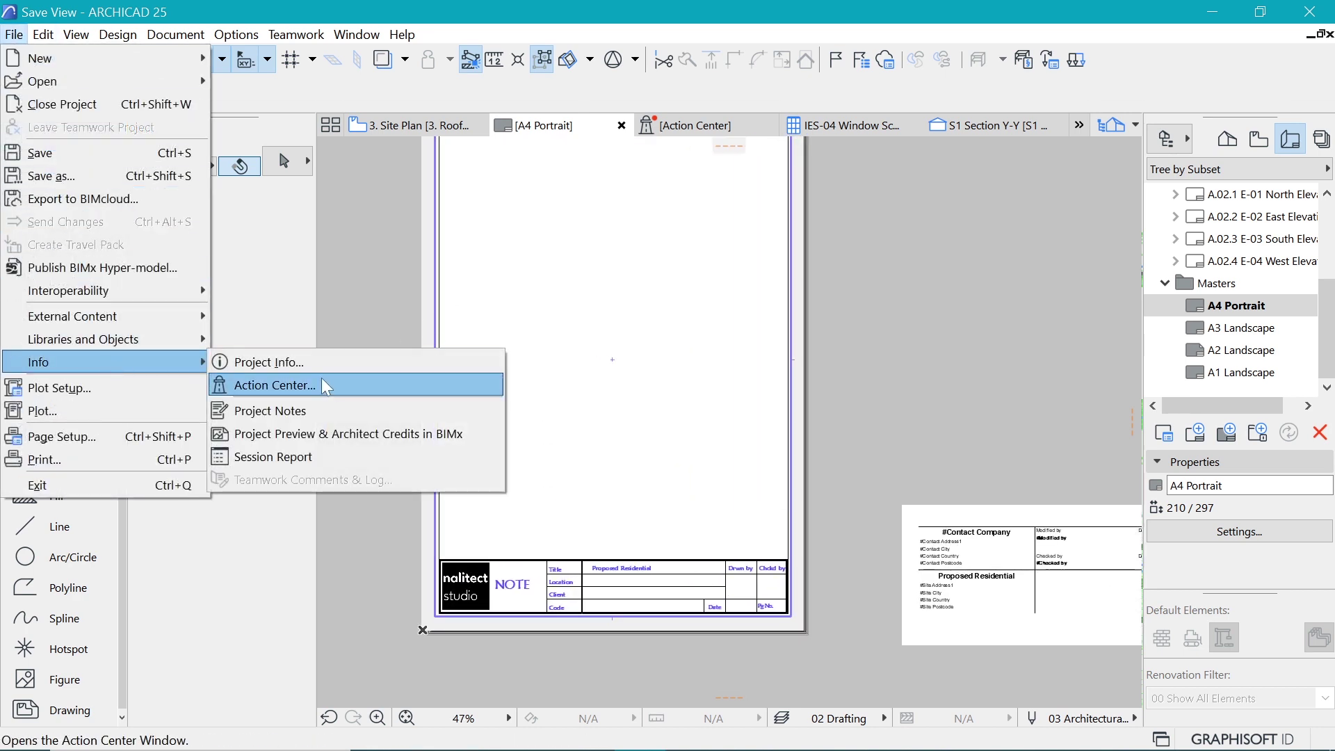
left_click(344, 365)
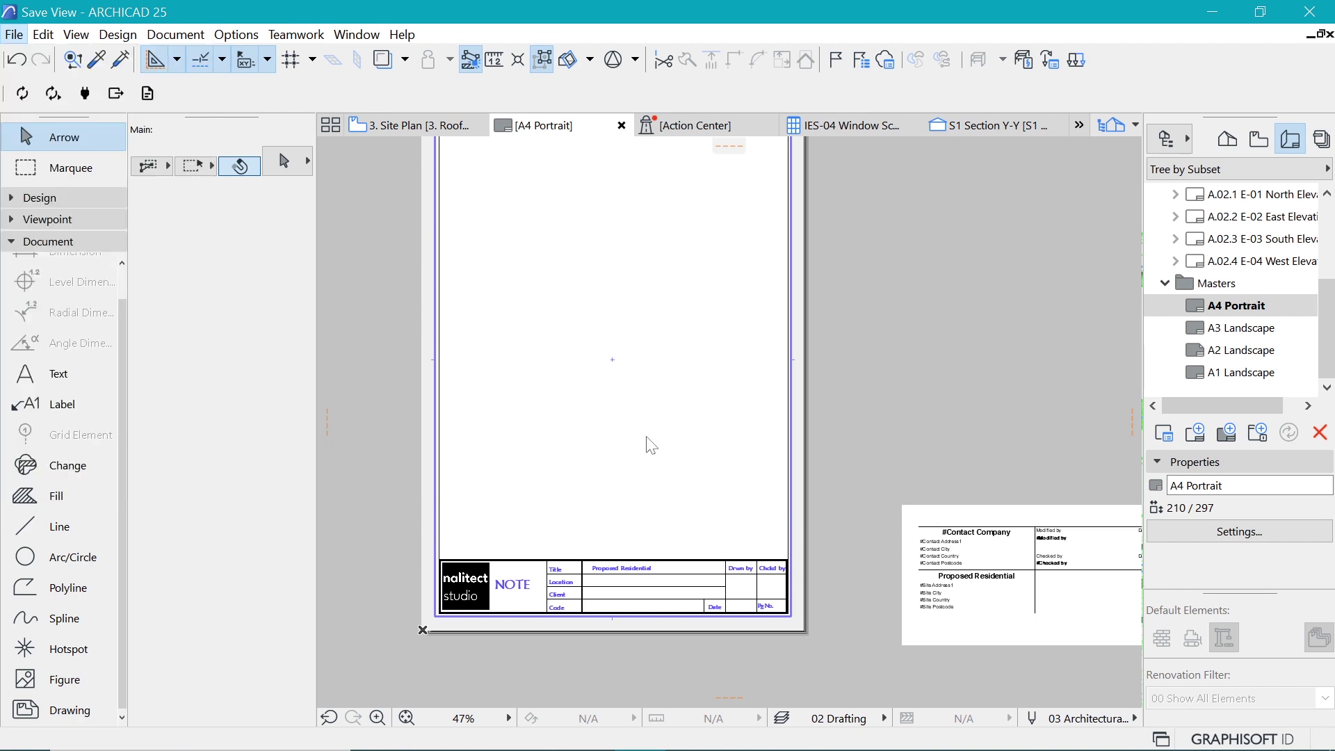
scroll(844, 453, "down", 2)
scroll(1027, 542, "up", 5)
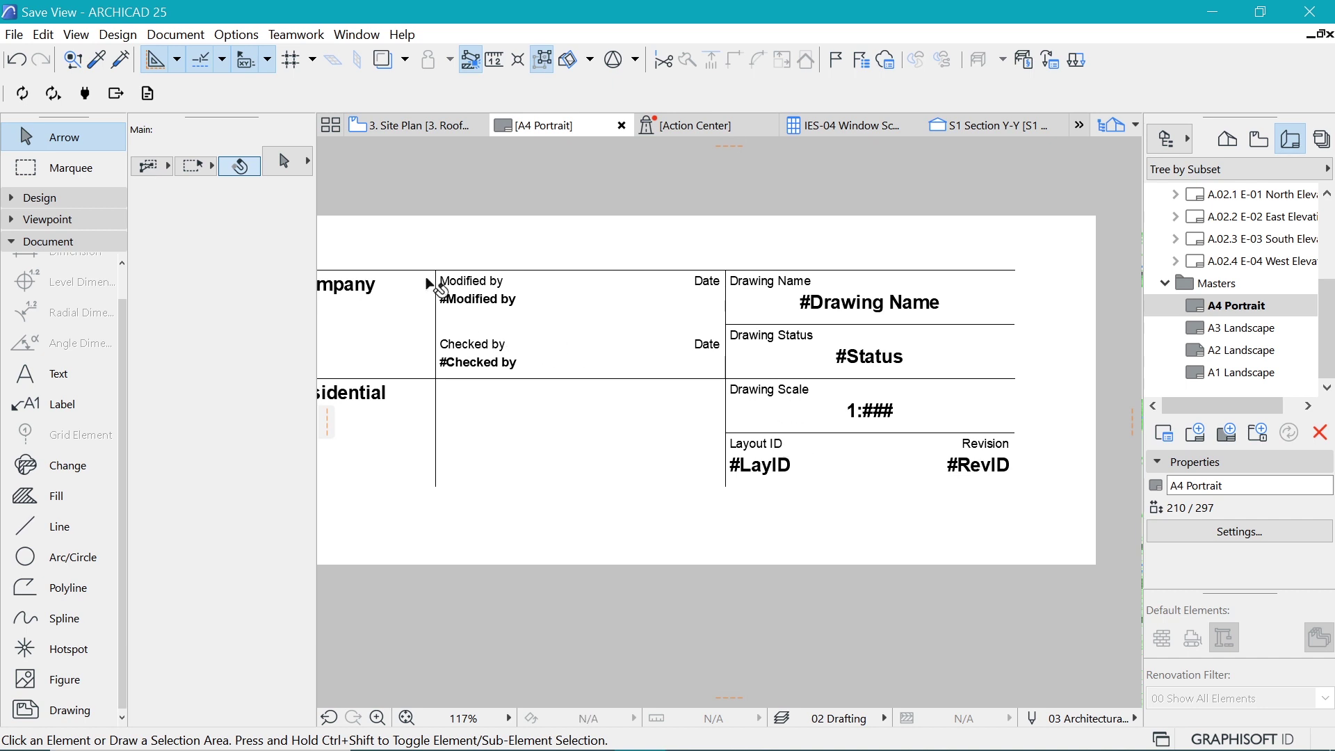
scroll(435, 286, "up", 2)
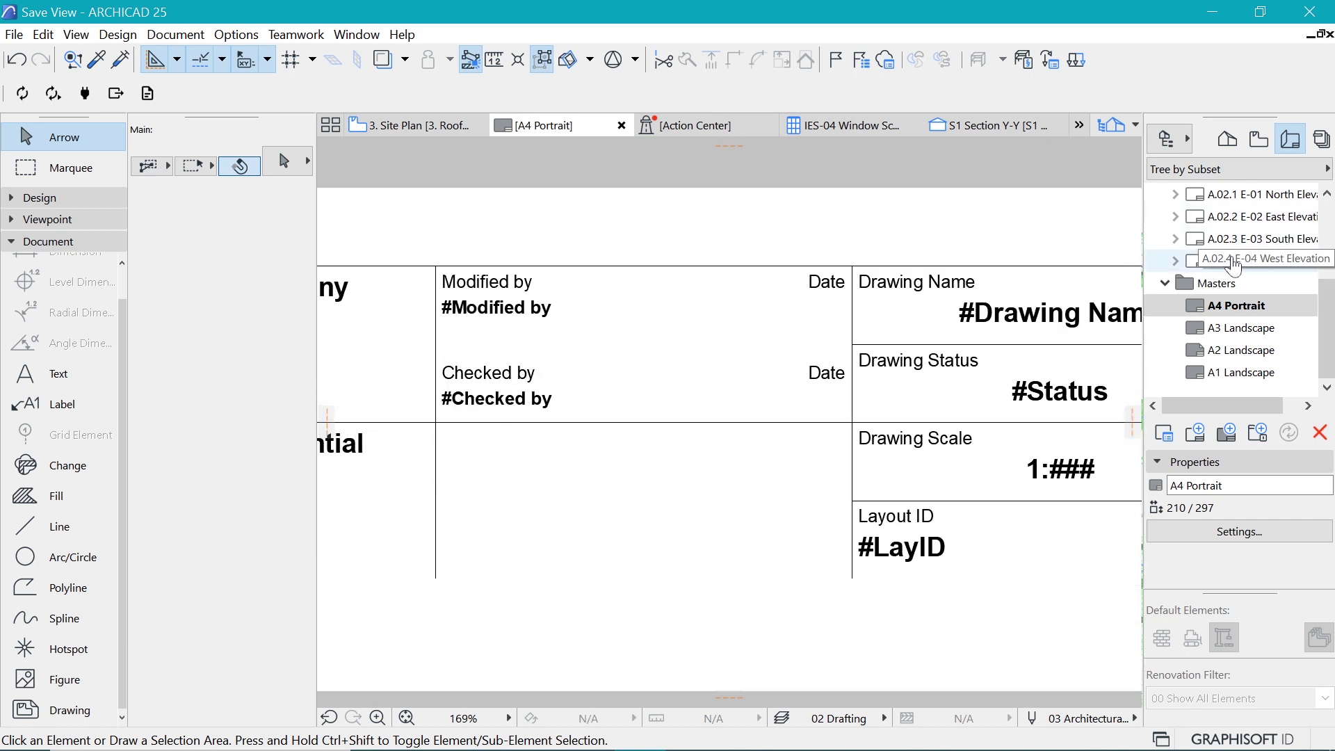
- Review the Modified by and Checked by entries under Layout Info in the E-04 West Elevation layout's settings
left_click(1203, 263)
right_click(1203, 262)
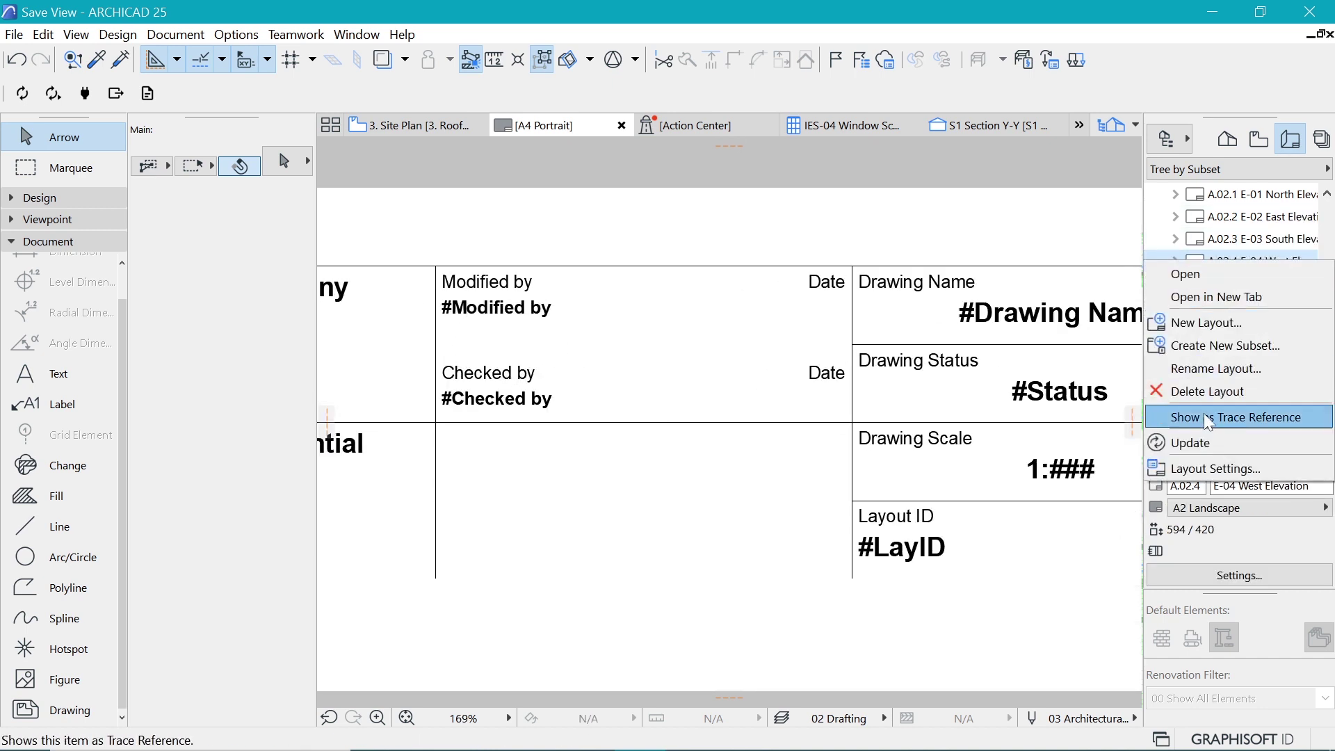
left_click(1197, 467)
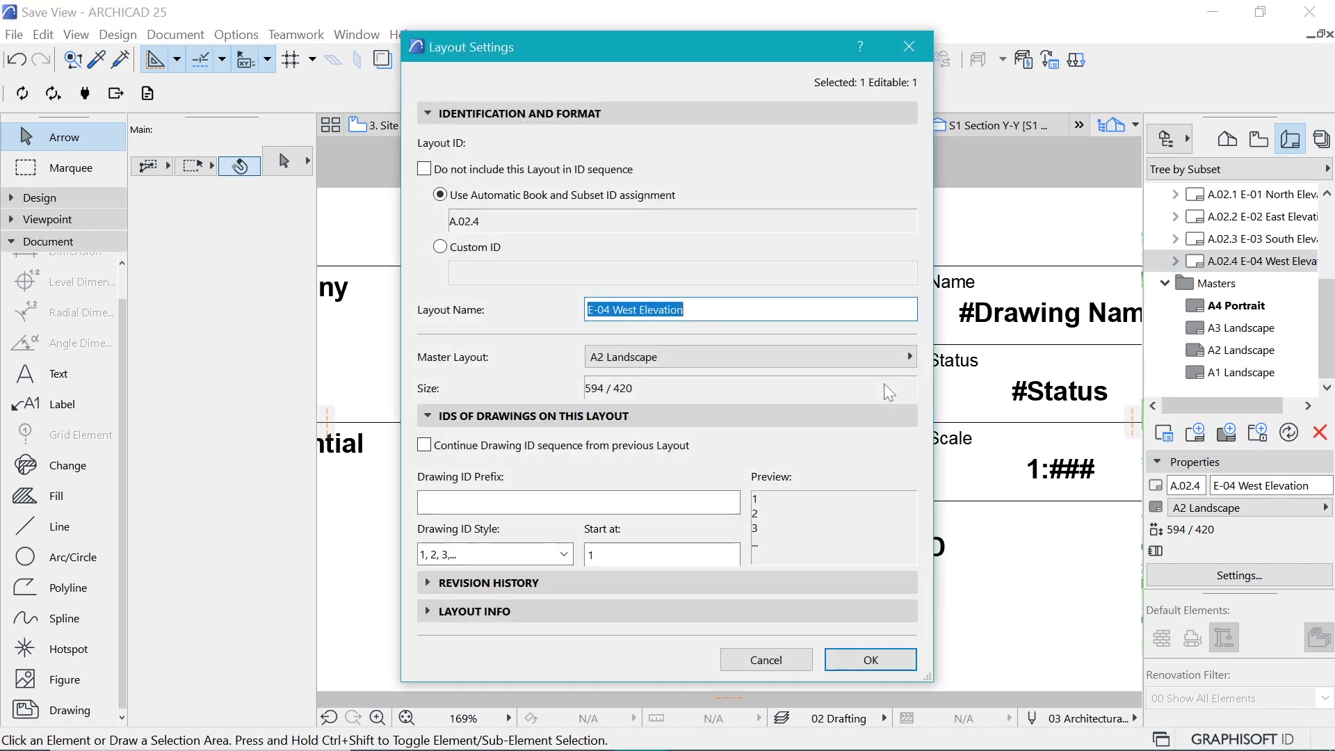
left_click(581, 582)
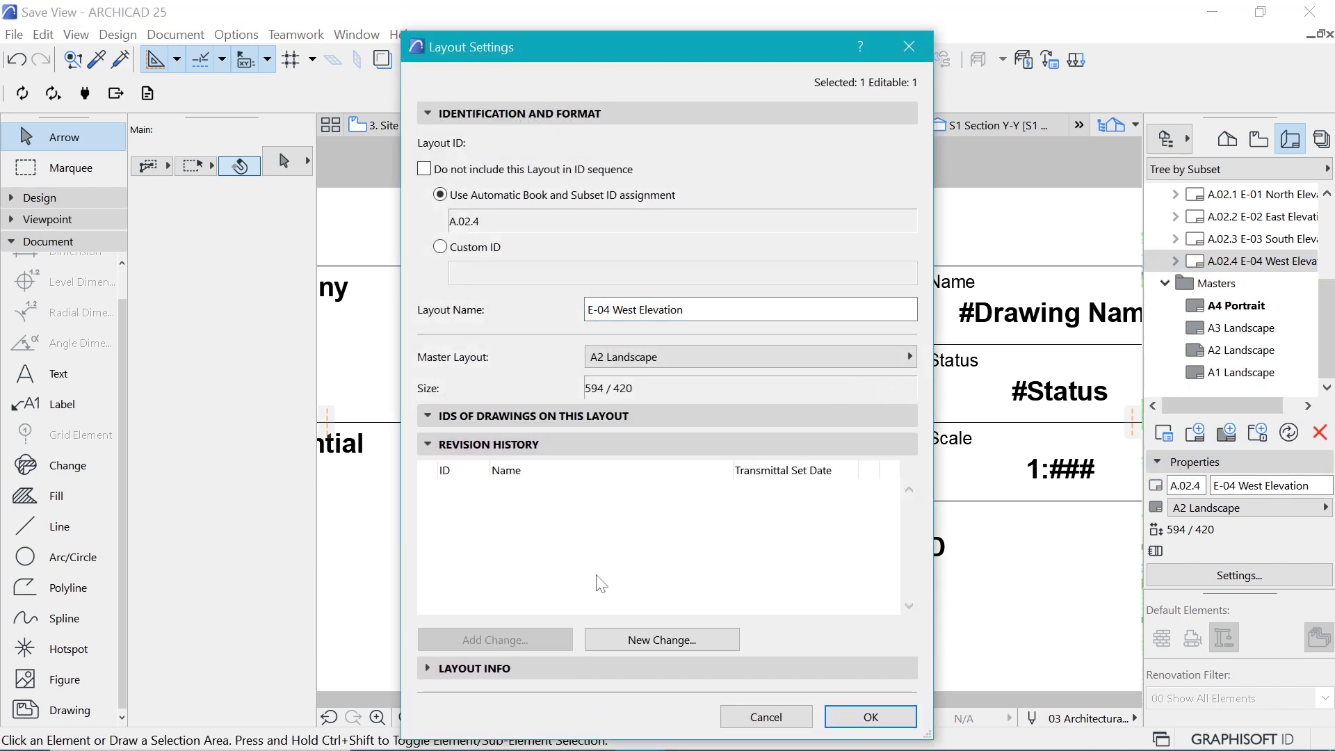
left_click(582, 420)
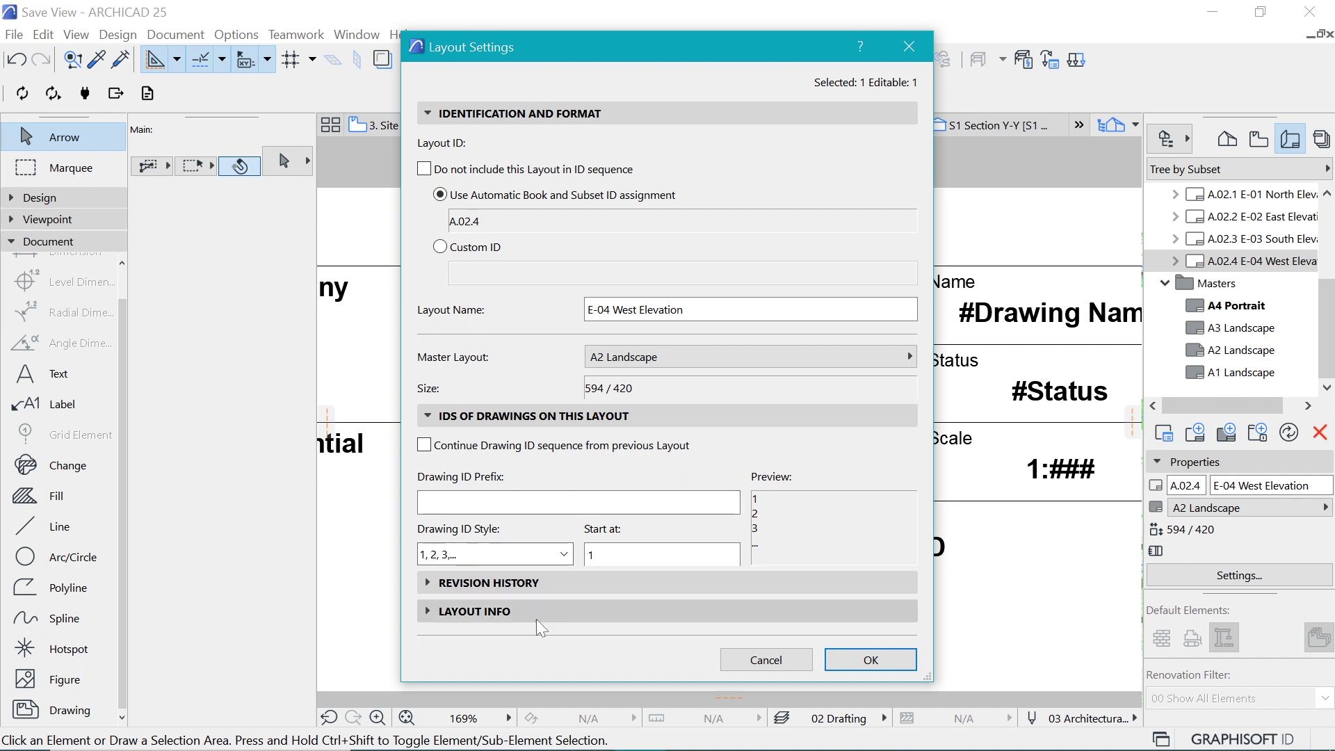
left_click(536, 613)
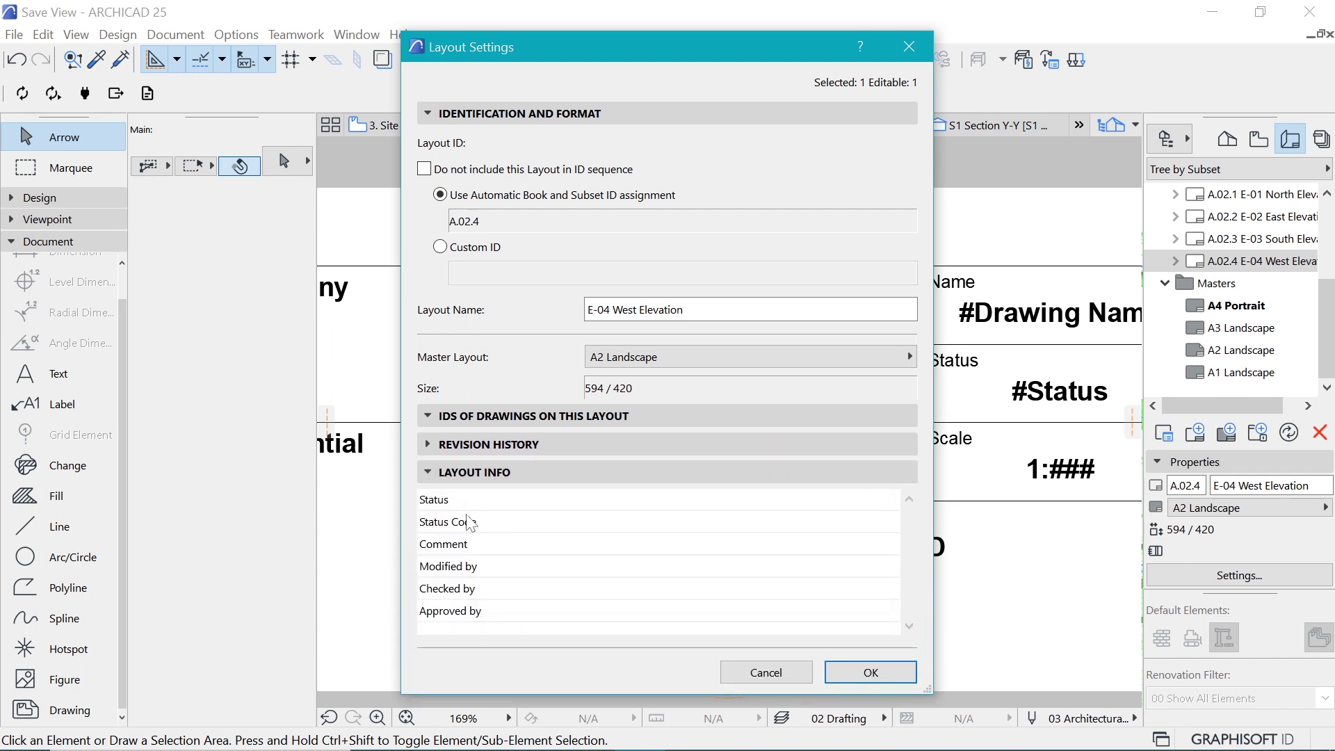
left_click(473, 576)
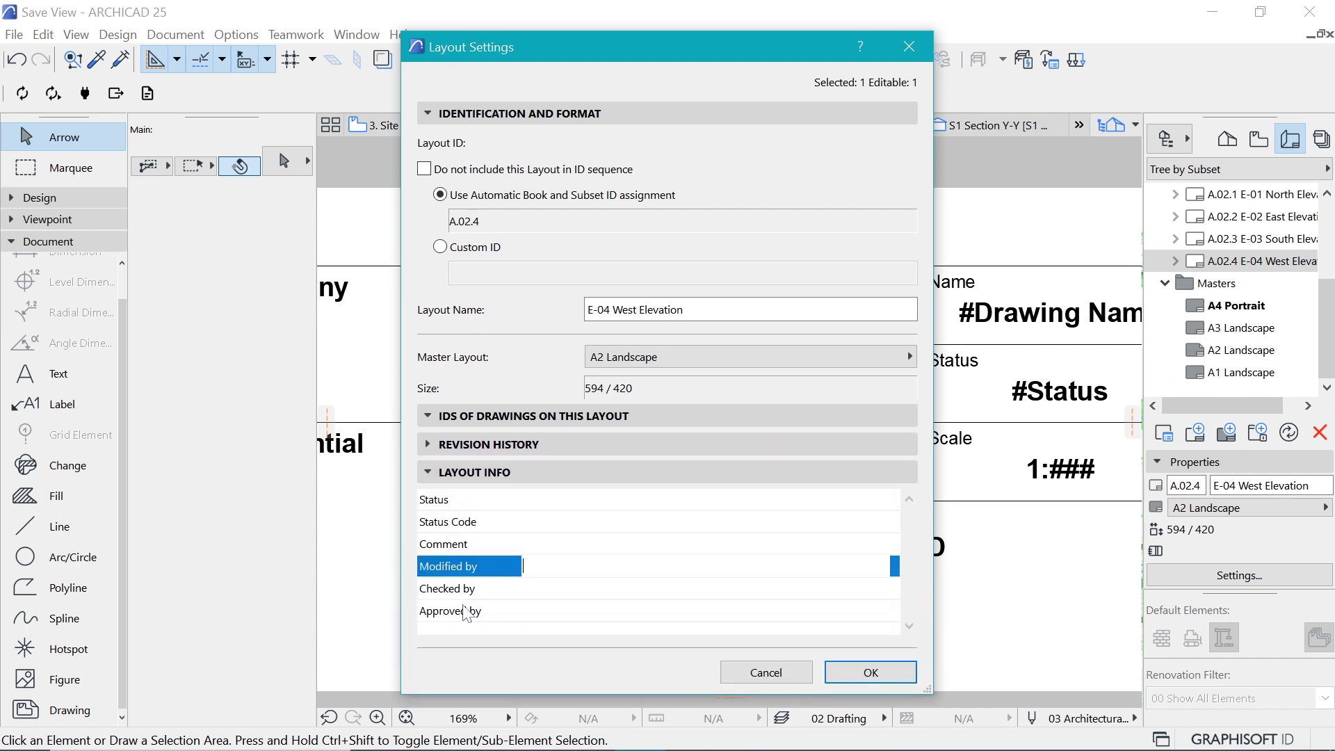
left_click(456, 596)
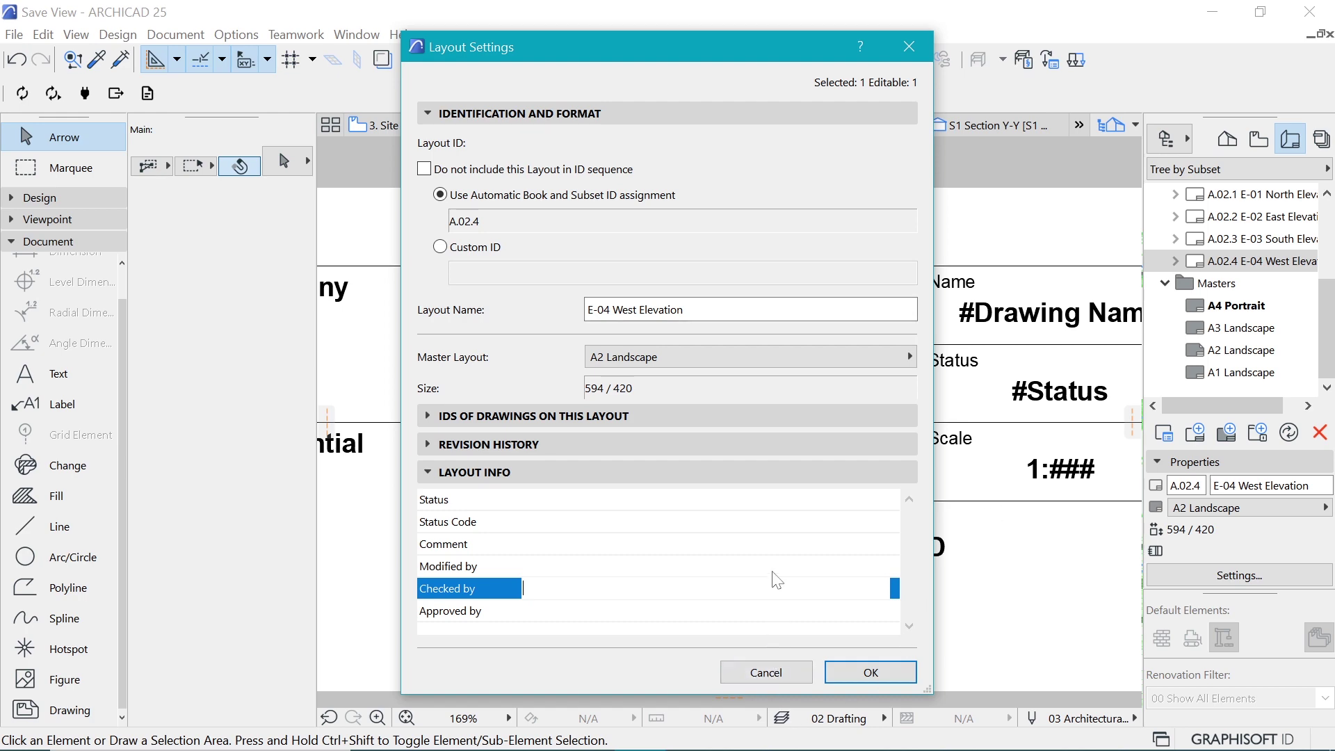
left_click(919, 54)
scroll(983, 445, "down", 10)
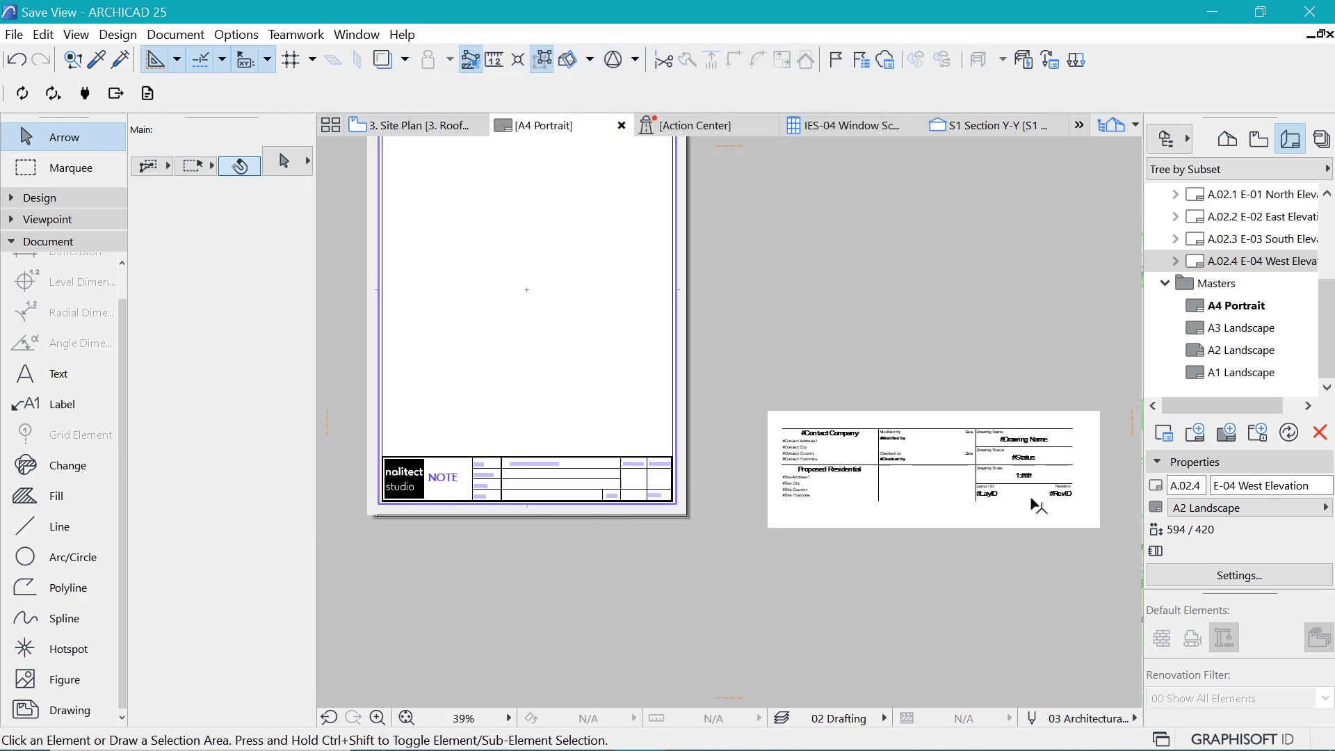
scroll(855, 486, "up", 7)
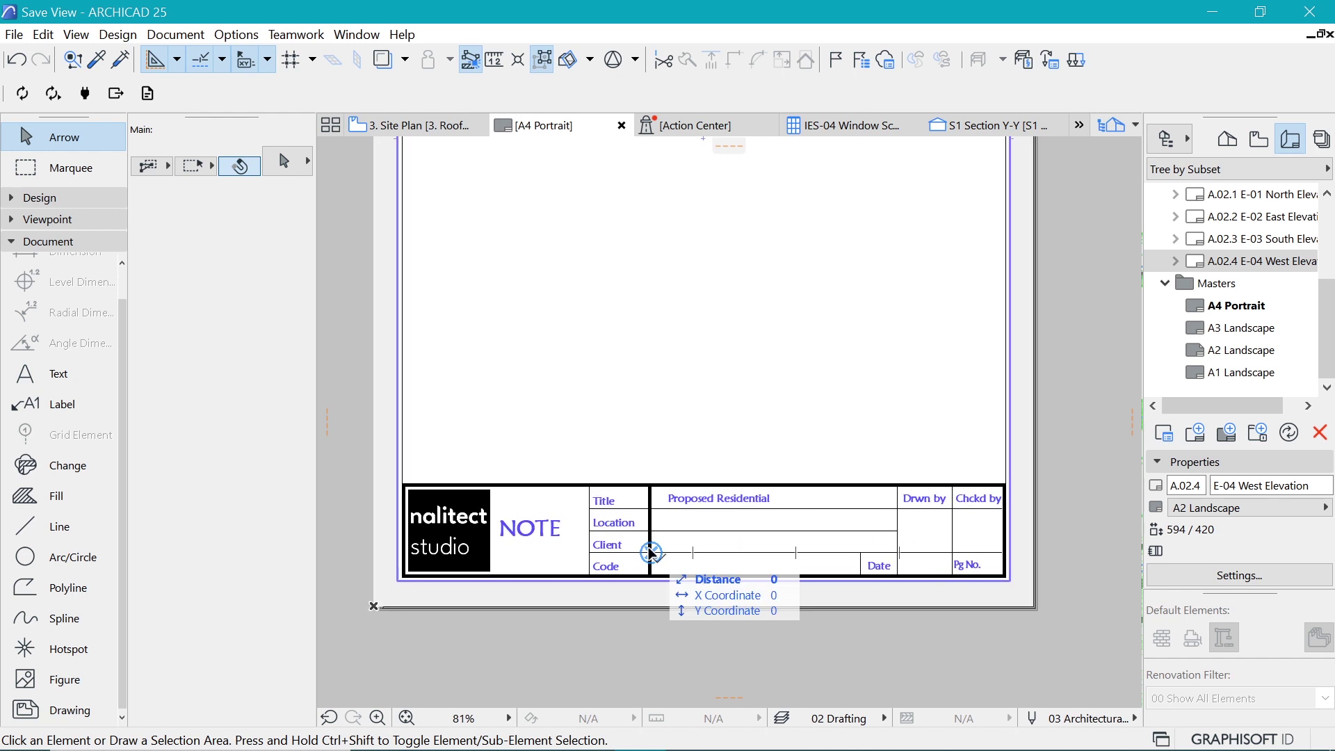